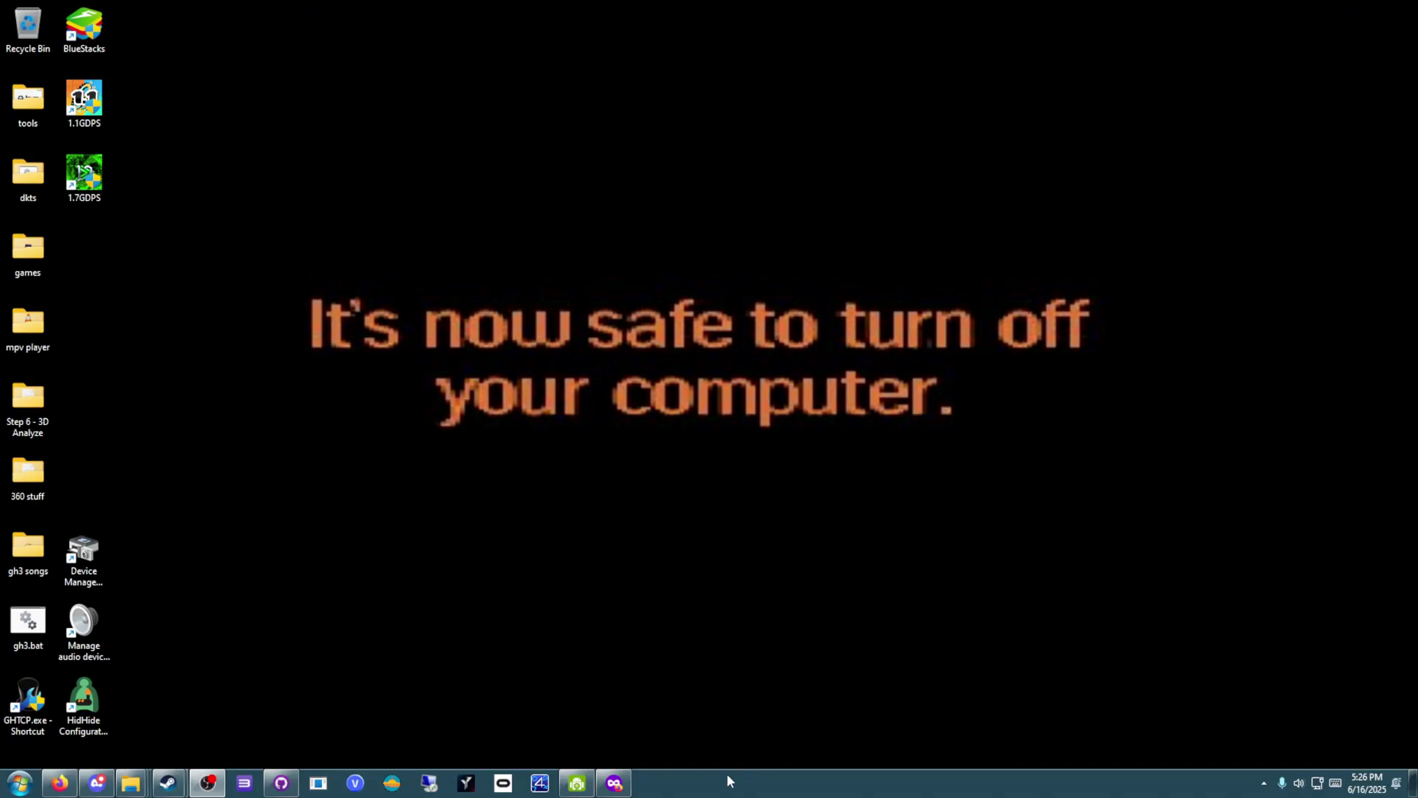
# Switch to the nightly.link browser window and download the shadps4-win64-qt-2025-05-30-f5a31bf build.
pyautogui.moveTo(621, 784)
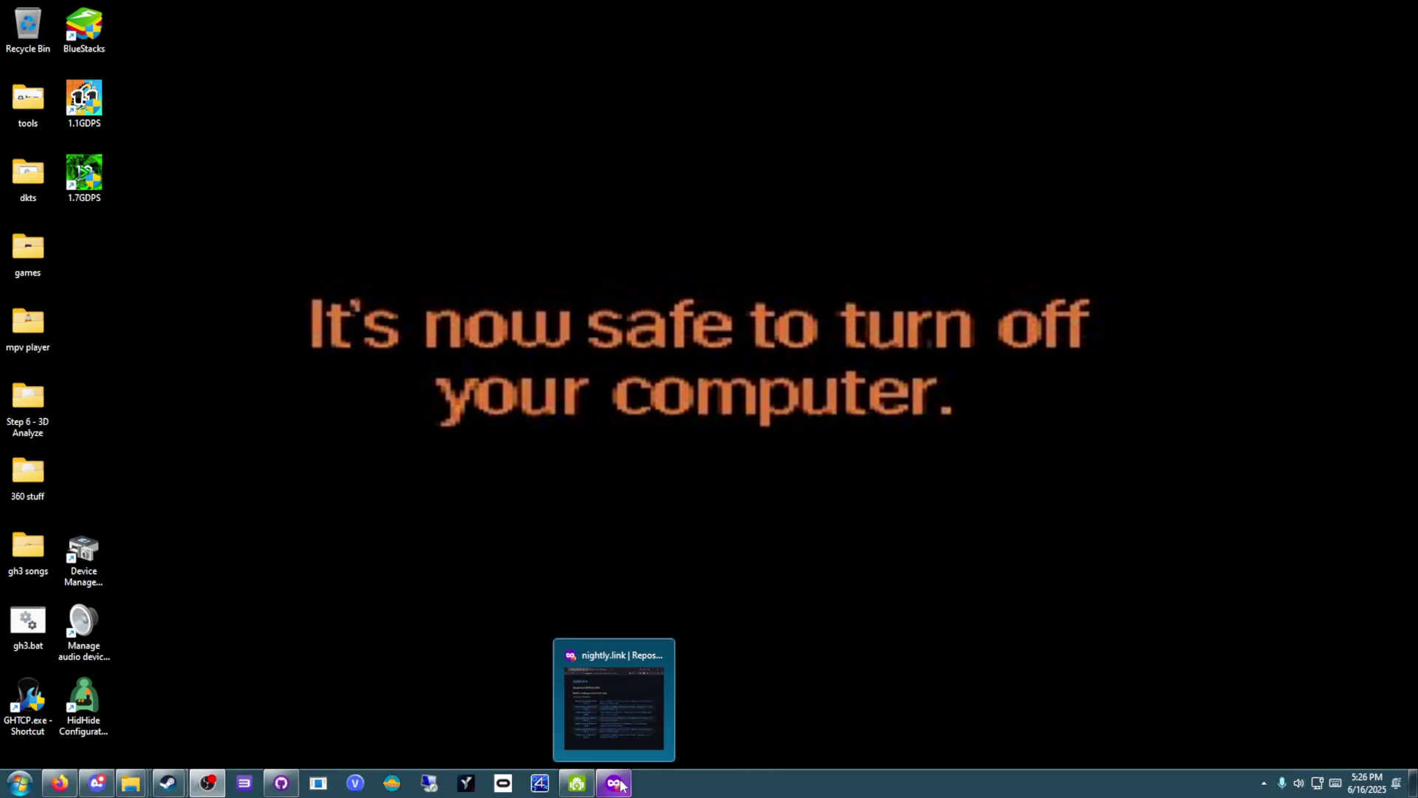
pyautogui.click(620, 784)
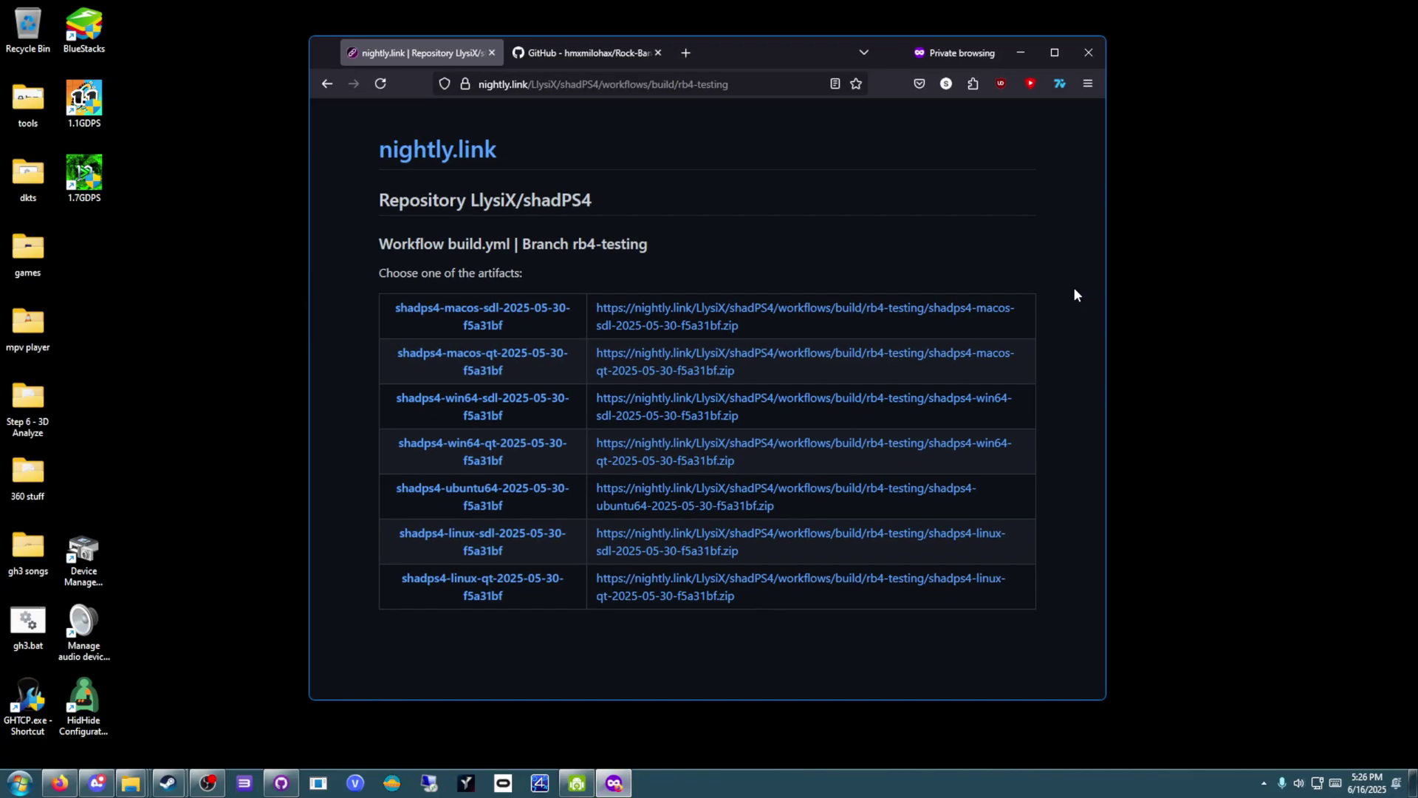
pyautogui.moveTo(823, 55); pyautogui.dragTo(883, 63)
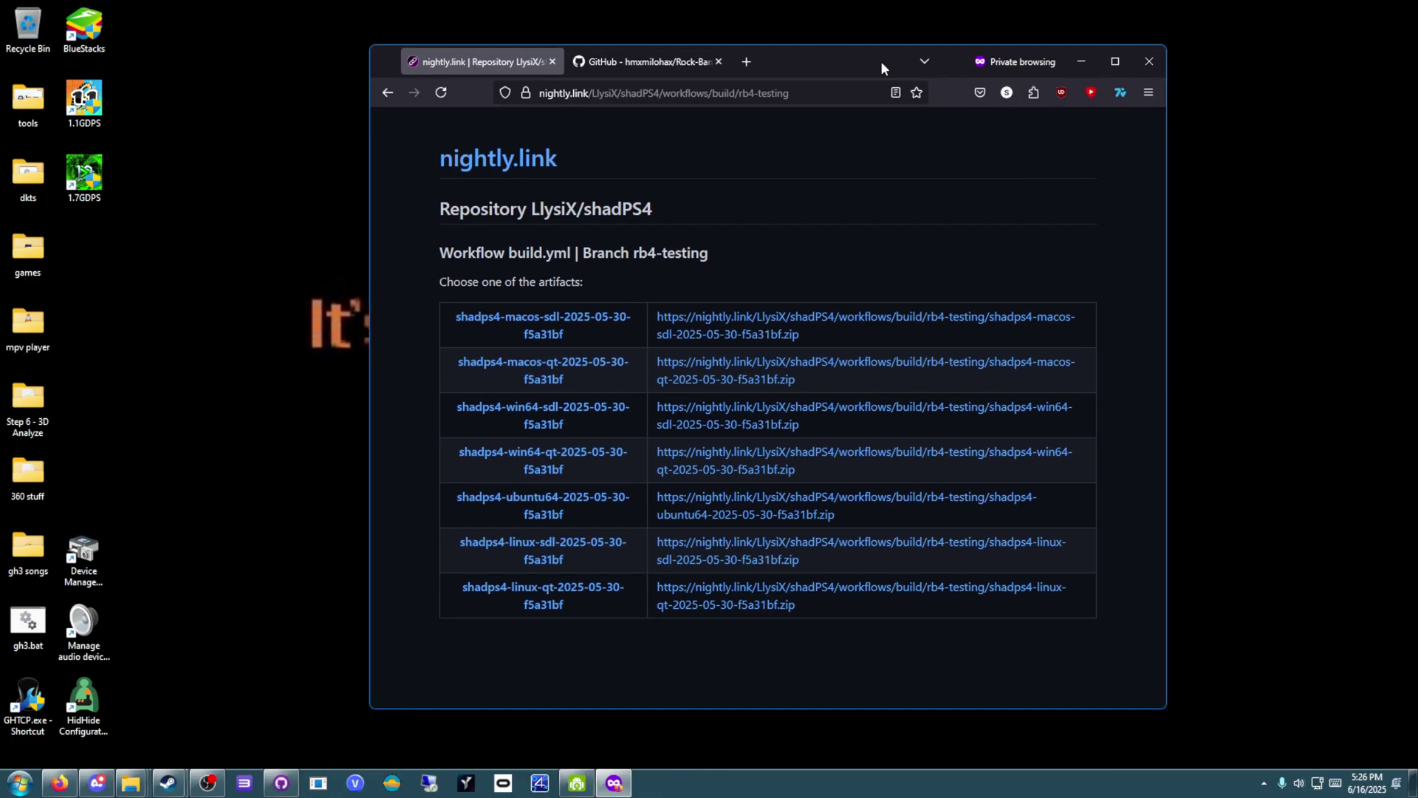
pyautogui.moveTo(880, 60); pyautogui.dragTo(967, 65)
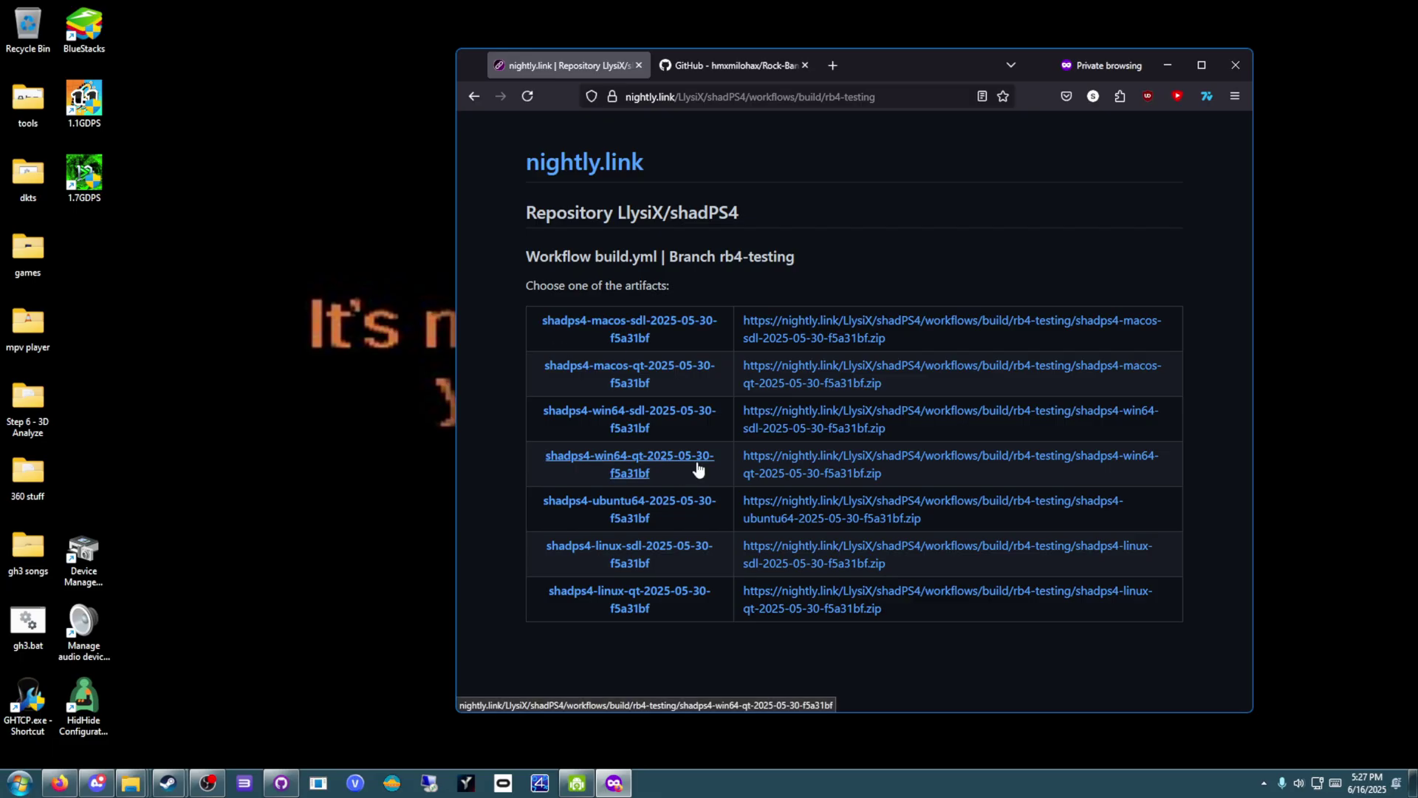
pyautogui.click(815, 476)
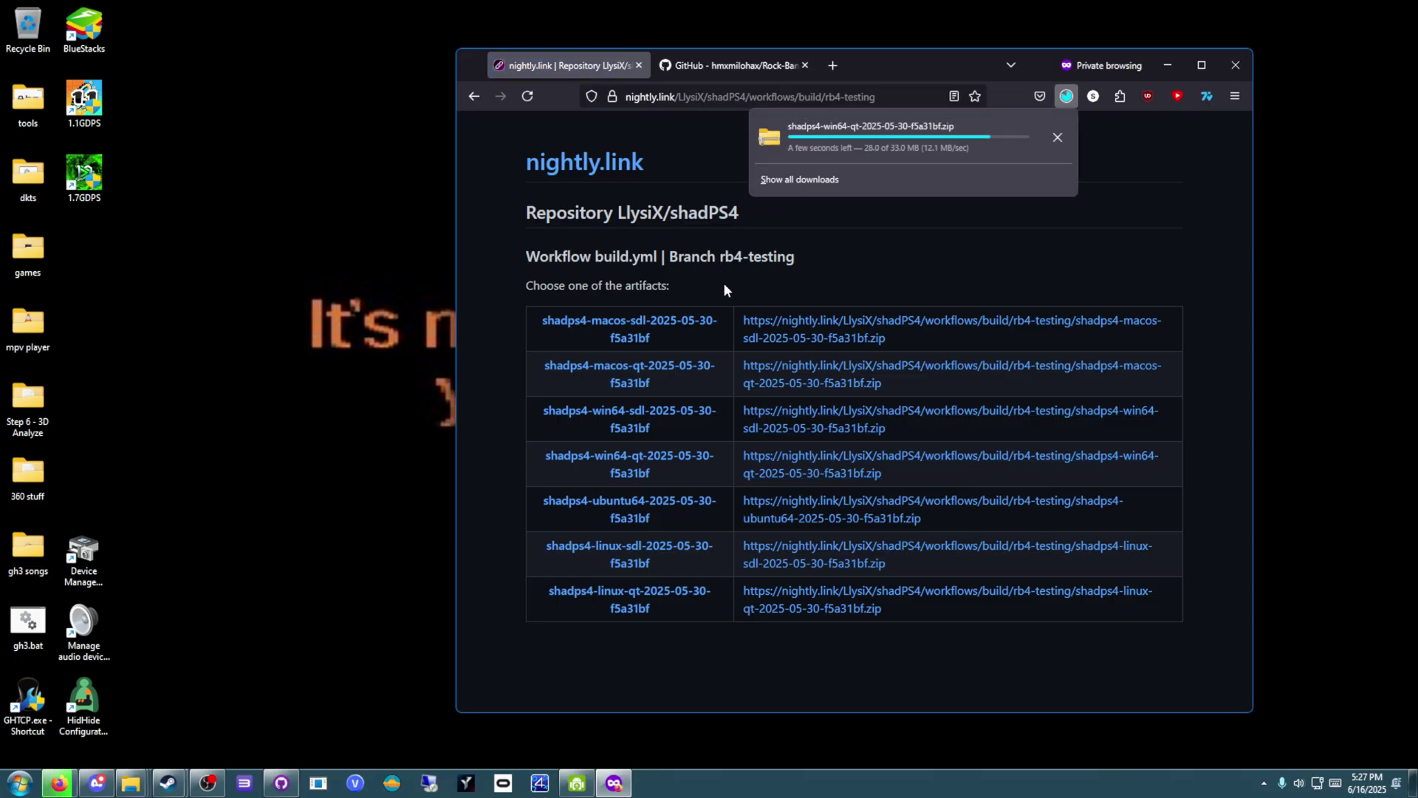
# Open the downloaded shadPS4 archive and extract all its files to the default folder in Downloads.
pyautogui.click(895, 127)
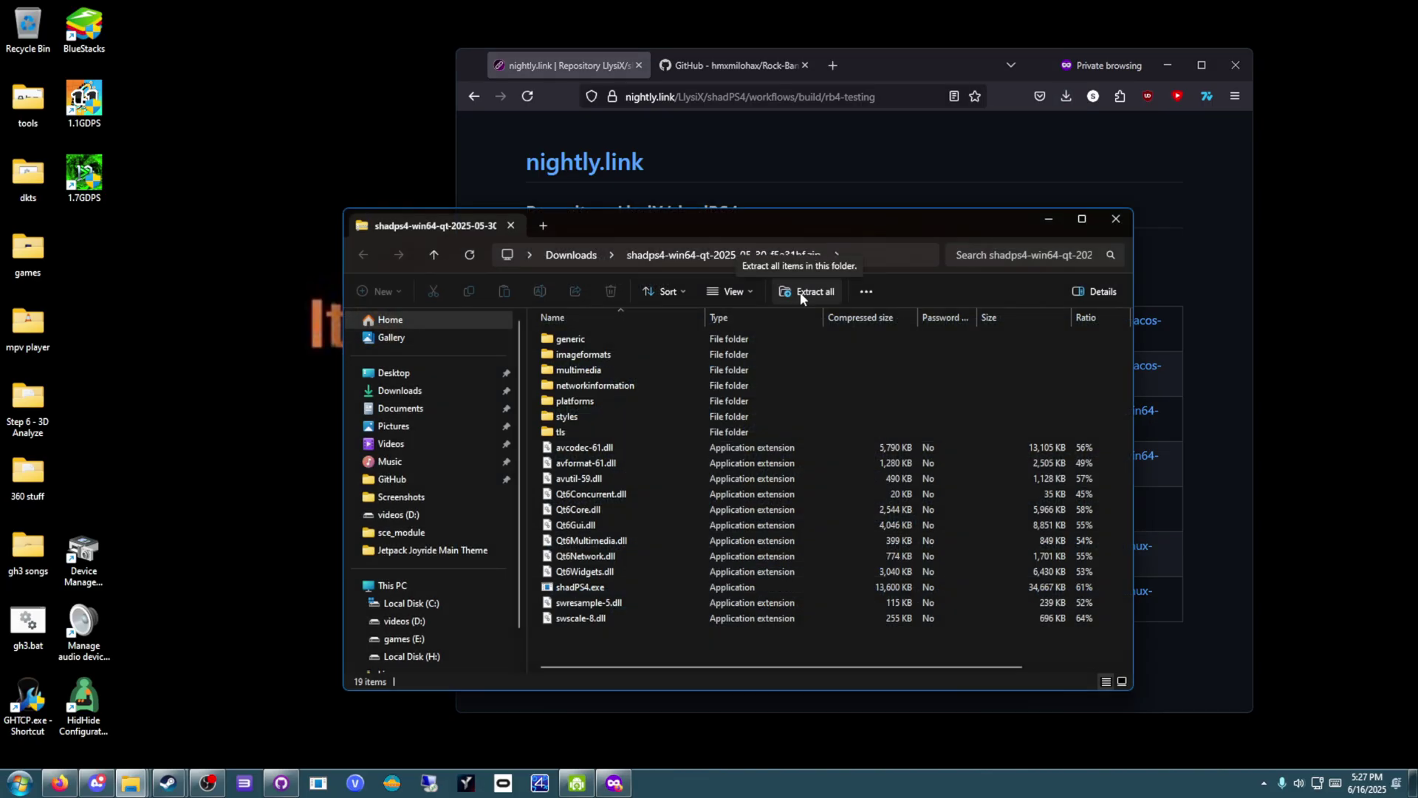
pyautogui.click(799, 291)
pyautogui.moveTo(611, 253); pyautogui.dragTo(561, 97)
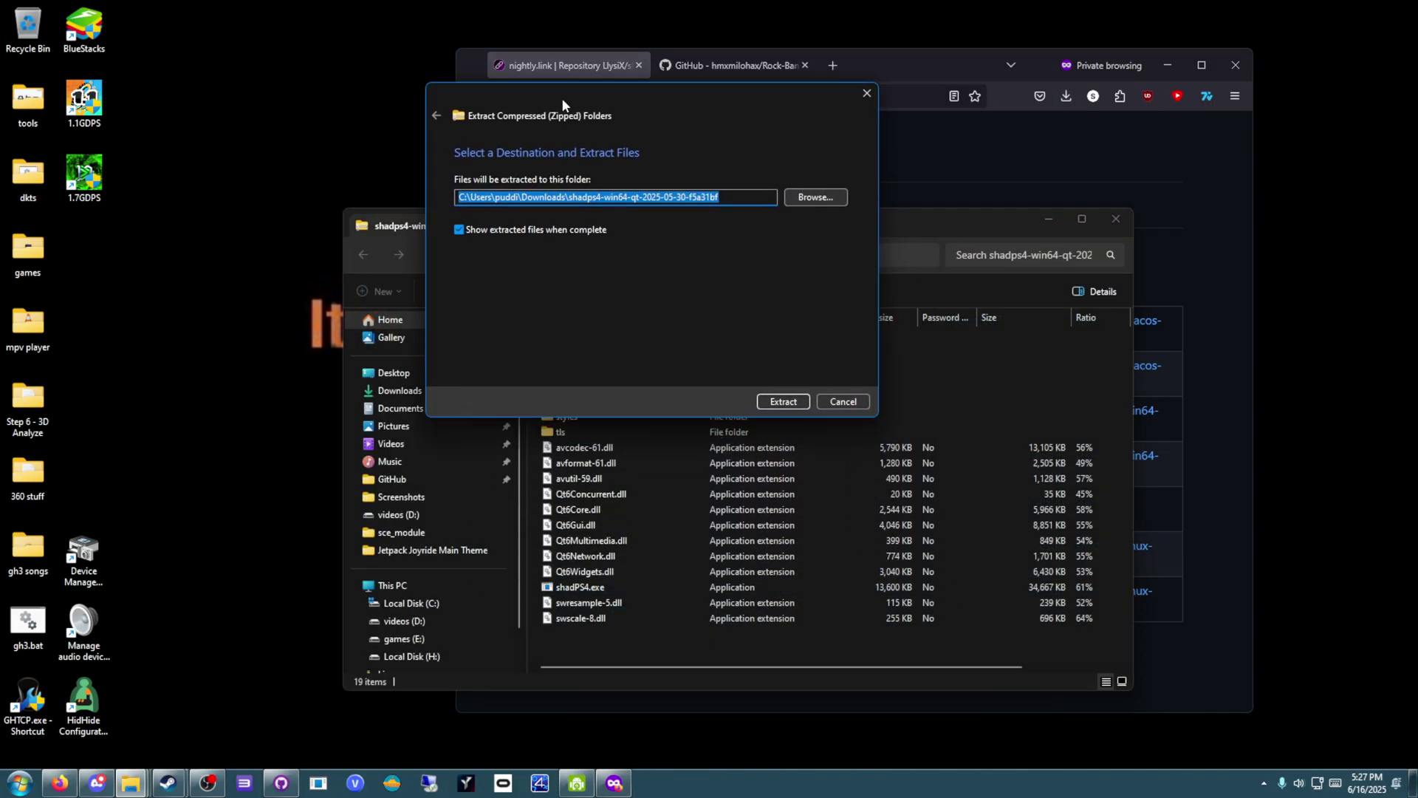
pyautogui.click(778, 403)
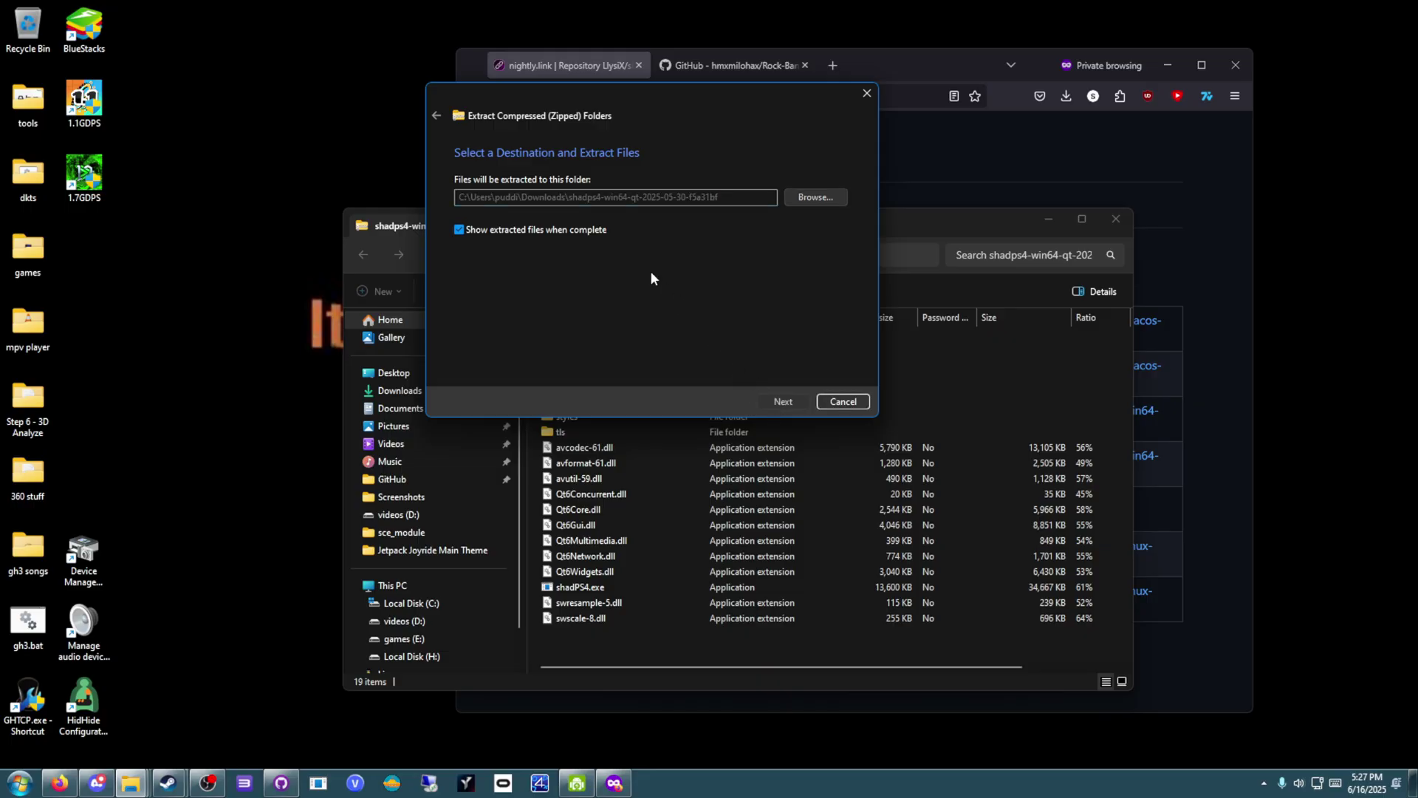
pyautogui.moveTo(909, 219); pyautogui.dragTo(678, 171)
pyautogui.click(842, 180)
pyautogui.moveTo(927, 251); pyautogui.dragTo(823, 196)
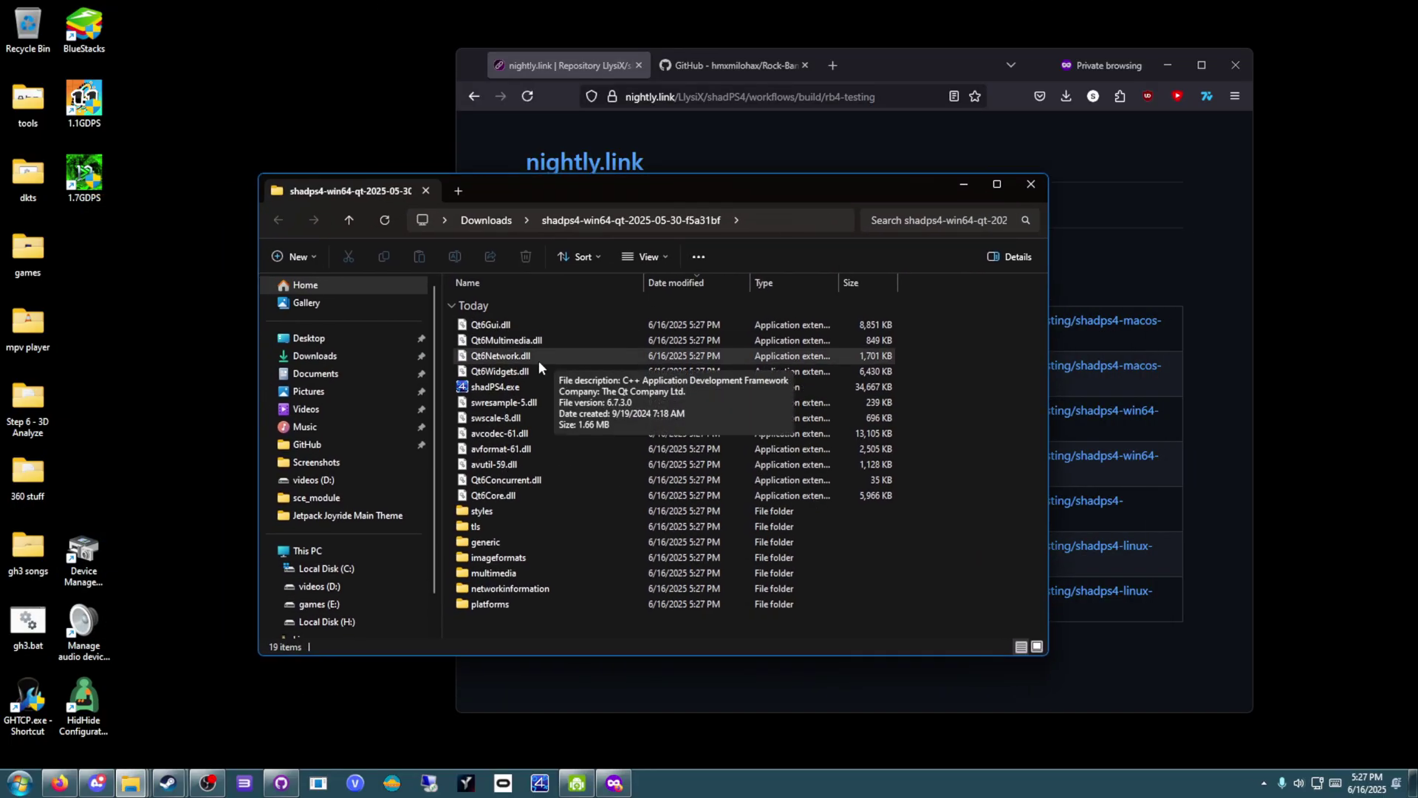
# Go to the Rock-Band-4-Deluxe GitHub page in the browser and download the Playstation 4/ShadPS4 zip from the README's Downloads section.
pyautogui.hotkey('alt', 'Tab')
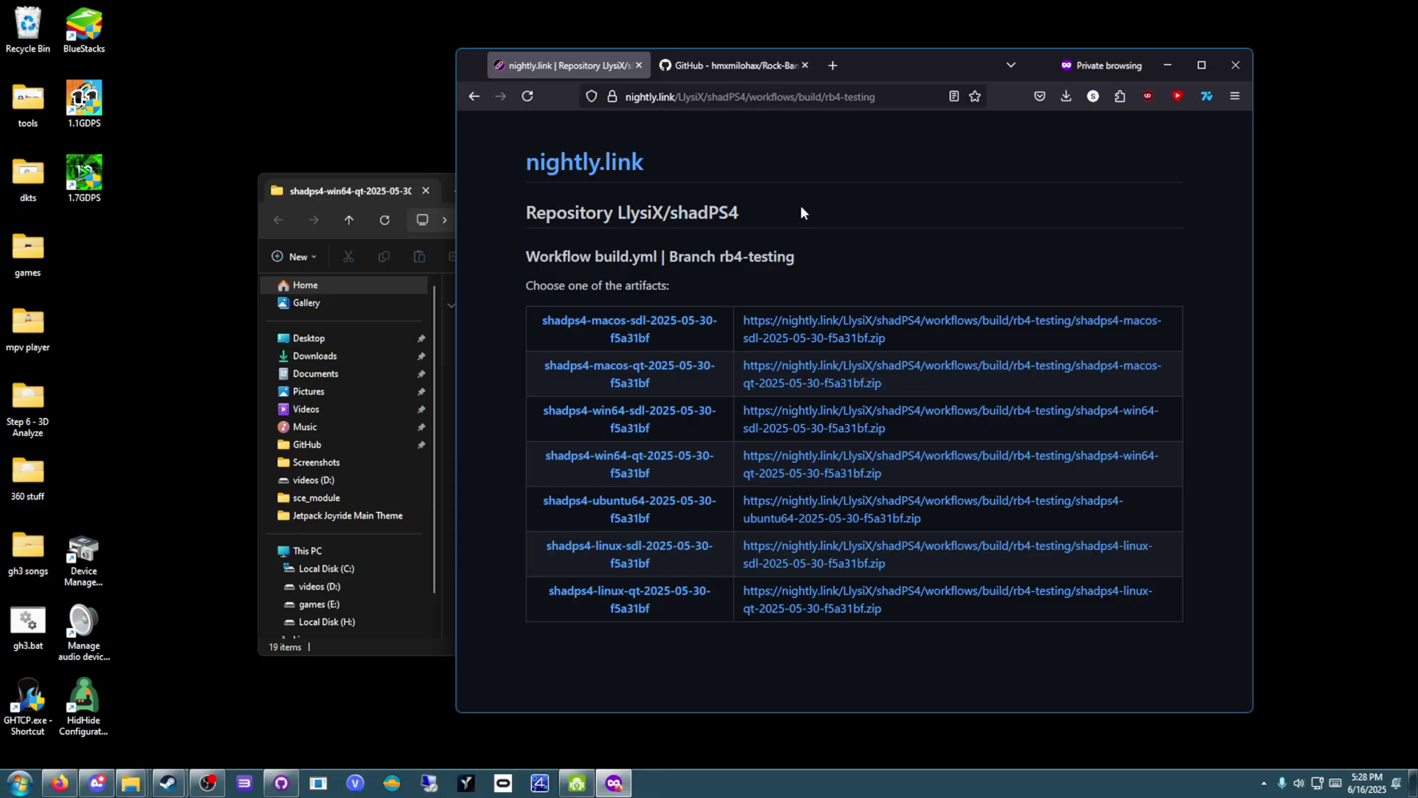
pyautogui.click(728, 65)
pyautogui.moveTo(675, 161)
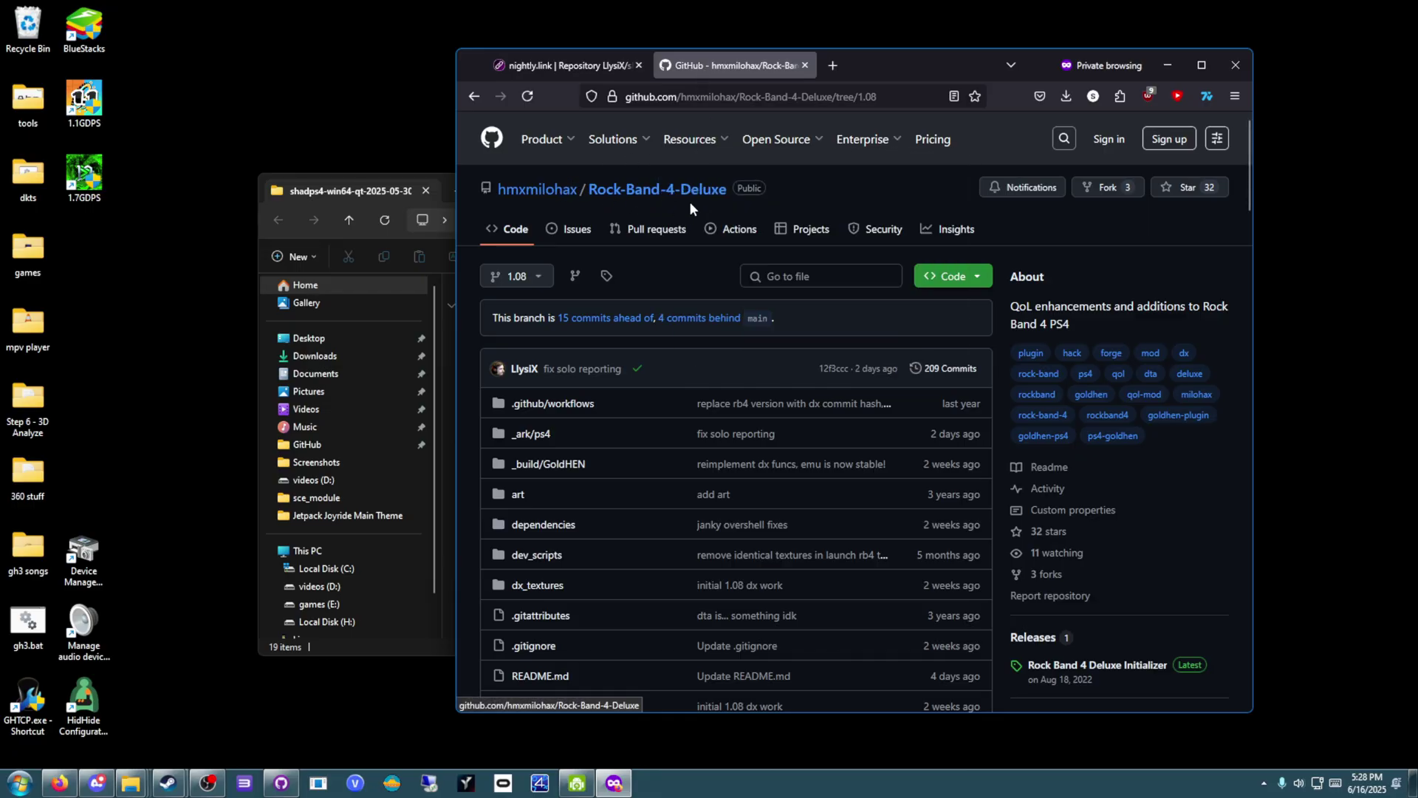
pyautogui.scroll(-10, 729, 213)
pyautogui.scroll(-3, 797, 243)
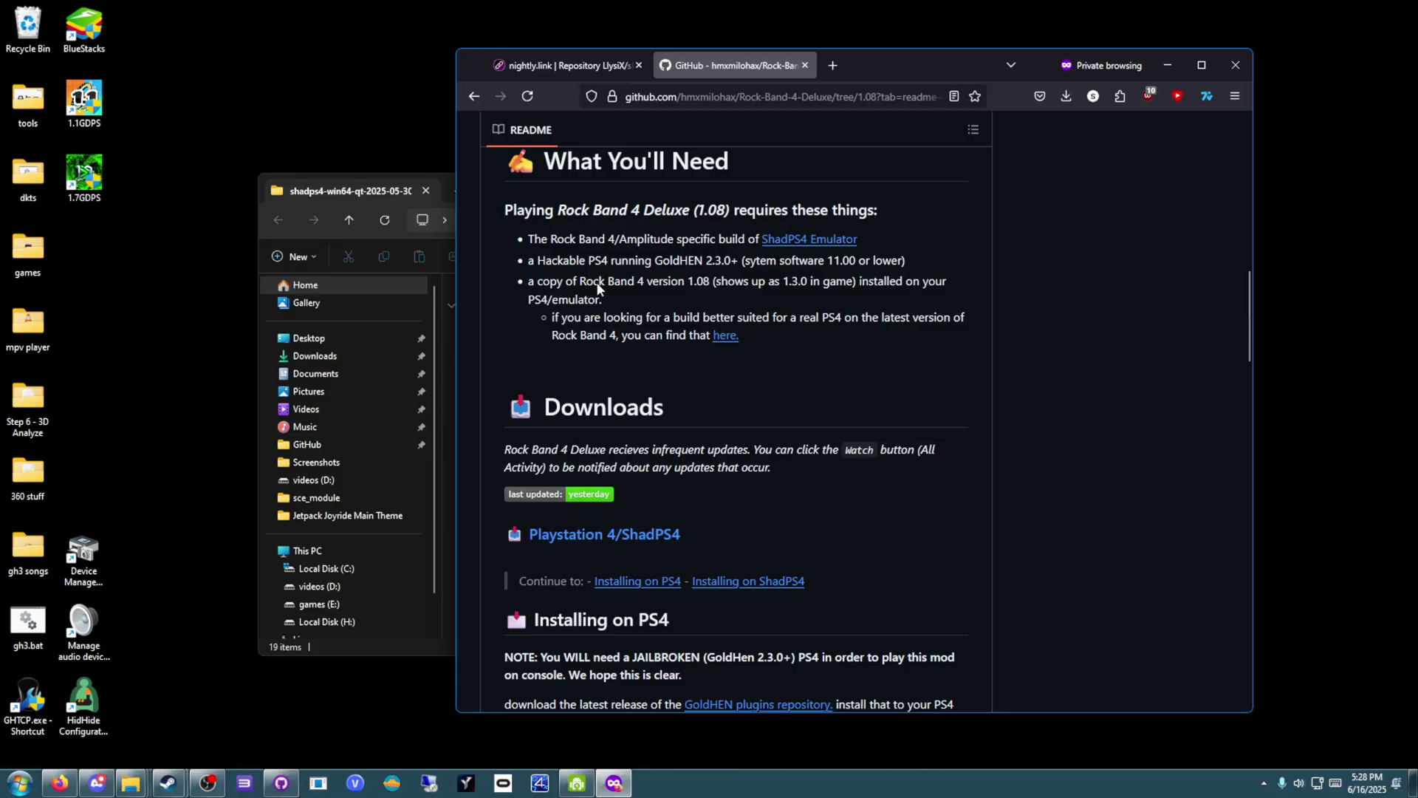
pyautogui.doubleClick(712, 209)
pyautogui.click(596, 333)
pyautogui.scroll(-1, 596, 333)
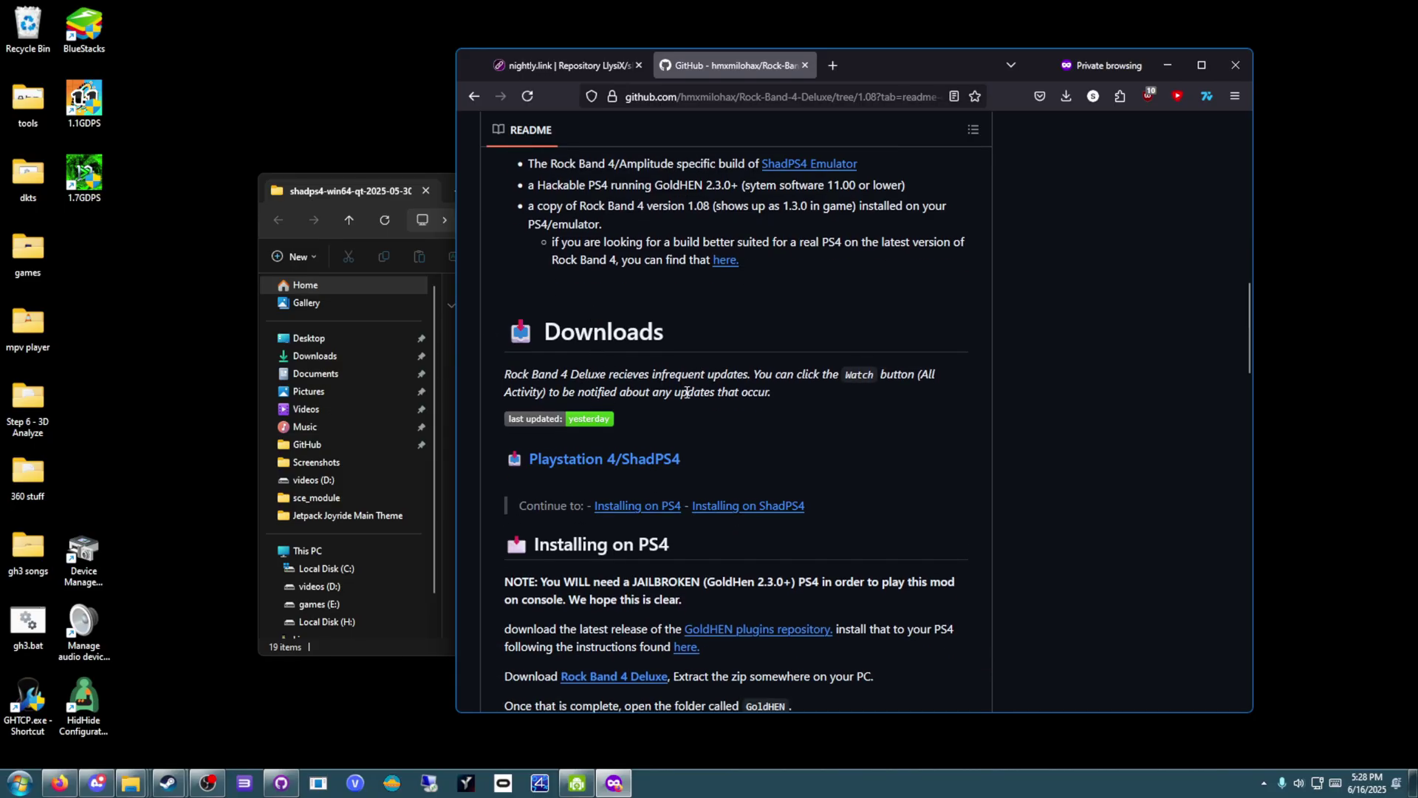
pyautogui.click(737, 508)
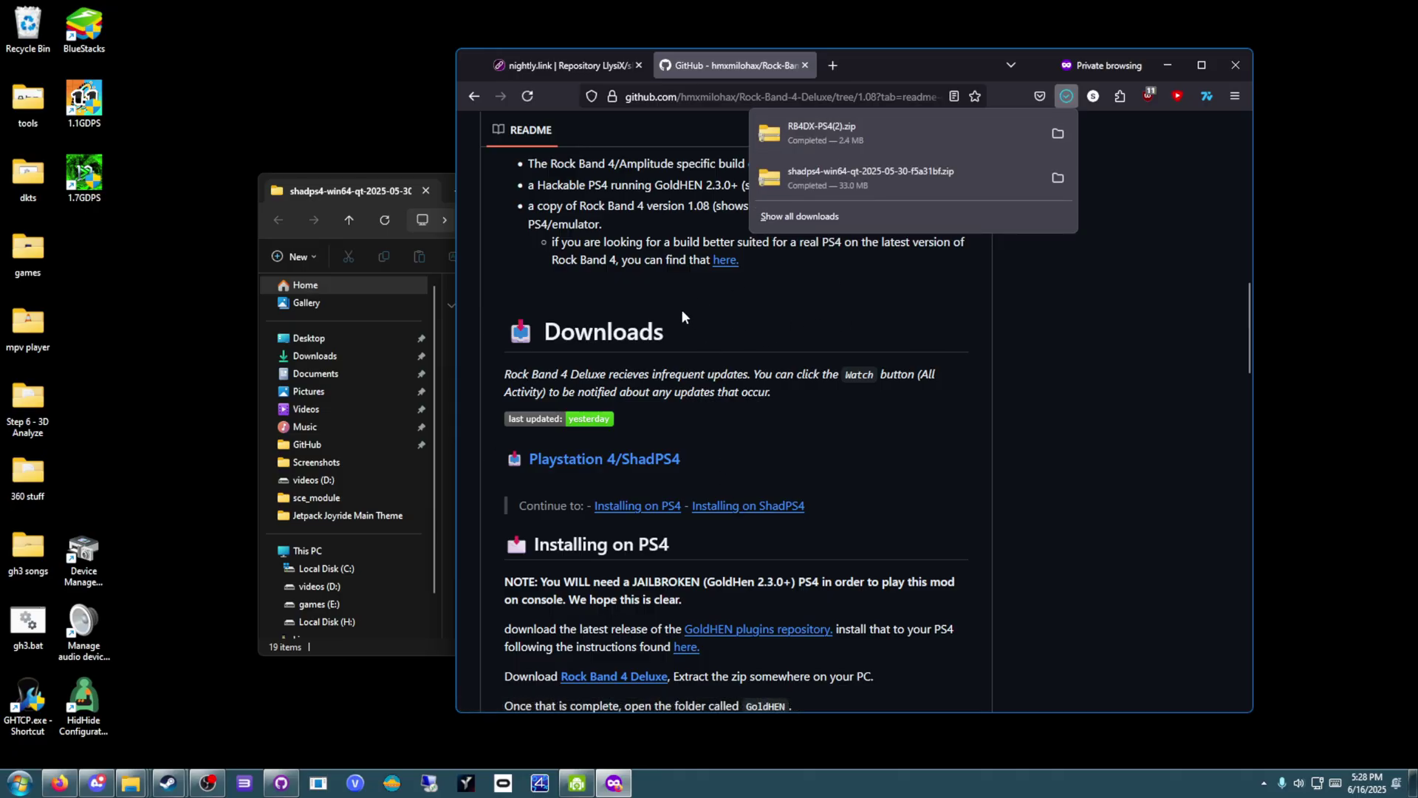
pyautogui.click(629, 279)
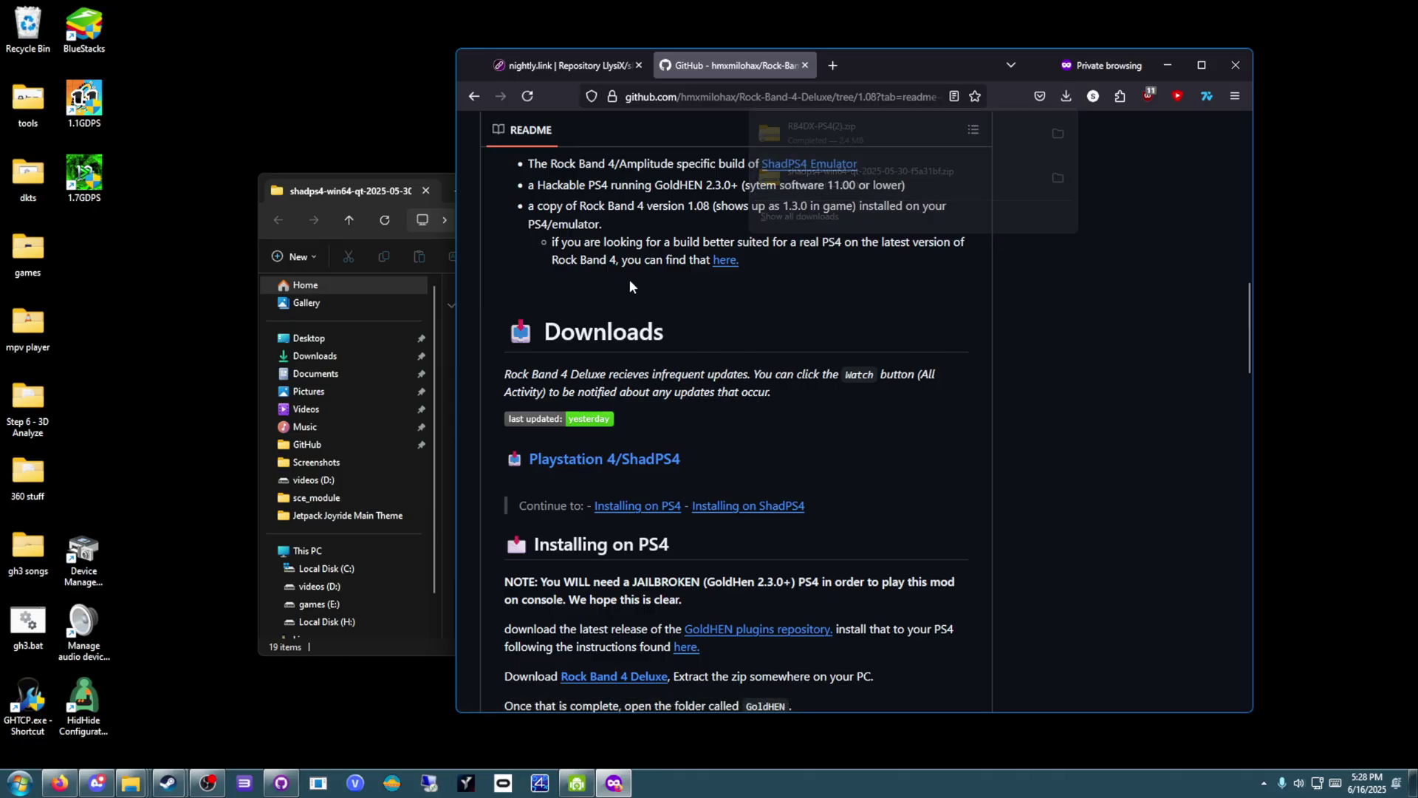
# Launch the extracted shadPS4.exe and set its game install directory to a new folder named games inside the emulator's folder.
pyautogui.click(1169, 64)
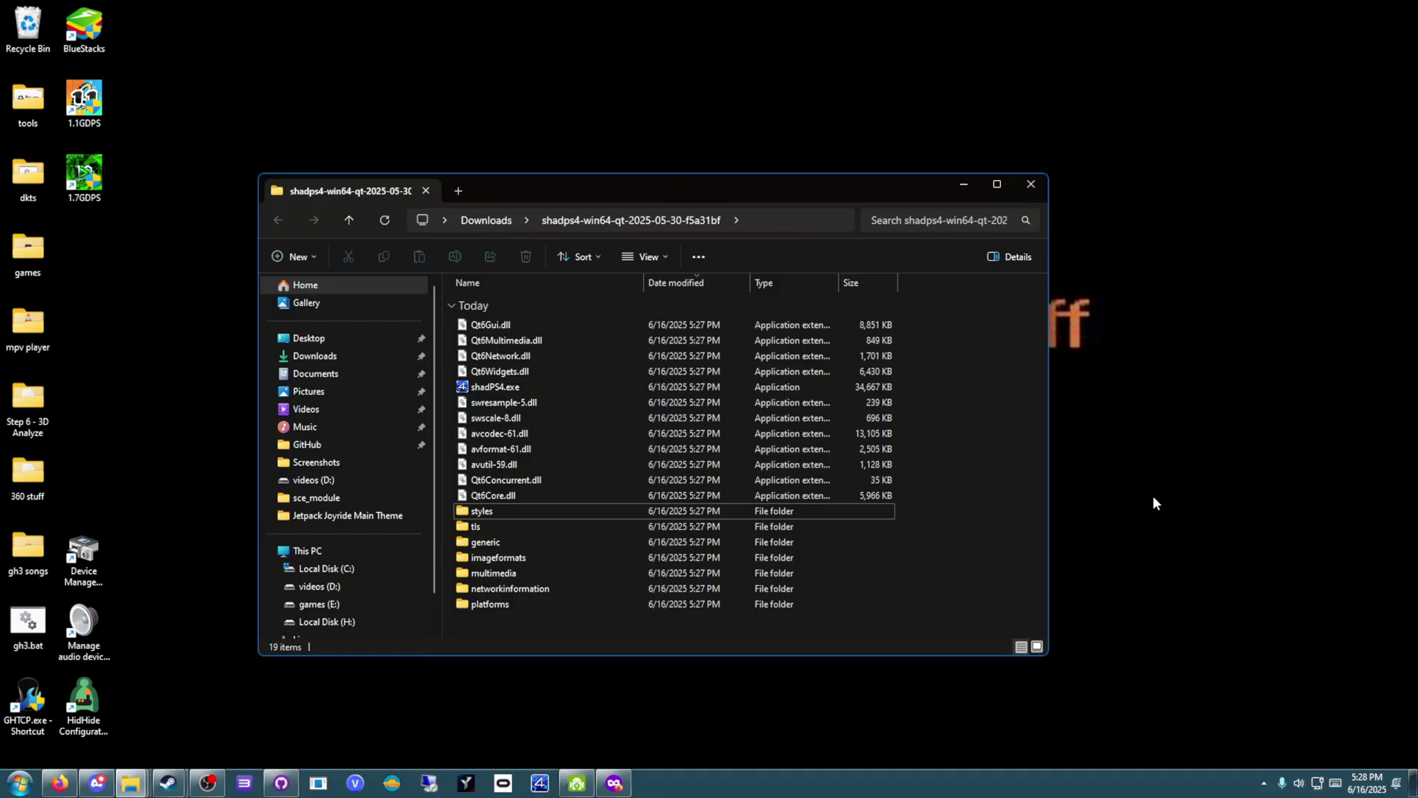
pyautogui.doubleClick(535, 384)
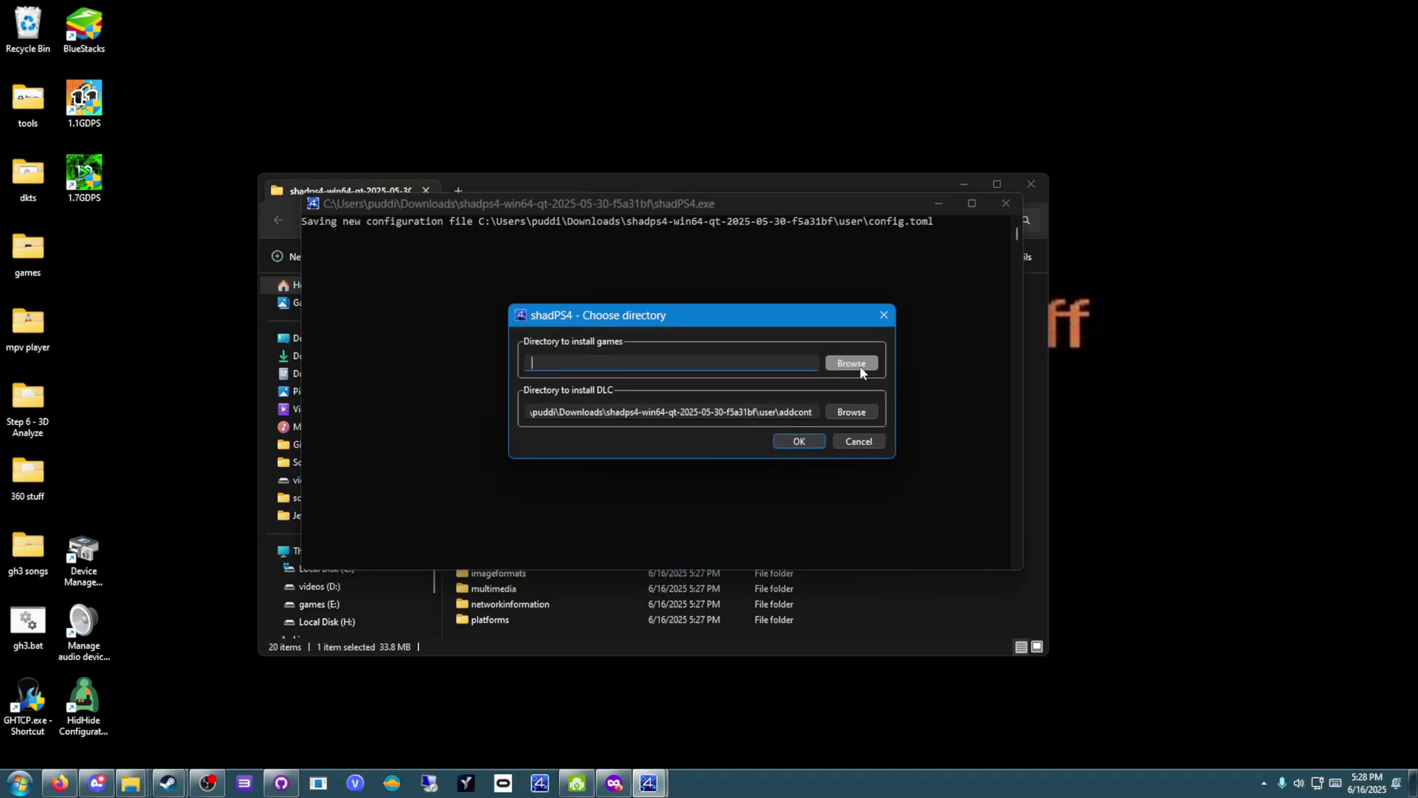
pyautogui.click(860, 366)
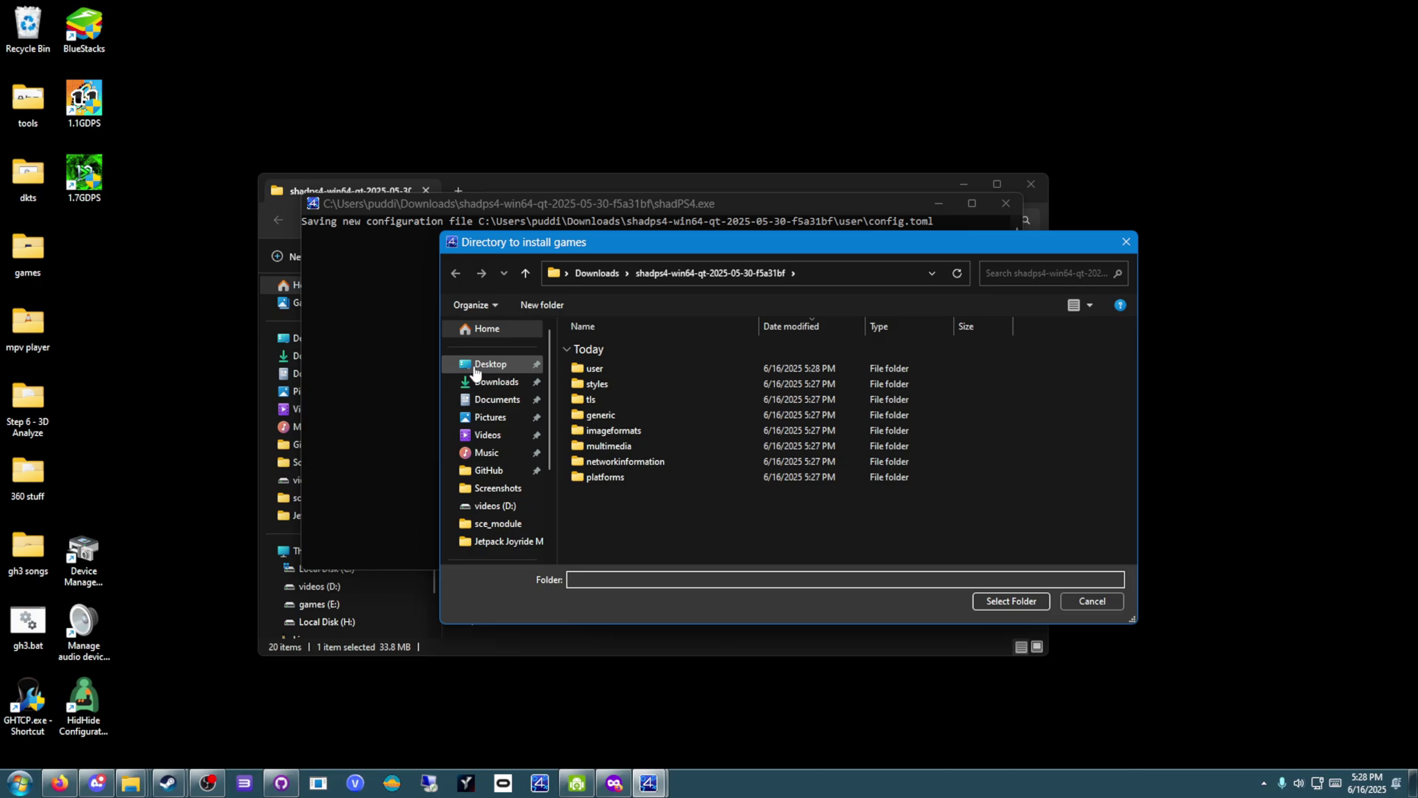
pyautogui.rightClick(640, 531)
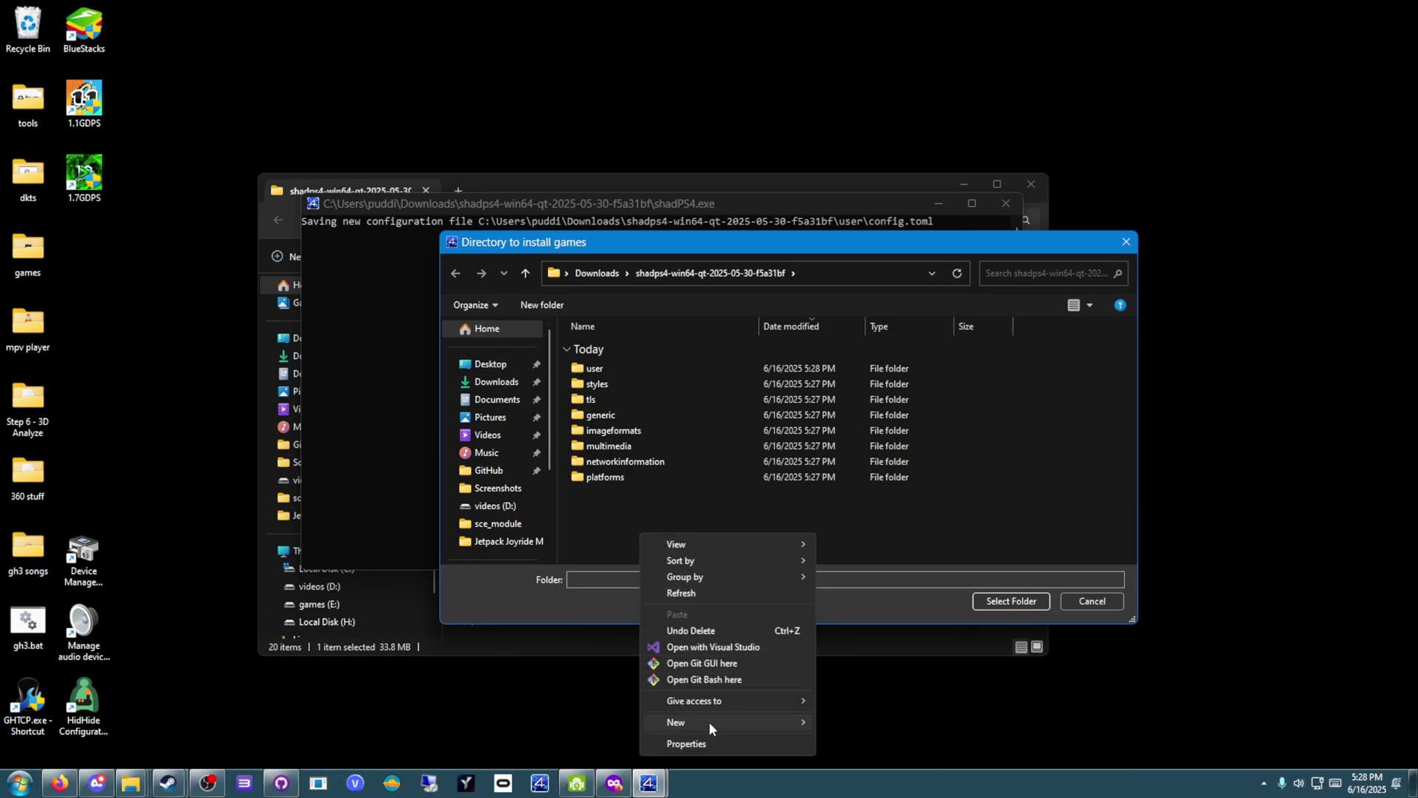
pyautogui.moveTo(709, 722)
pyautogui.click(863, 594)
pyautogui.write('games')
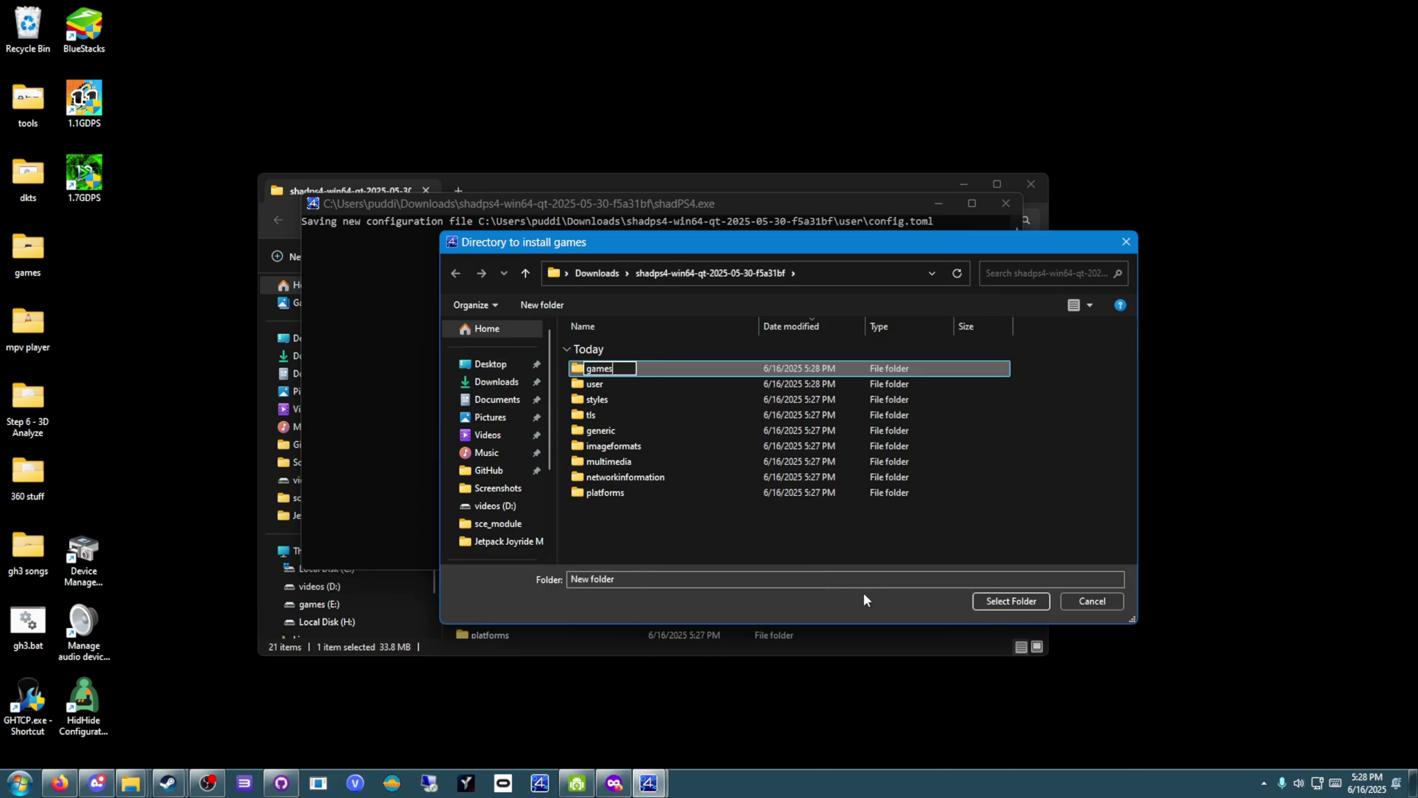
pyautogui.press('Return')
pyautogui.press('Return')
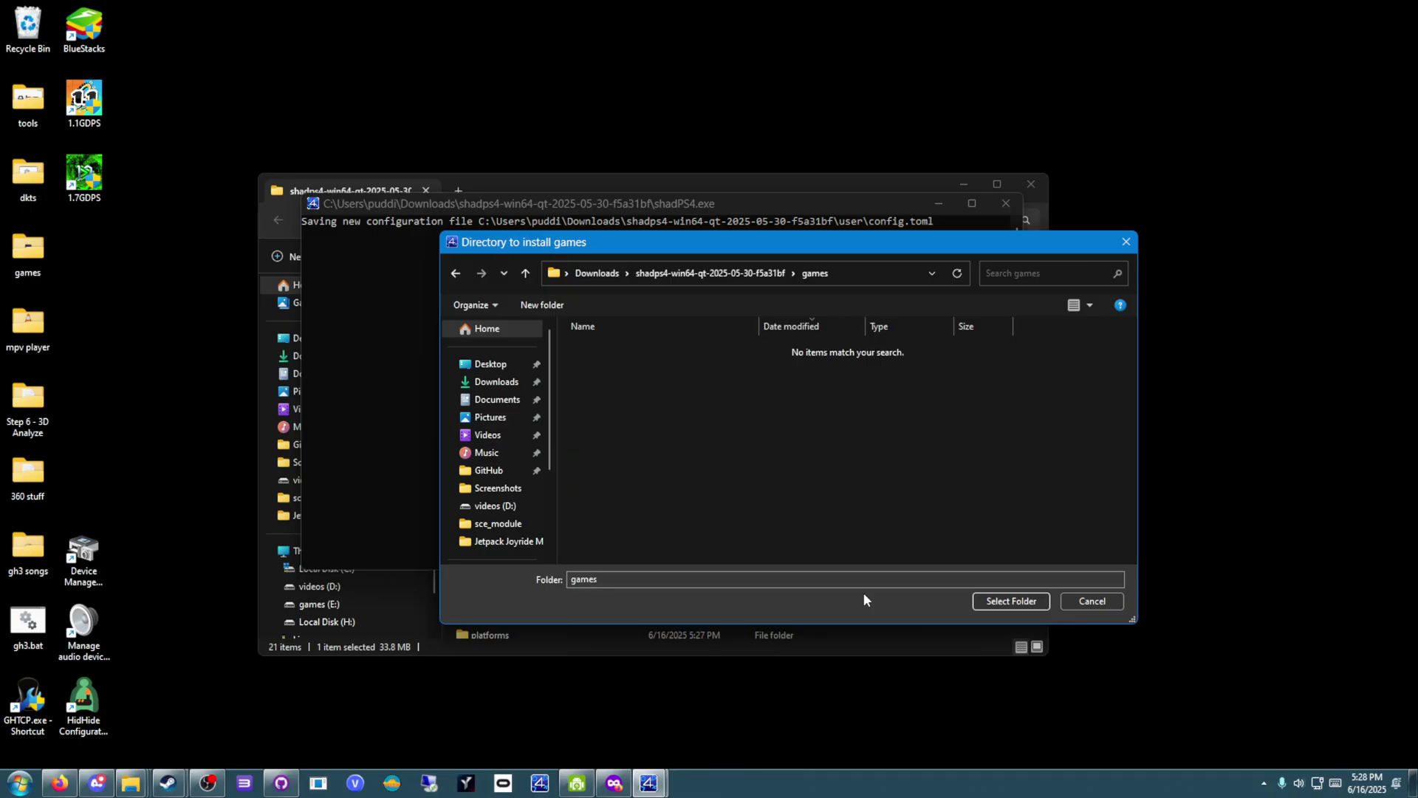
pyautogui.click(1037, 604)
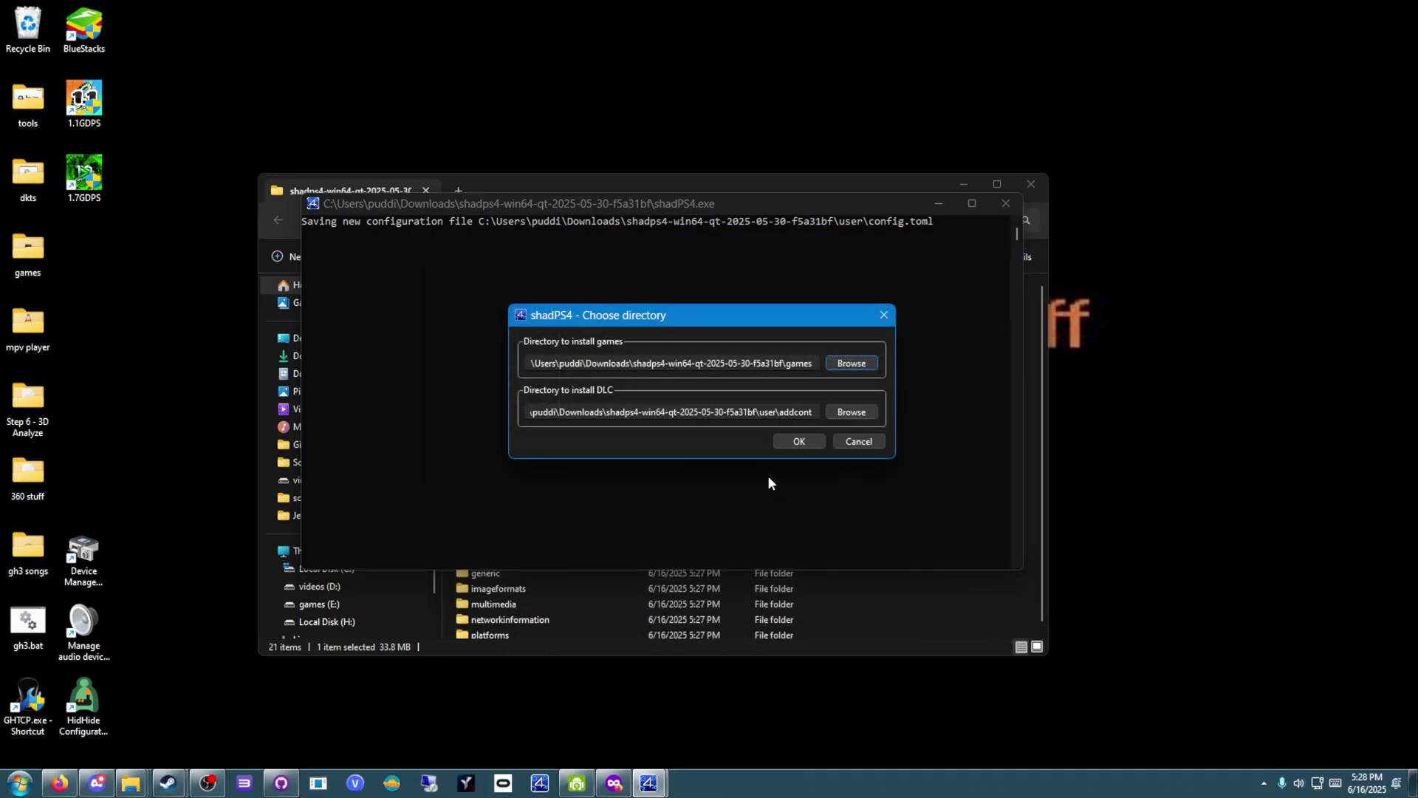
# Keep the default user\addcont folder as the DLC directory and accept the directory setup.
pyautogui.click(804, 411)
pyautogui.moveTo(804, 412); pyautogui.dragTo(660, 411)
pyautogui.click(802, 412)
pyautogui.moveTo(816, 411); pyautogui.dragTo(441, 412)
pyautogui.click(796, 441)
pyautogui.moveTo(637, 289); pyautogui.dragTo(570, 132)
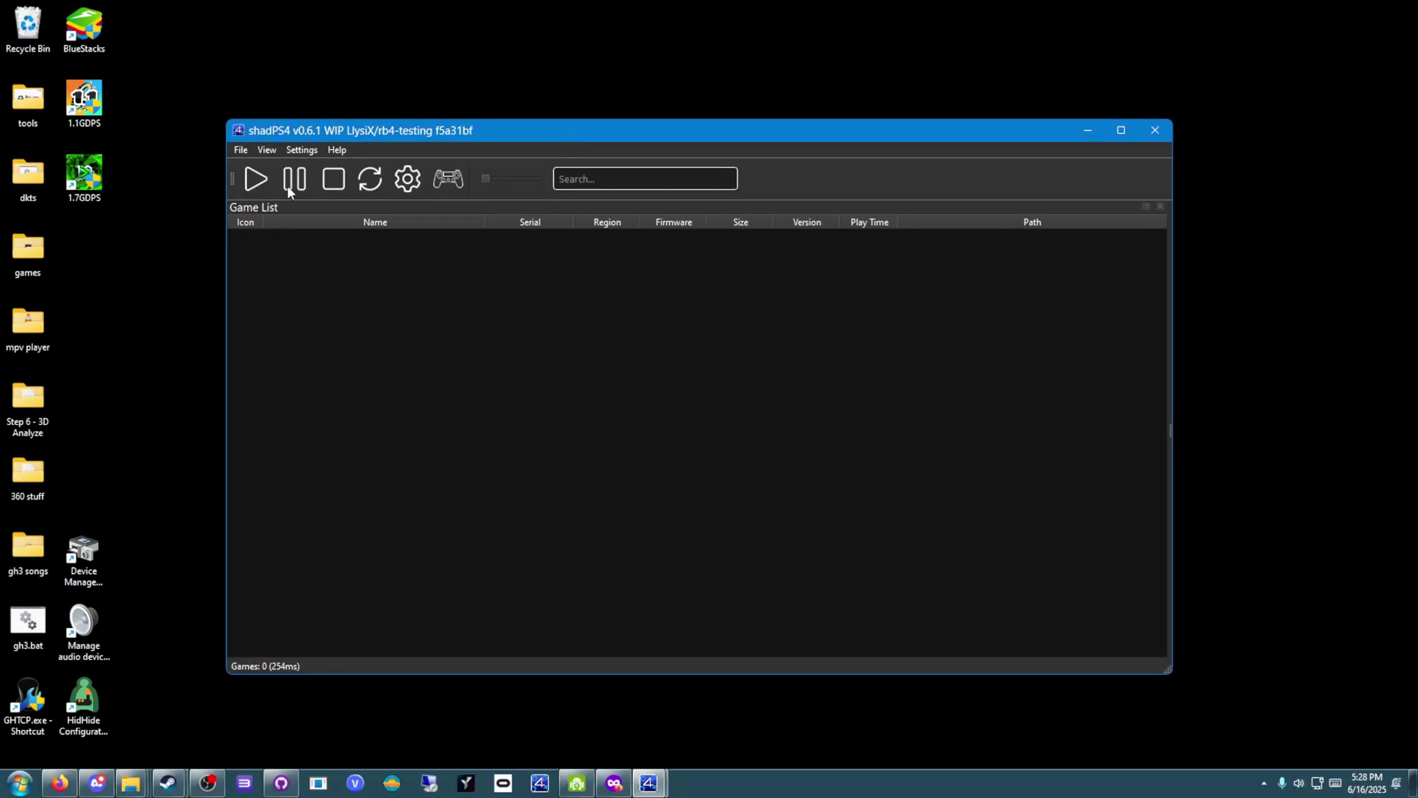
# Install the UP8802-CUSA02084_00-ROCKBAND4PS40000 PKG from Downloads into the games directory.
pyautogui.click(241, 151)
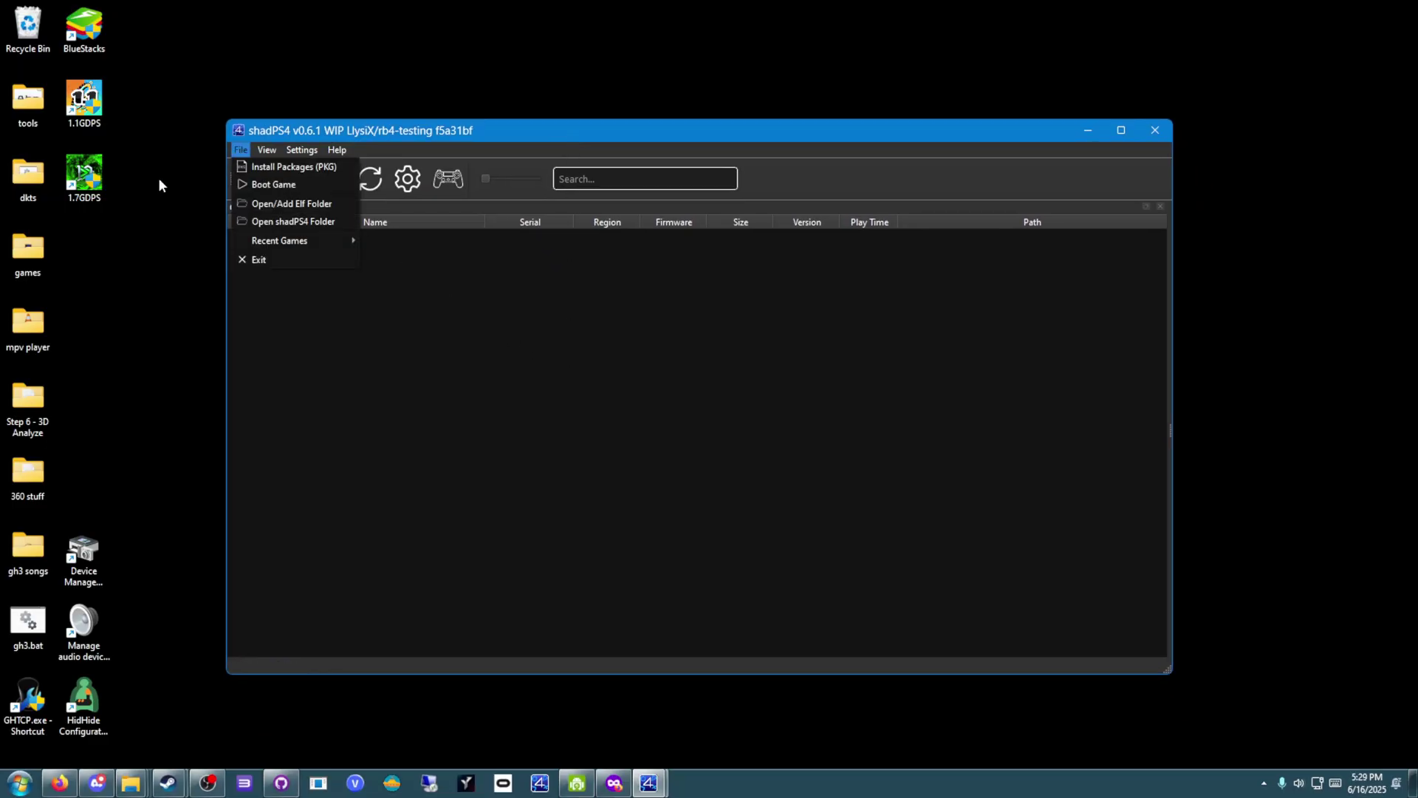
pyautogui.click(280, 166)
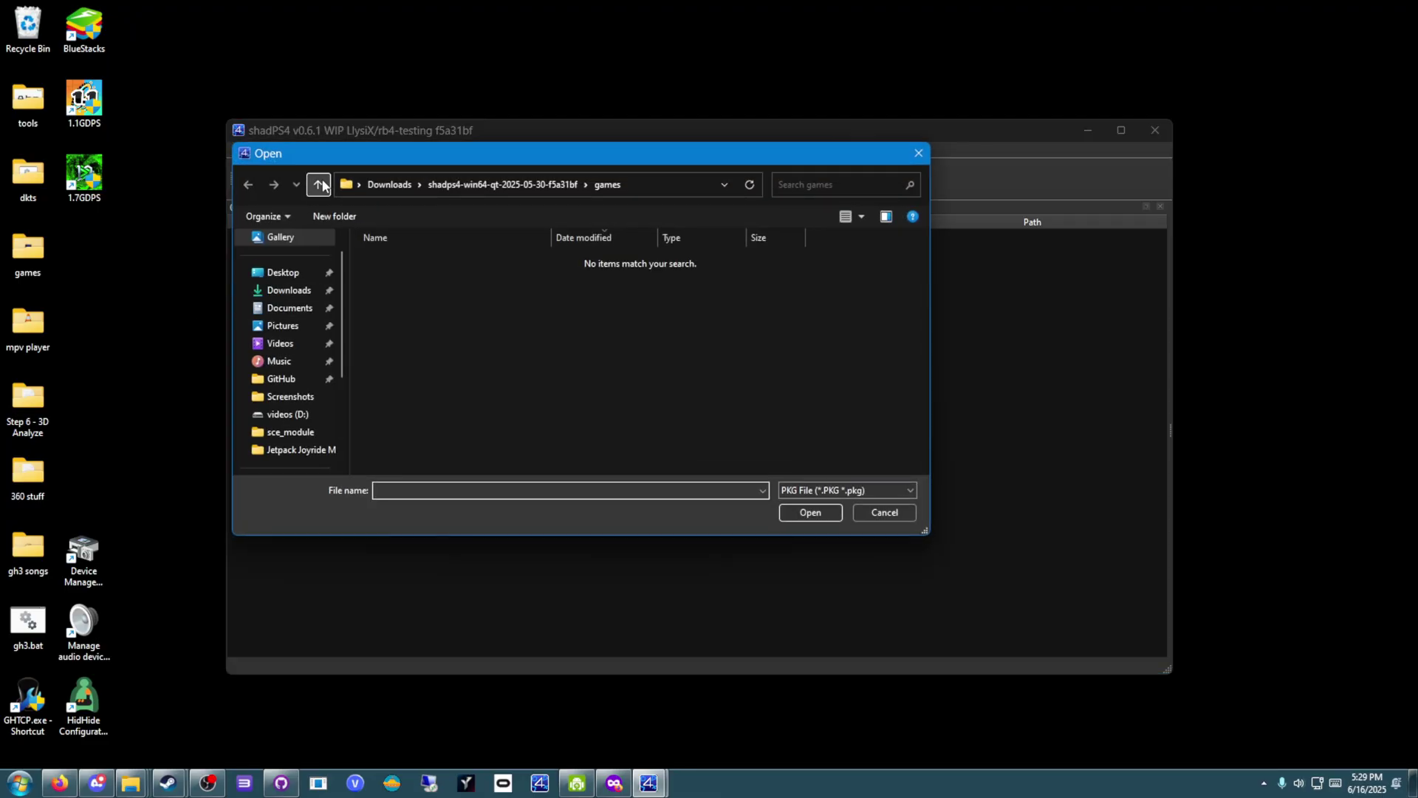
pyautogui.moveTo(347, 163); pyautogui.dragTo(554, 172)
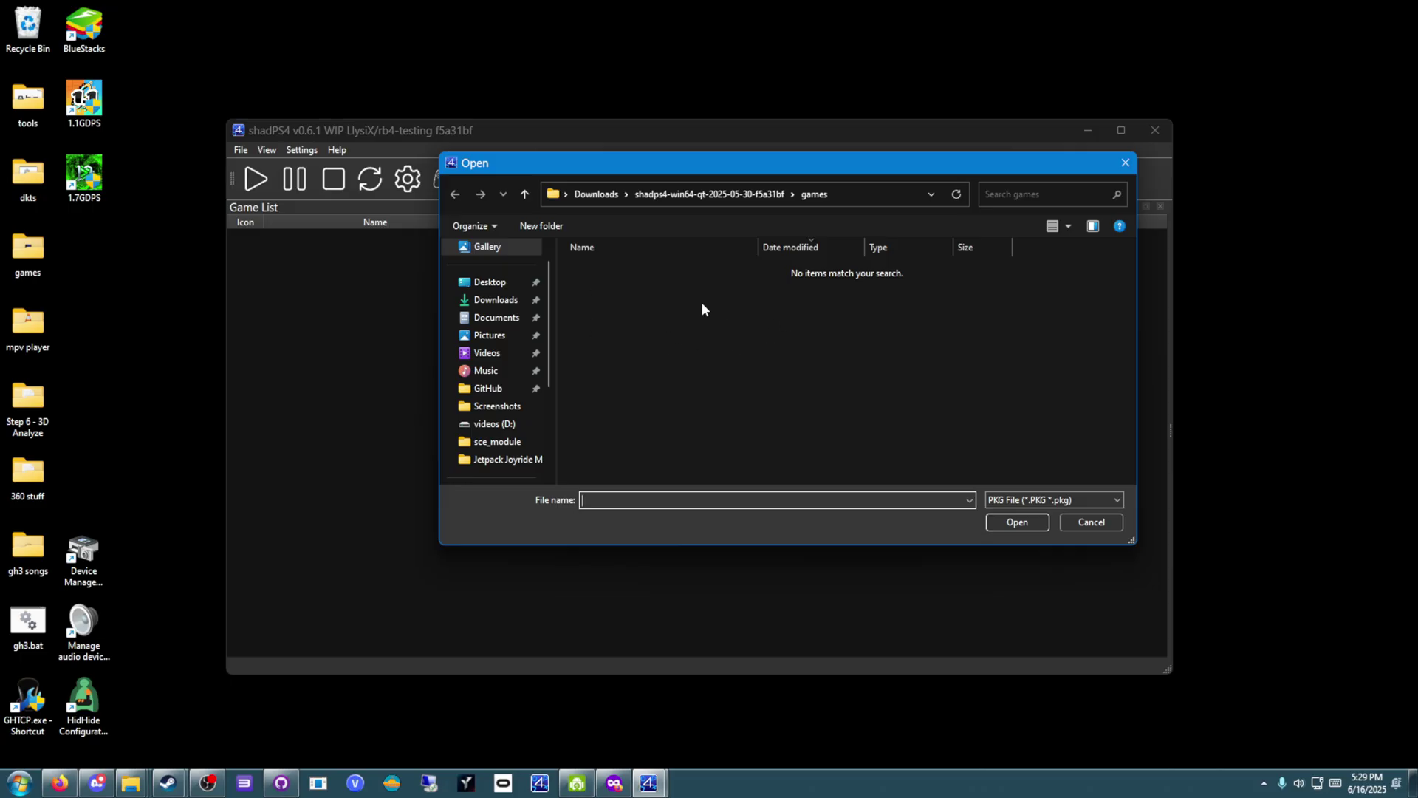
pyautogui.click(497, 299)
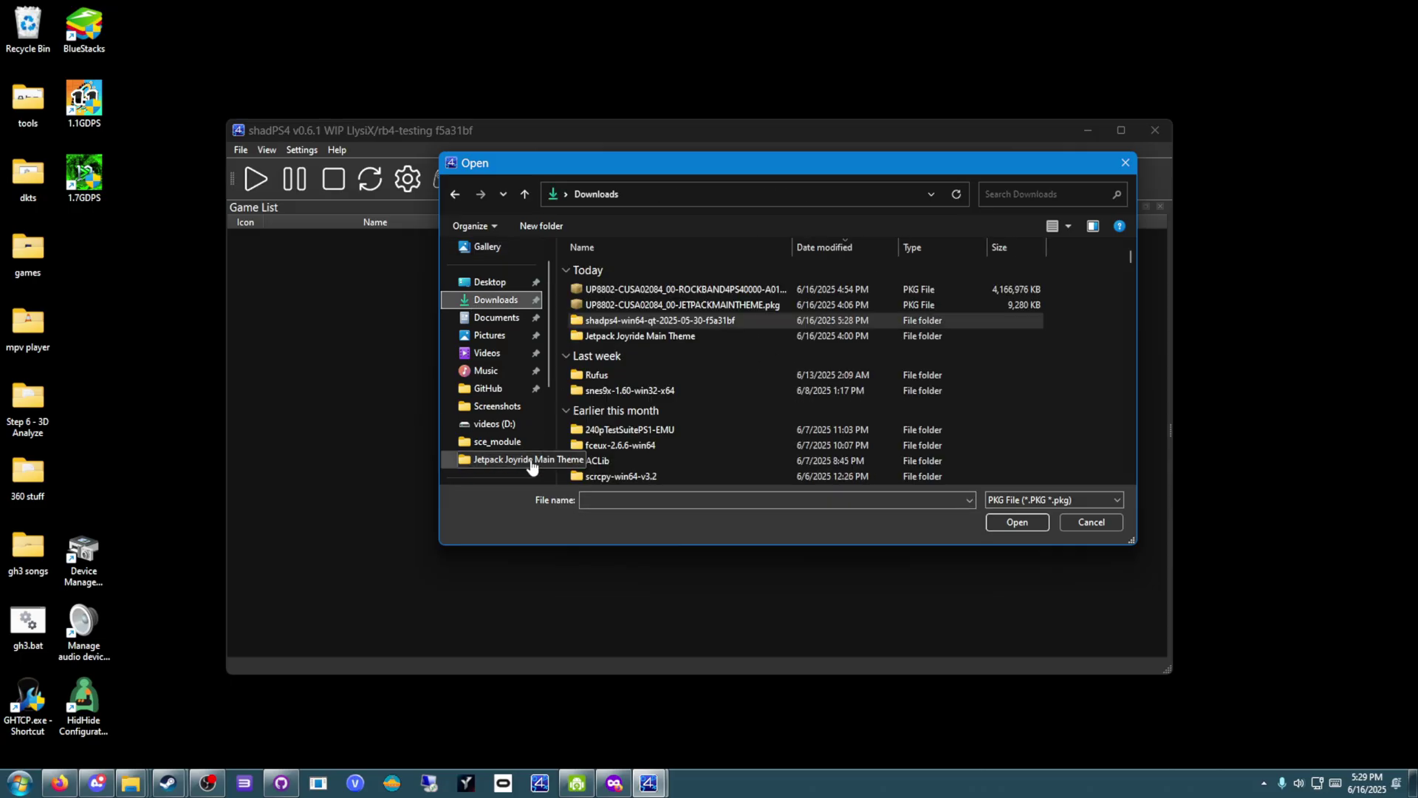
pyautogui.click(688, 289)
pyautogui.click(1012, 522)
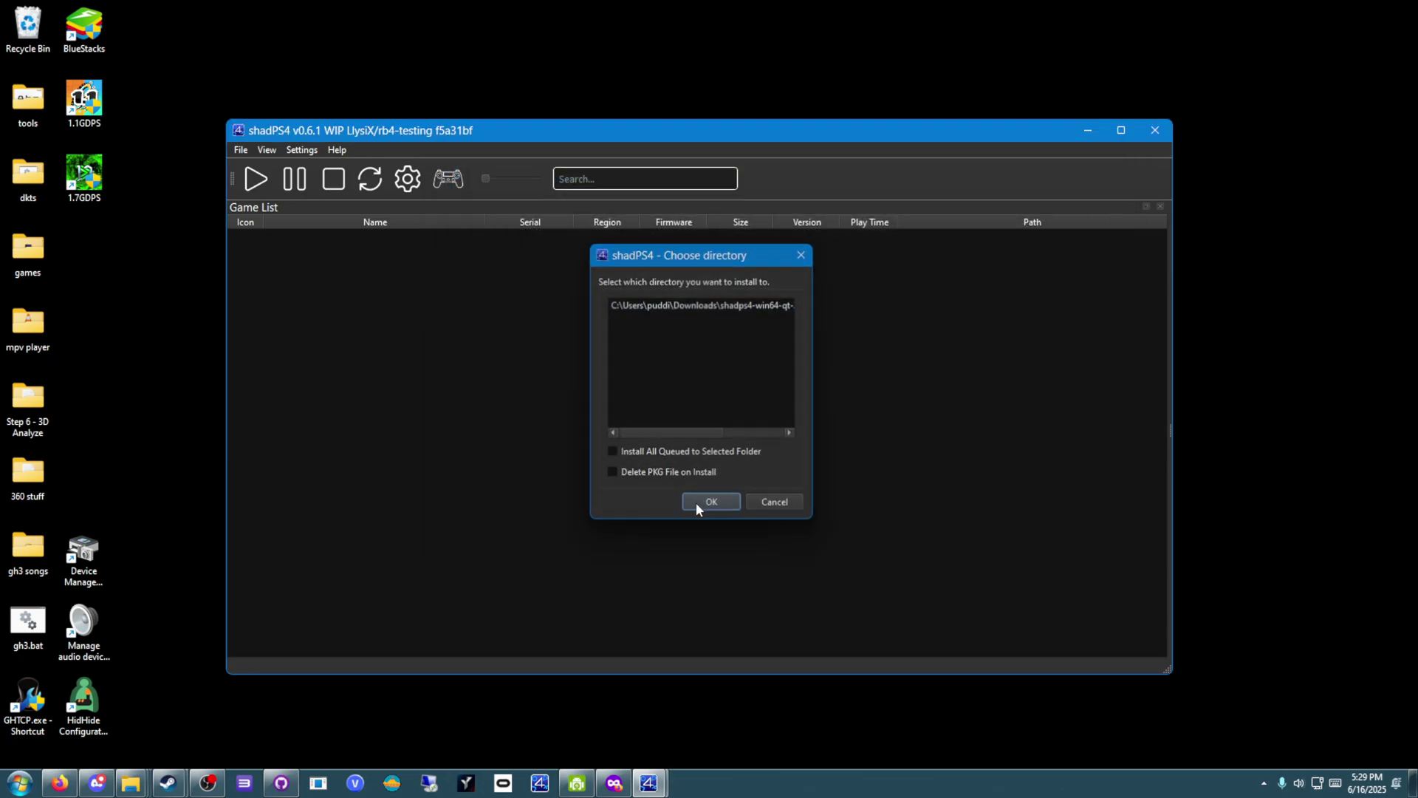
pyautogui.click(709, 502)
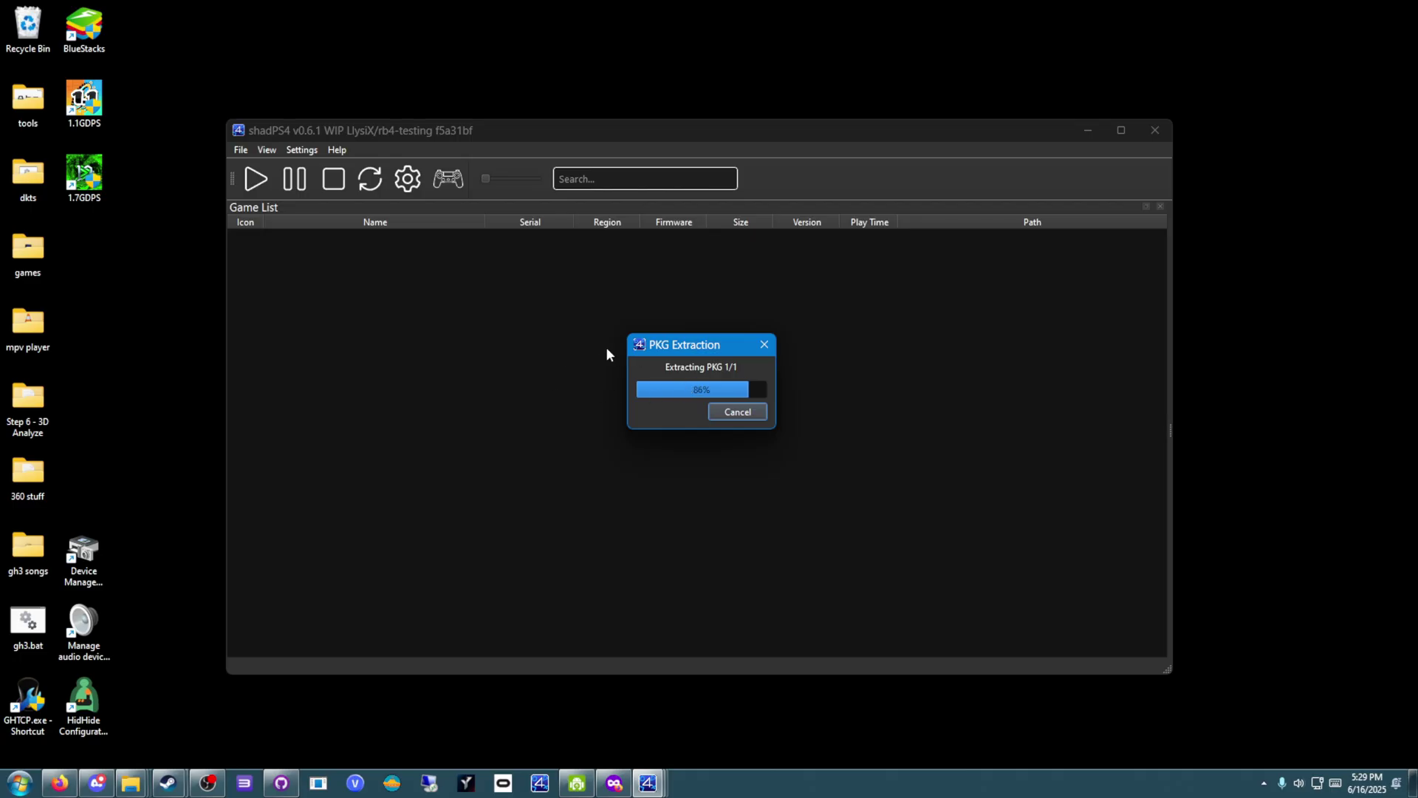
pyautogui.click(850, 417)
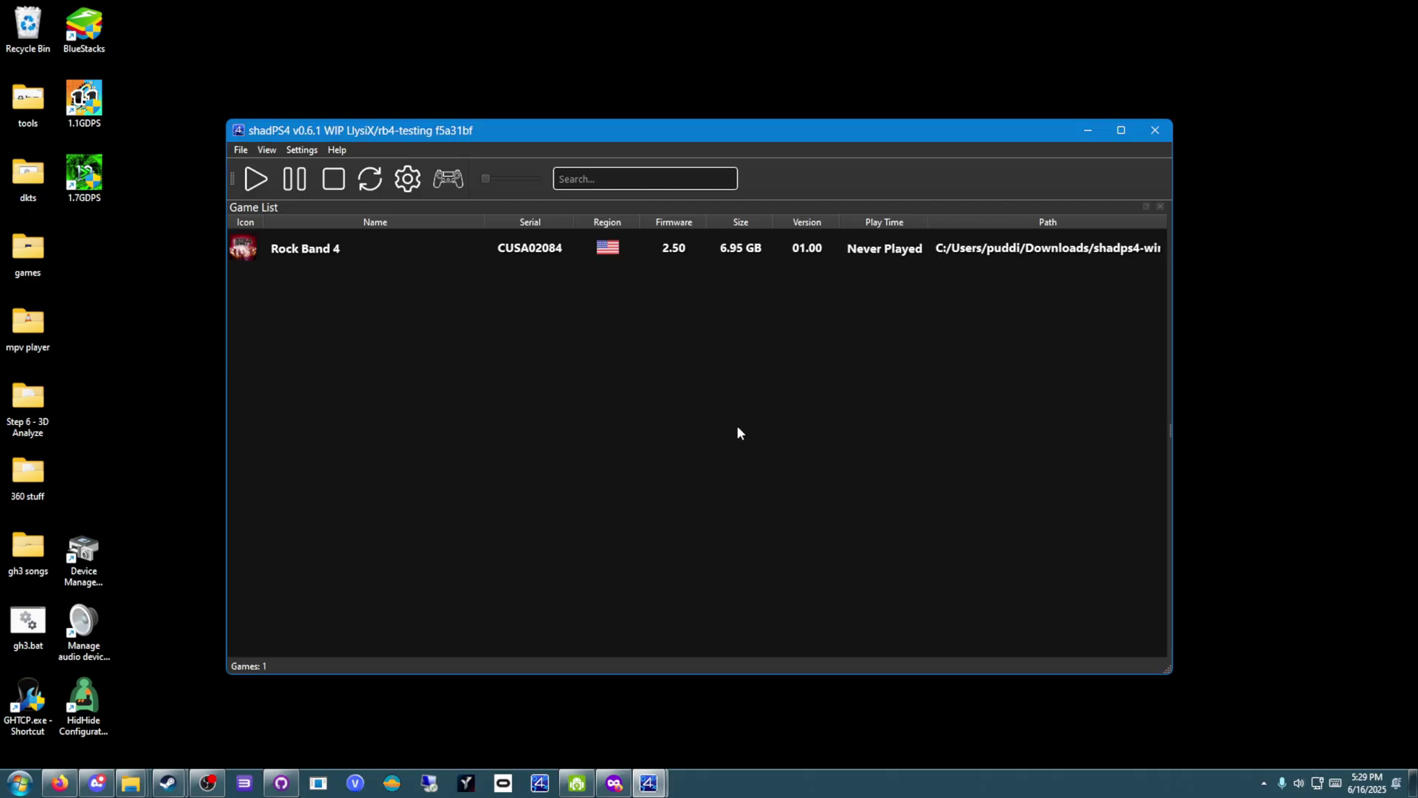
# Delete the installed Rock Band 4 game from the game list.
pyautogui.doubleClick(325, 253)
pyautogui.moveTo(738, 132); pyautogui.dragTo(839, 114)
pyautogui.rightClick(511, 235)
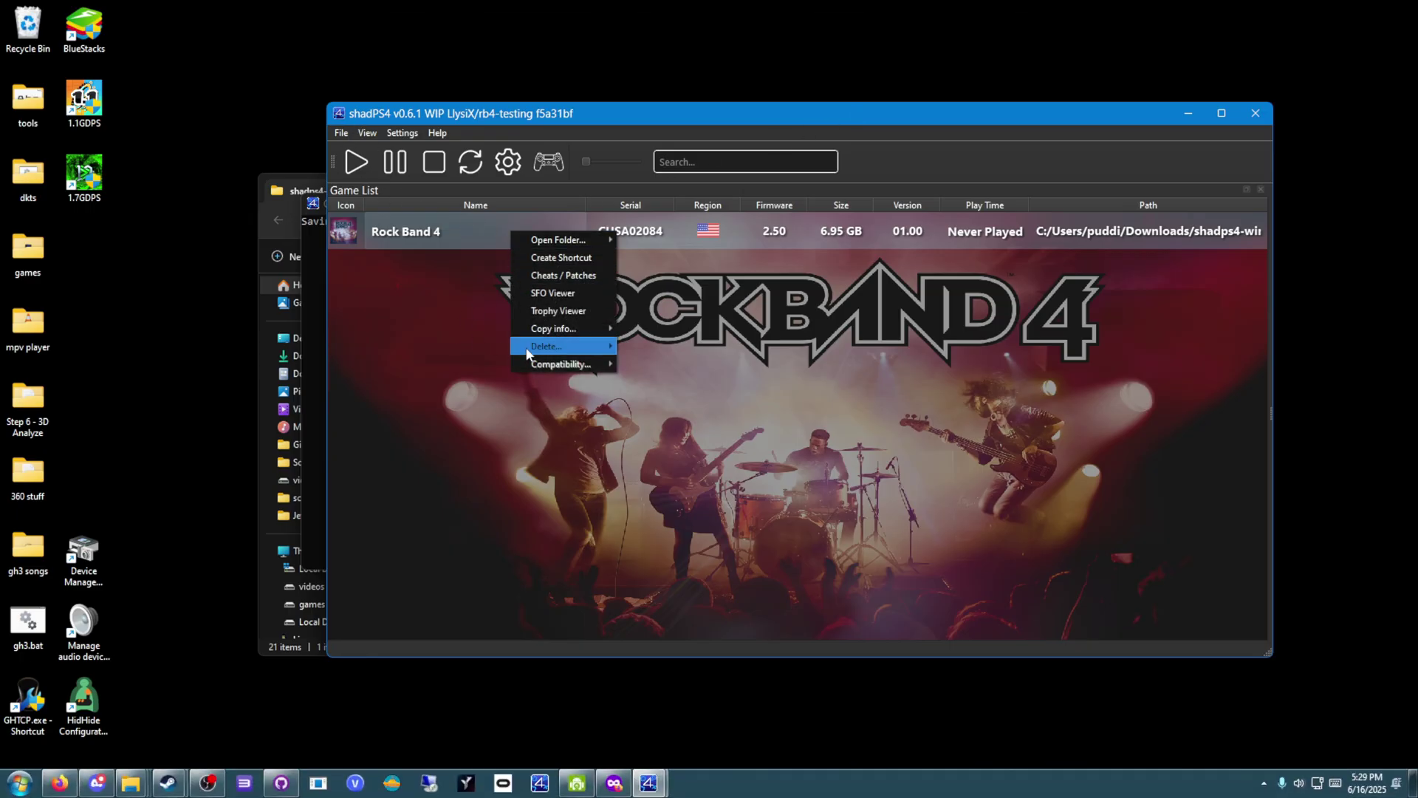
pyautogui.moveTo(584, 347)
pyautogui.click(652, 353)
pyautogui.click(751, 412)
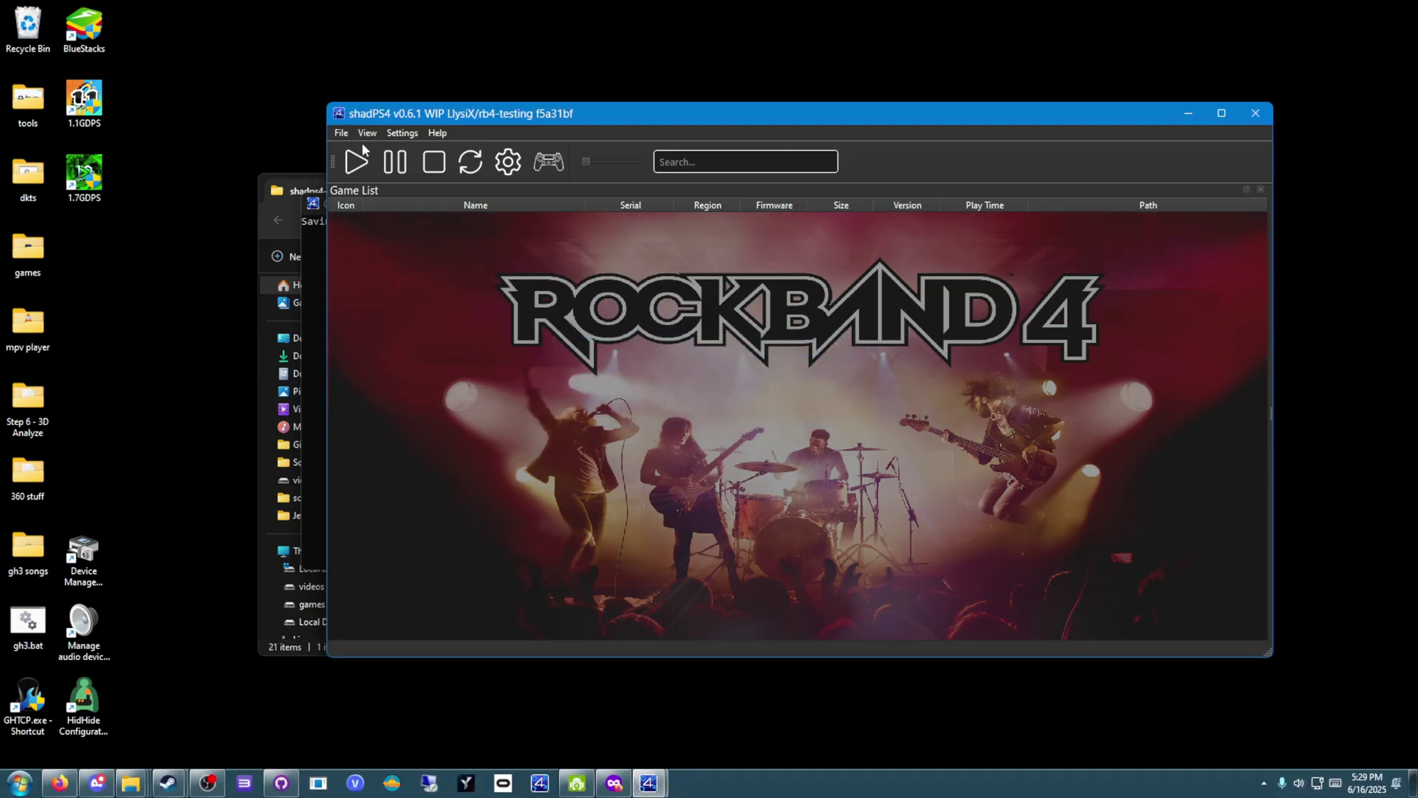
# Close shadPS4 and open the Downloads folder in File Explorer.
pyautogui.click(340, 134)
pyautogui.click(339, 134)
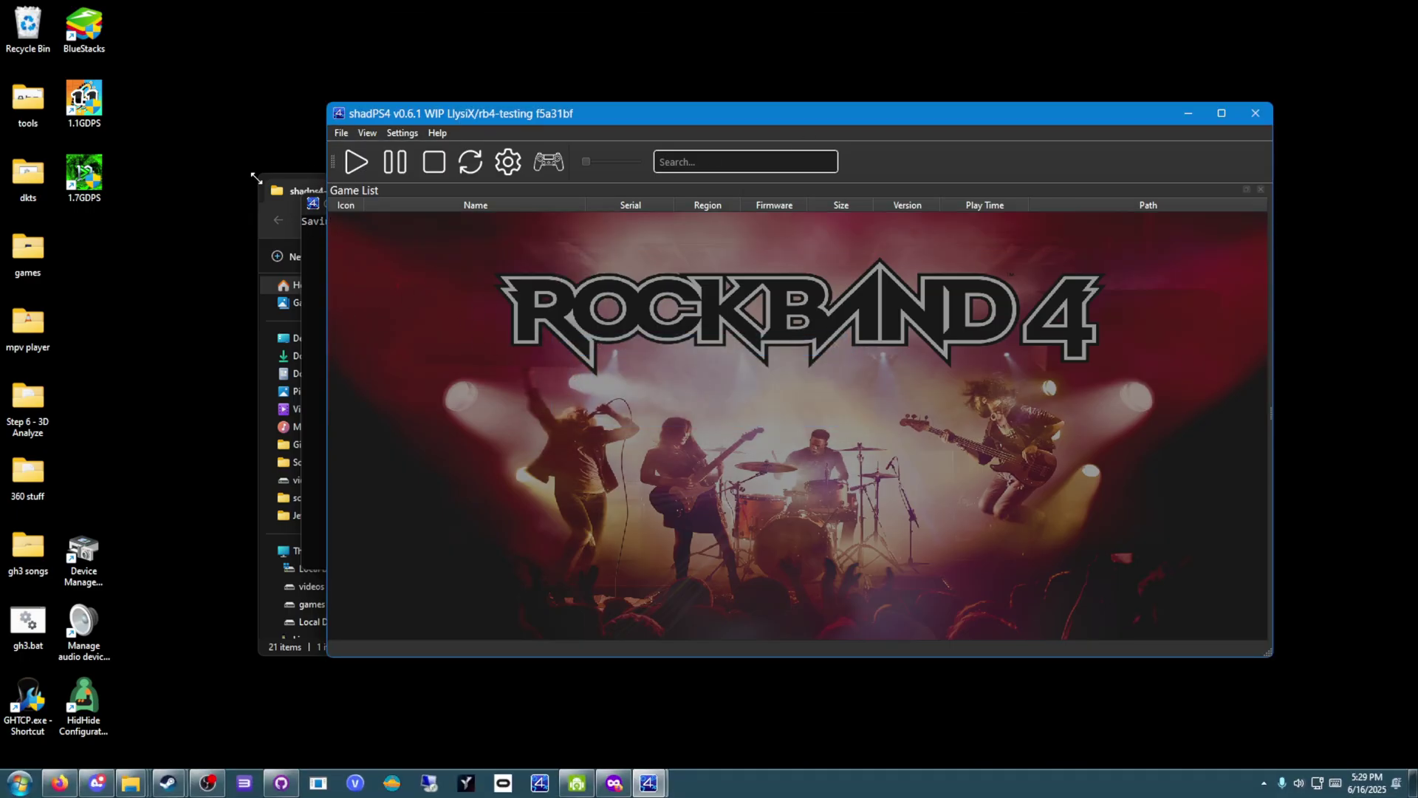
pyautogui.click(1269, 113)
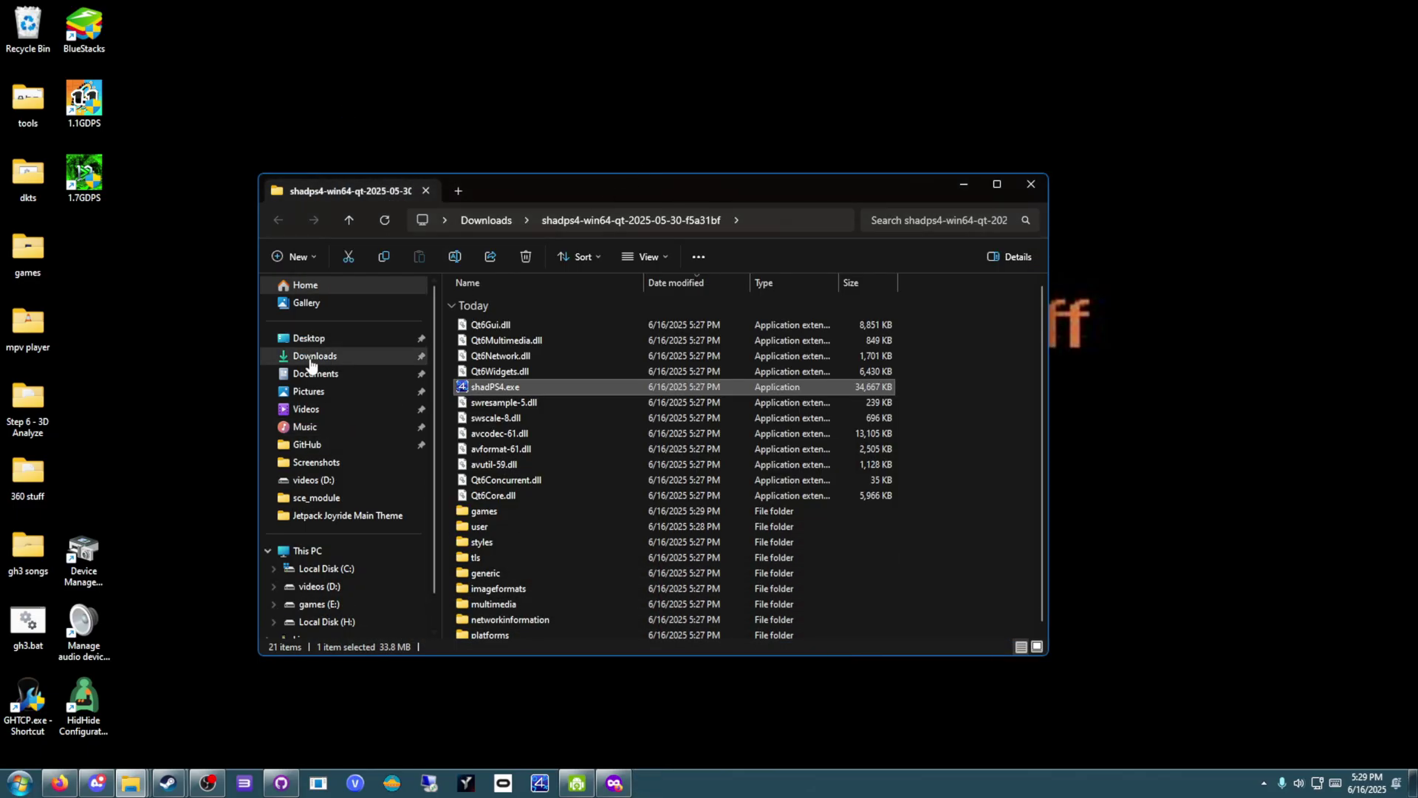
pyautogui.click(311, 358)
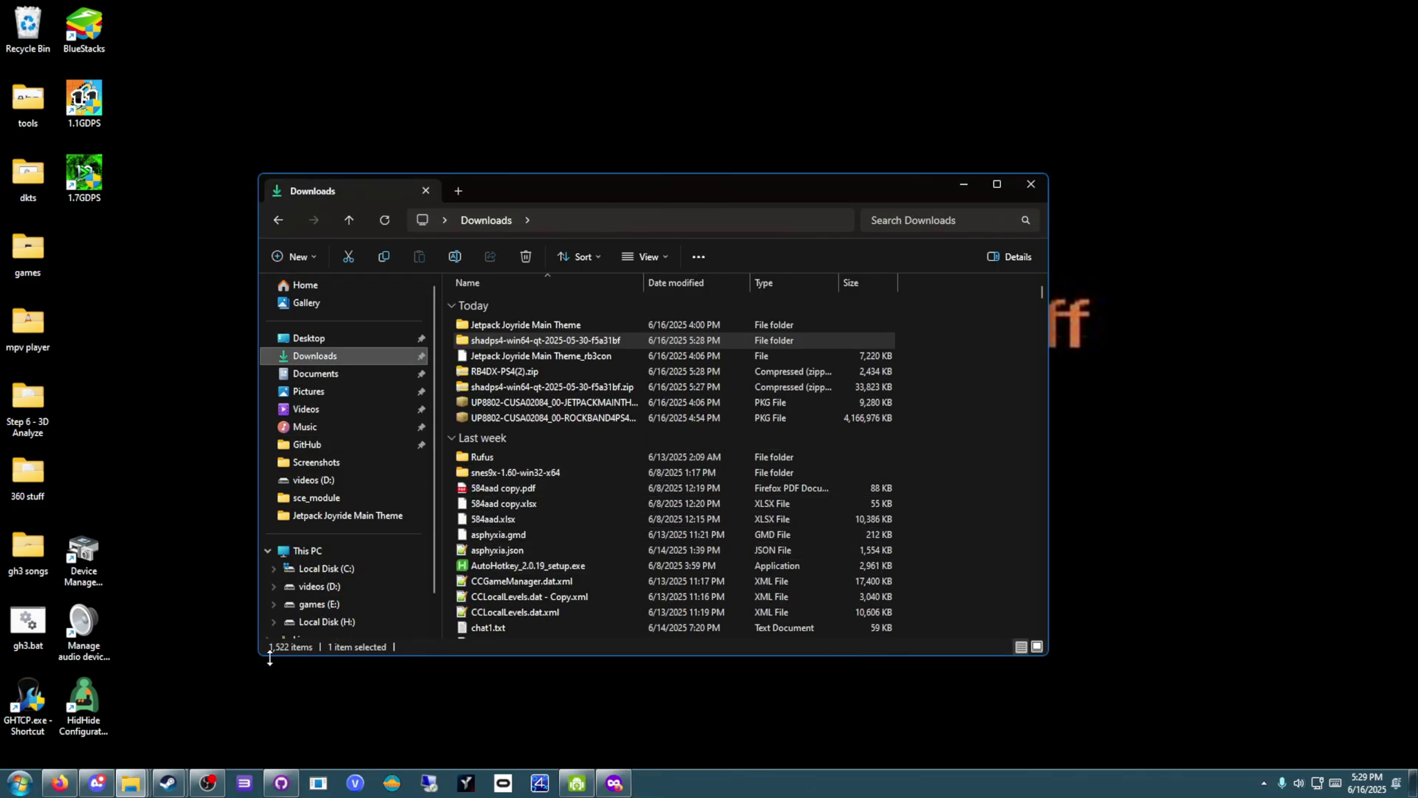
# Search the computer for ps4pkgviewer and launch PS4PKGViewer.exe.
pyautogui.press('super')
pyautogui.write('ps4pkv')
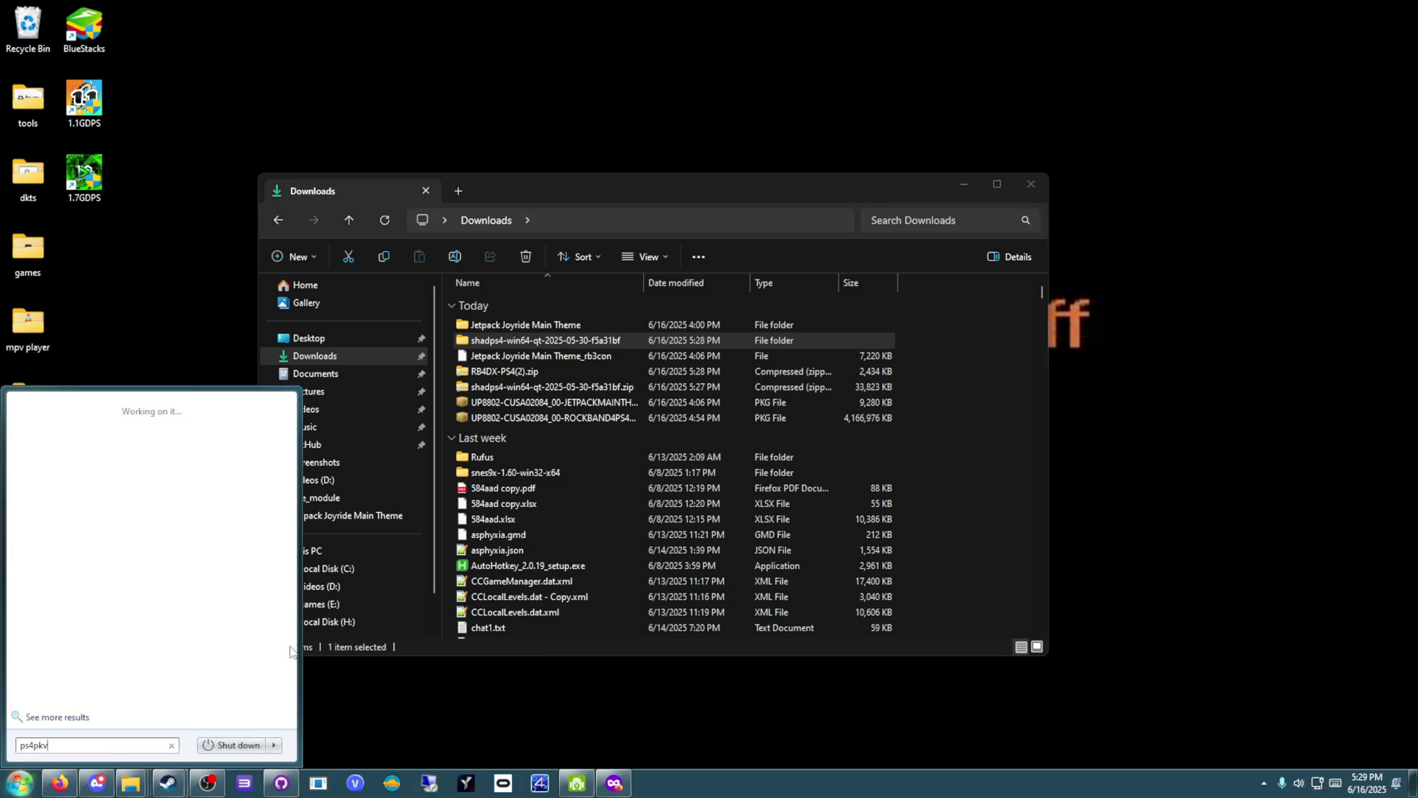
pyautogui.press('BackSpace')
pyautogui.write('gviewer')
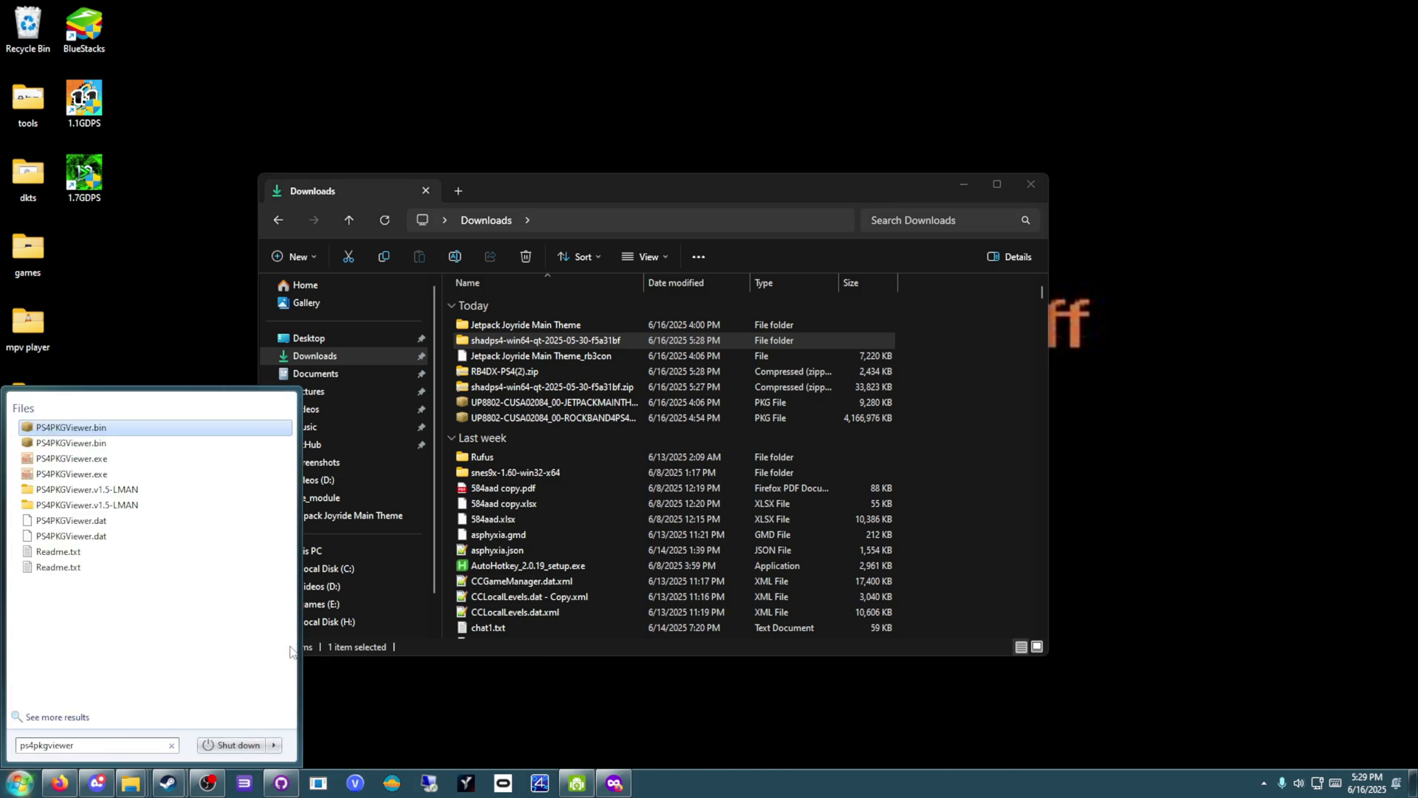
pyautogui.press('Down')
pyautogui.press('Down')
pyautogui.press('Return')
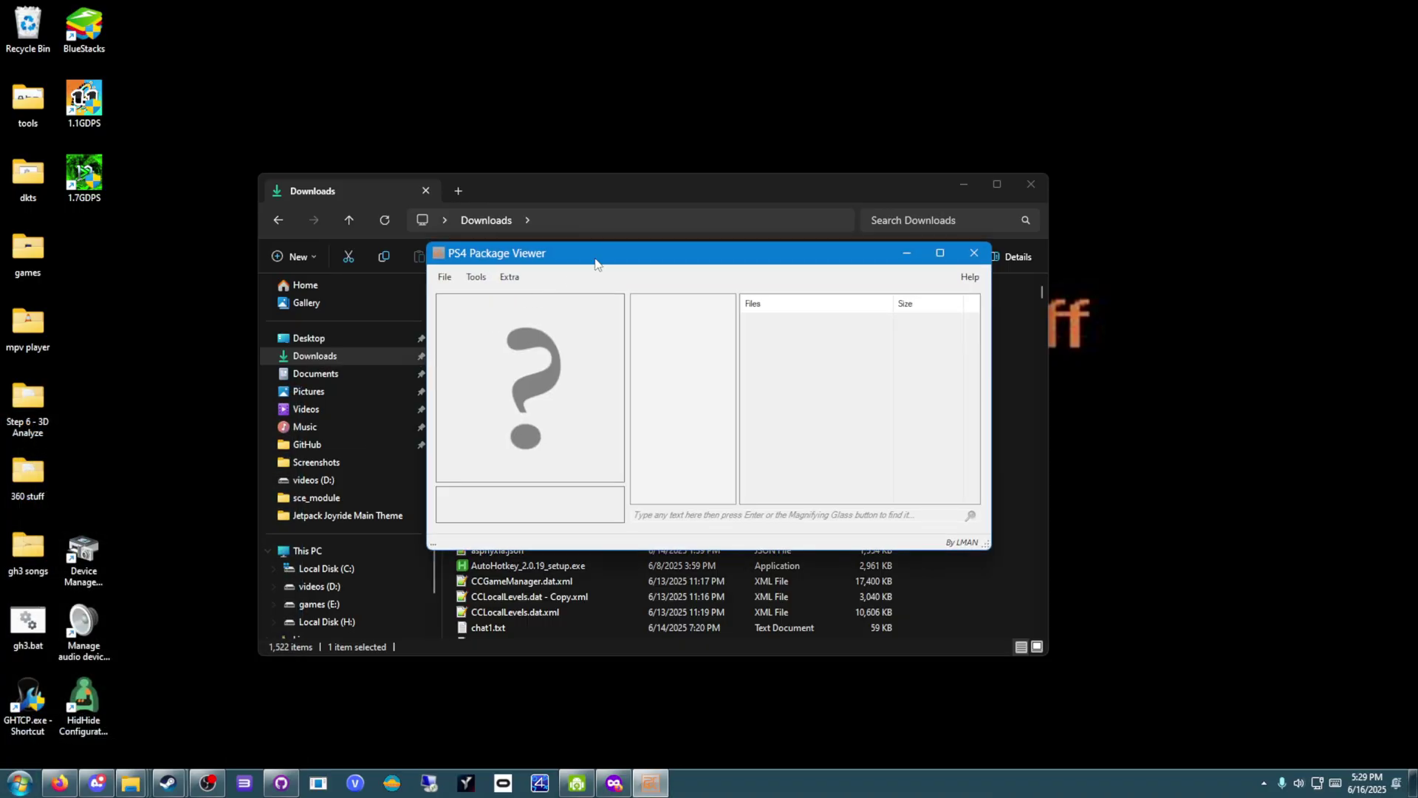
# Load the UP8802-CUSA02084_00-ROCKBAND4PS40000 PKG from Downloads into PS4 Package Viewer.
pyautogui.moveTo(596, 257); pyautogui.dragTo(921, 184)
pyautogui.click(554, 418)
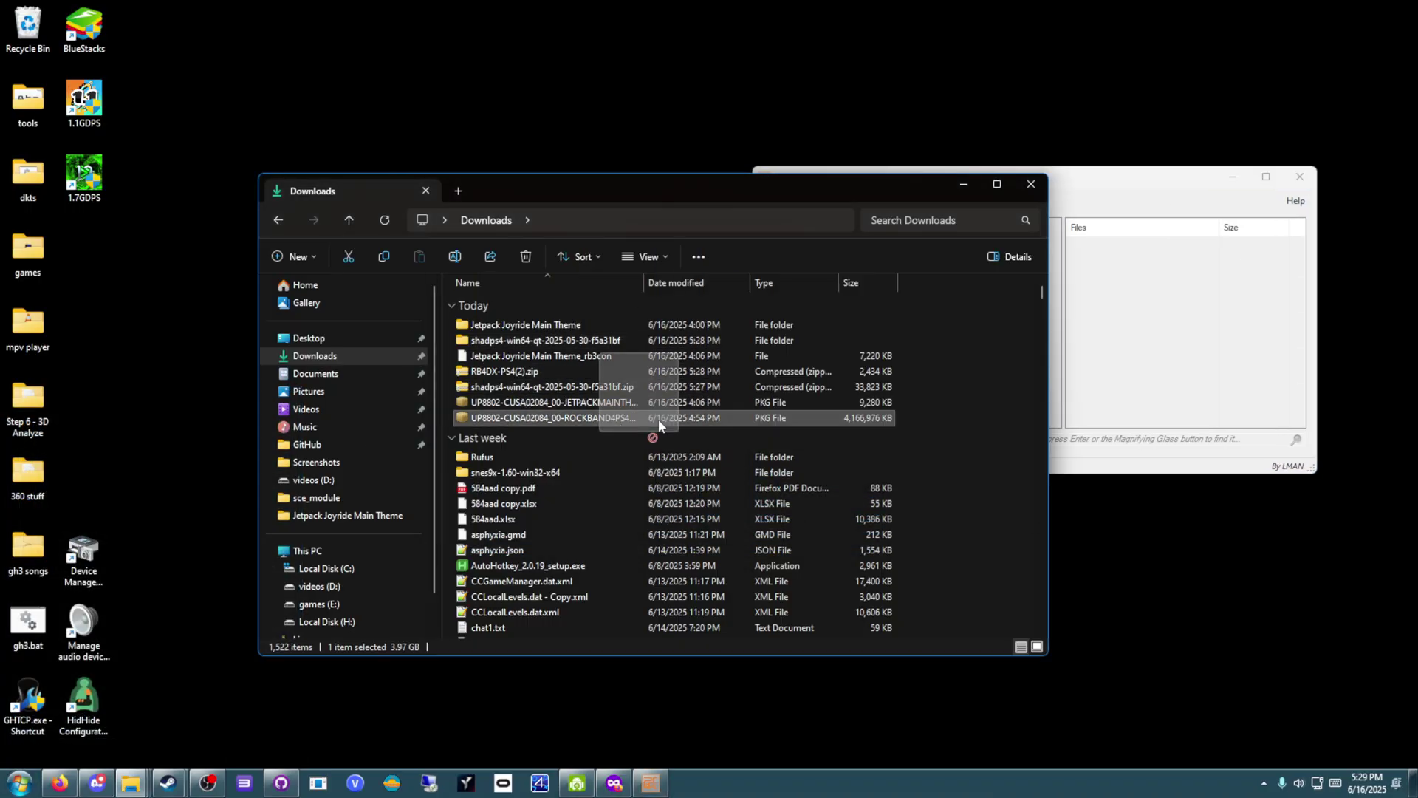
pyautogui.moveTo(1178, 342); pyautogui.dragTo(1178, 342)
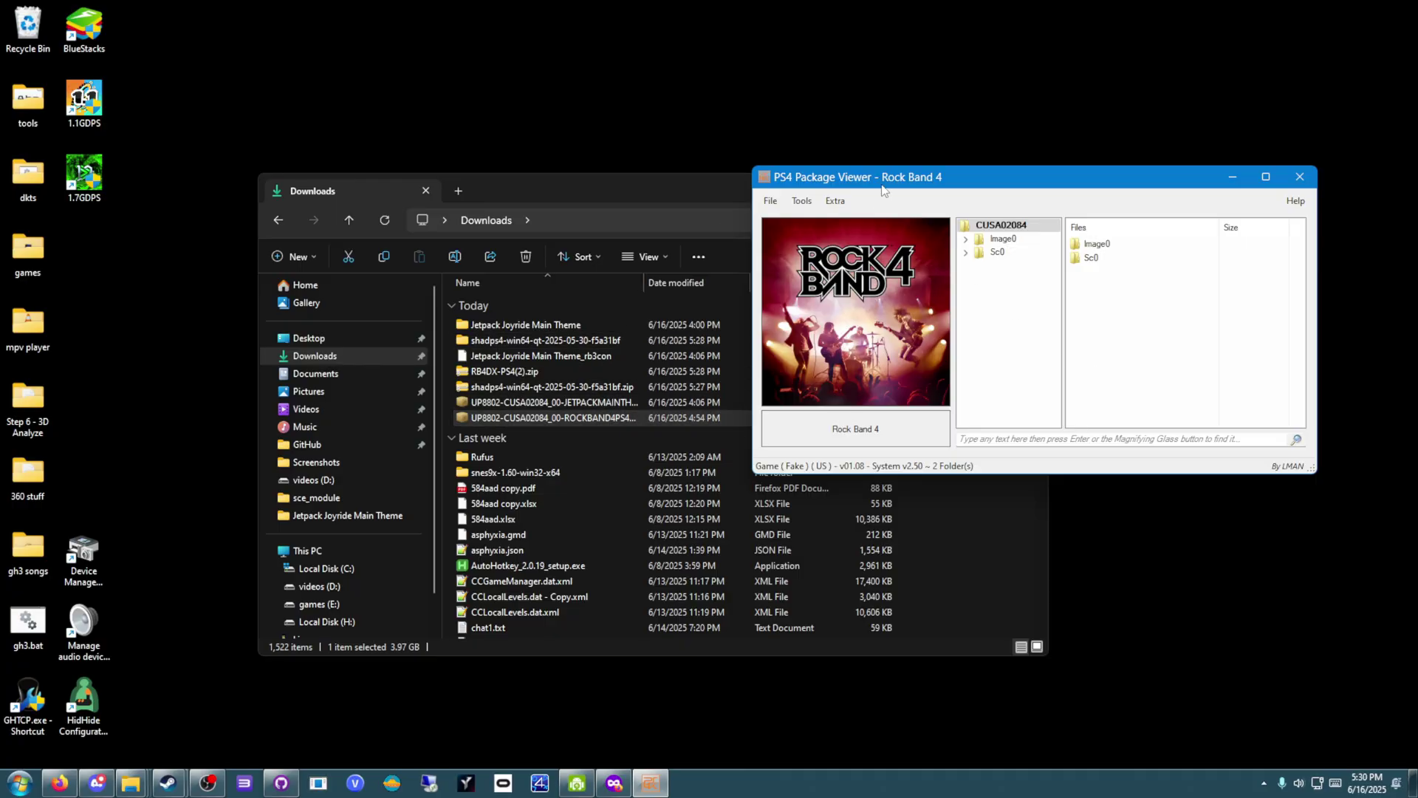
# Extract the Rock Band 4 package to the Downloads folder and close PS4 Package Viewer once extraction completes.
pyautogui.click(832, 201)
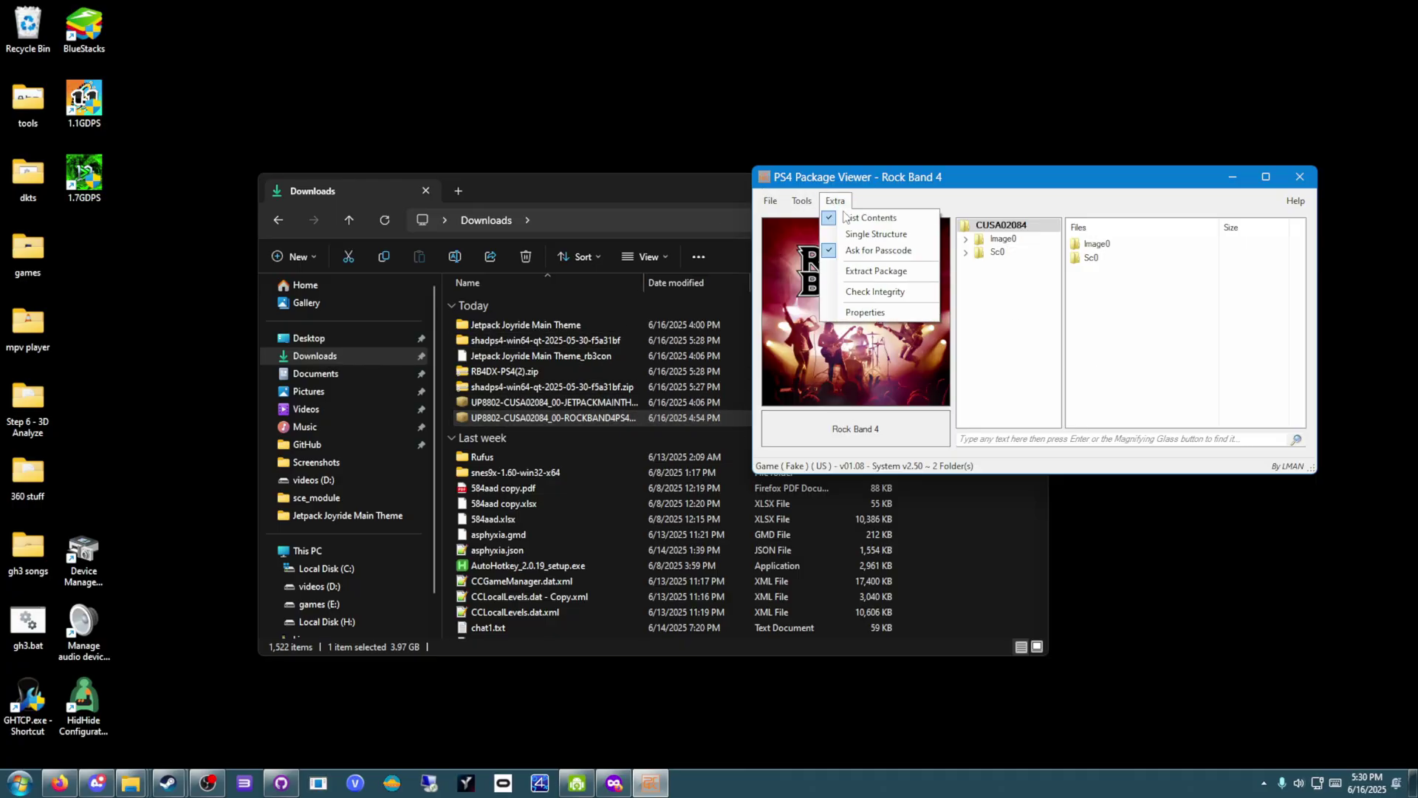
pyautogui.click(854, 273)
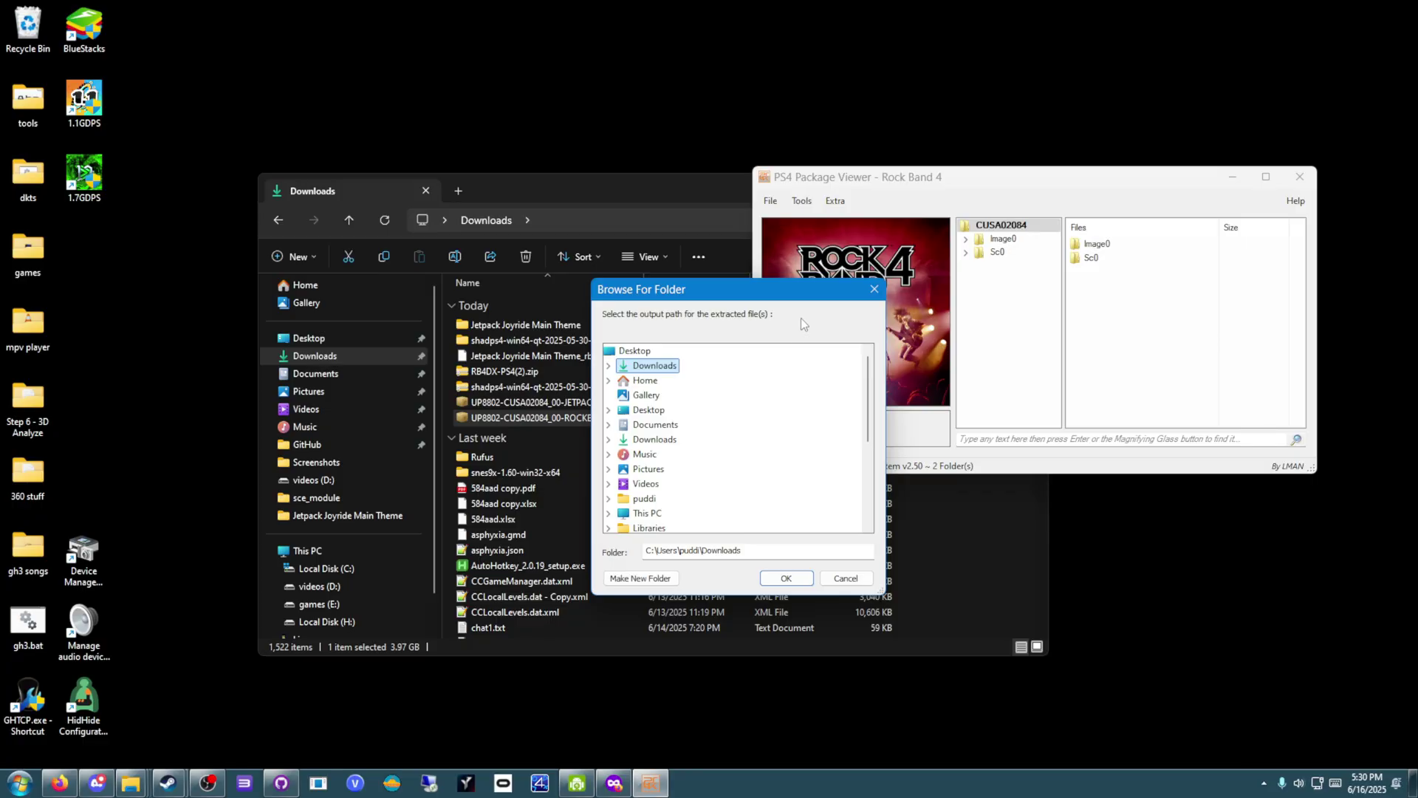
pyautogui.click(787, 579)
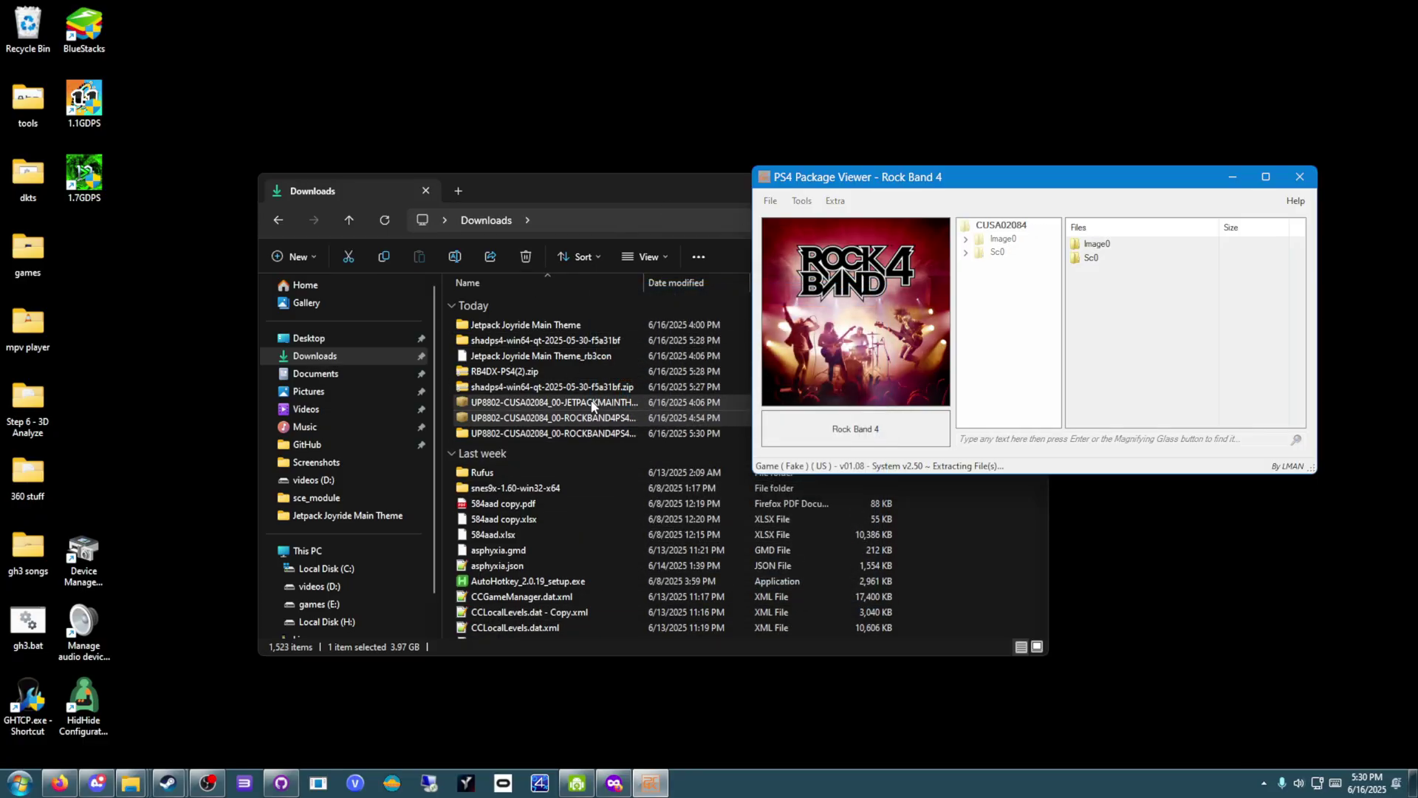
pyautogui.click(532, 436)
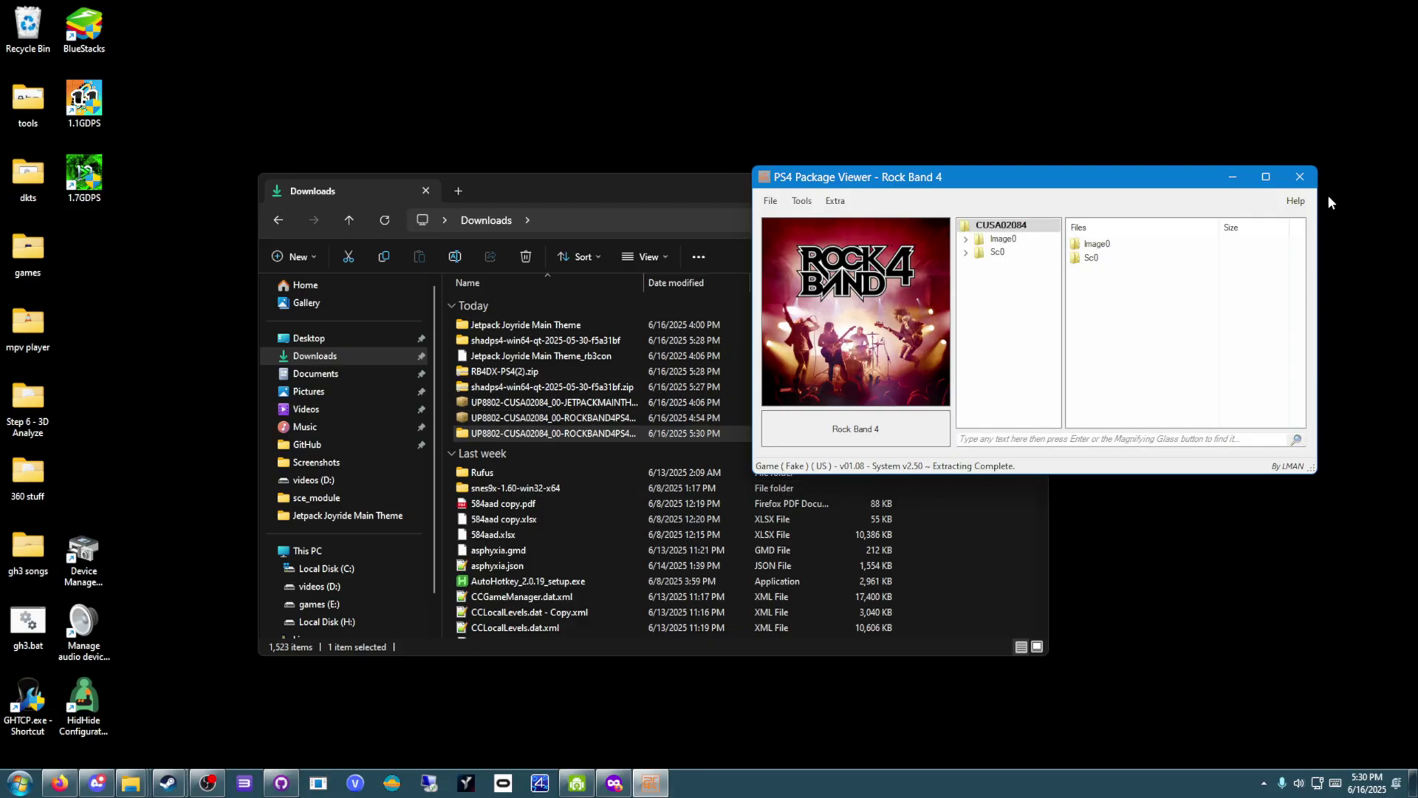
pyautogui.click(1300, 177)
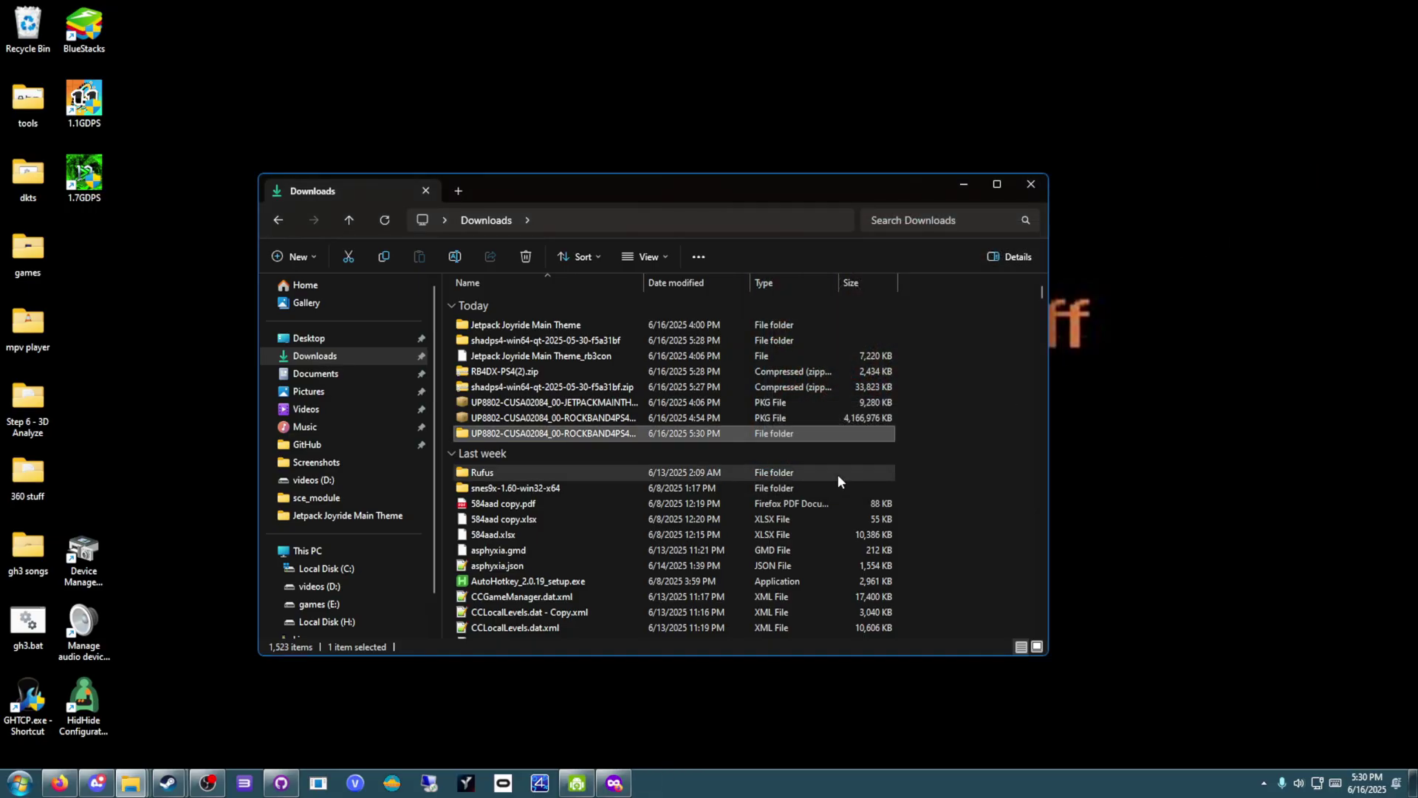
# Move everything in the extracted Rock Band 4 folder's Image0 subfolder up one level and delete Image0.
pyautogui.click(687, 418)
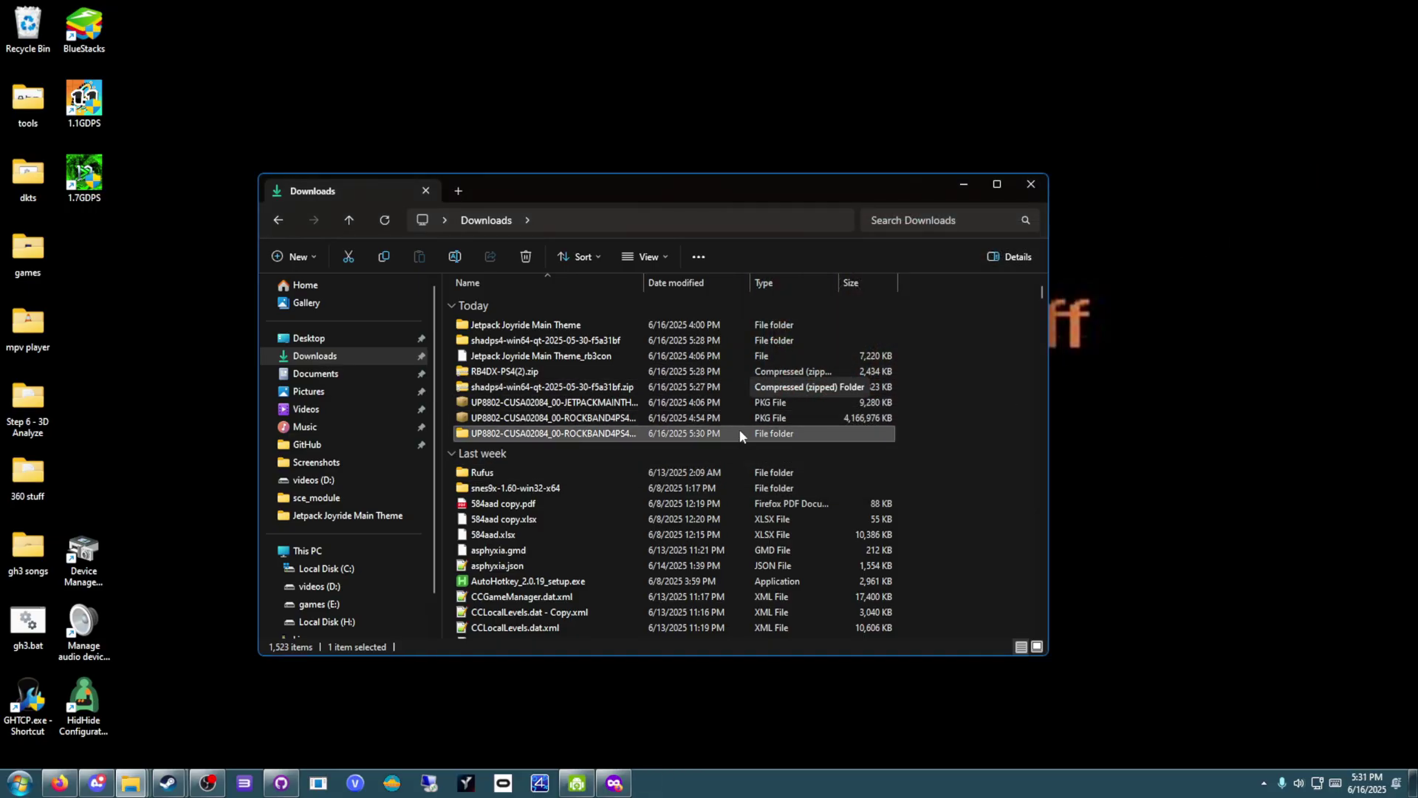
pyautogui.click(649, 433)
pyautogui.moveTo(556, 439)
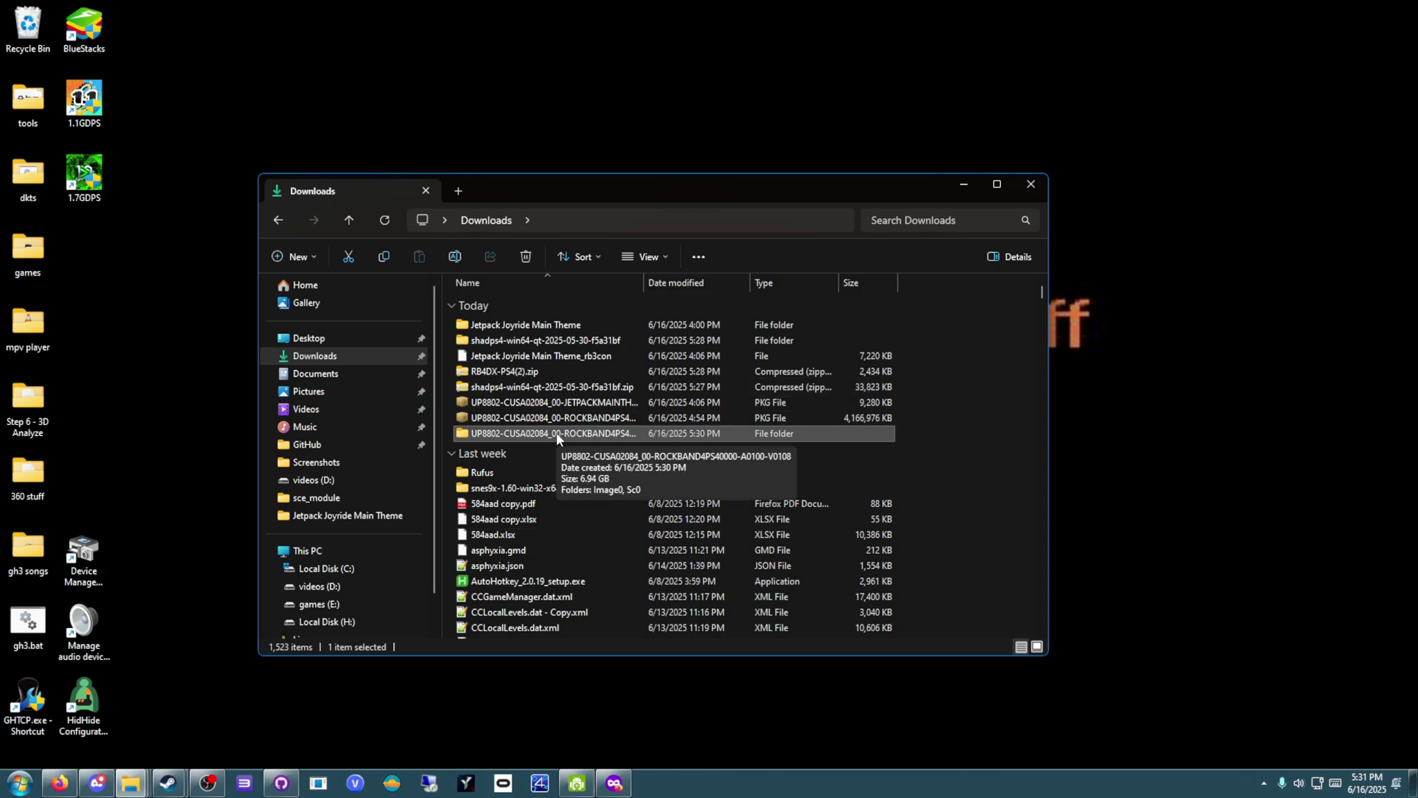
pyautogui.doubleClick(555, 433)
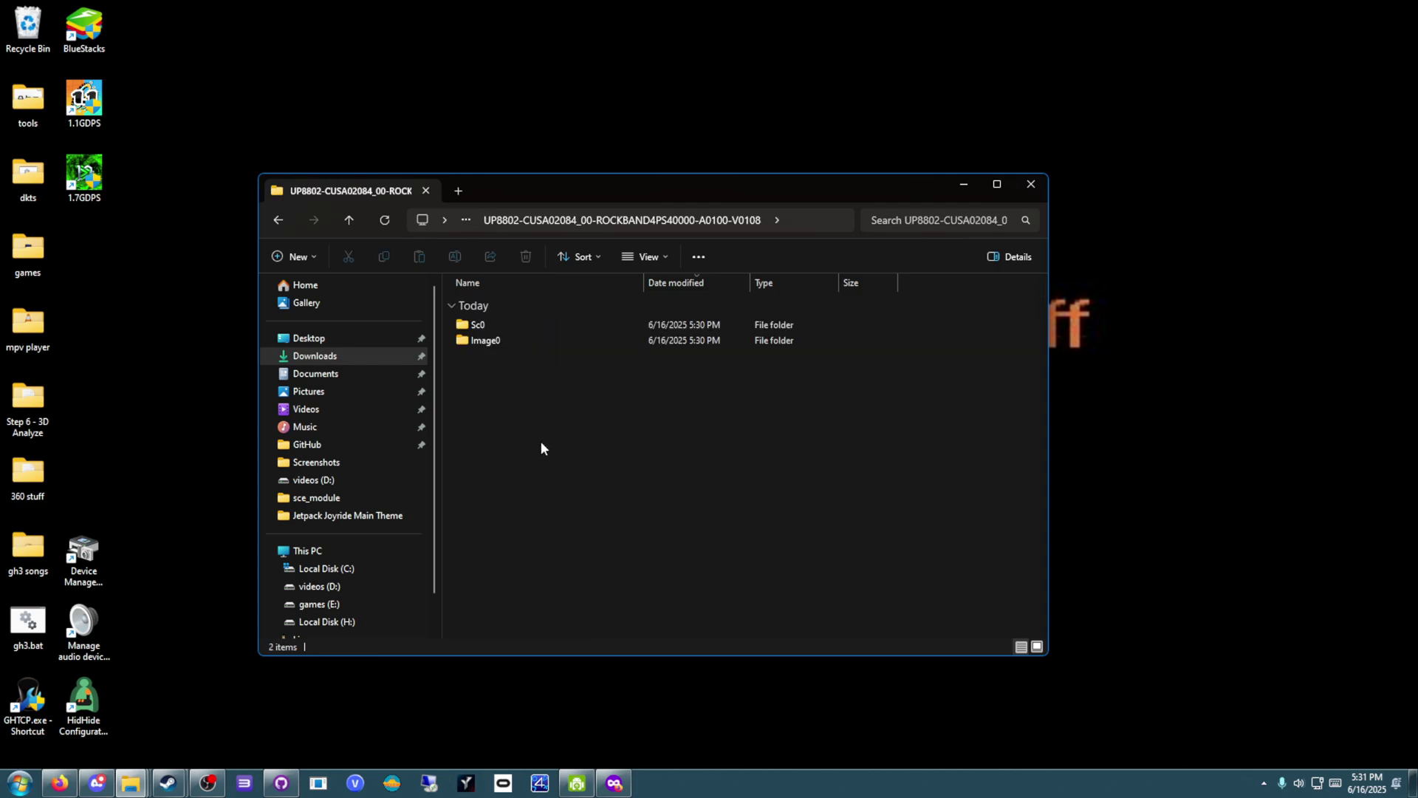
pyautogui.doubleClick(499, 345)
pyautogui.hotkey('ctrl', 'a')
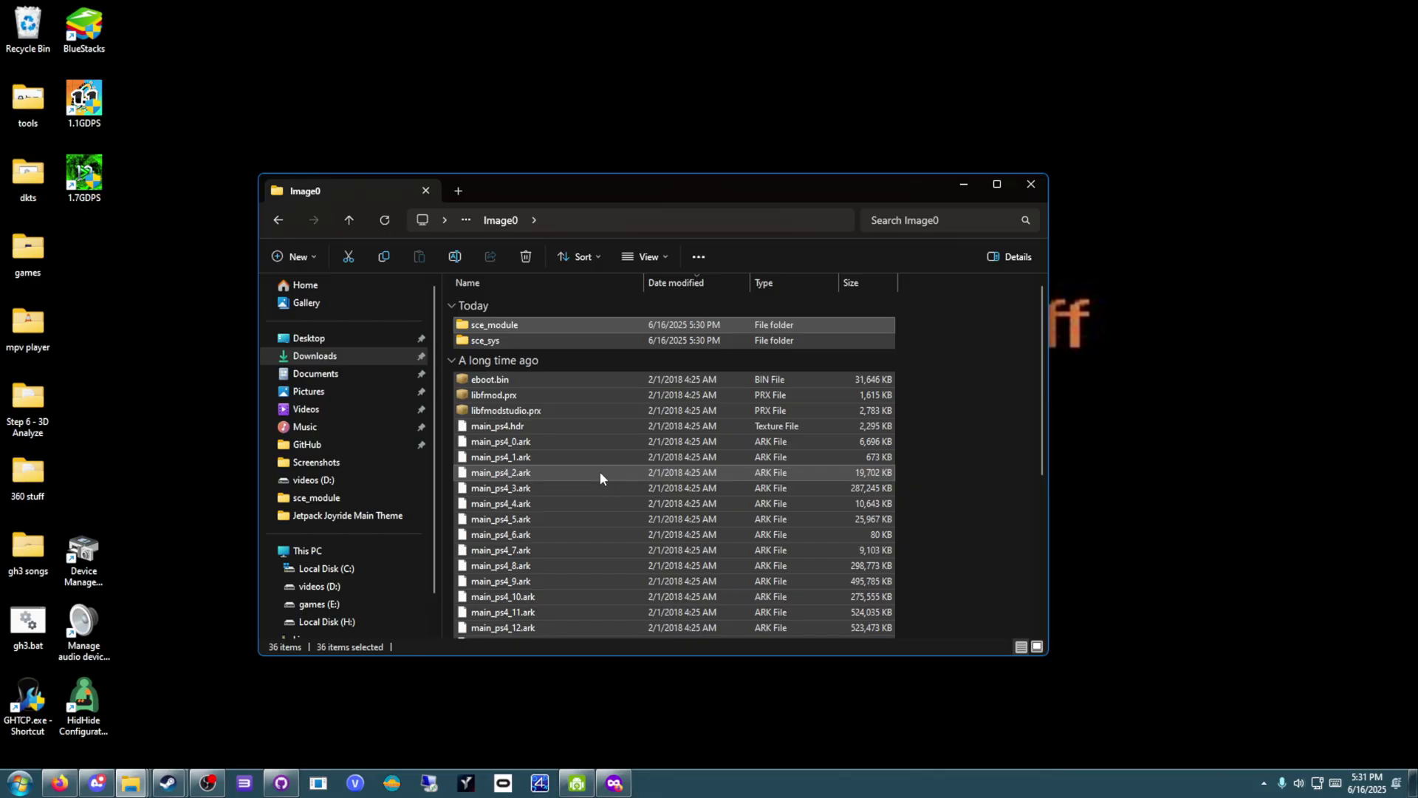
pyautogui.hotkey('alt', 'Left')
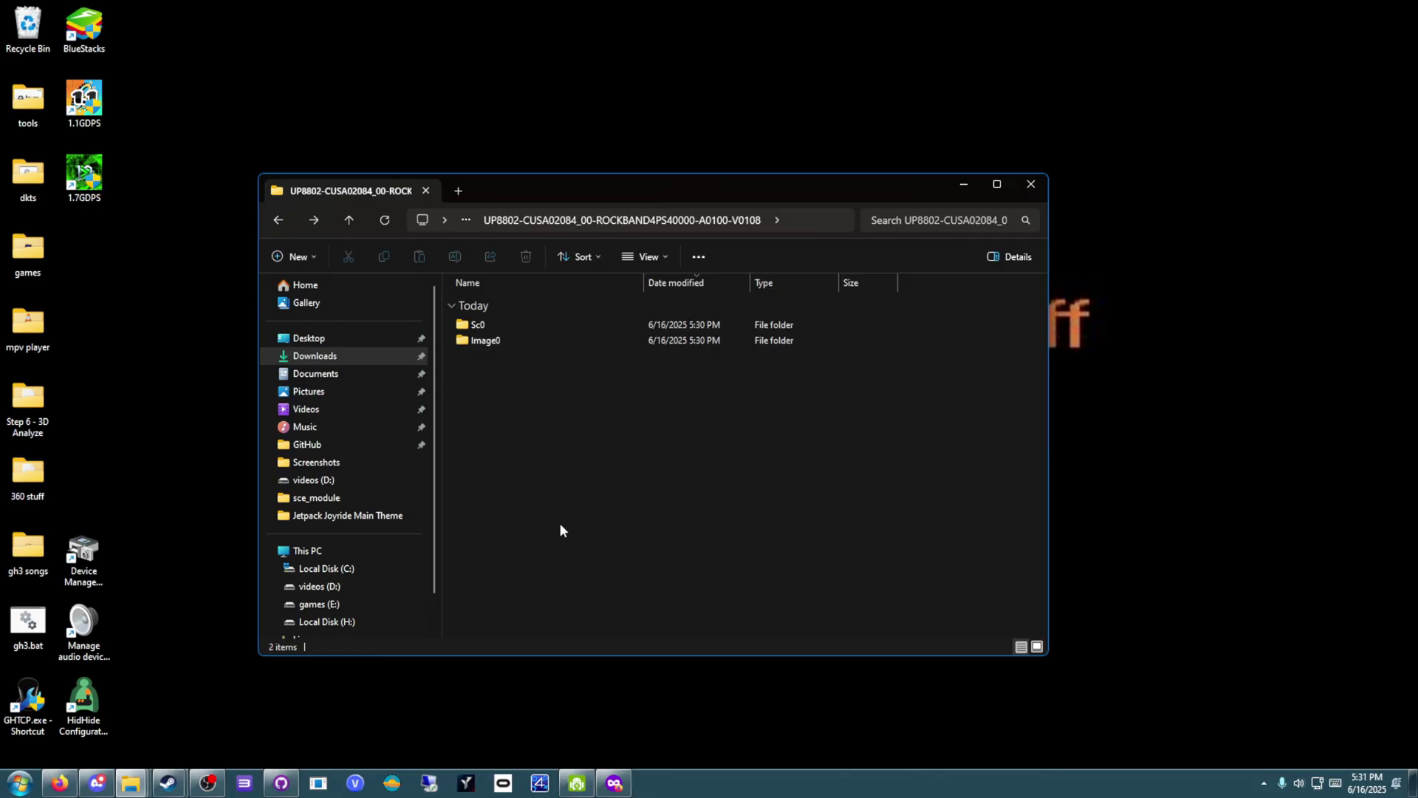
pyautogui.hotkey('ctrl', 'v')
pyautogui.click(500, 325)
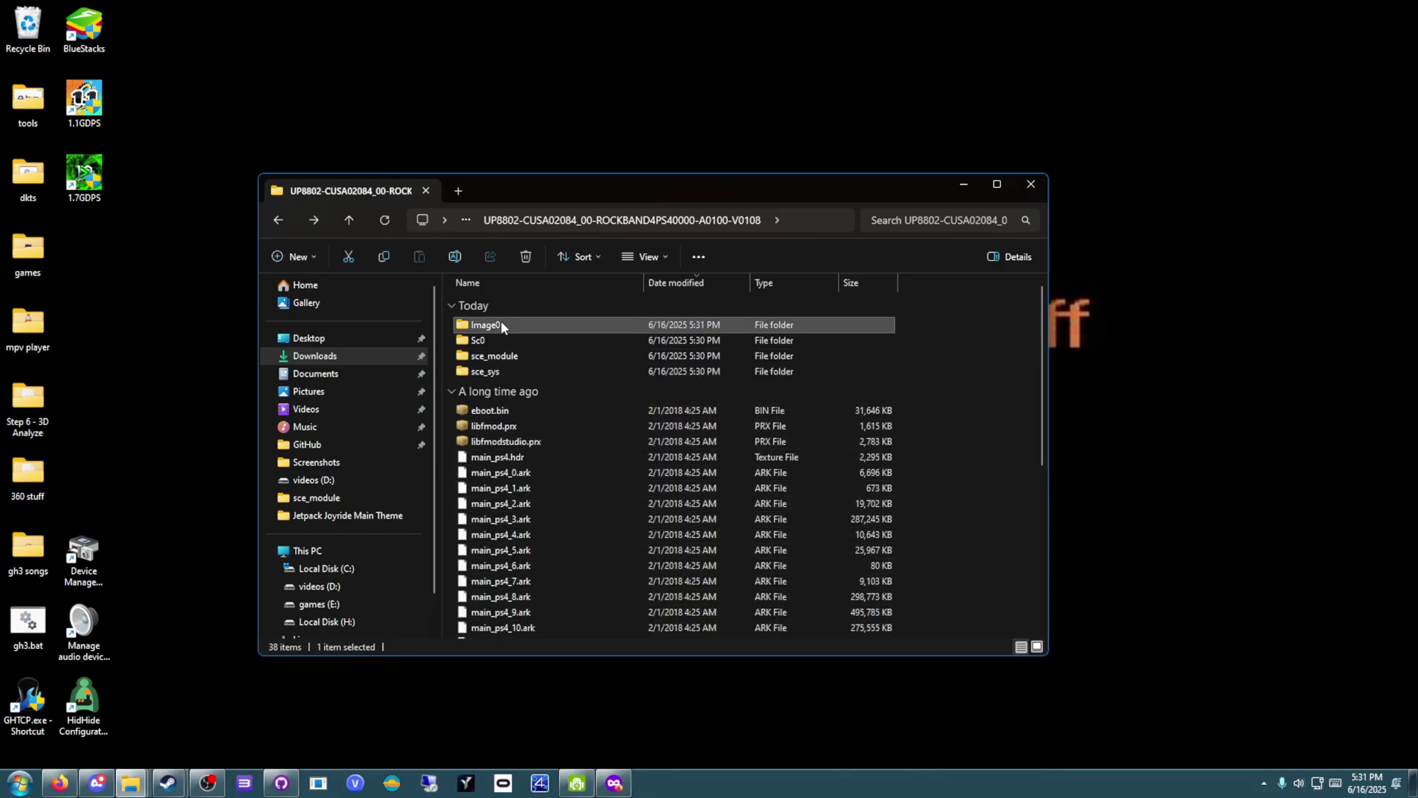
pyautogui.press('Delete')
# Move all contents of the Sc0 folder into sce_sys and delete the emptied Sc0 folder.
pyautogui.doubleClick(480, 328)
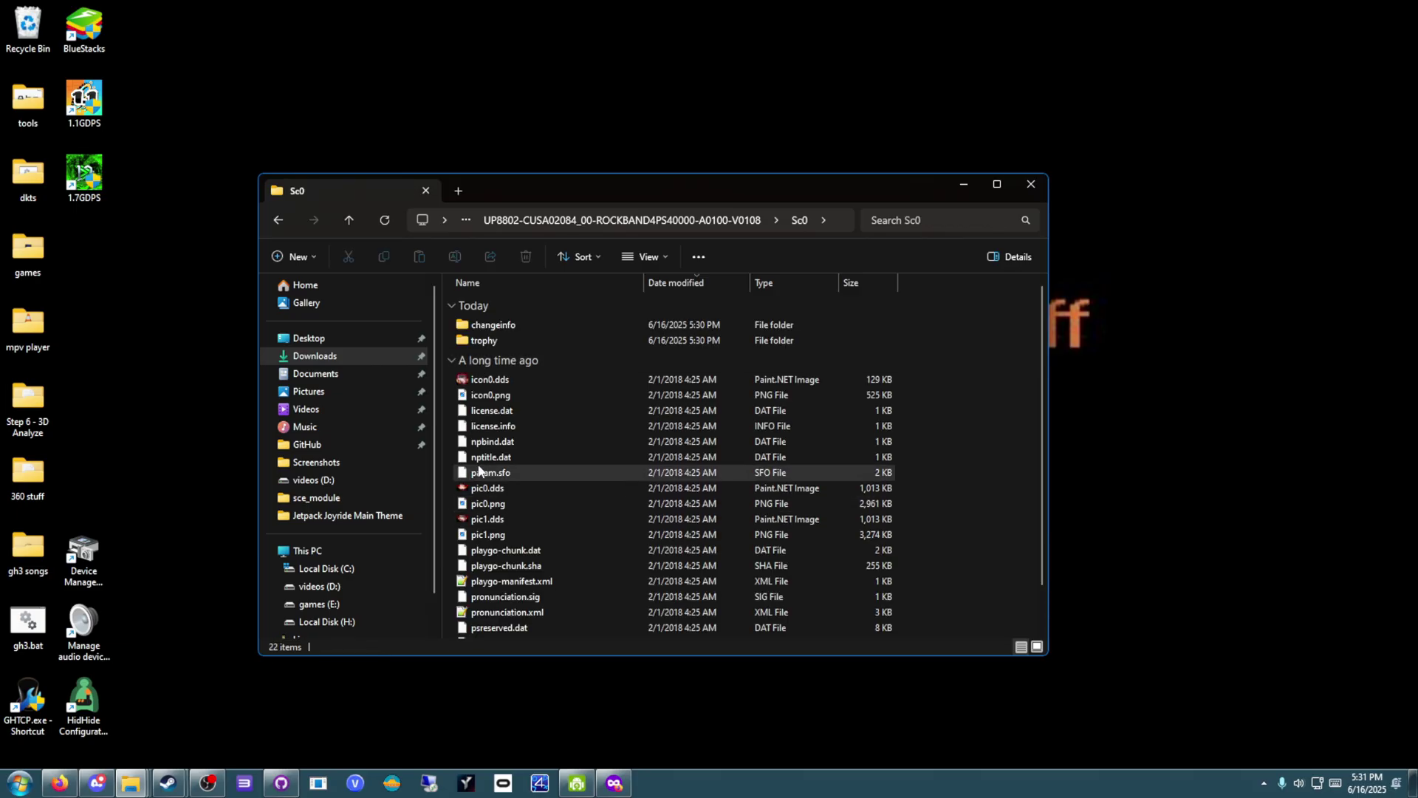
pyautogui.hotkey('ctrl', 'a')
pyautogui.hotkey('ctrl', 'x')
pyautogui.hotkey('alt', 'Left')
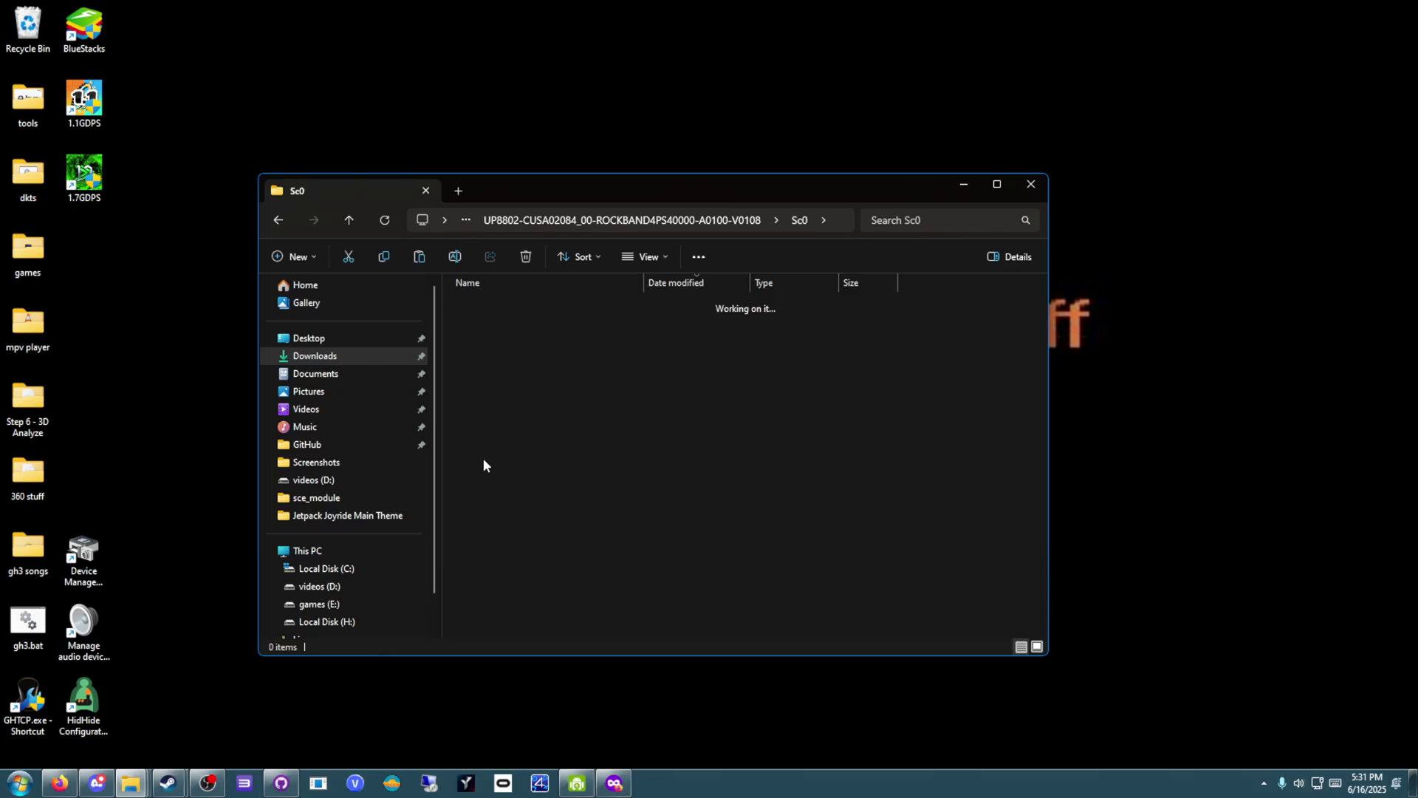
pyautogui.doubleClick(488, 357)
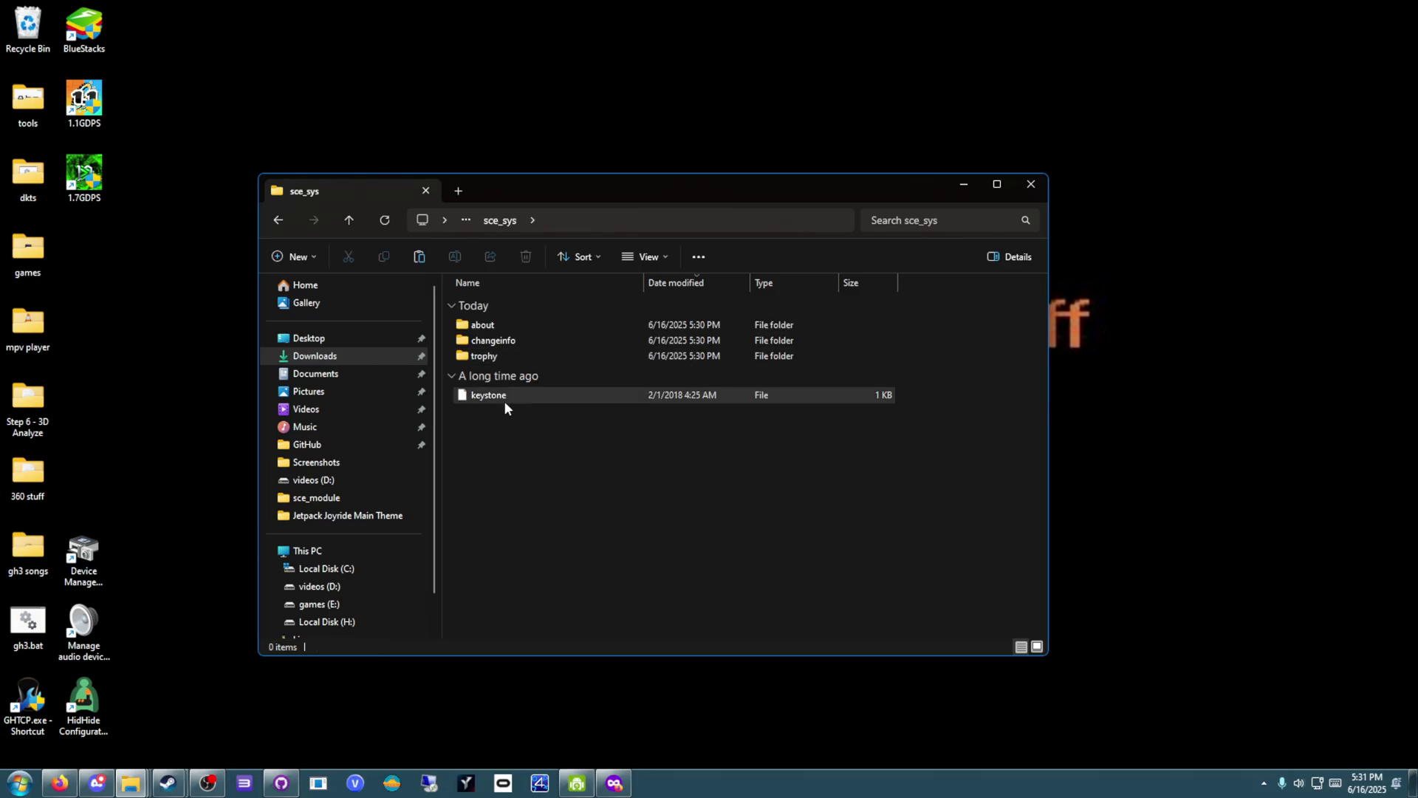
pyautogui.hotkey('ctrl', 'v')
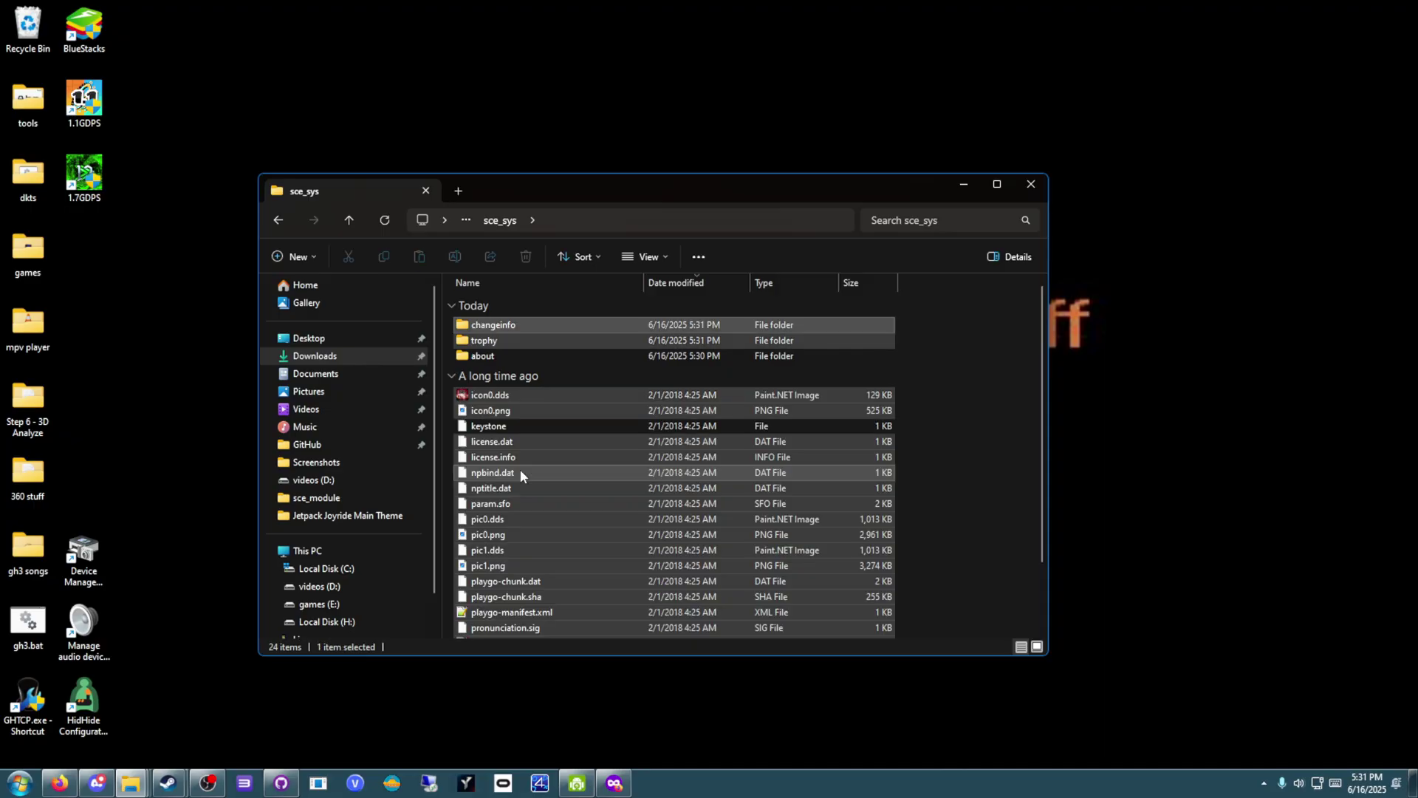
pyautogui.hotkey('alt', 'Left')
pyautogui.click(514, 325)
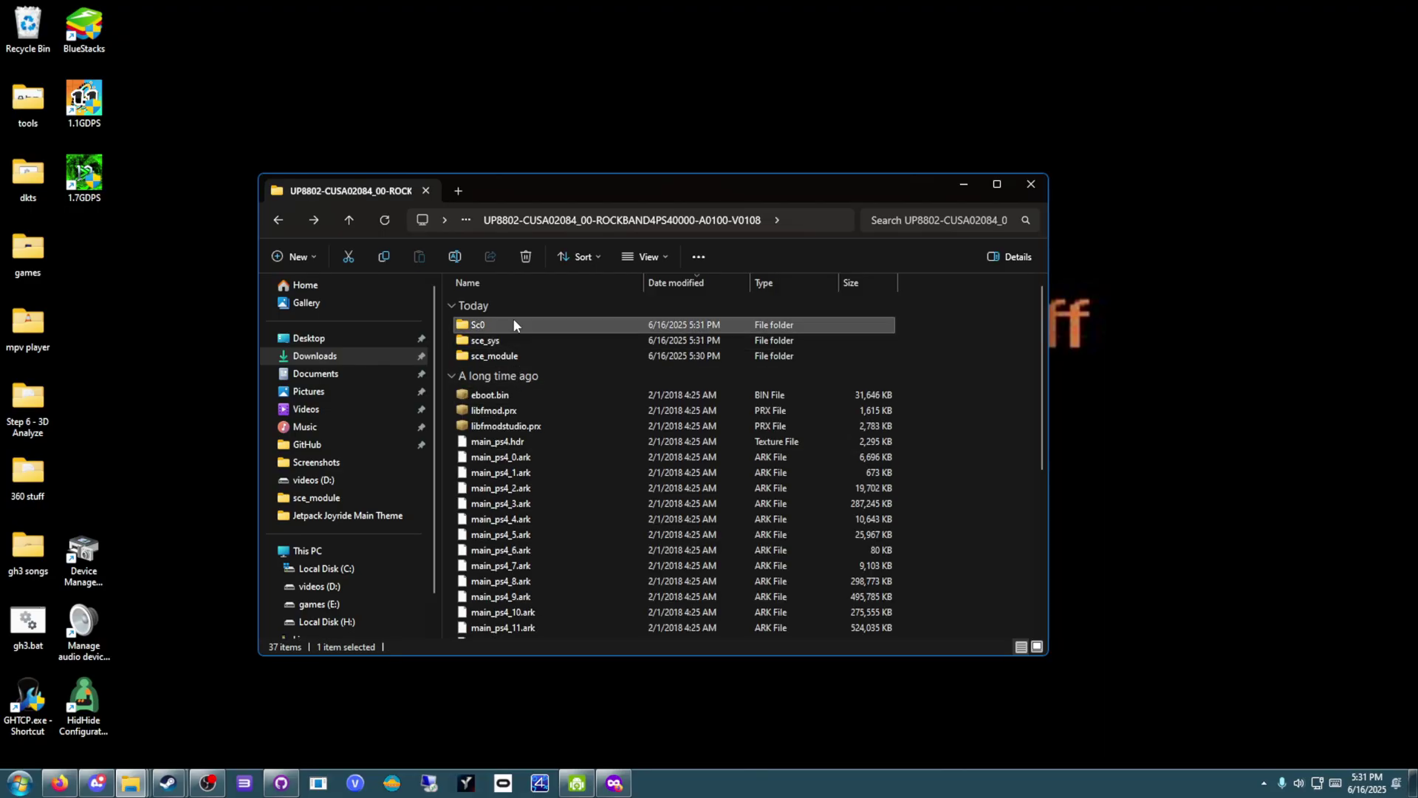
pyautogui.press('Delete')
# Move the extracted UP8802-CUSA02084_00-ROCKBAND4PS40000-A0100-V0108 folder from Downloads into the shadPS4 games folder.
pyautogui.hotkey('alt', 'Left')
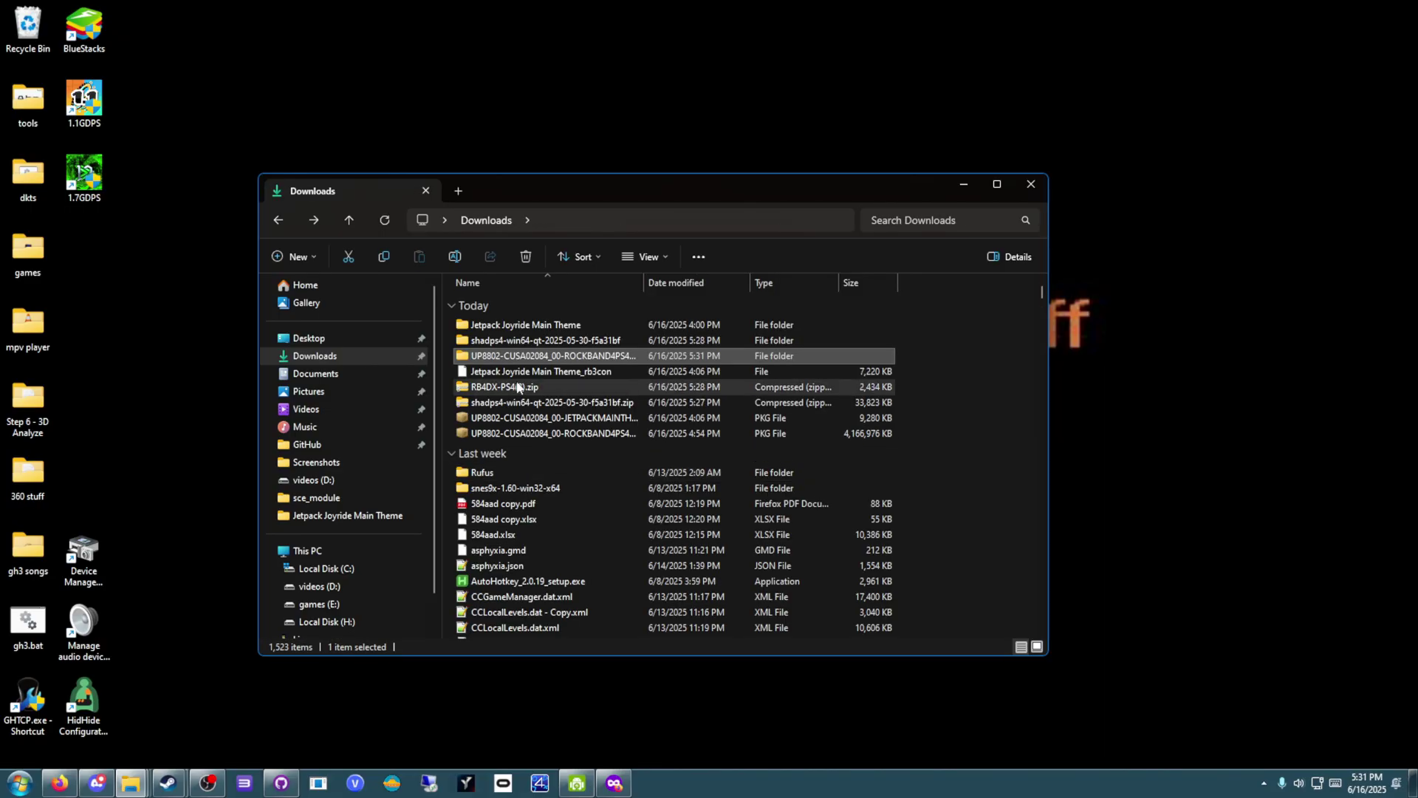
pyautogui.click(505, 356)
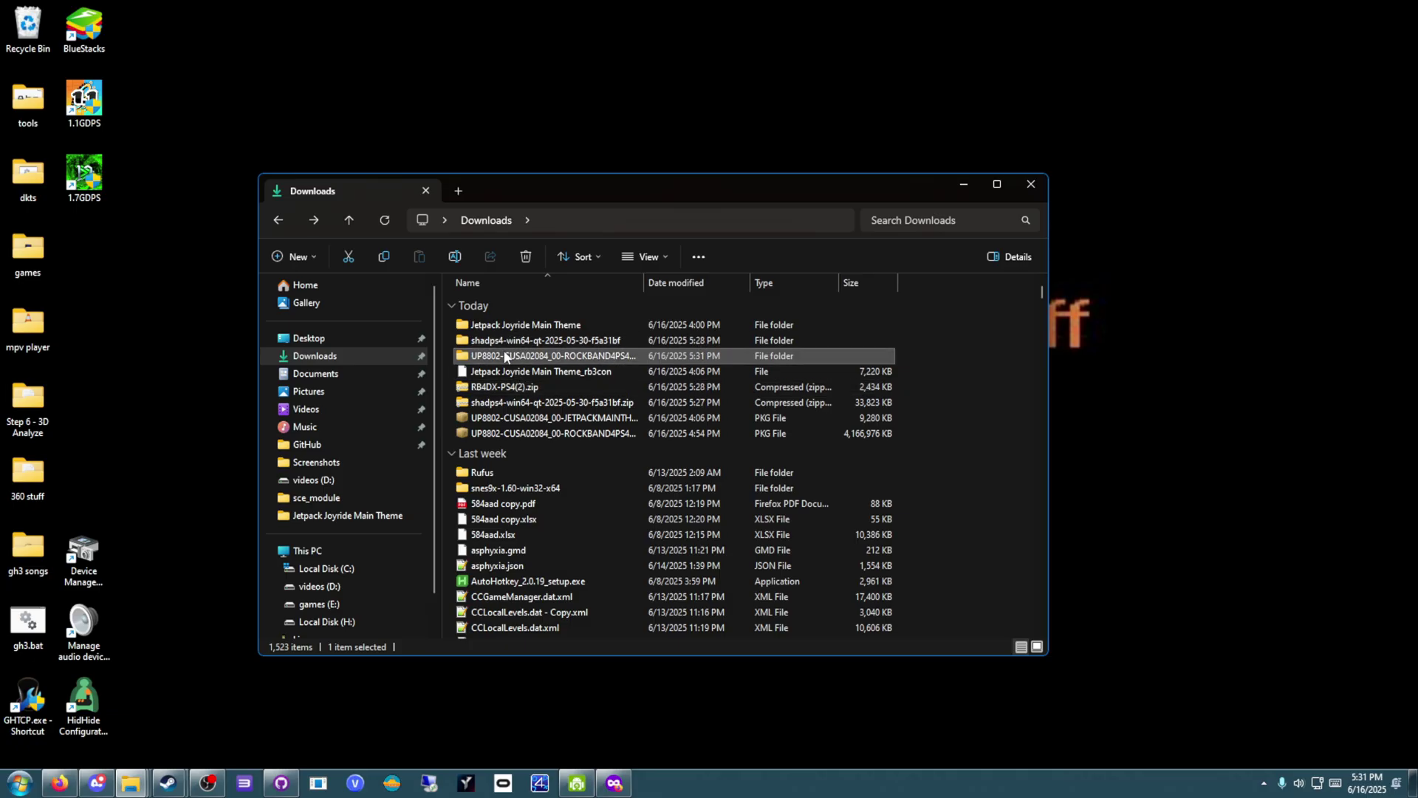
pyautogui.doubleClick(505, 340)
pyautogui.doubleClick(511, 512)
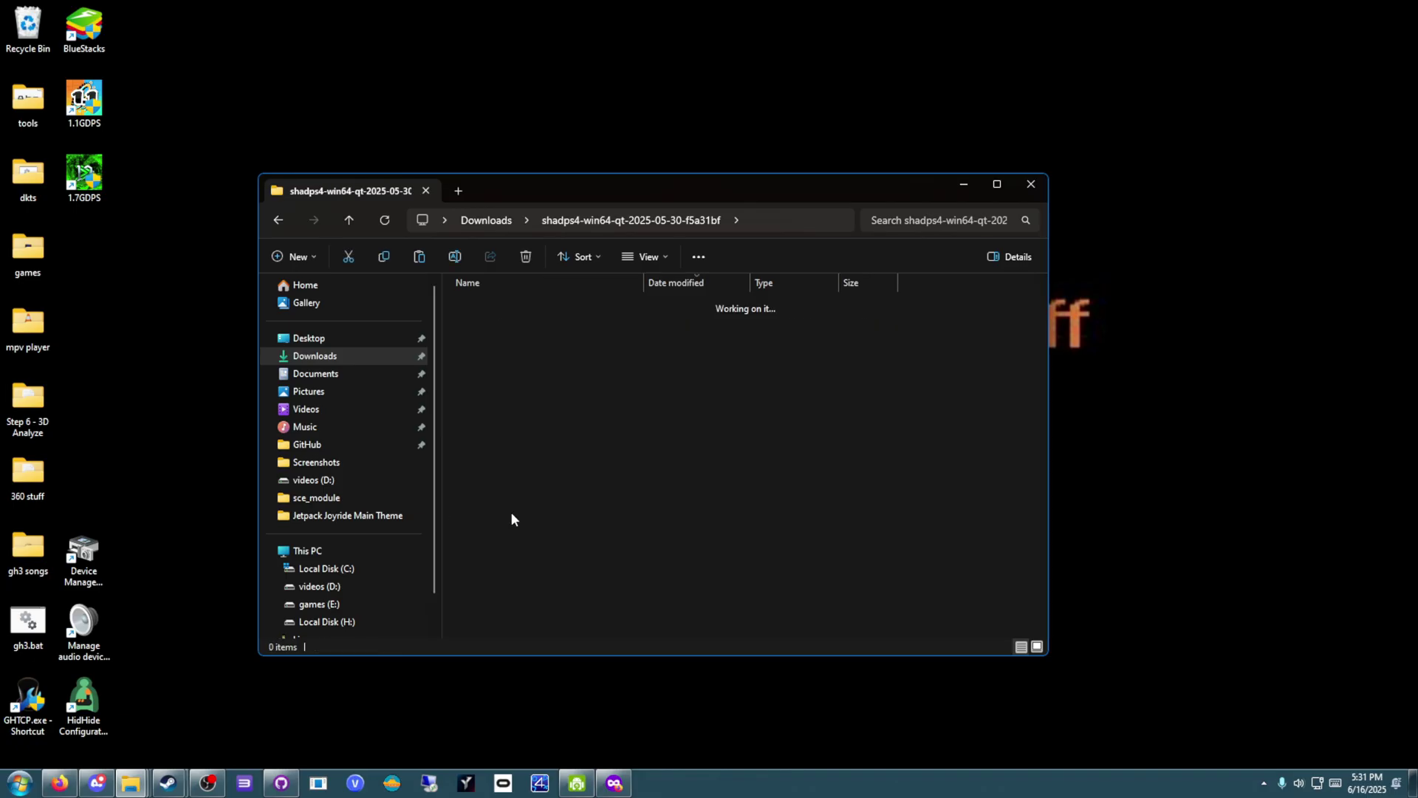
pyautogui.hotkey('alt', 'Left')
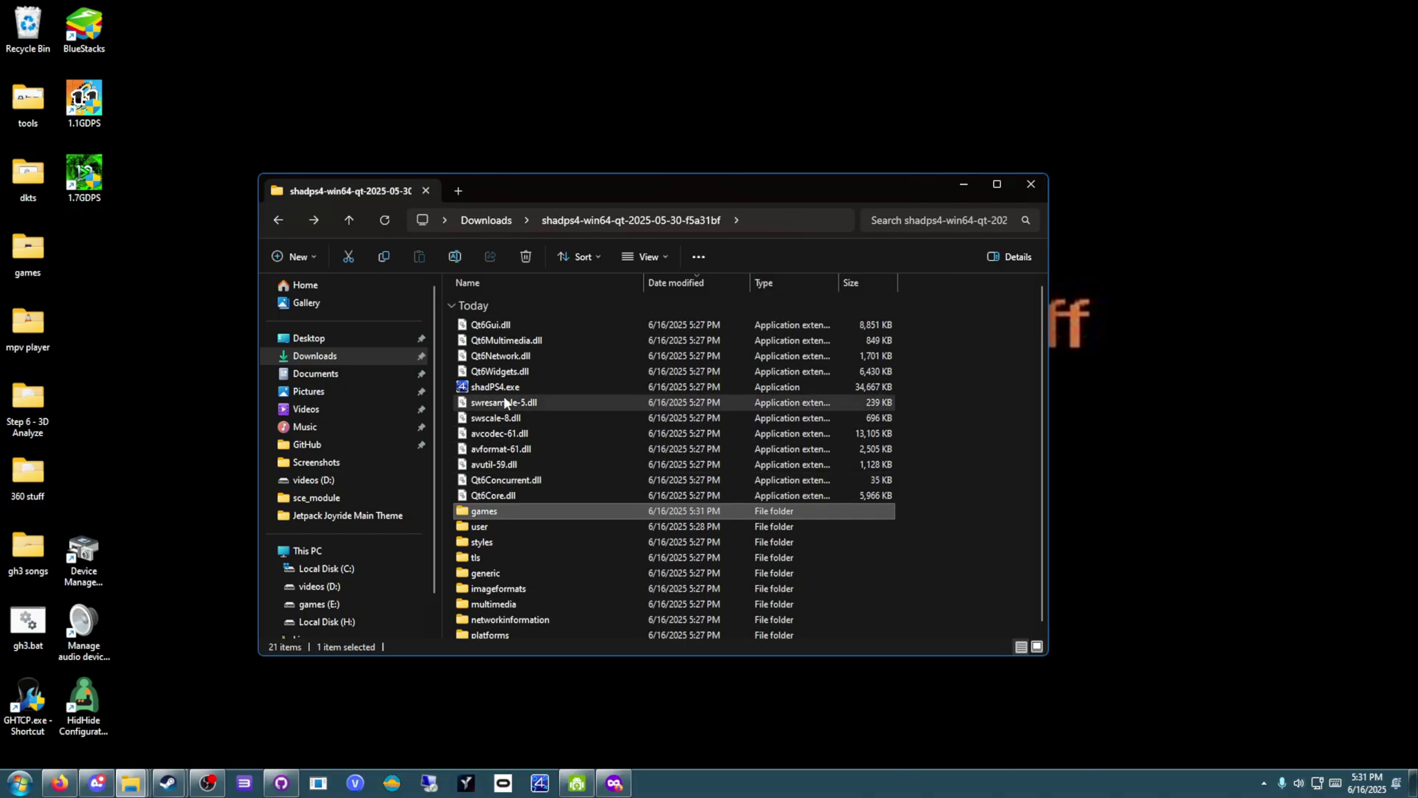
# Launch shadPS4.exe from the emulator folder and bring up its game list.
pyautogui.doubleClick(500, 388)
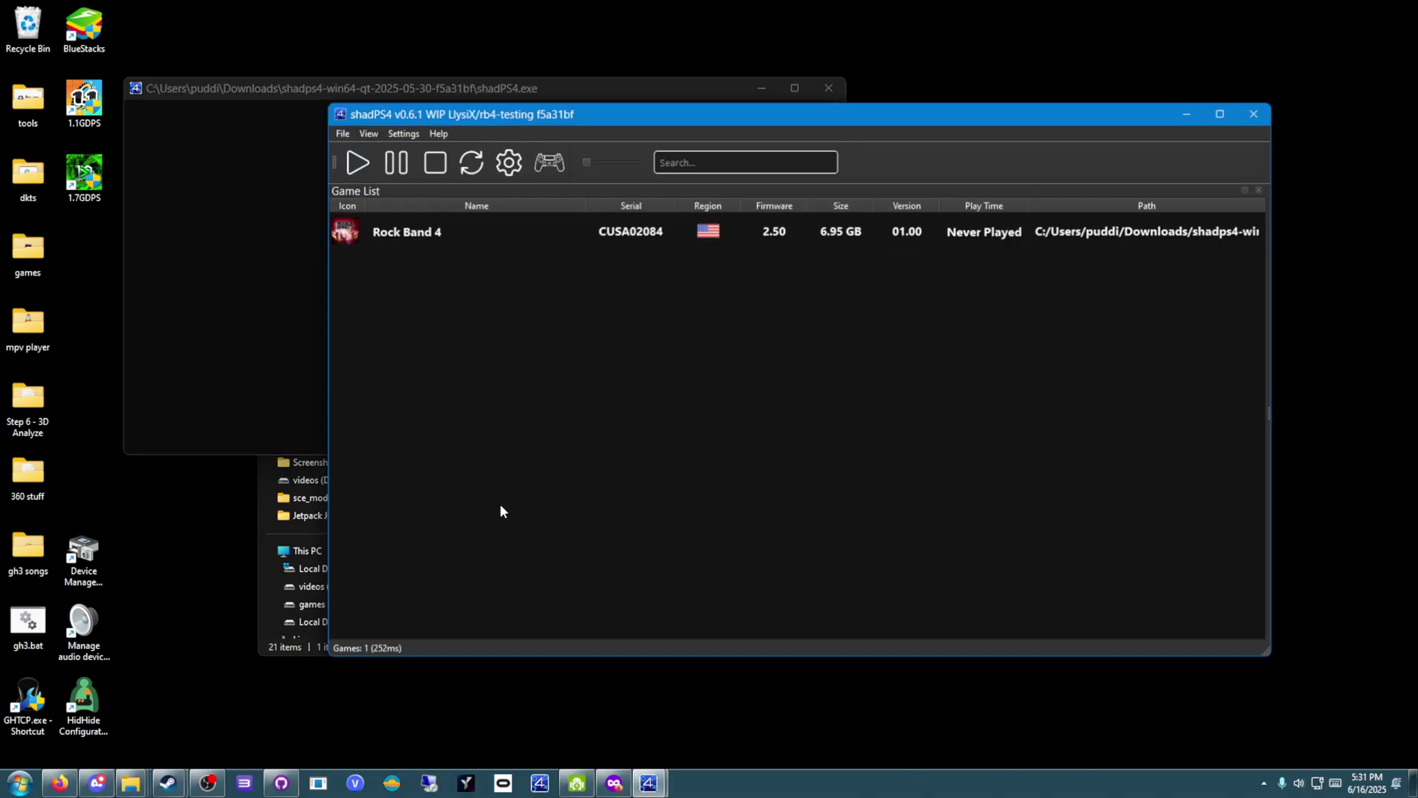
pyautogui.moveTo(680, 108); pyautogui.dragTo(485, 83)
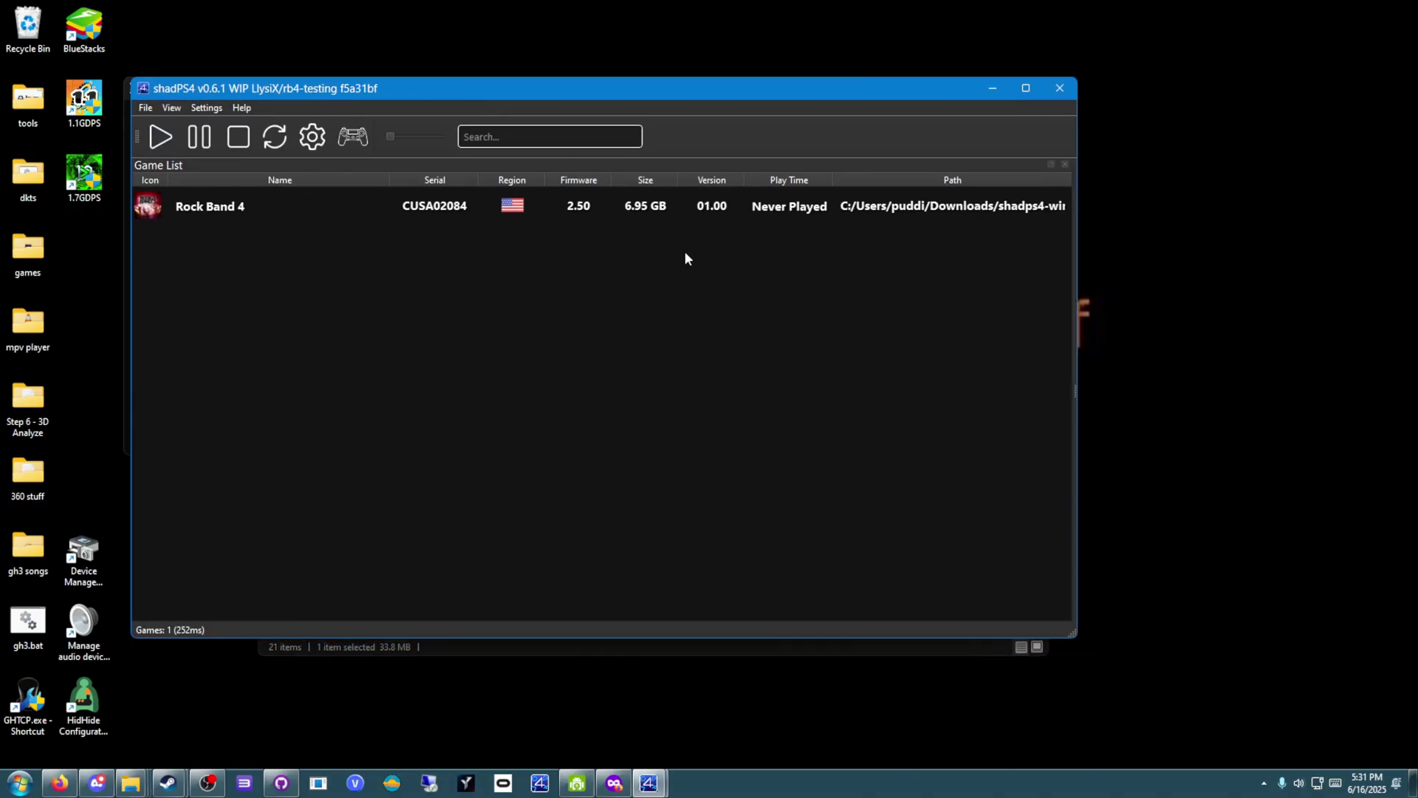
pyautogui.click(799, 653)
pyautogui.doubleClick(498, 511)
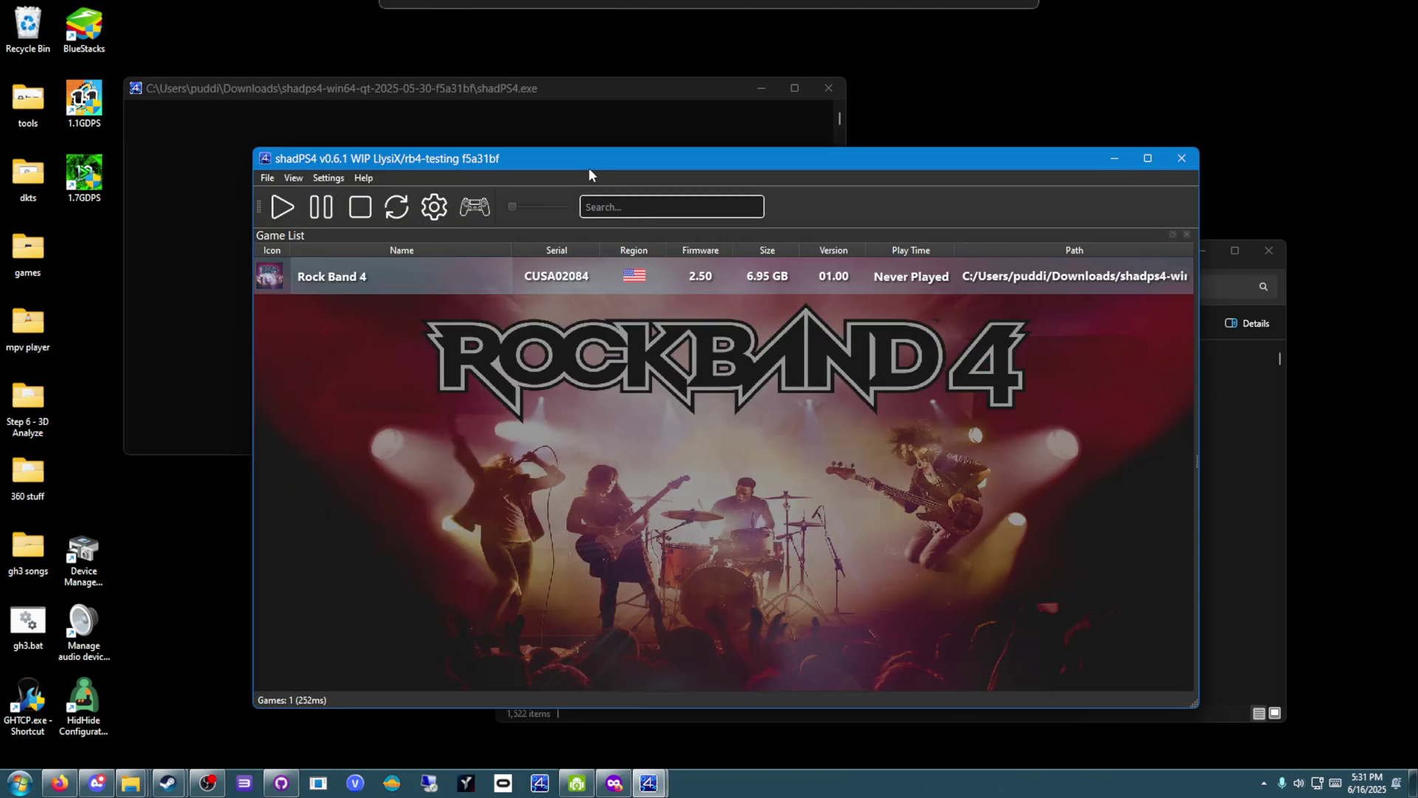
pyautogui.moveTo(590, 171); pyautogui.dragTo(570, 146)
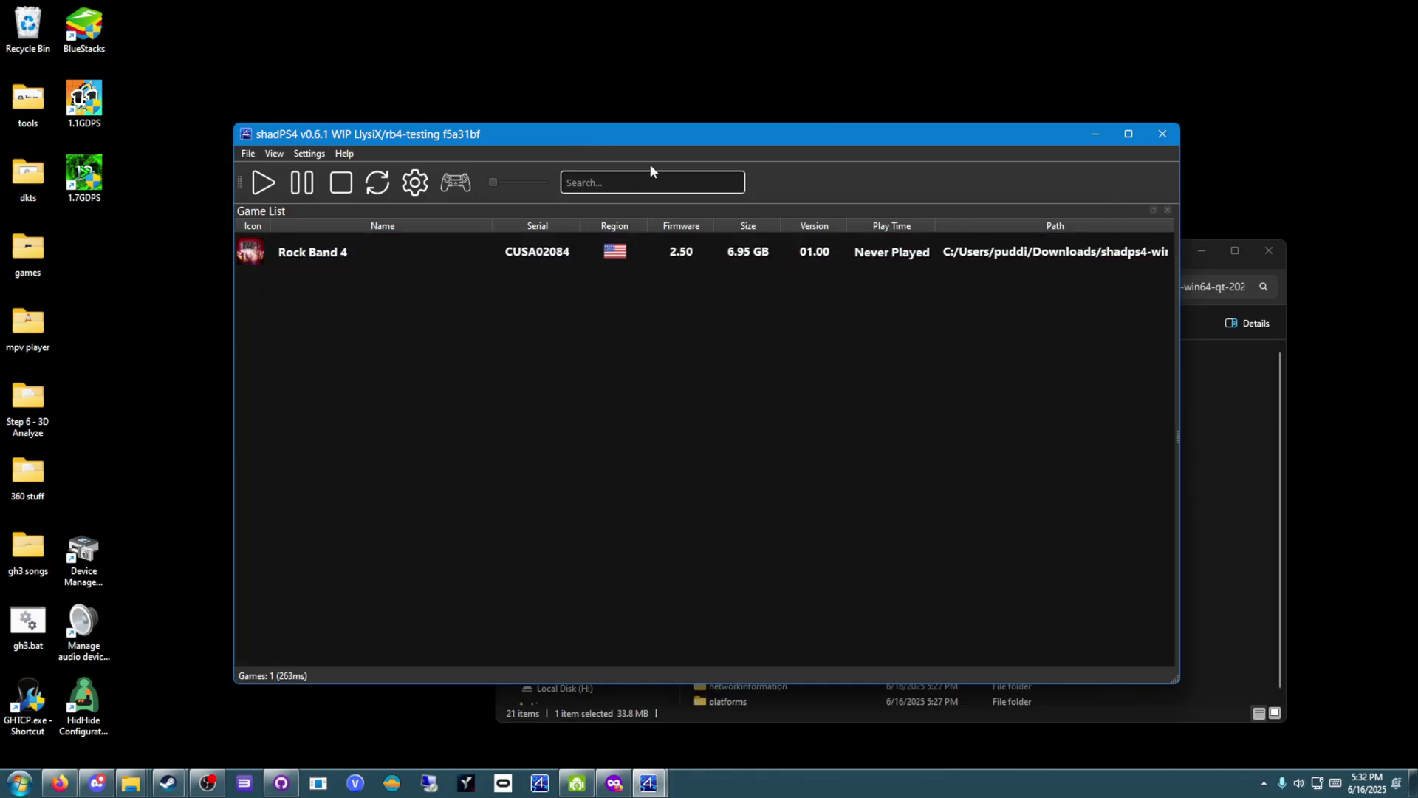
pyautogui.moveTo(650, 134); pyautogui.dragTo(601, 112)
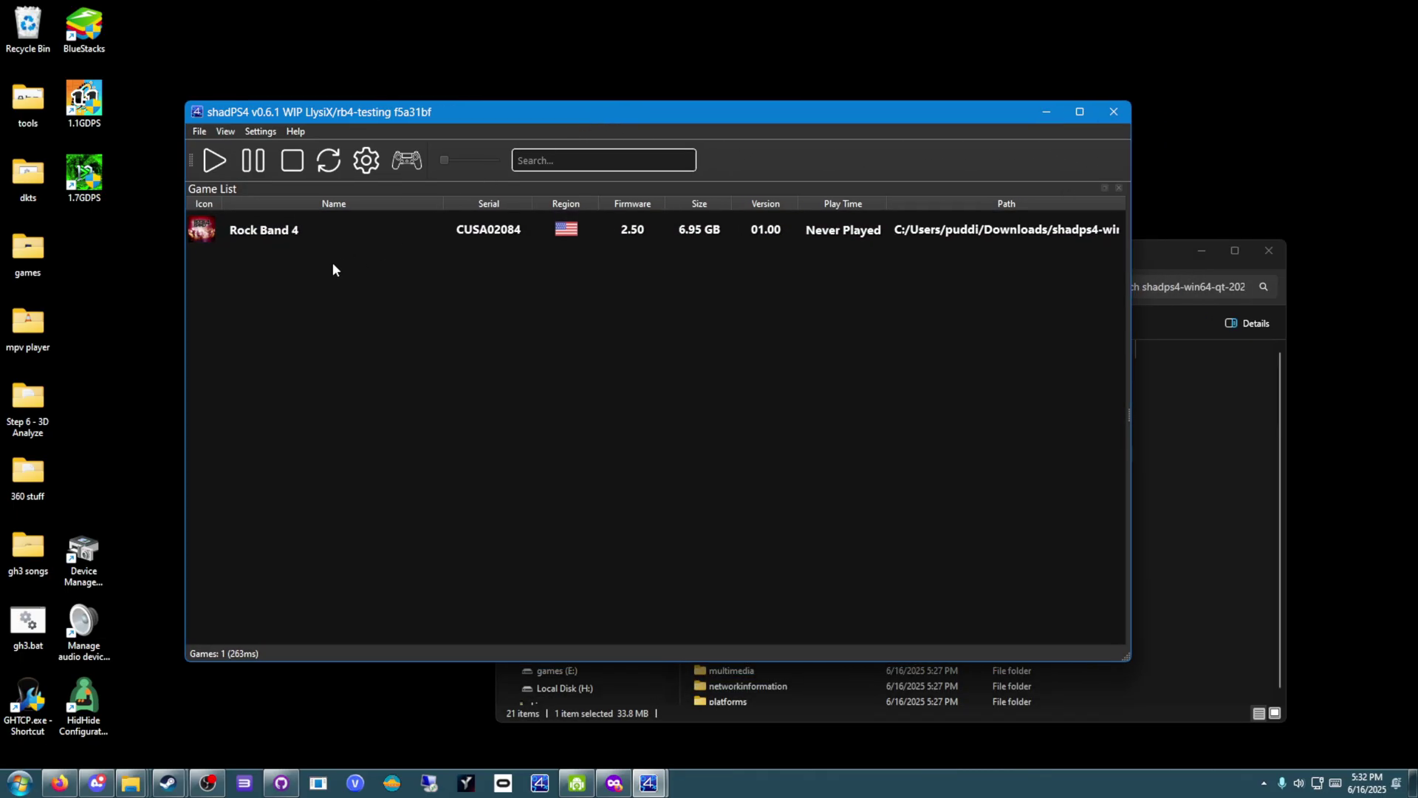
# Open Rock Band 4's game folder from the shadPS4 game list and move libfmod.prx and libfmodstudio.prx into sce_module.
pyautogui.rightClick(323, 231)
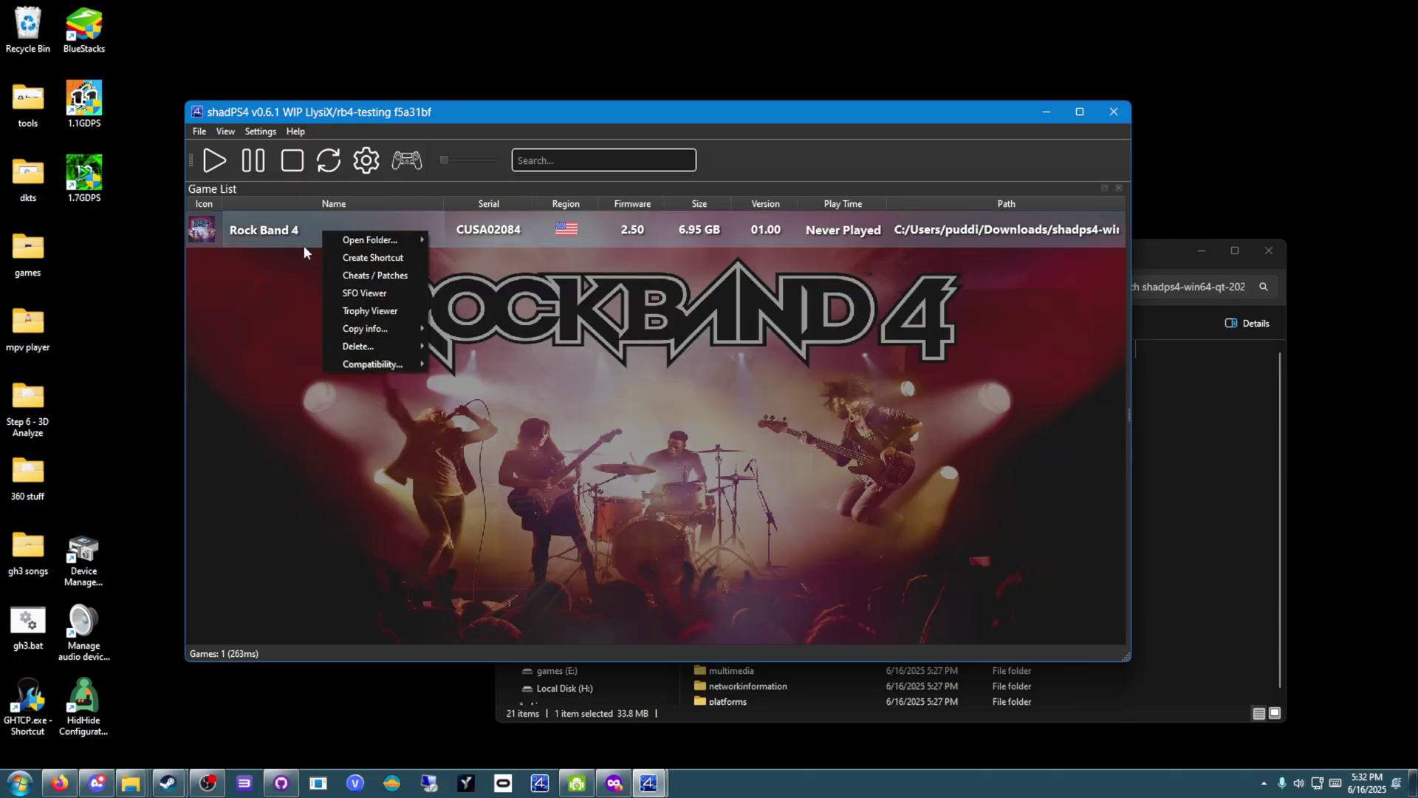
pyautogui.moveTo(355, 240)
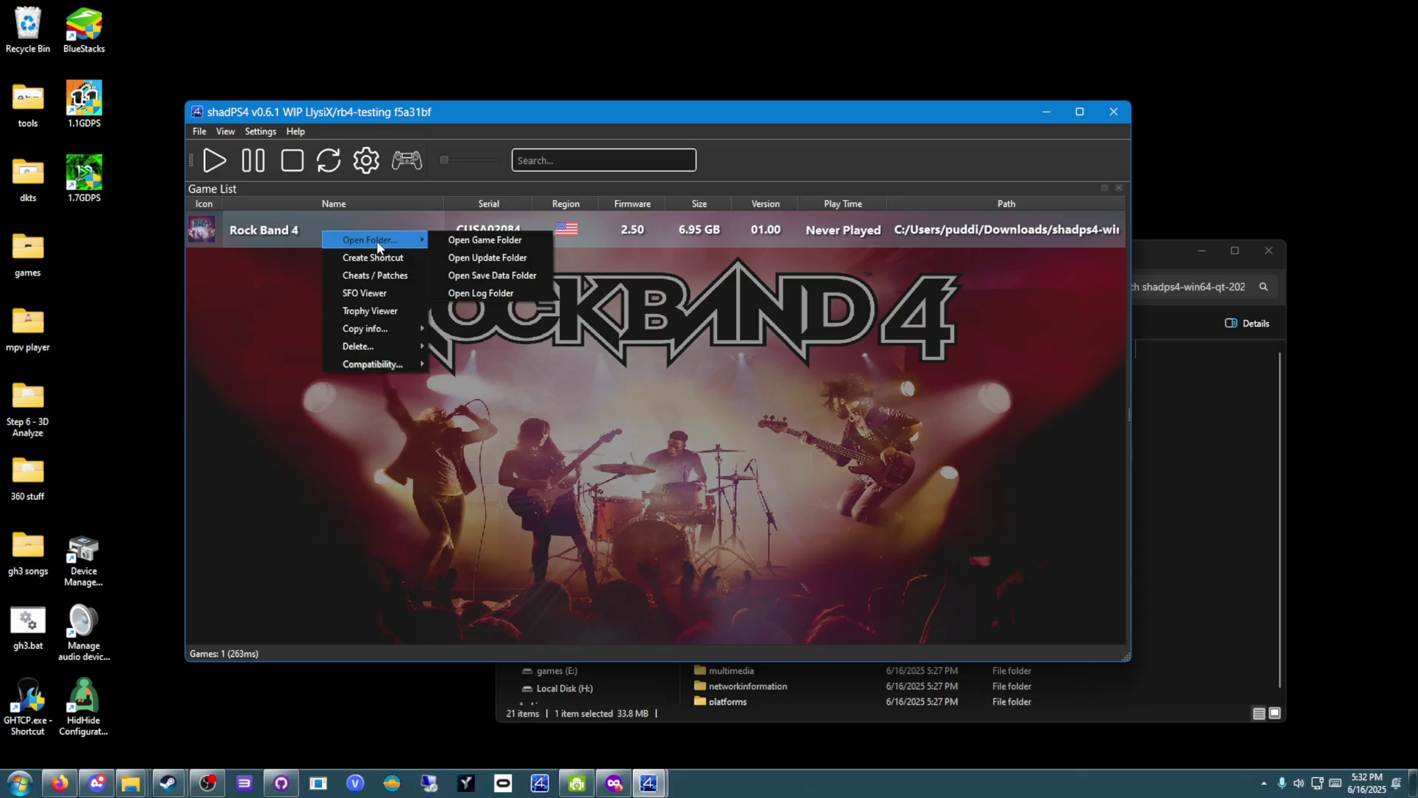
pyautogui.click(461, 246)
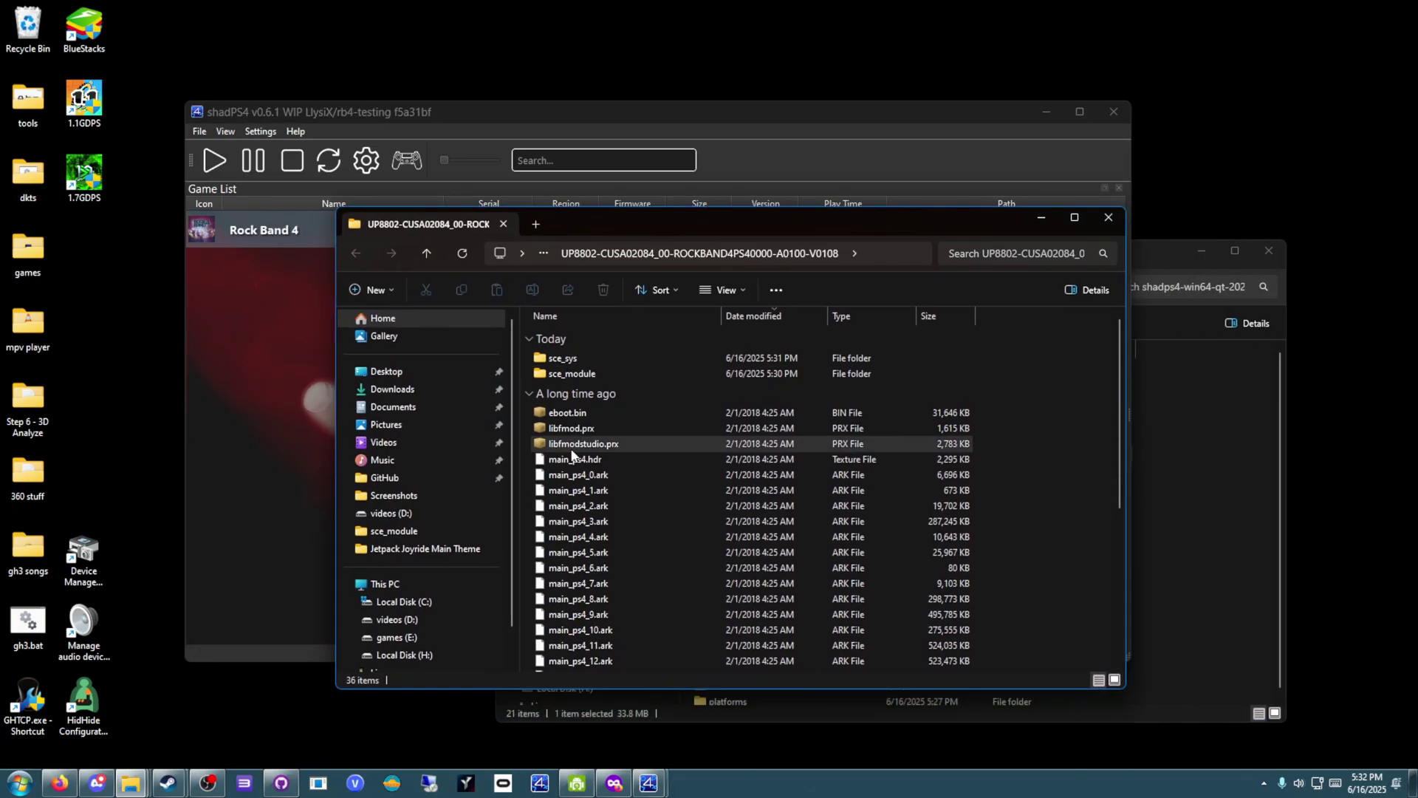
pyautogui.click(570, 443)
pyautogui.keyDown('ctrl'); pyautogui.click(569, 432); pyautogui.keyUp('ctrl')
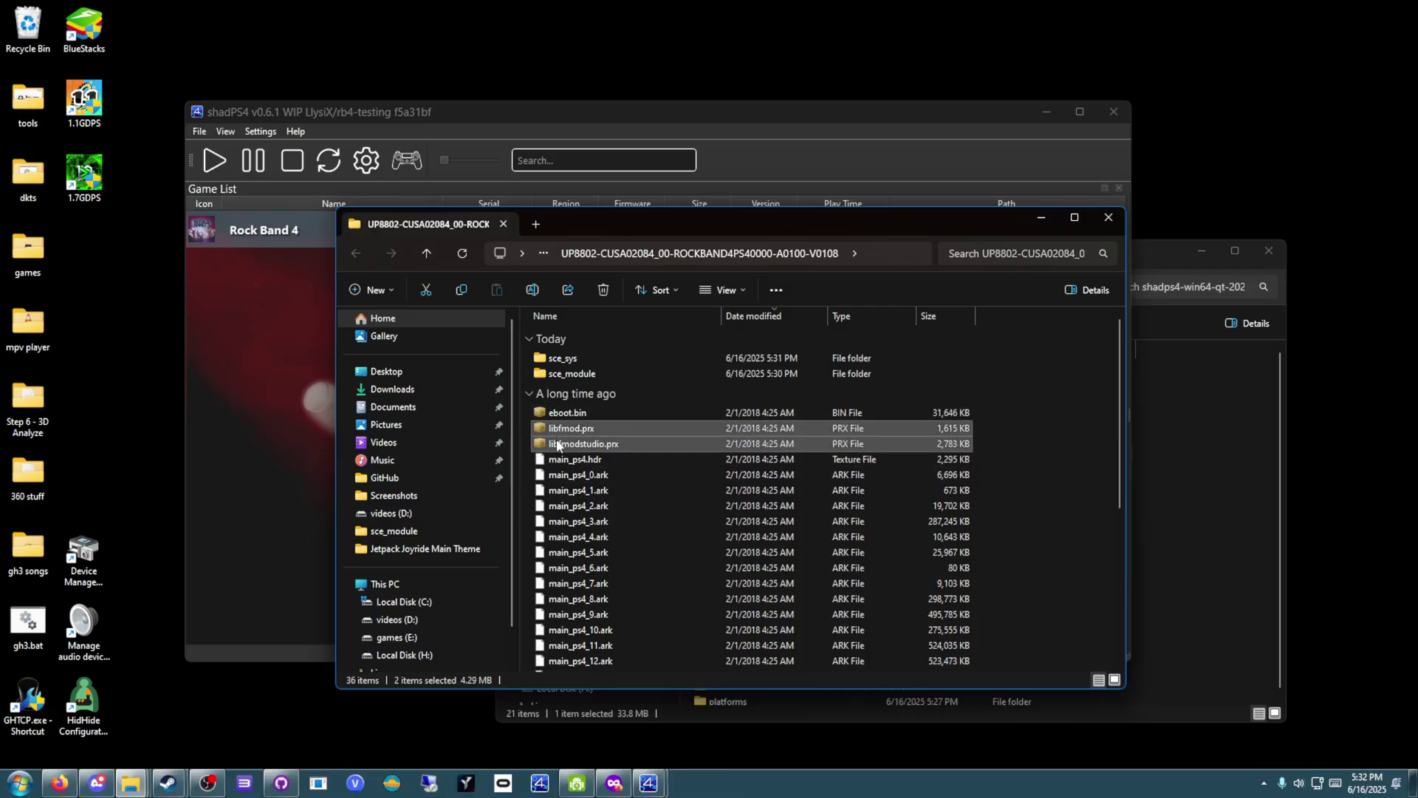
pyautogui.moveTo(558, 445); pyautogui.dragTo(572, 376)
pyautogui.moveTo(808, 216); pyautogui.dragTo(807, 148)
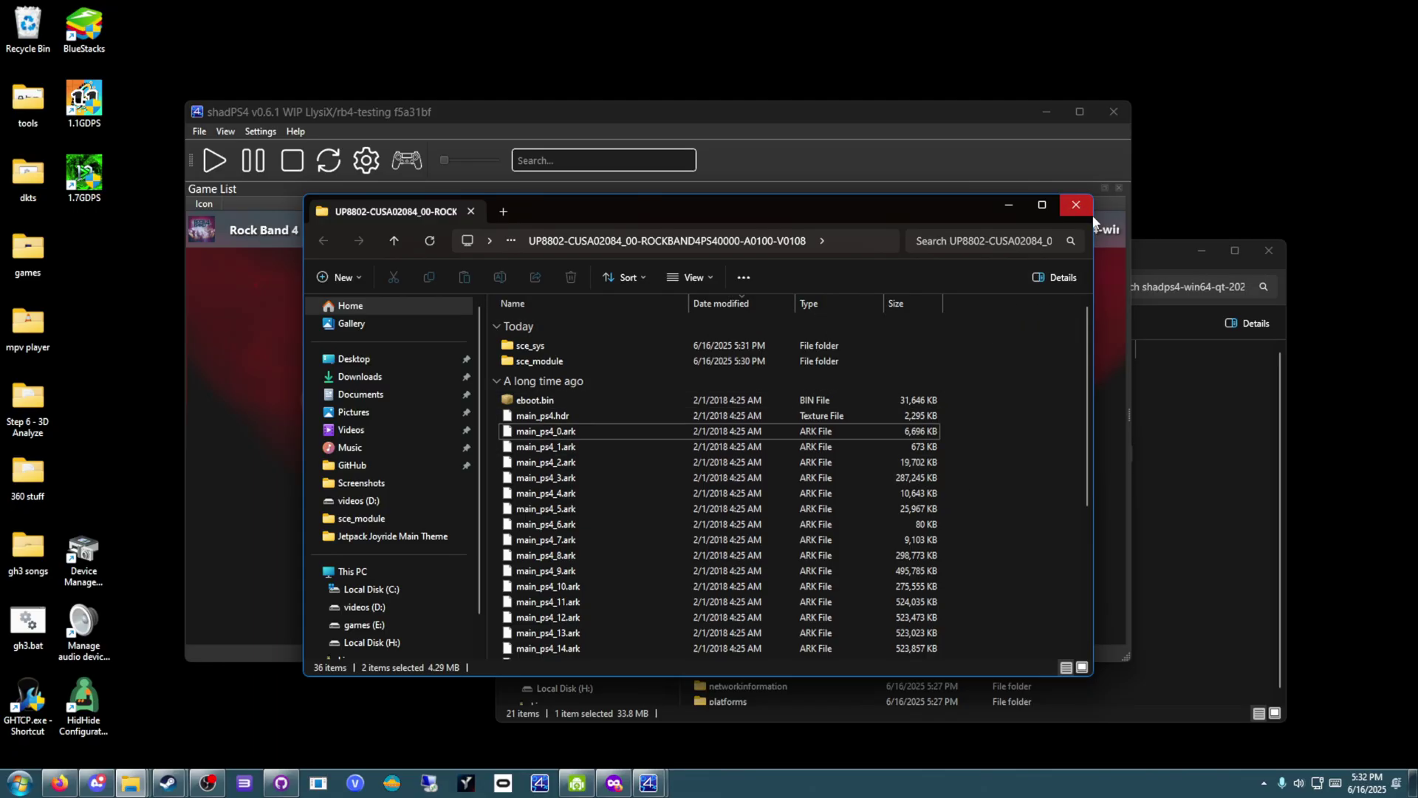
# Place the Rock Band 4 game folder and the Downloads folder side by side and open RB4DX-PS4(2).zip.
pyautogui.moveTo(658, 211); pyautogui.dragTo(537, 256)
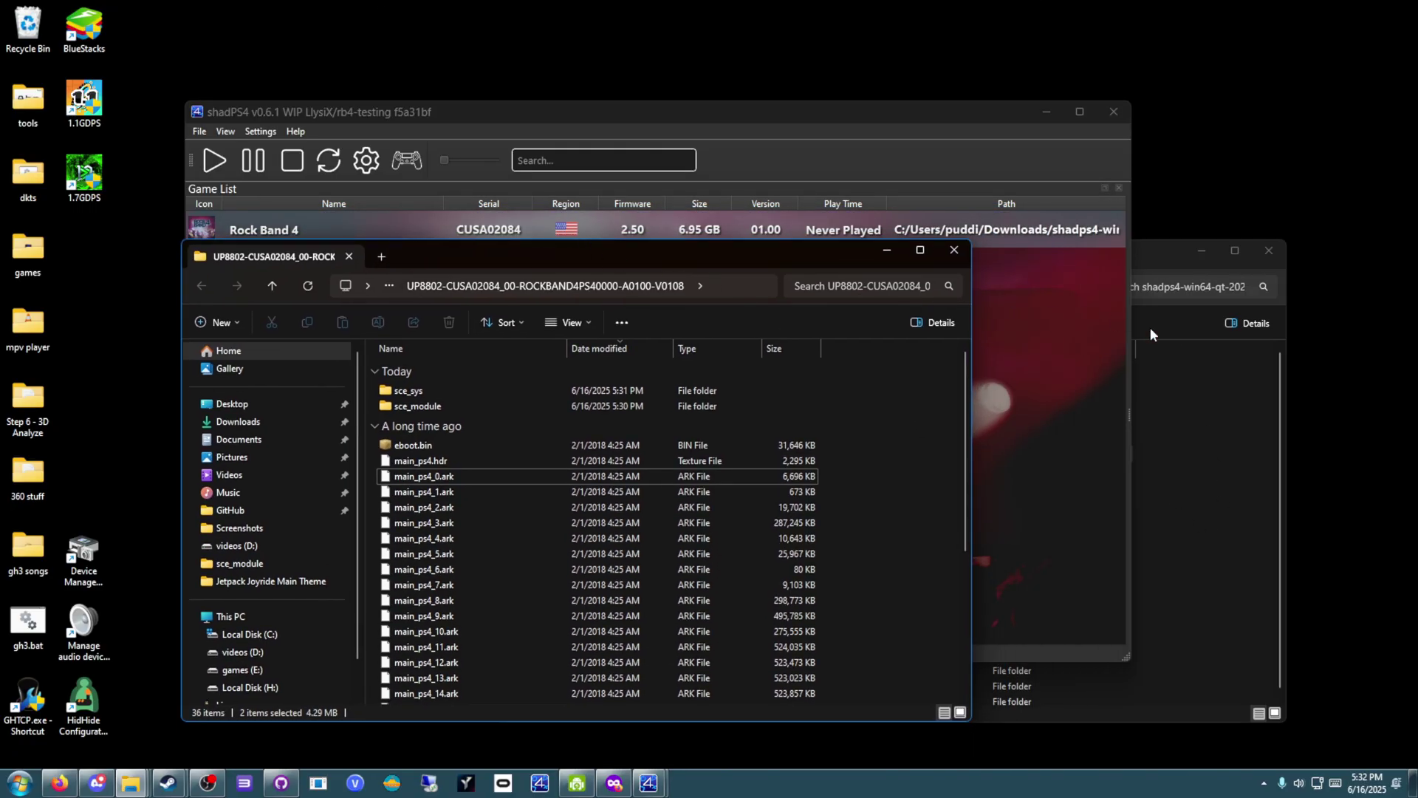
pyautogui.click(1232, 462)
pyautogui.moveTo(1166, 250); pyautogui.dragTo(1329, 183)
pyautogui.hotkey('alt', 'Up')
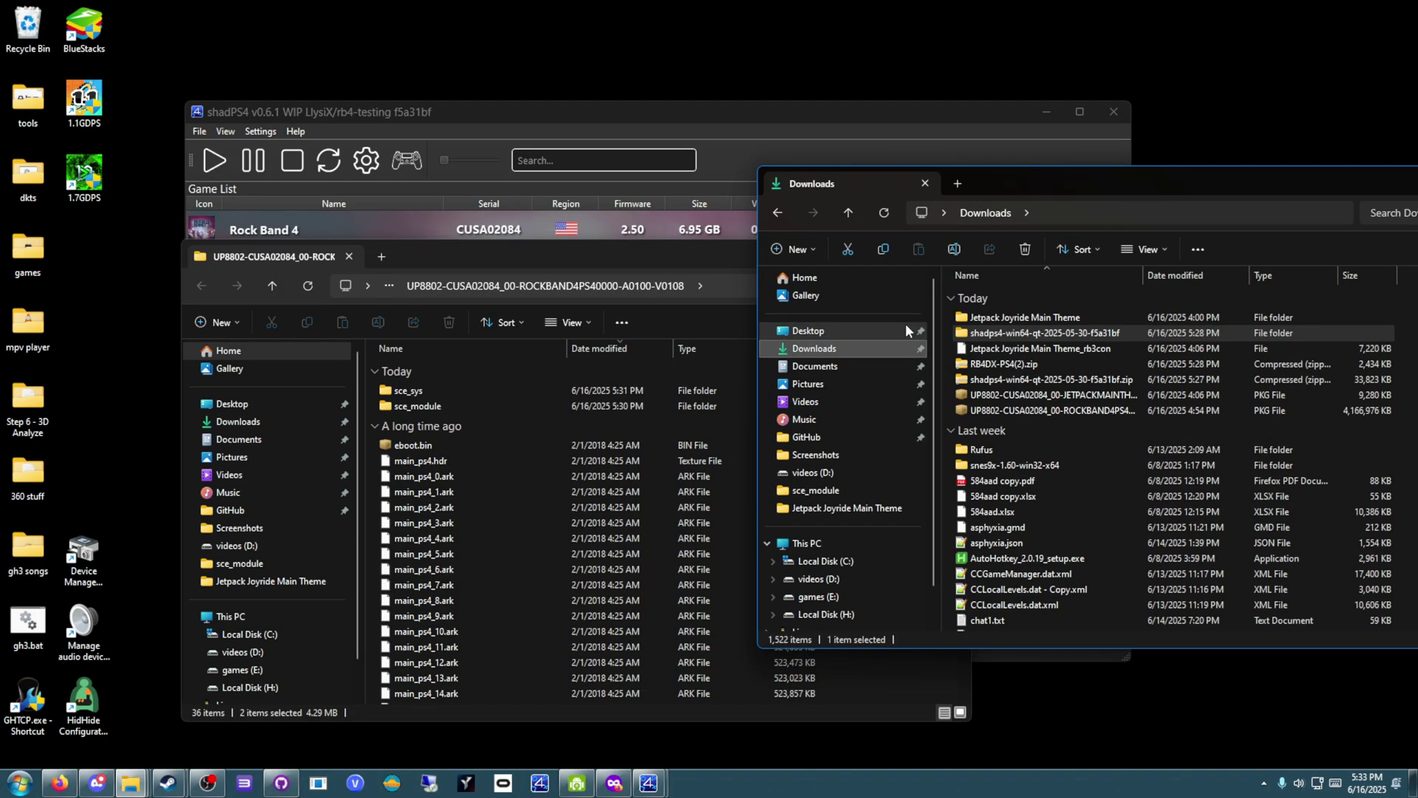
pyautogui.click(998, 372)
pyautogui.doubleClick(997, 373)
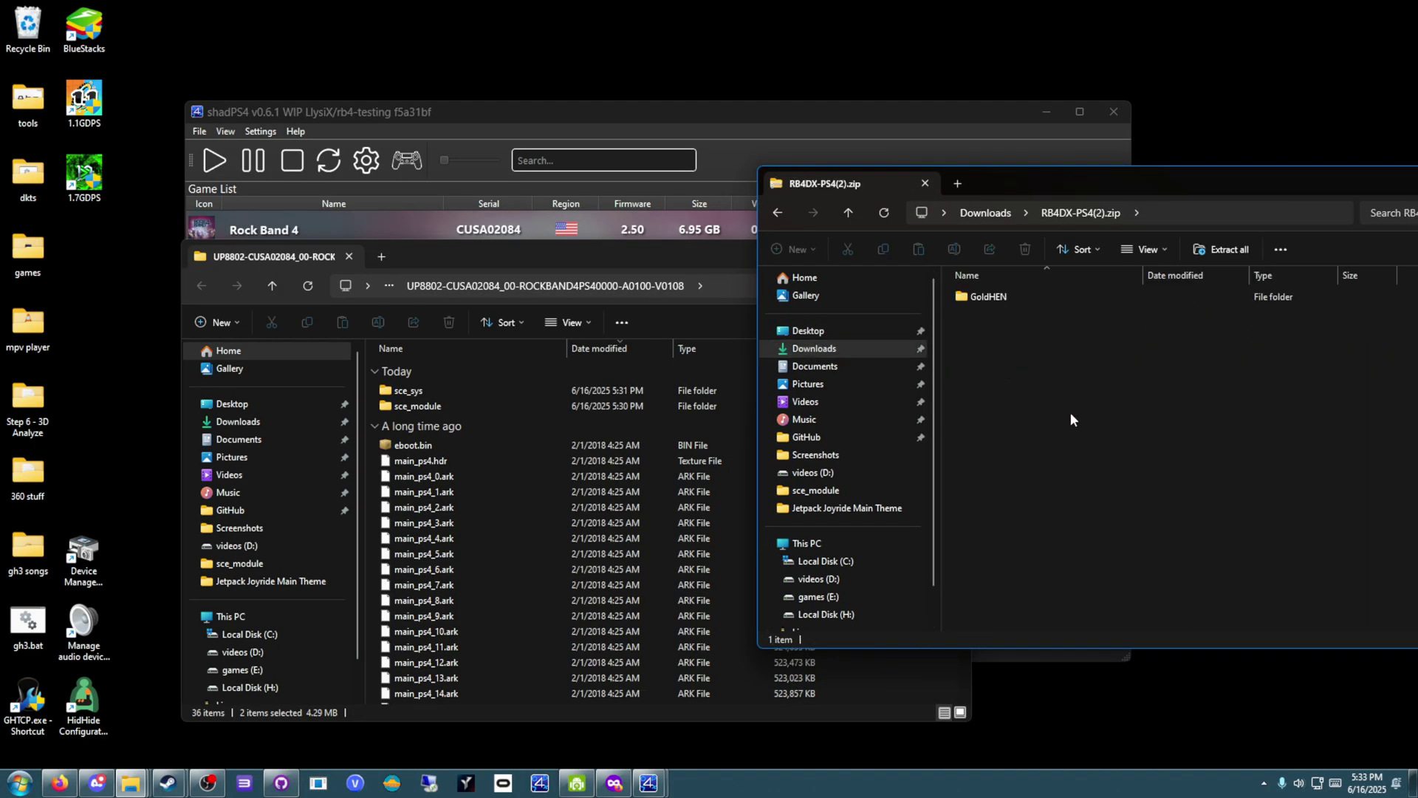
# Copy RB4DX-Plugin.prx from the archive's GoldHEN\plugins folder into the game's sce_module folder.
pyautogui.doubleClick(1019, 303)
pyautogui.doubleClick(982, 297)
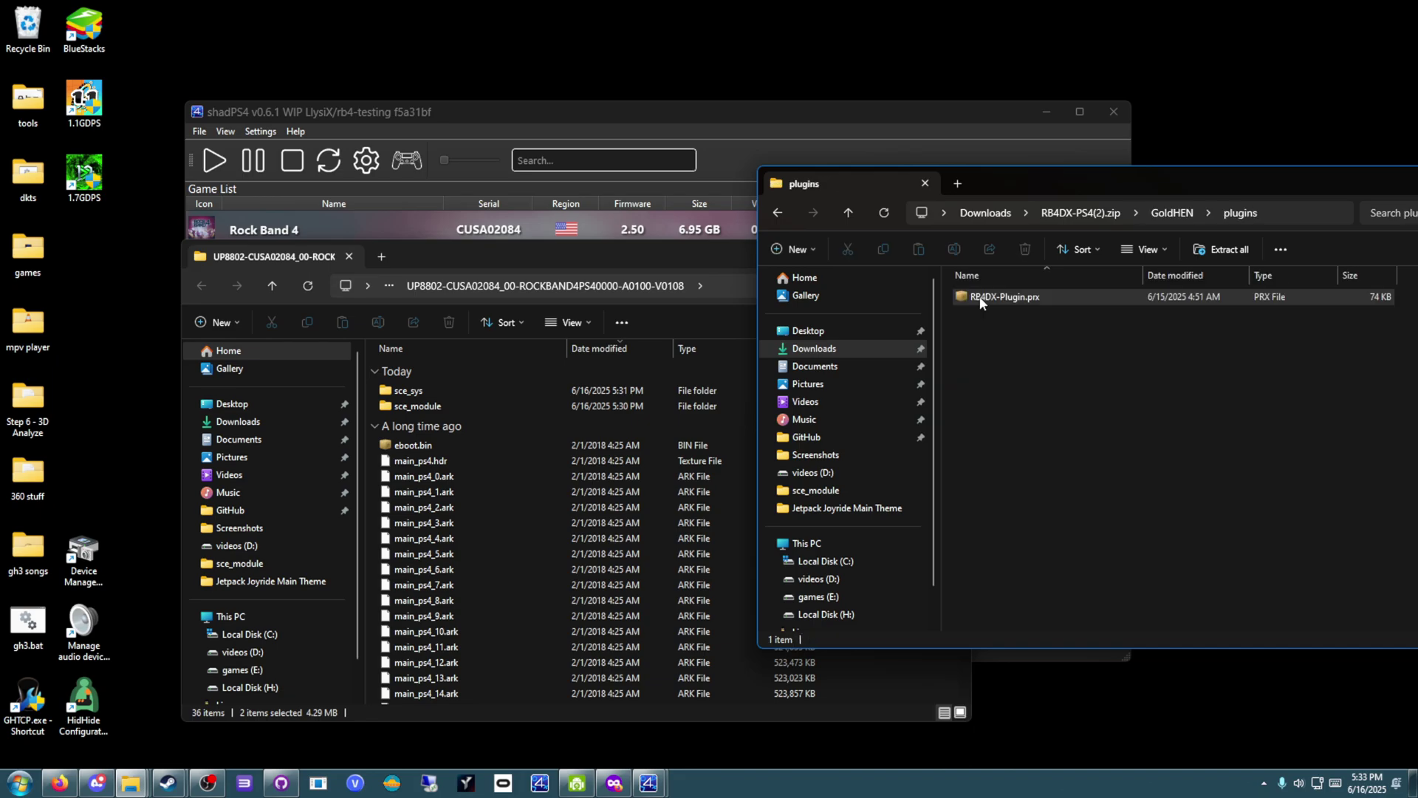
pyautogui.doubleClick(552, 407)
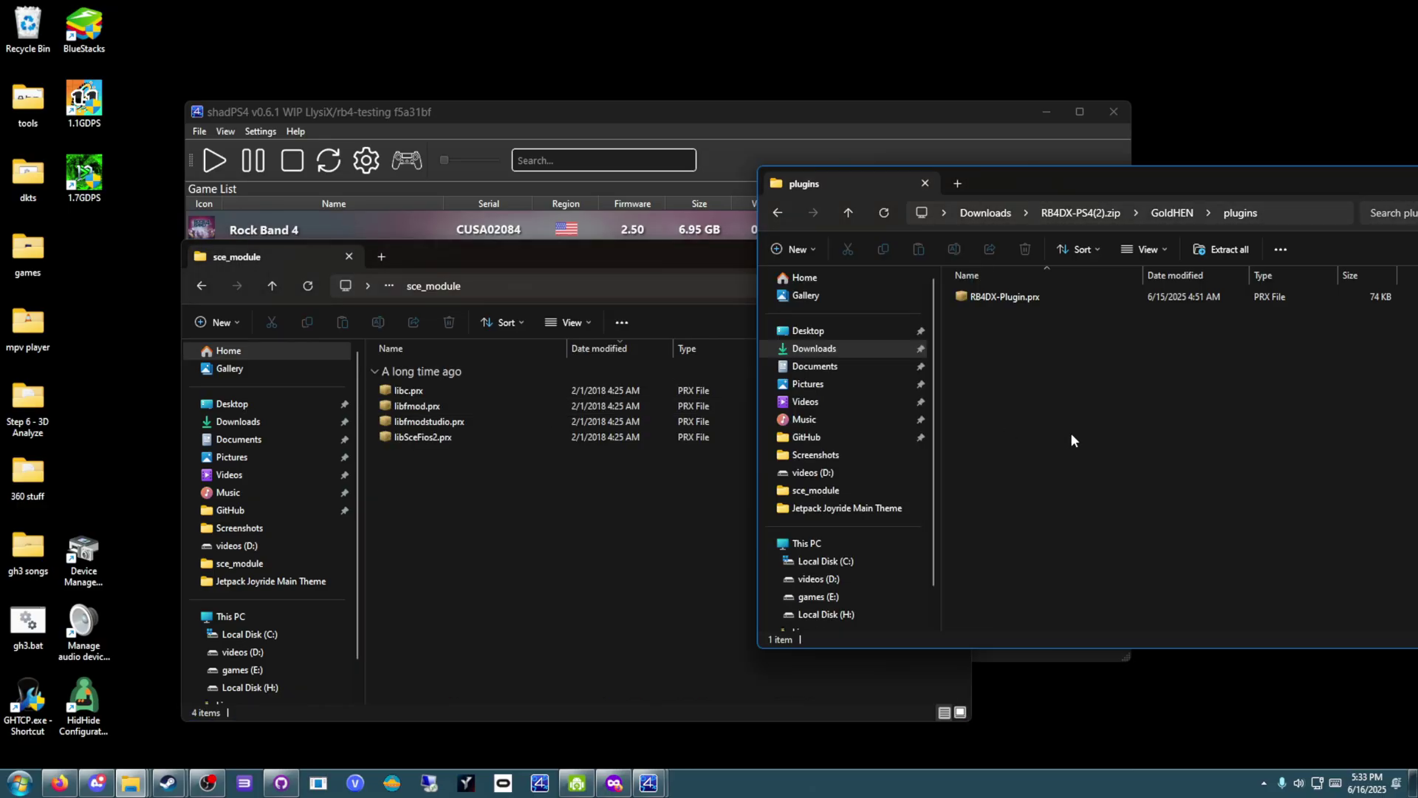
pyautogui.click(1056, 296)
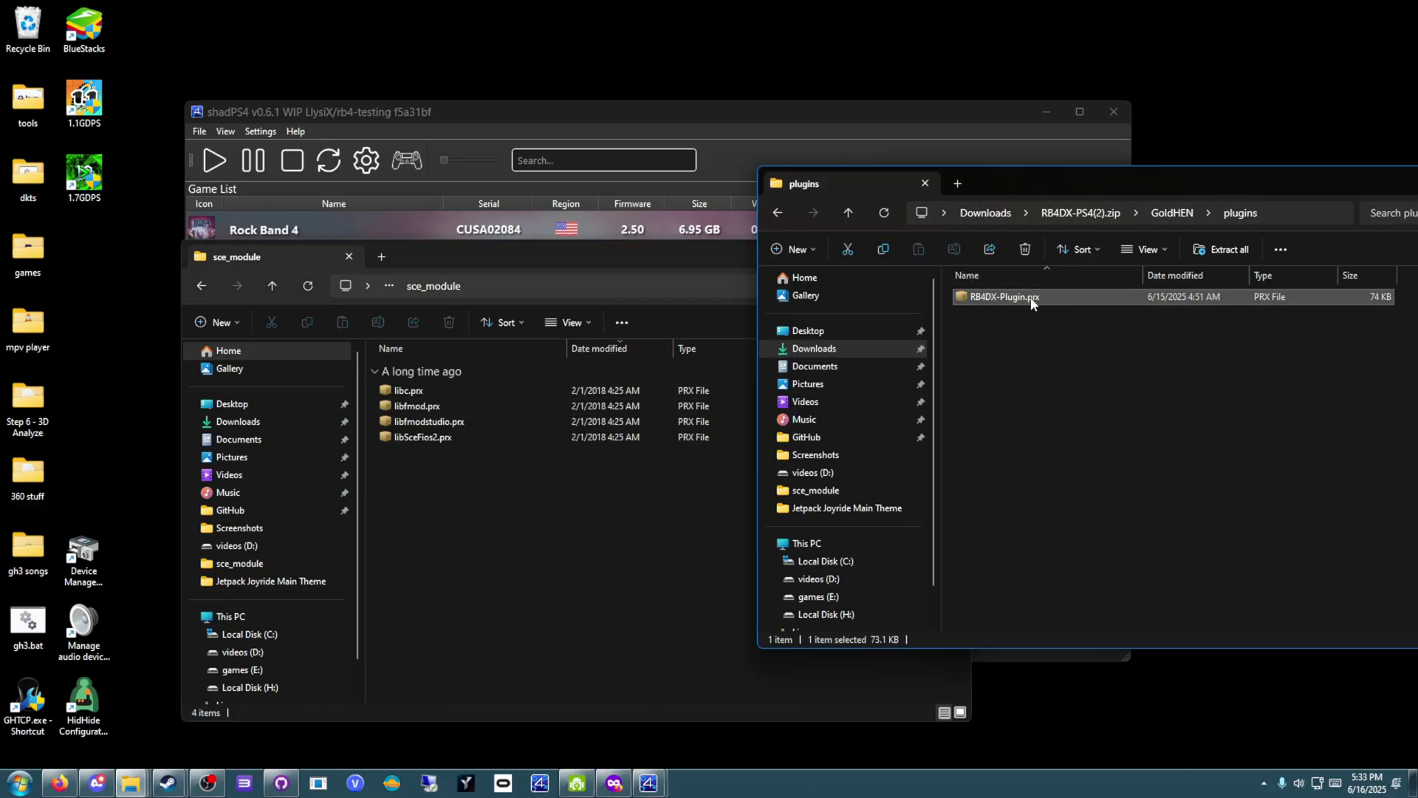
pyautogui.moveTo(1023, 303); pyautogui.dragTo(502, 515)
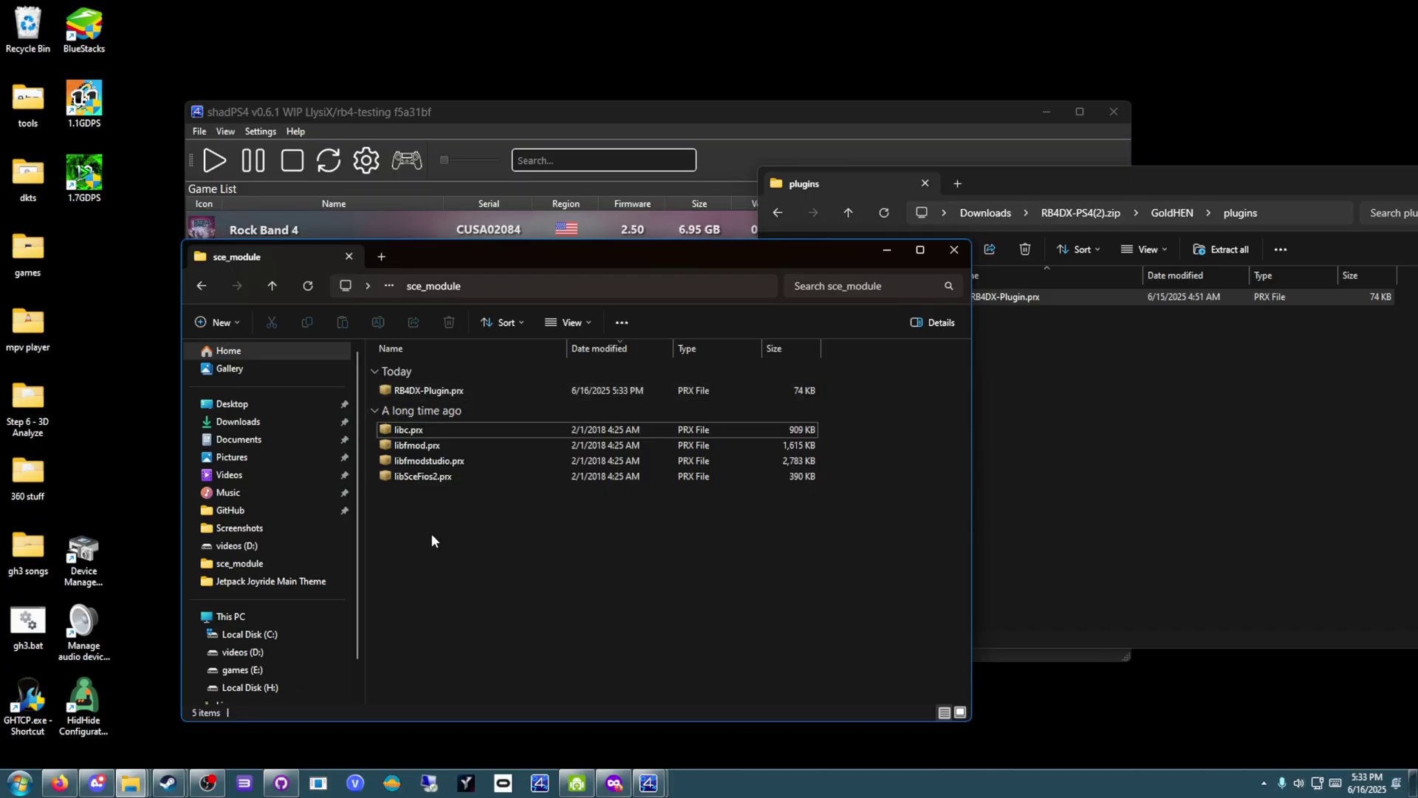
# Close the Rock Band 4 game folder window and exit shadPS4.
pyautogui.hotkey('alt', 'Left')
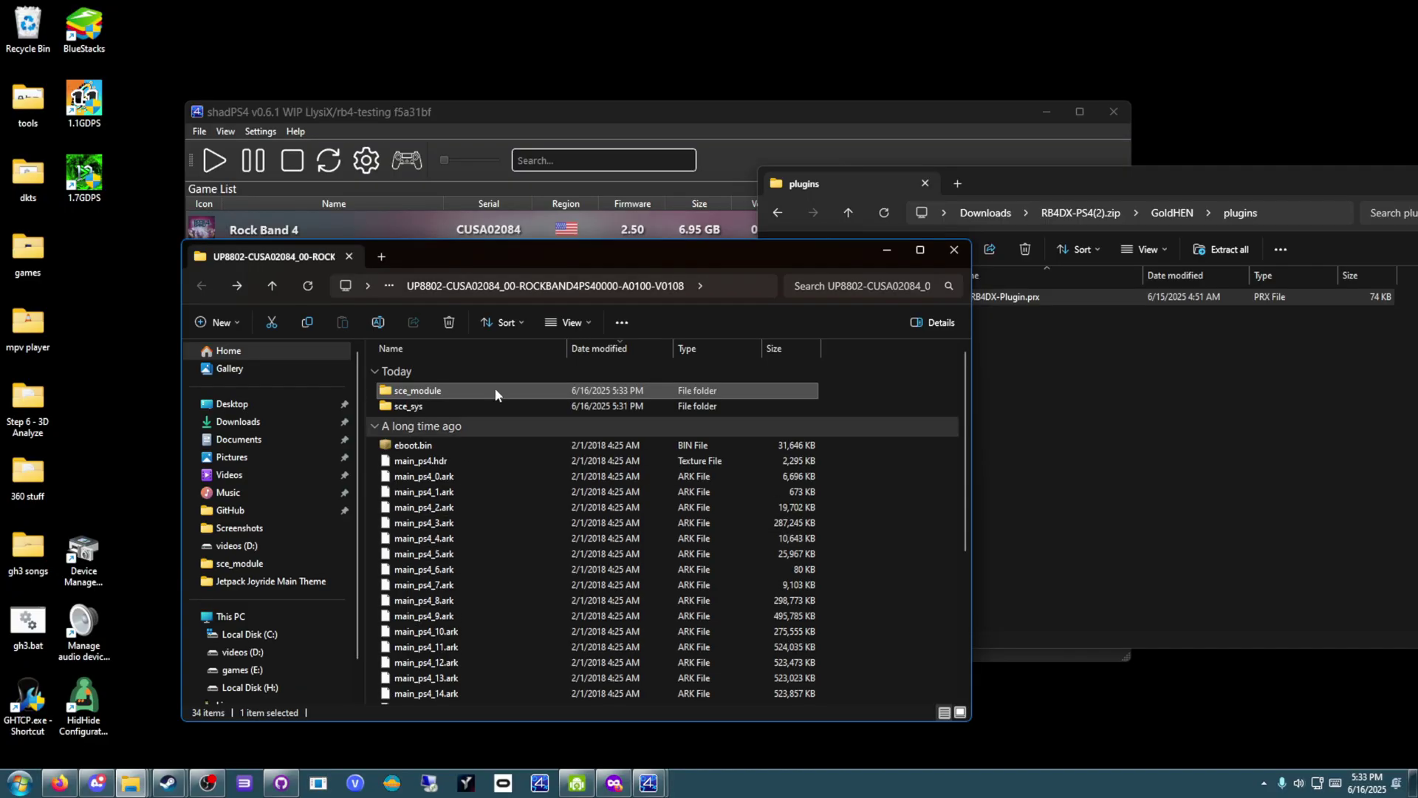
pyautogui.click(962, 253)
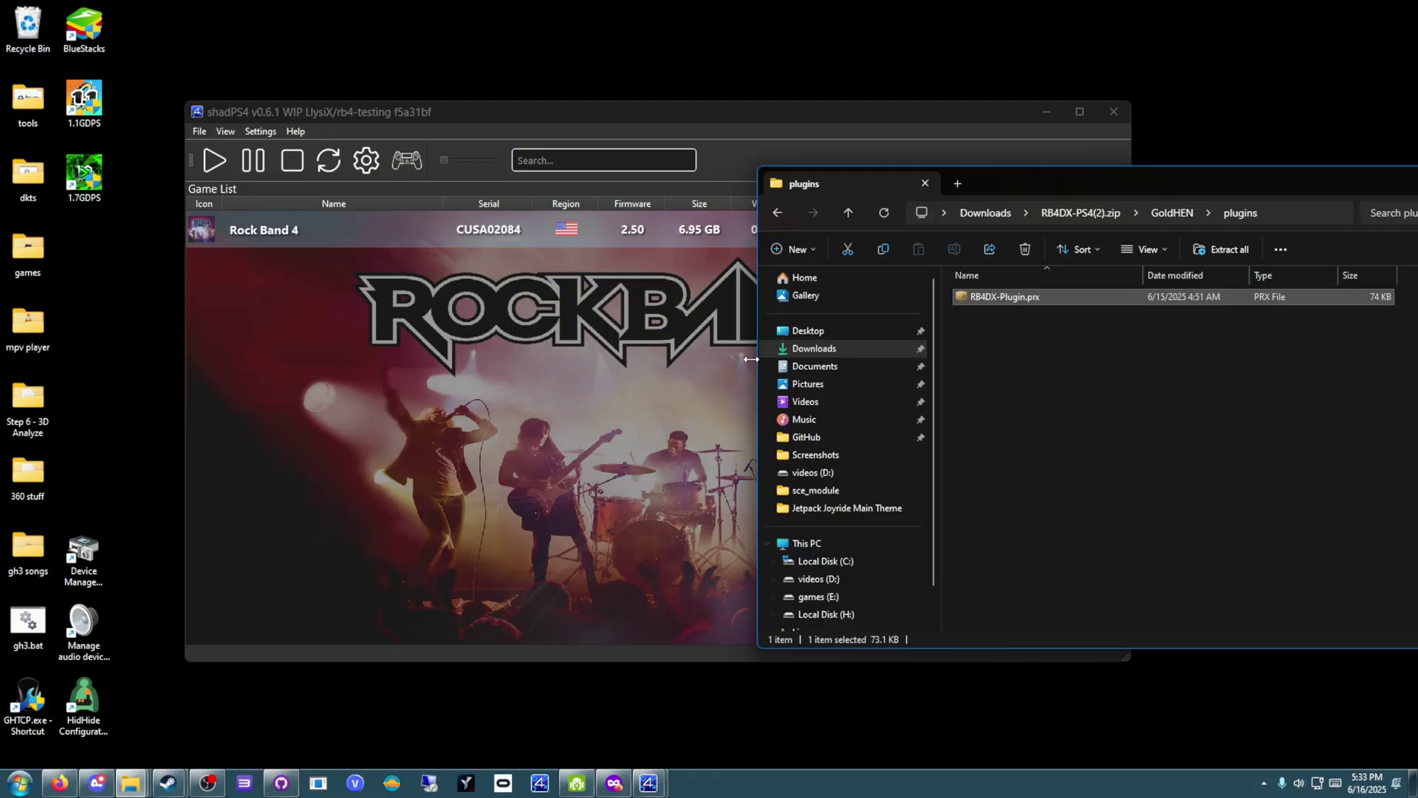
pyautogui.hotkey('alt', 'F4')
# Create a folder named CUSA02084 inside the emulator's user\data folder and open it.
pyautogui.doubleClick(629, 356)
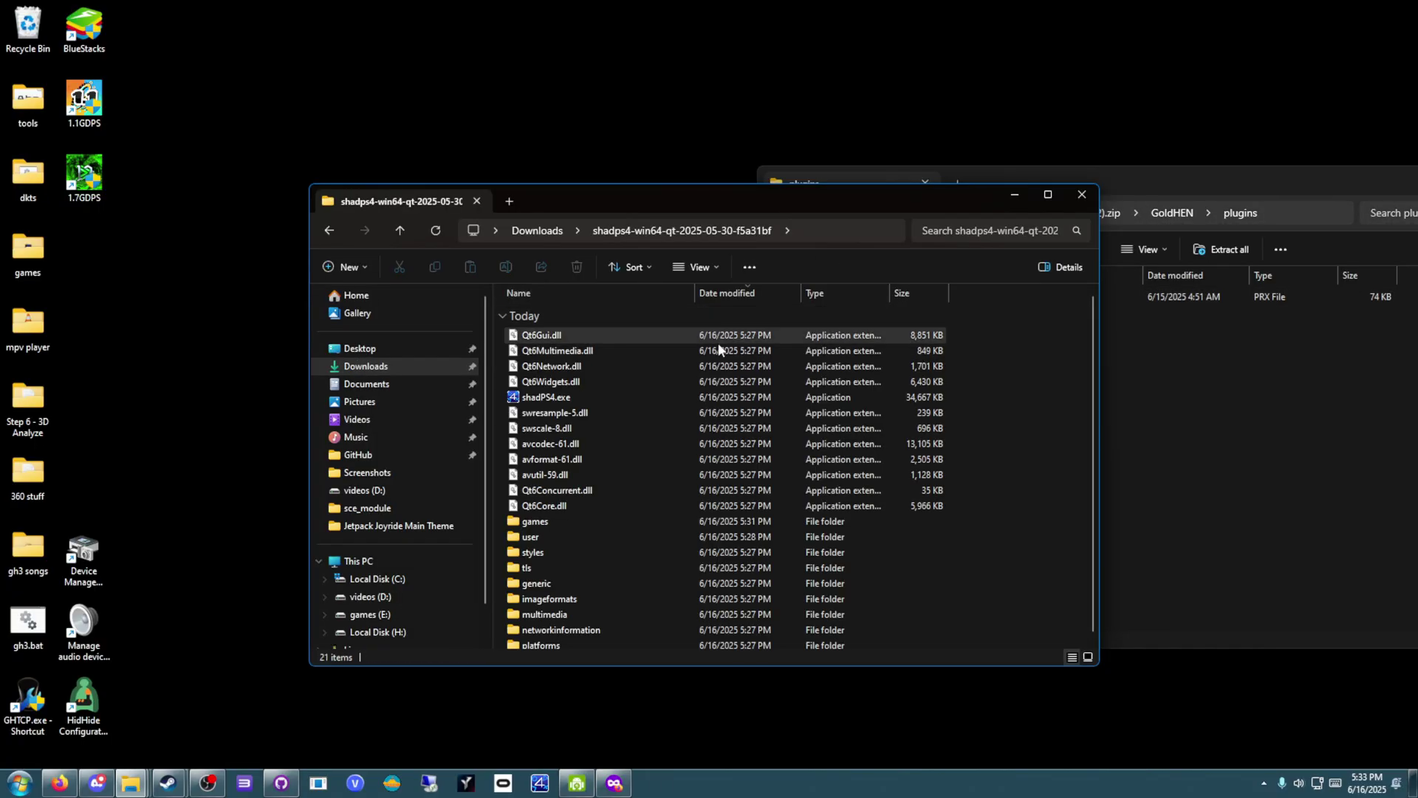
pyautogui.doubleClick(605, 530)
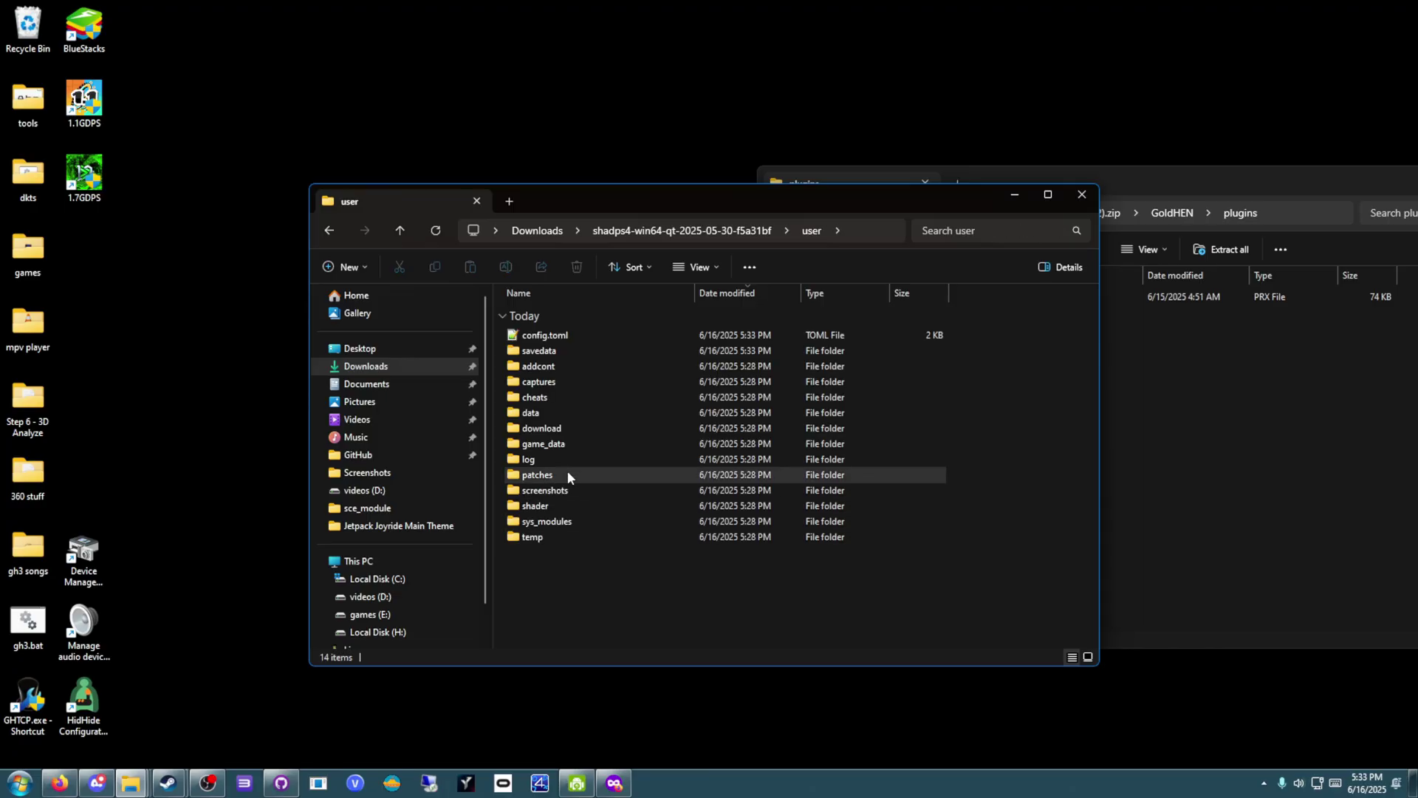
pyautogui.doubleClick(557, 415)
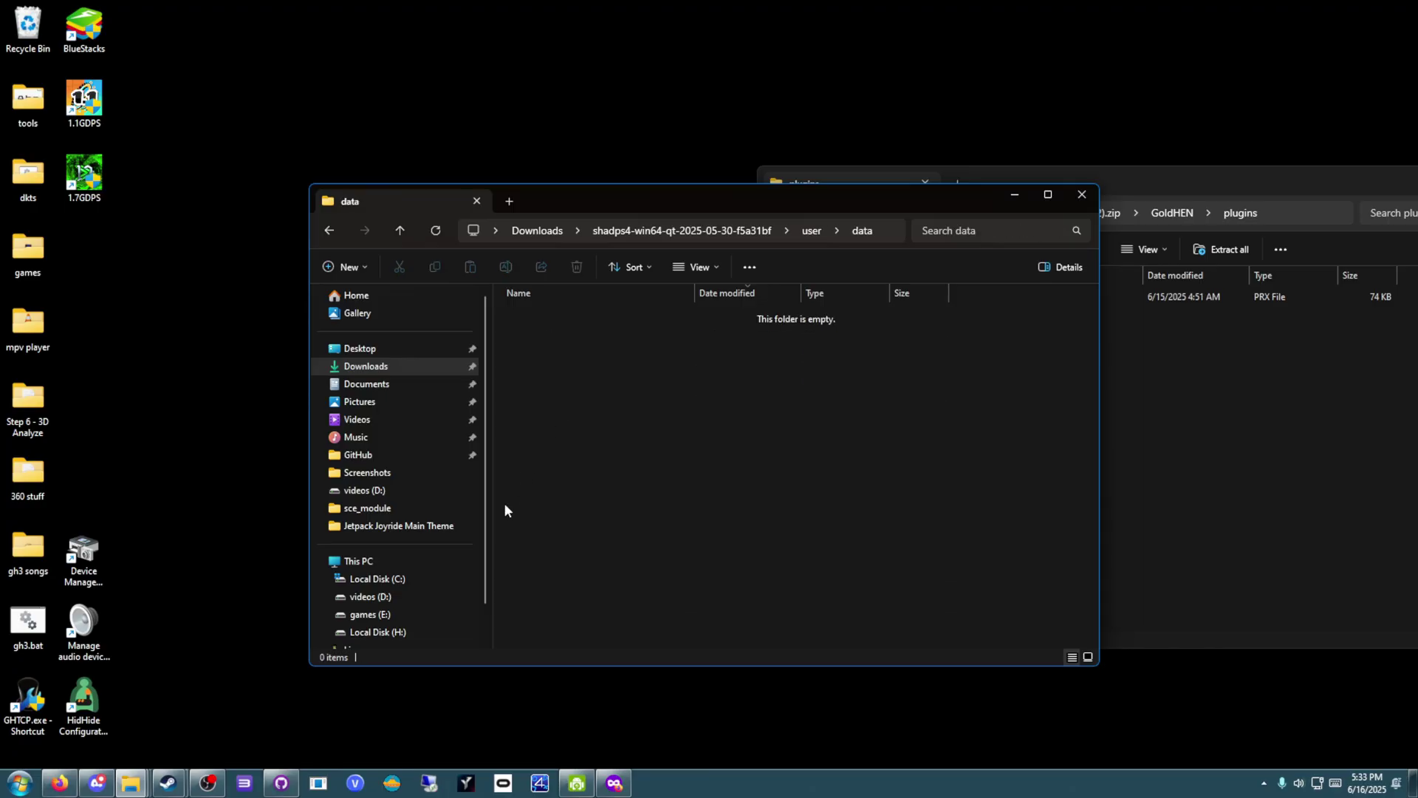
pyautogui.rightClick(613, 458)
pyautogui.moveTo(713, 716)
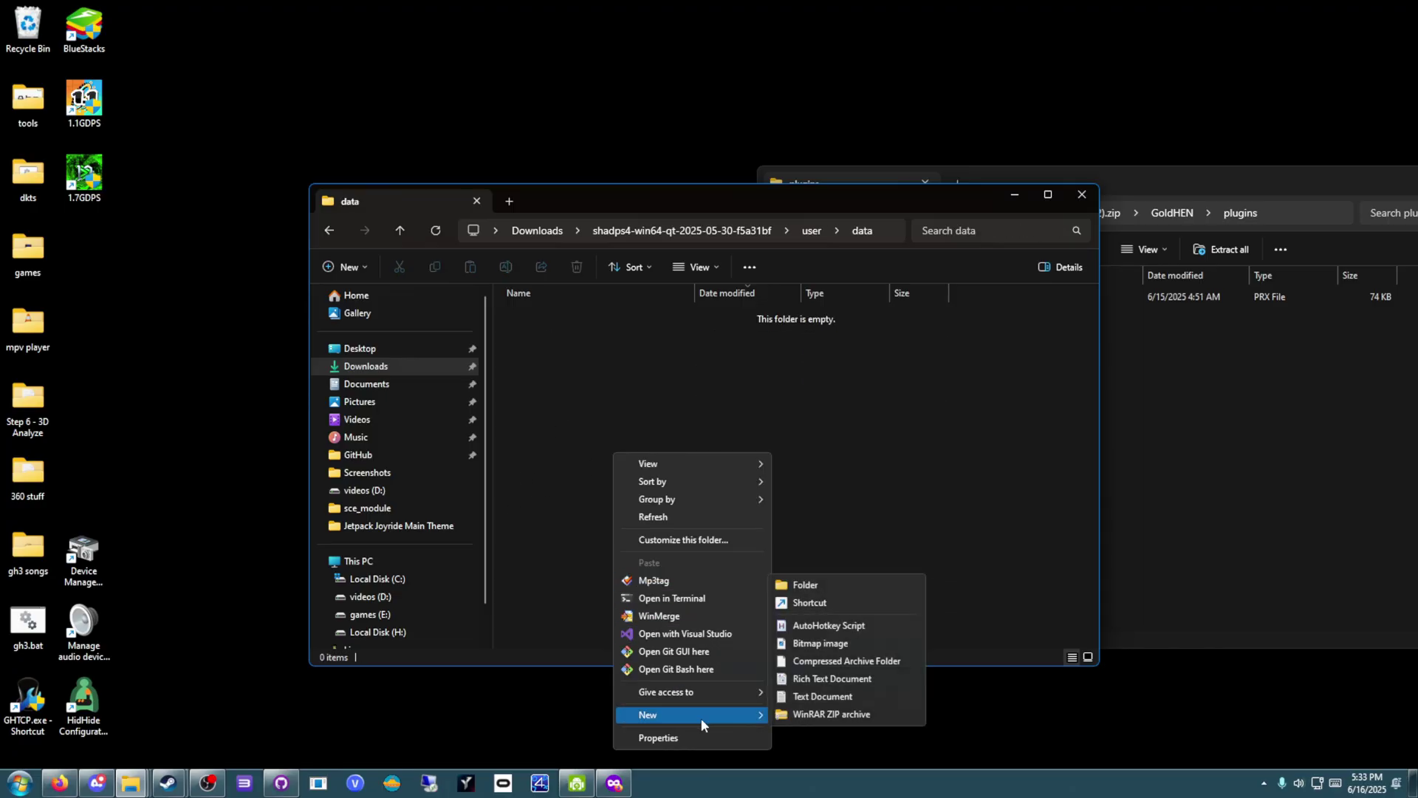
pyautogui.click(823, 587)
pyautogui.write('CUSA')
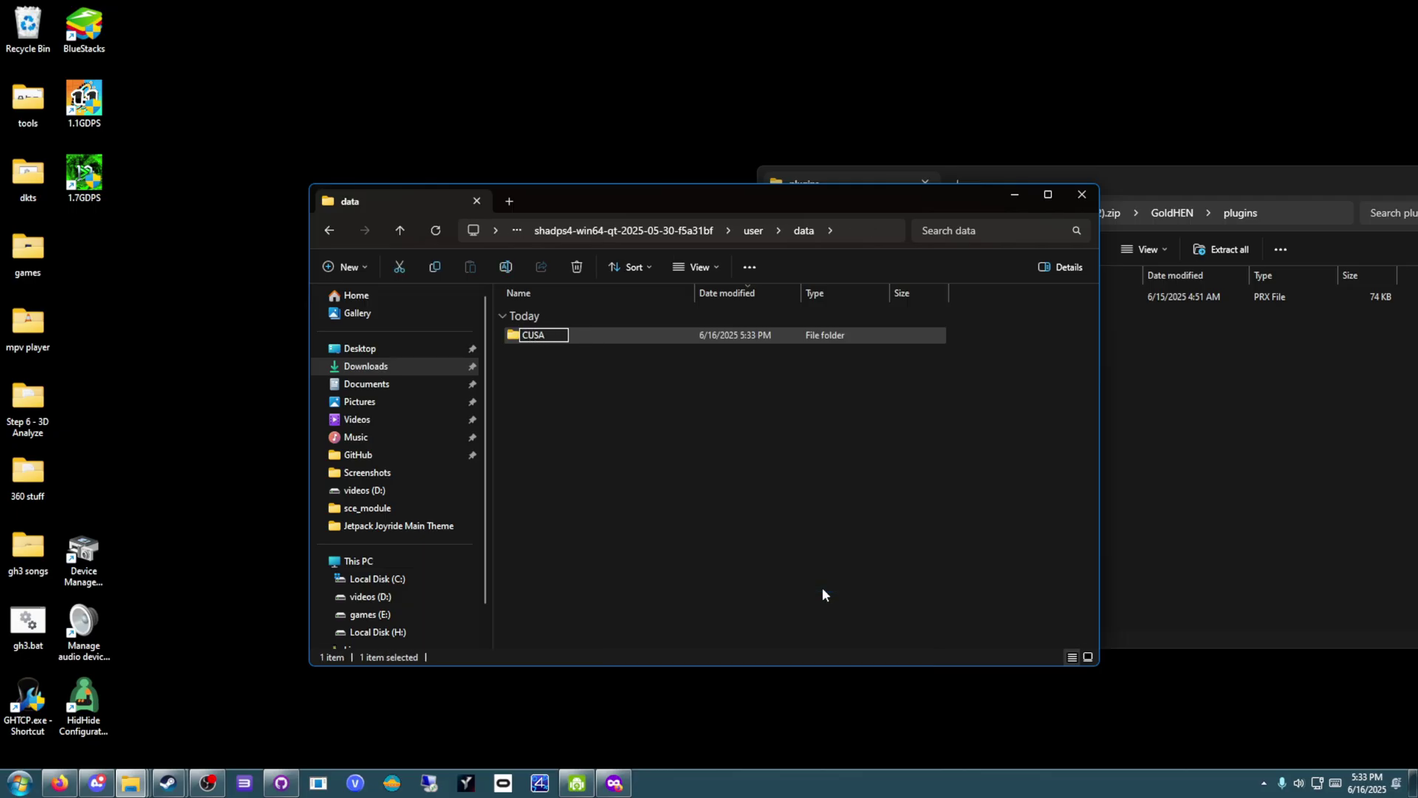
pyautogui.write('02084')
pyautogui.press('Return')
pyautogui.press('Return')
# Copy the GoldHEN folder from the root of RB4DX-PS4(2).zip into the CUSA02084 folder.
pyautogui.click(1274, 325)
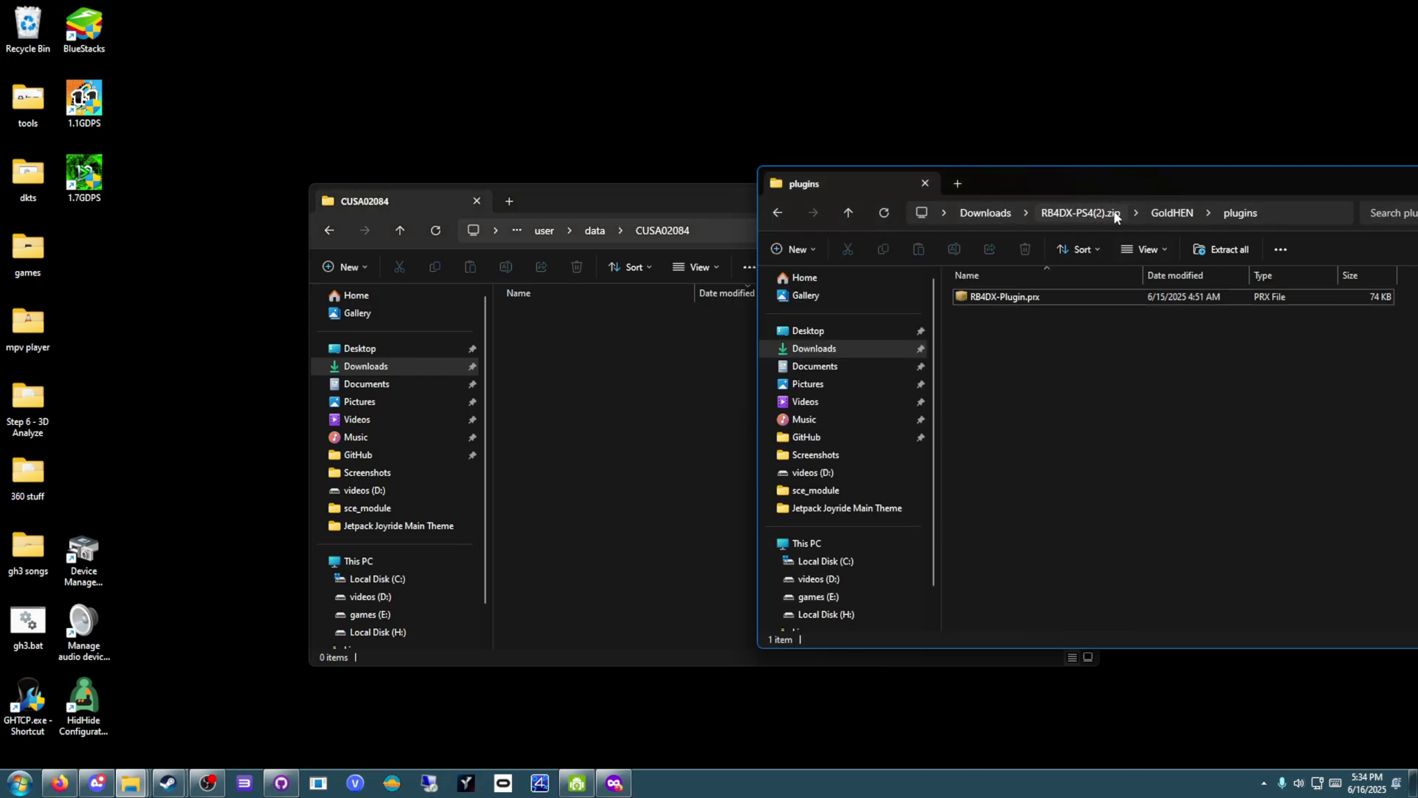
pyautogui.click(1111, 214)
pyautogui.moveTo(1073, 292); pyautogui.dragTo(583, 442)
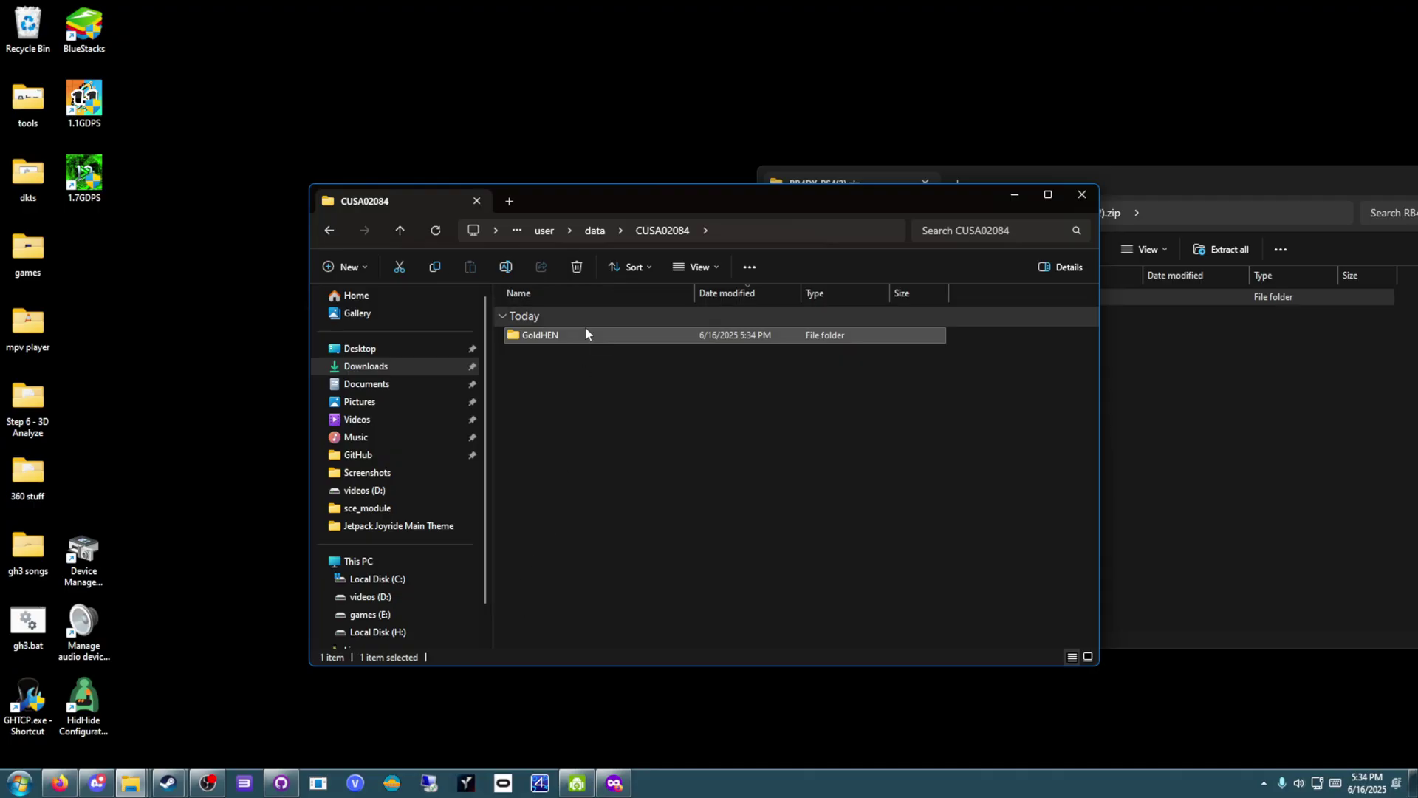
# Delete everything in the copied GoldHEN folder except the RB4DX-1.08 folder.
pyautogui.doubleClick(582, 335)
pyautogui.click(563, 335)
pyautogui.keyDown('ctrl'); pyautogui.click(557, 351); pyautogui.keyUp('ctrl')
pyautogui.press('Delete')
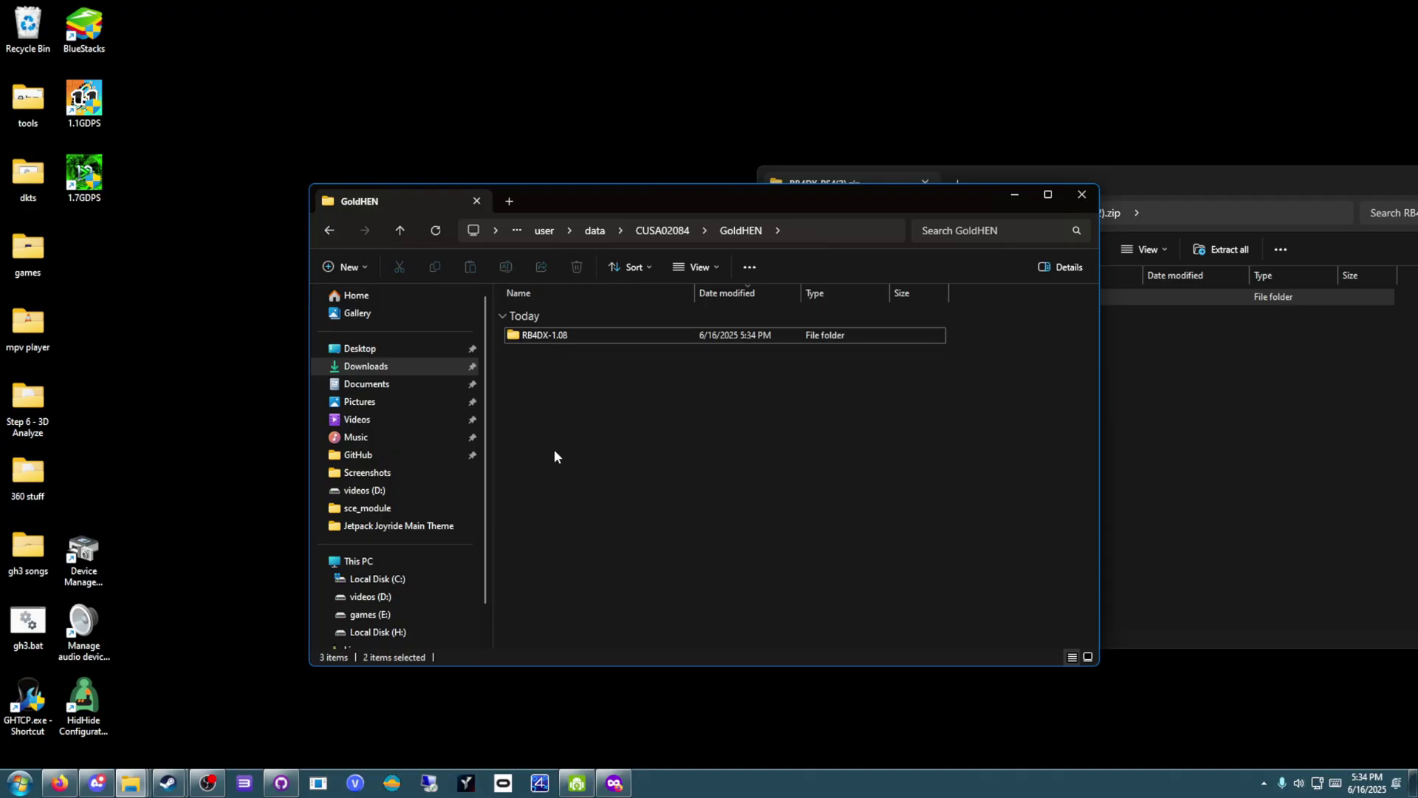
# Return to the main shadps4-win64-qt-2025-05-30-f5a31bf folder and open config.toml from its user folder in Notepad++.
pyautogui.click(556, 237)
pyautogui.click(687, 230)
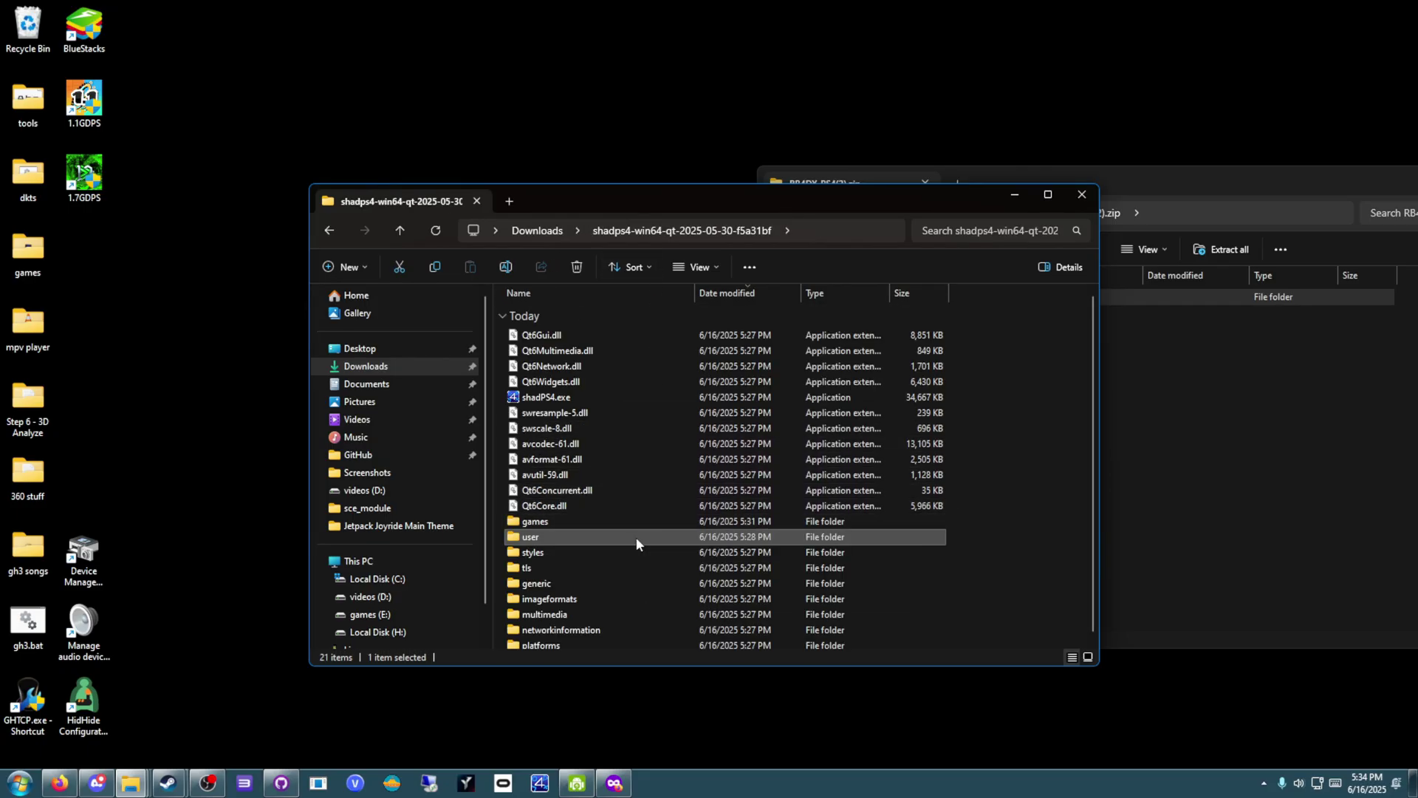
pyautogui.press('F2')
pyautogui.click(990, 528)
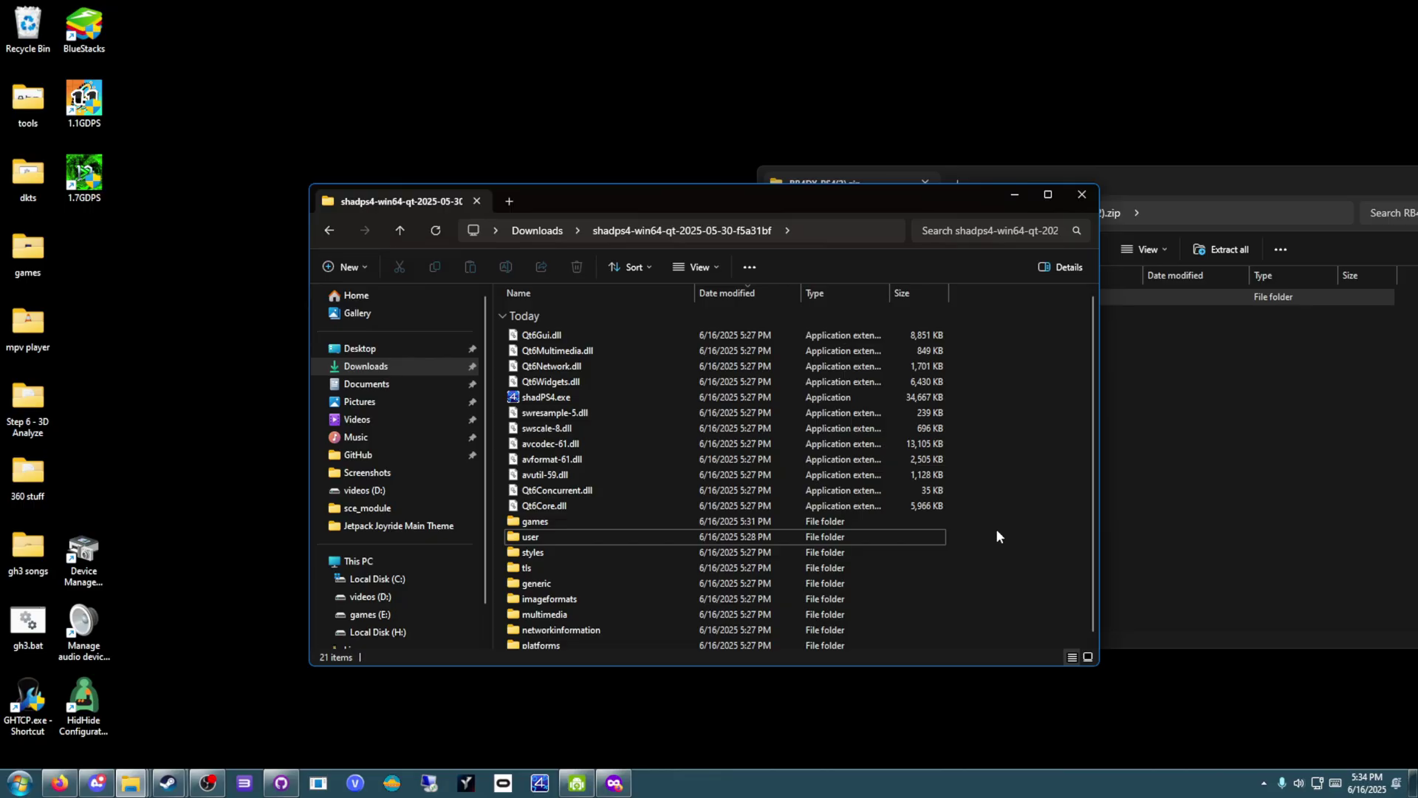
pyautogui.doubleClick(542, 537)
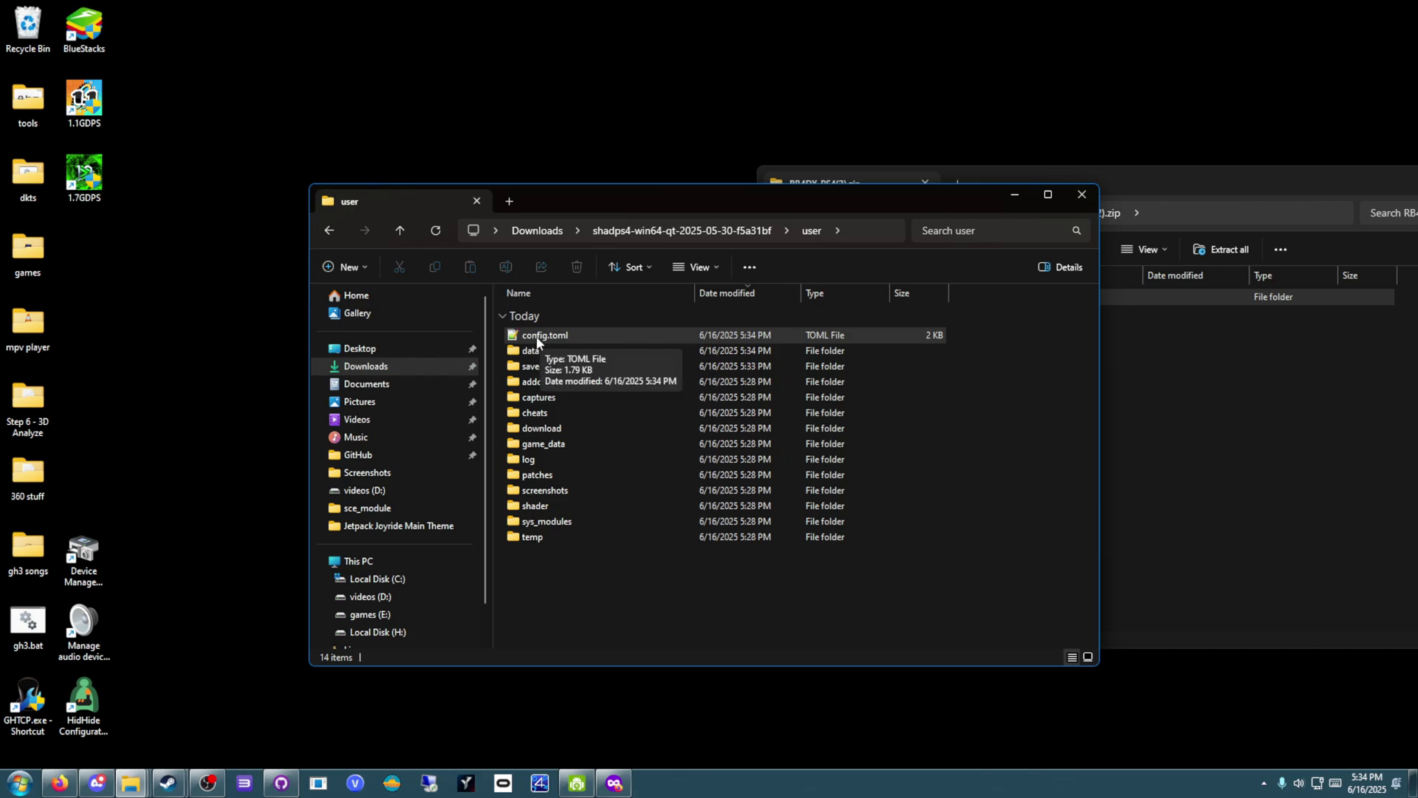
pyautogui.doubleClick(545, 337)
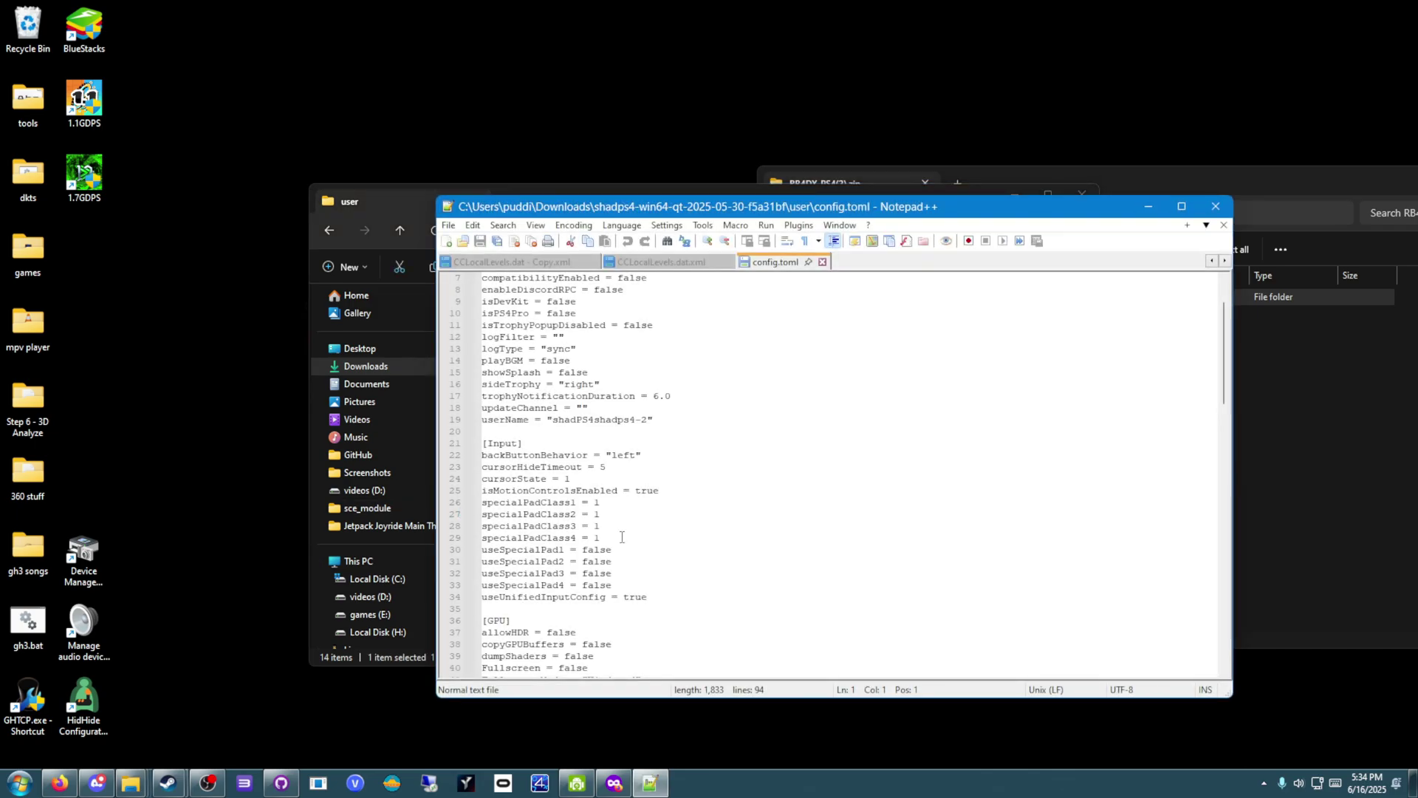
# Examine the specialPadClass and useSpecialPad entries for pads 1 to 4 in the [Input] section of config.toml.
pyautogui.click(613, 503)
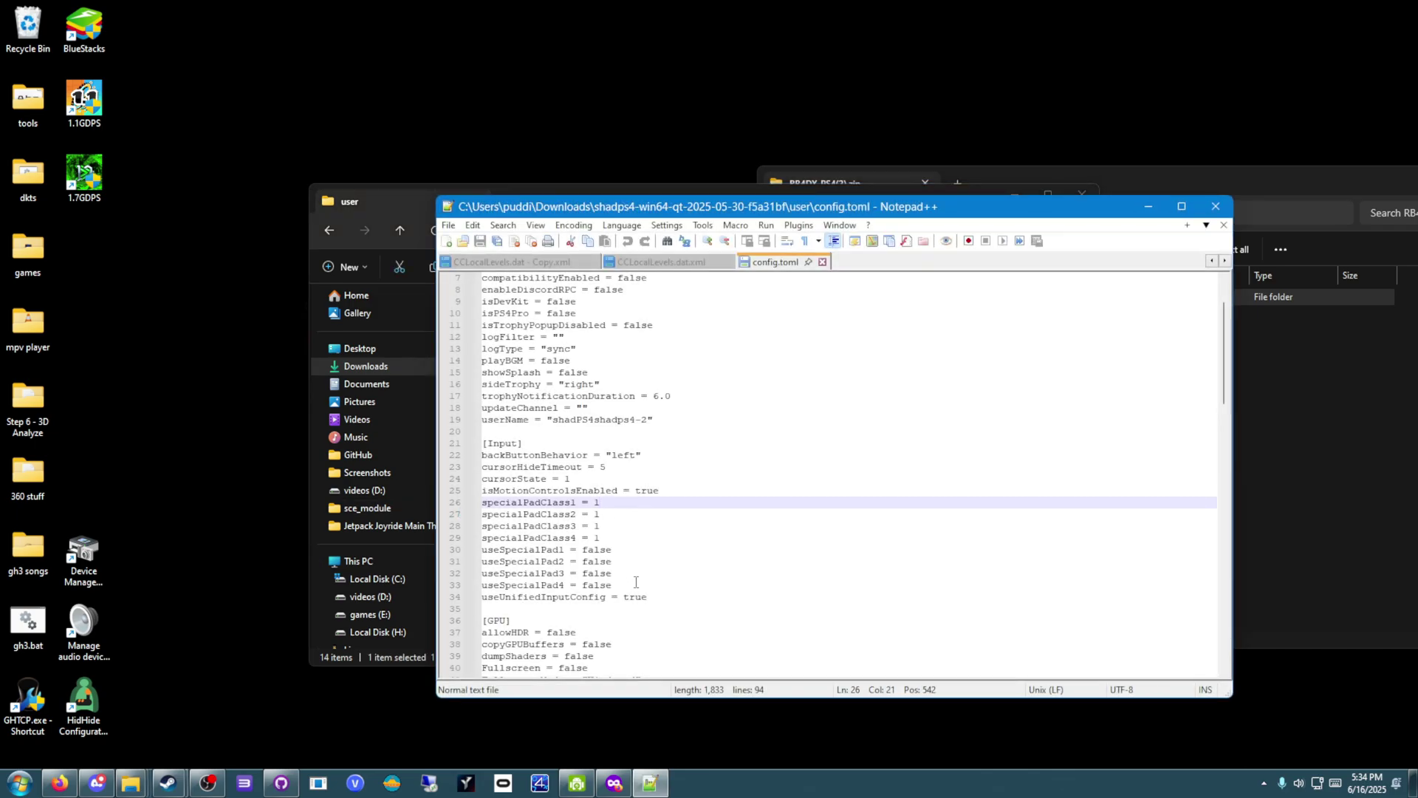
pyautogui.moveTo(633, 585); pyautogui.dragTo(443, 503)
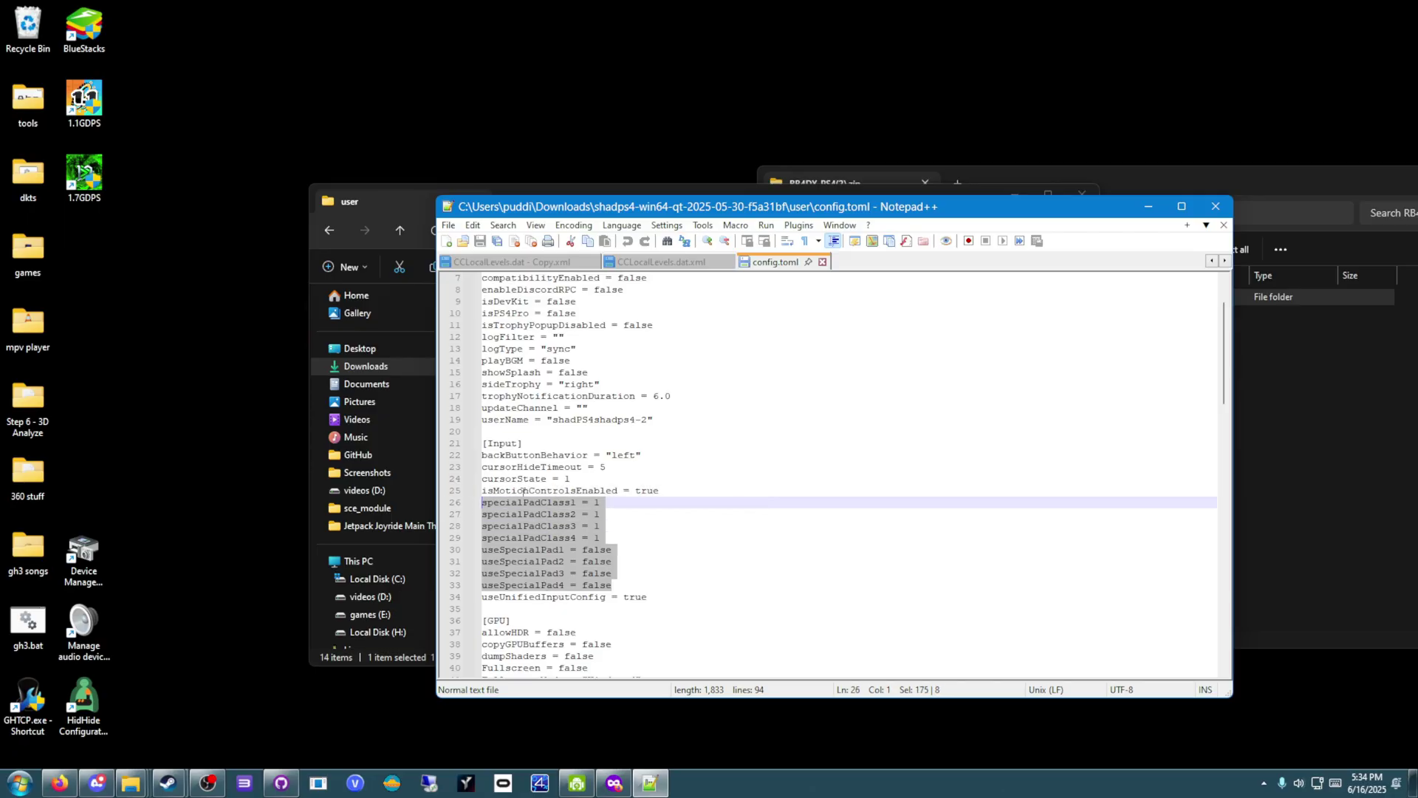
pyautogui.click(517, 550)
pyautogui.press('Up')
pyautogui.press('Up')
pyautogui.press('Up')
pyautogui.press('Up')
pyautogui.press('Down')
pyautogui.press('Down')
pyautogui.press('Down')
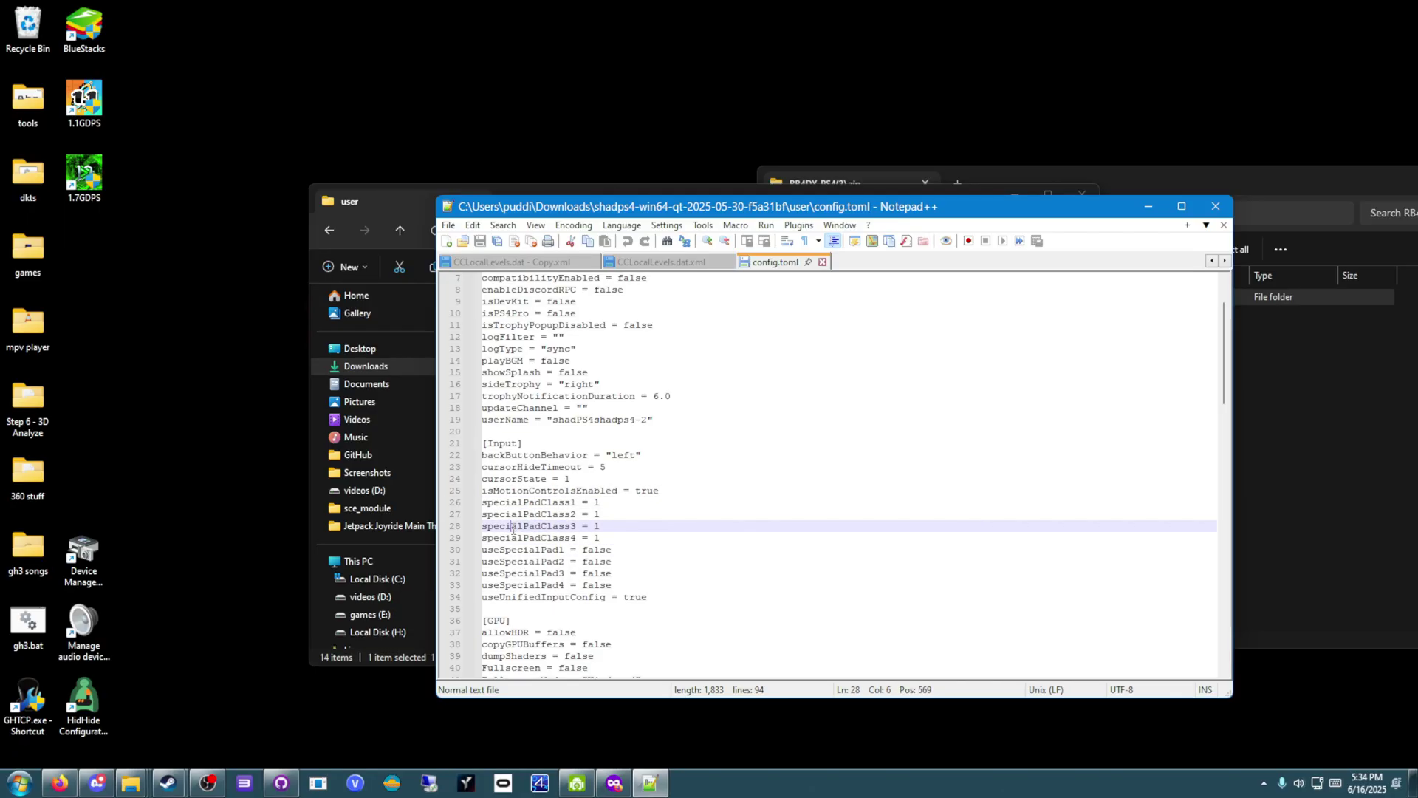
pyautogui.press('Left')
pyautogui.click(524, 505)
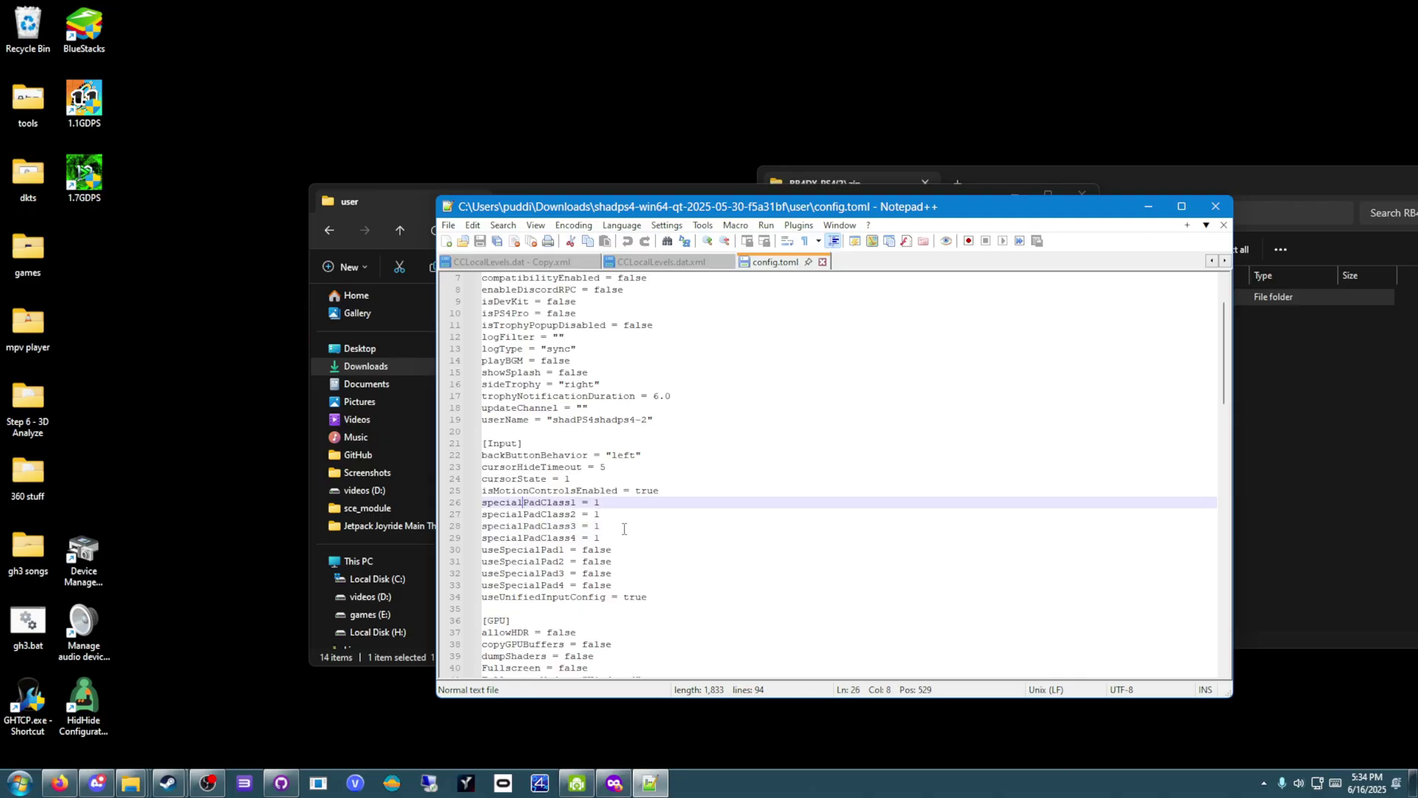
pyautogui.moveTo(621, 505); pyautogui.dragTo(476, 505)
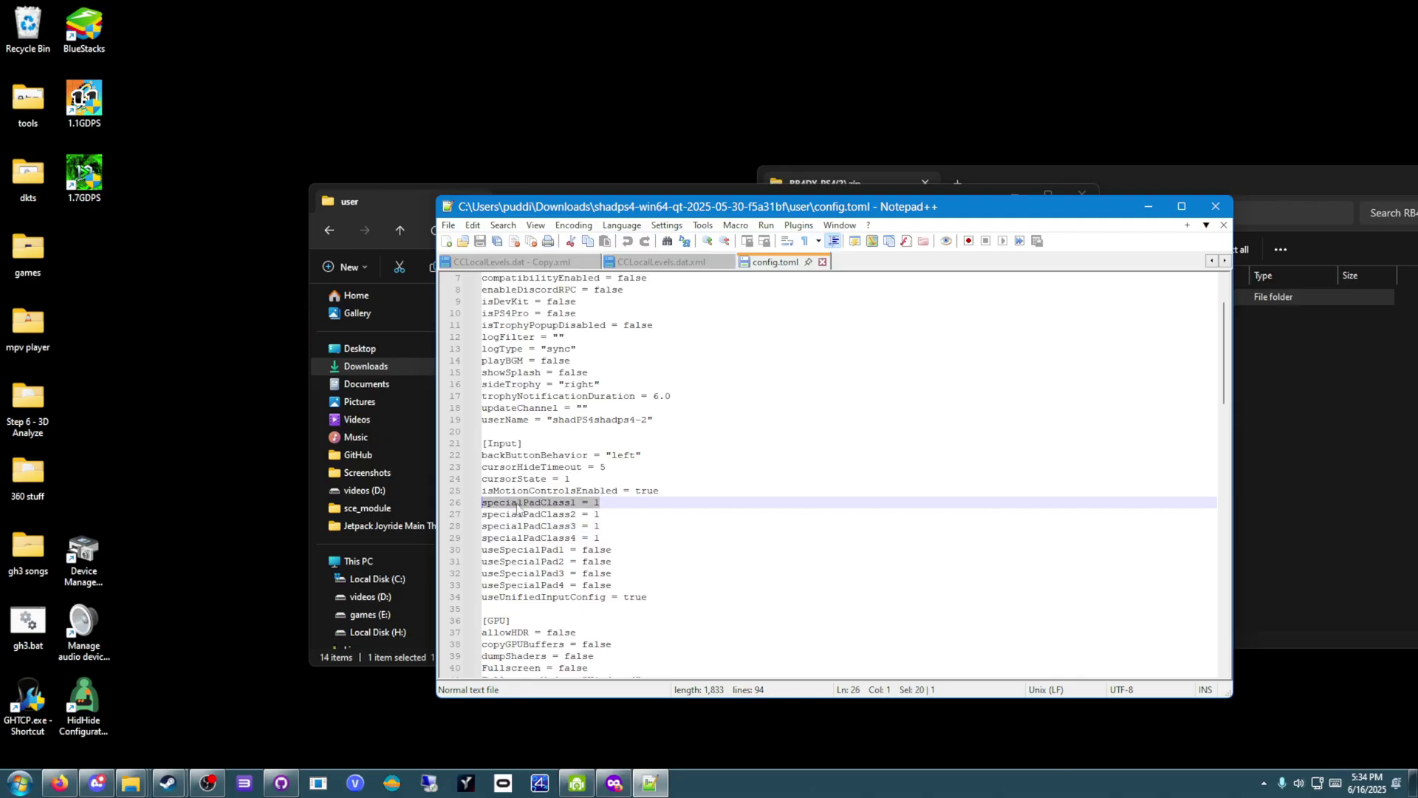
pyautogui.moveTo(614, 551); pyautogui.dragTo(447, 554)
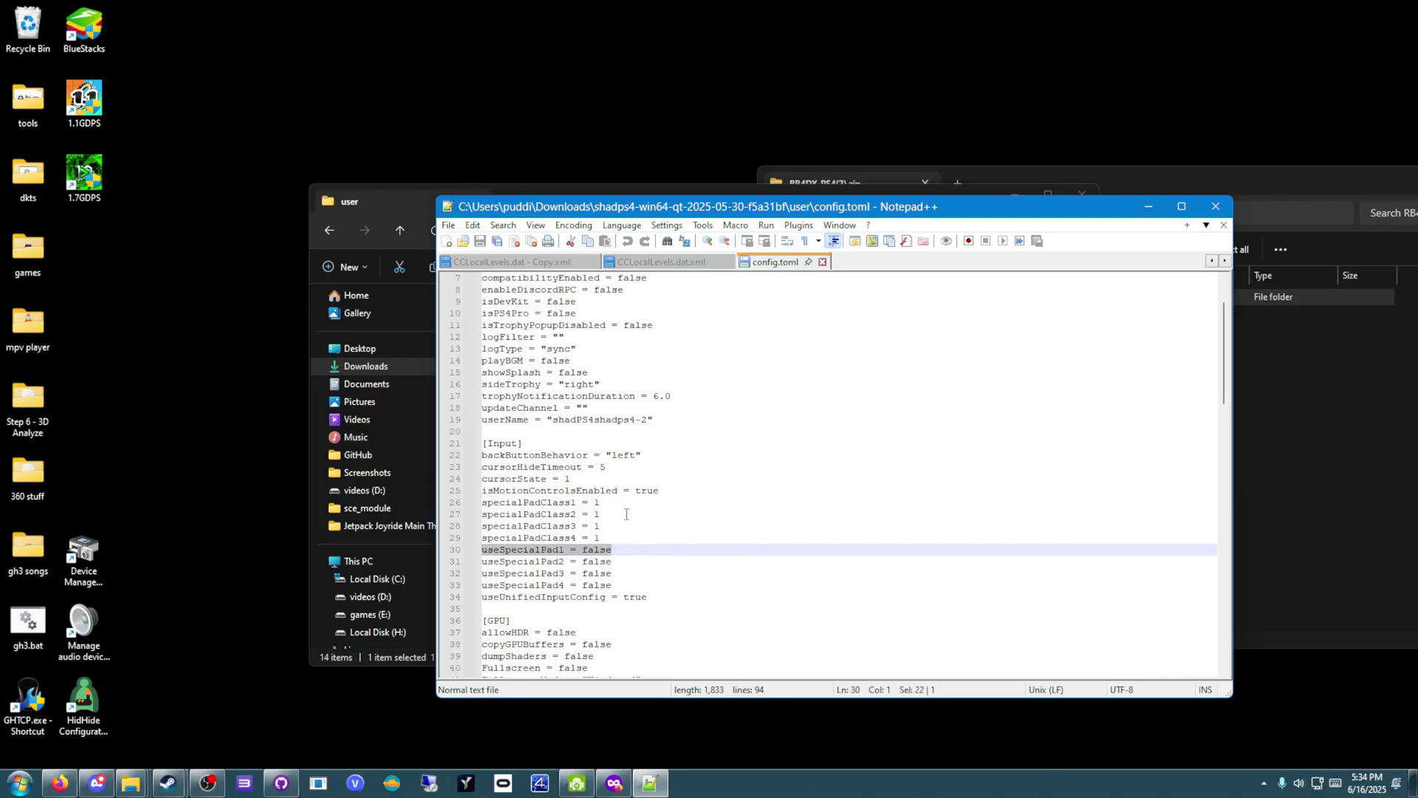
pyautogui.moveTo(623, 569); pyautogui.dragTo(447, 505)
pyautogui.click(736, 582)
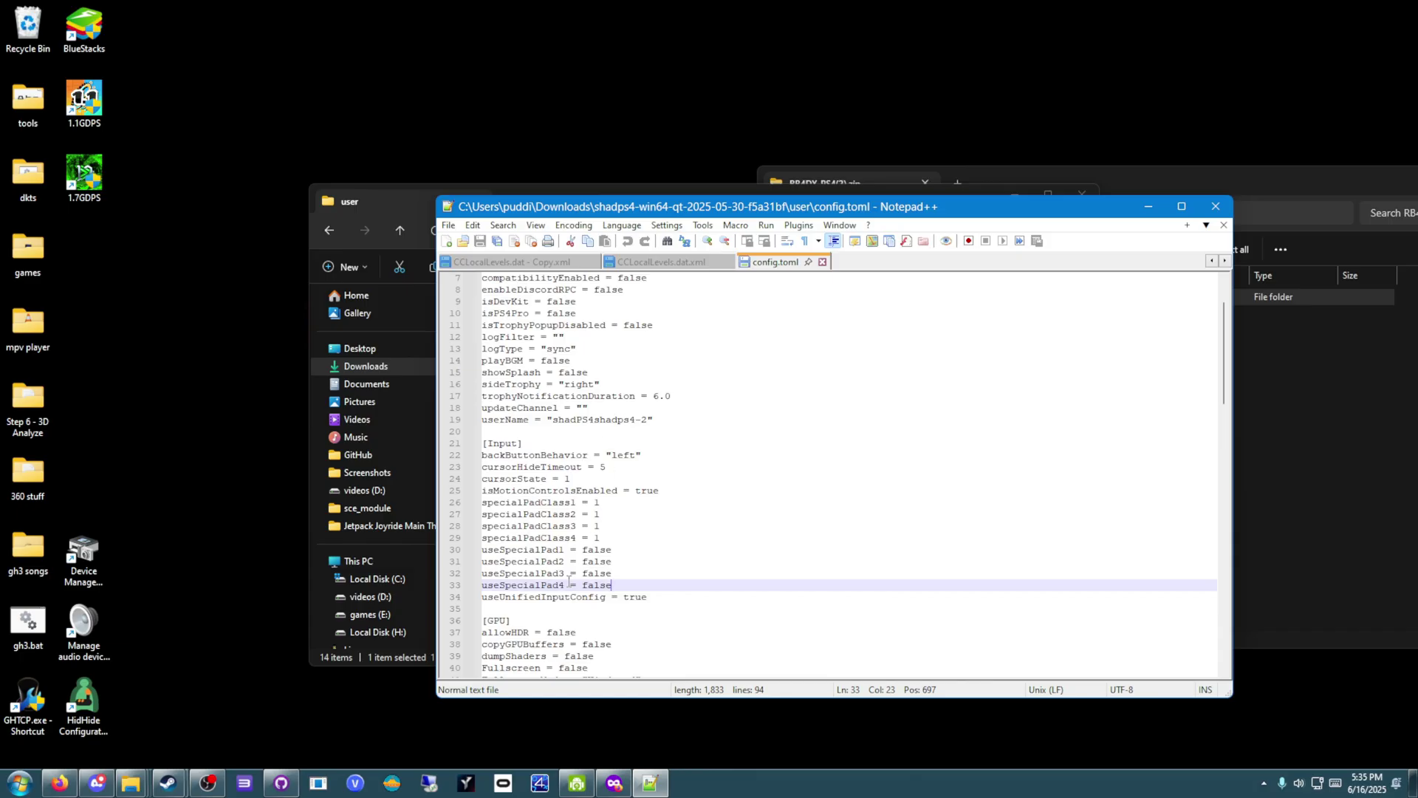
# Set useSpecialPad1 to true in config.toml and save the file.
pyautogui.doubleClick(607, 550)
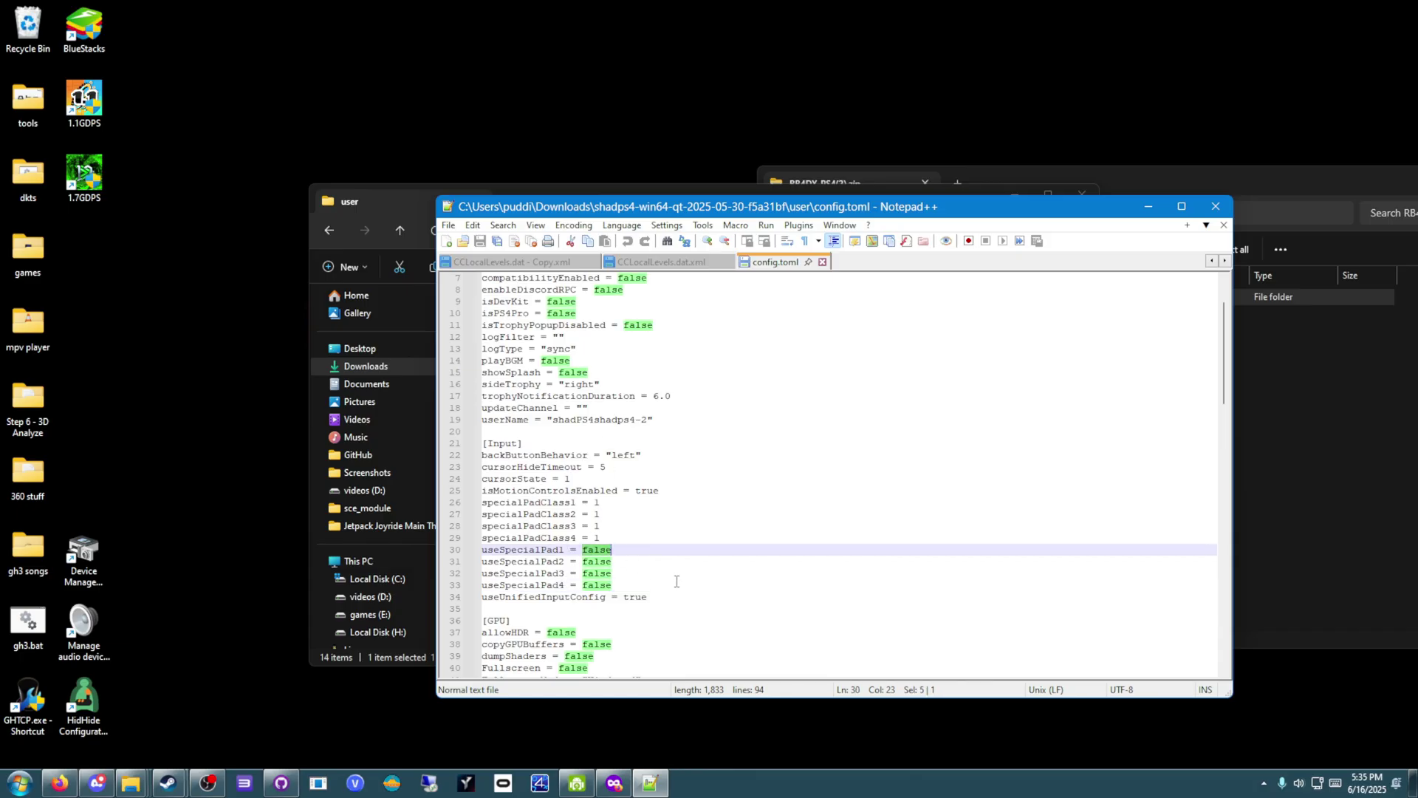
pyautogui.write('true')
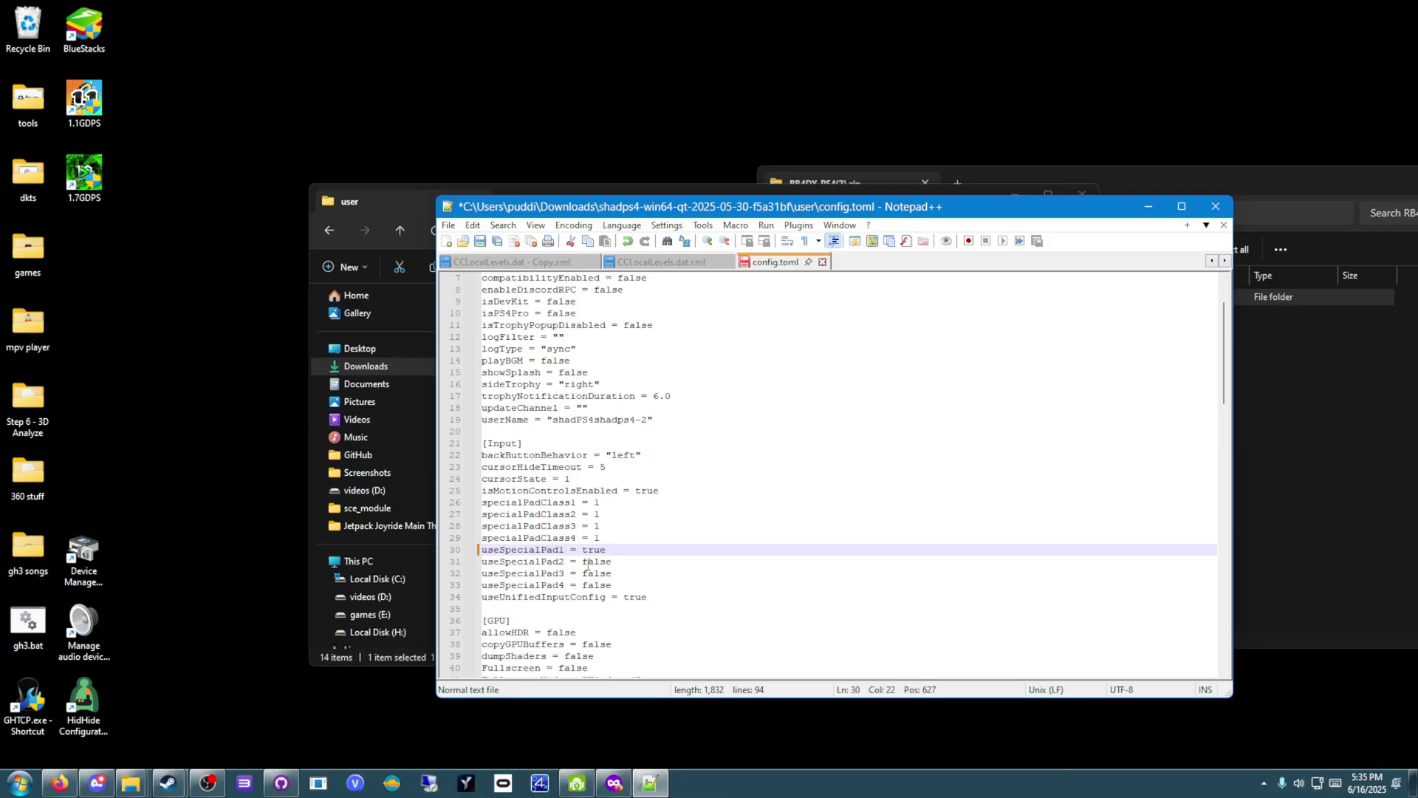
pyautogui.moveTo(607, 505); pyautogui.dragTo(489, 493)
pyautogui.click(611, 502)
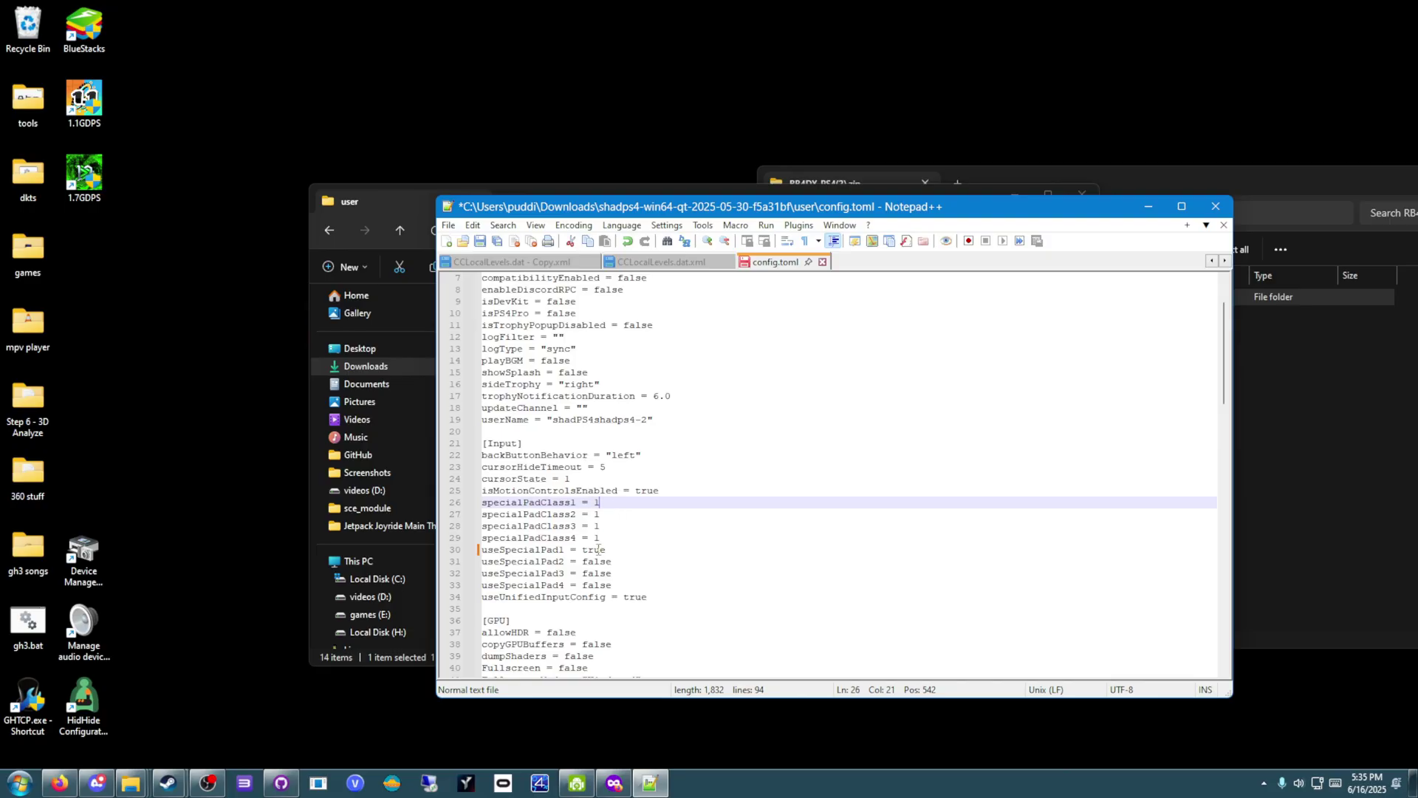
pyautogui.hotkey('ctrl', 's')
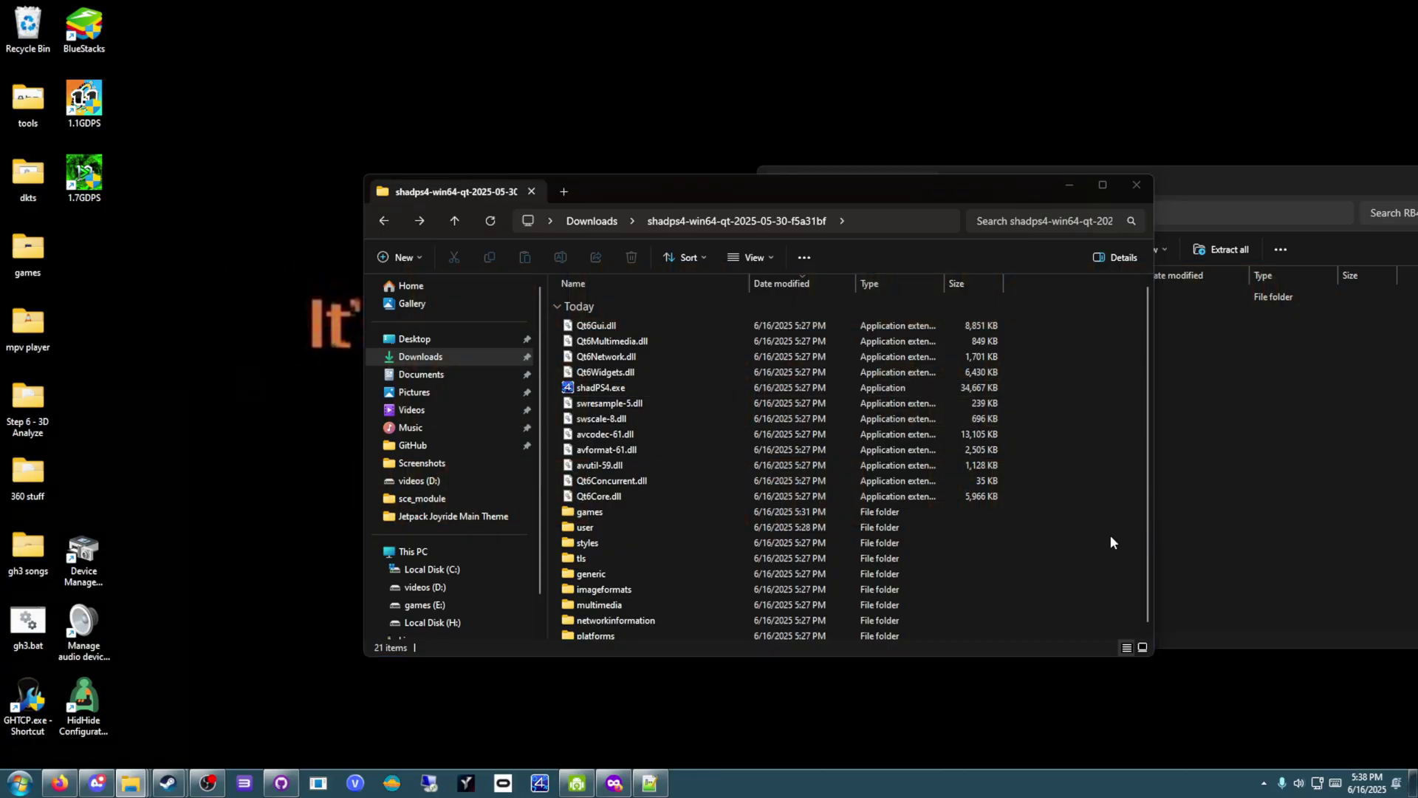
# Search the computer for x360ce, open its x360ce-new folder and launch x360ce.exe.
pyautogui.press('super')
pyautogui.write('x360ce')
pyautogui.click(148, 426)
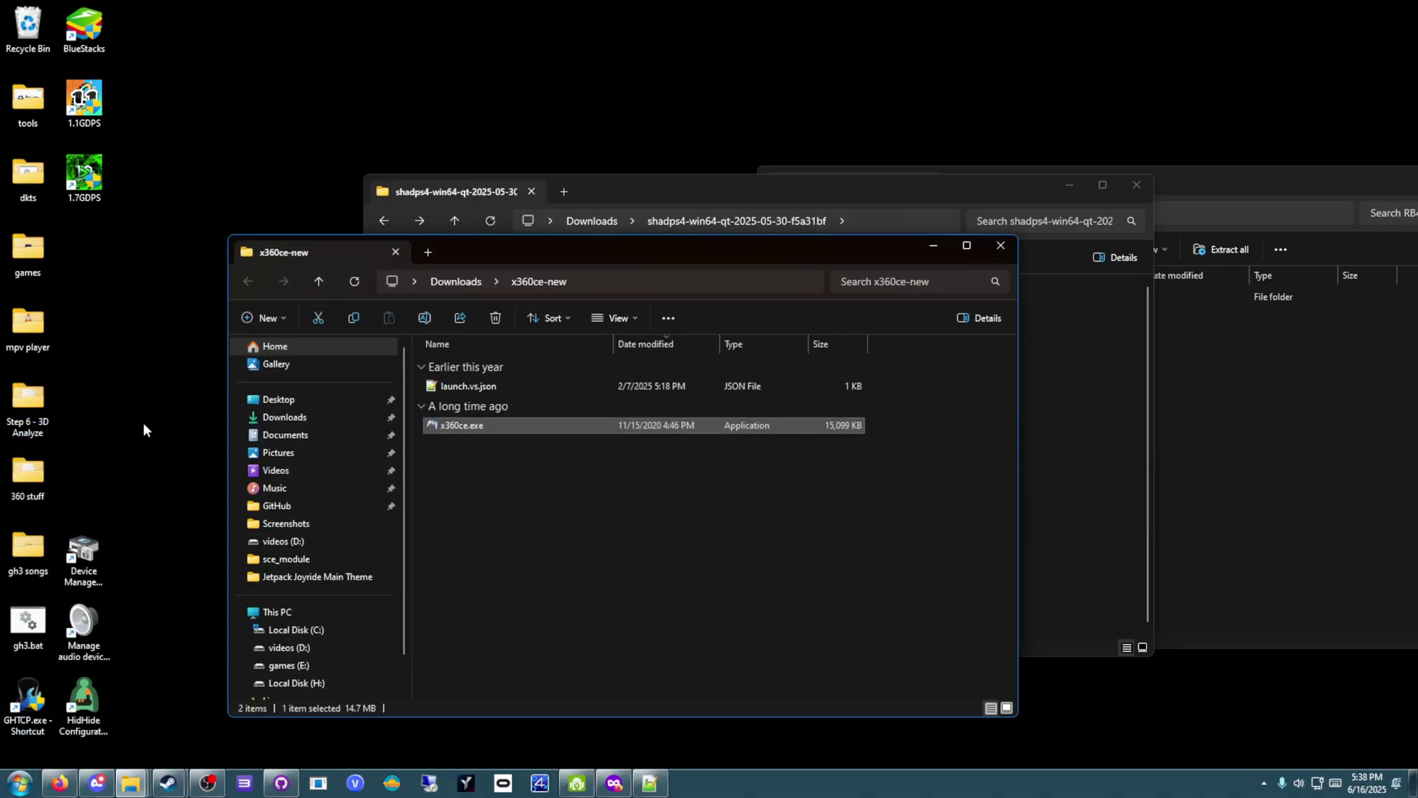
pyautogui.click(553, 530)
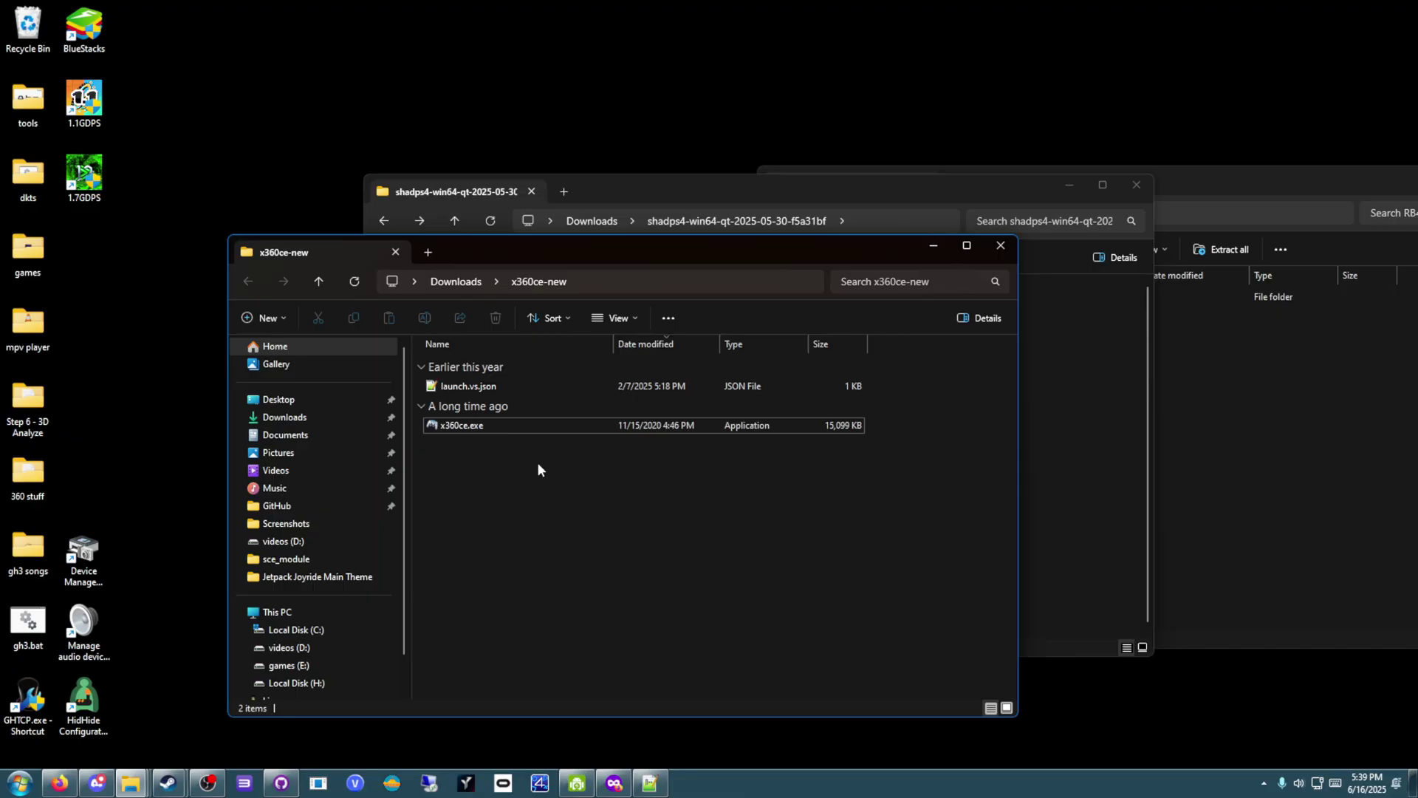
pyautogui.press('Return')
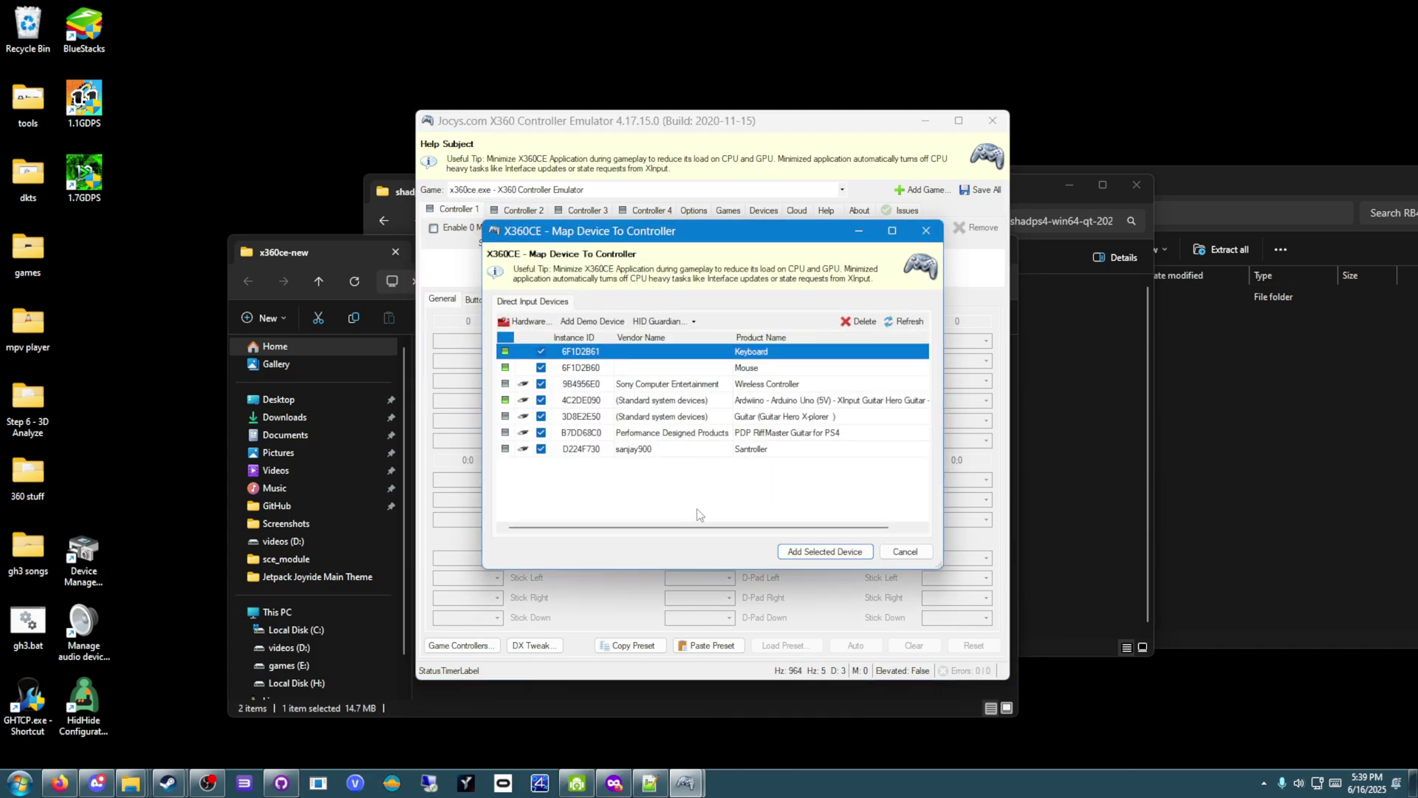
# Add the Ardwiino - Arduino Uno XInput Guitar Hero Guitar device to Controller 1.
pyautogui.click(768, 402)
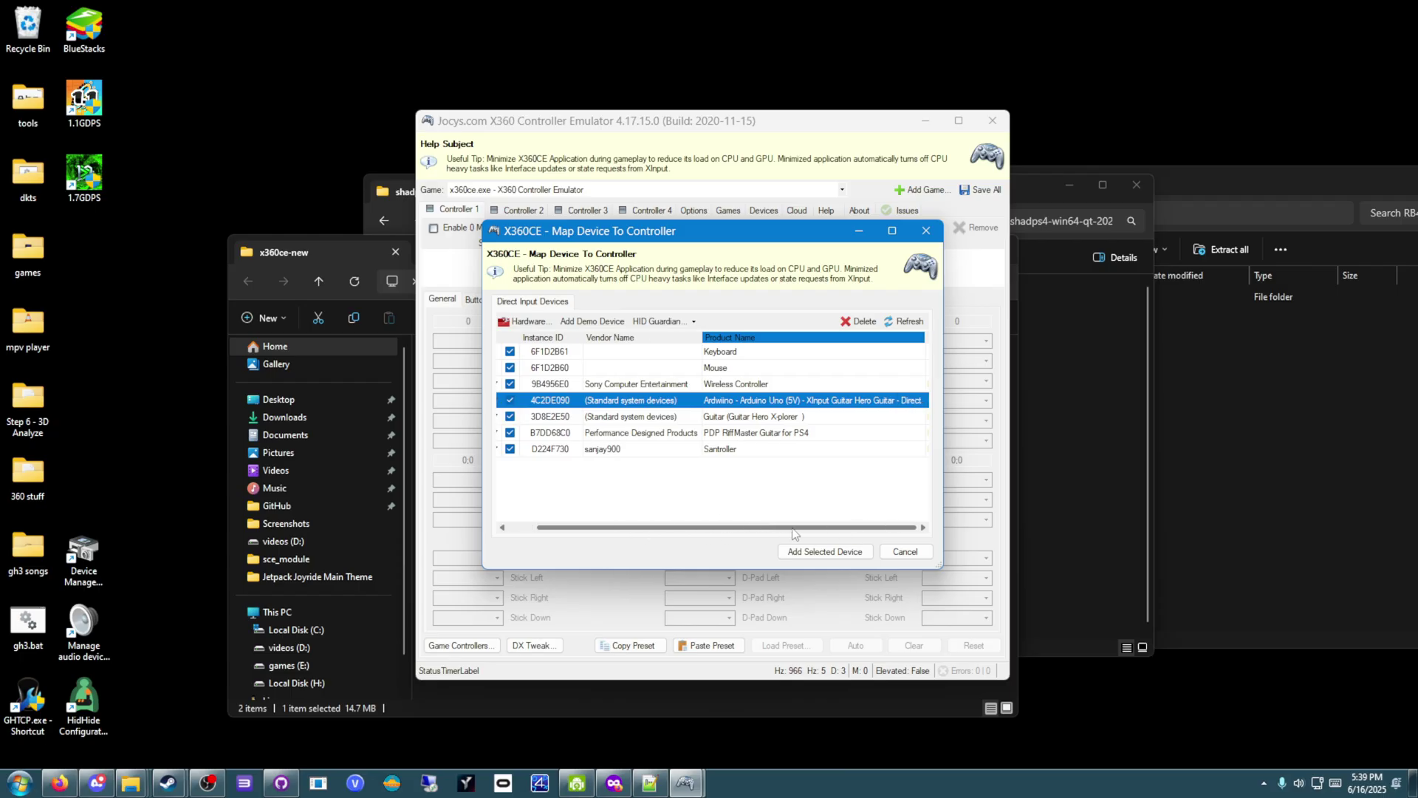
pyautogui.click(823, 551)
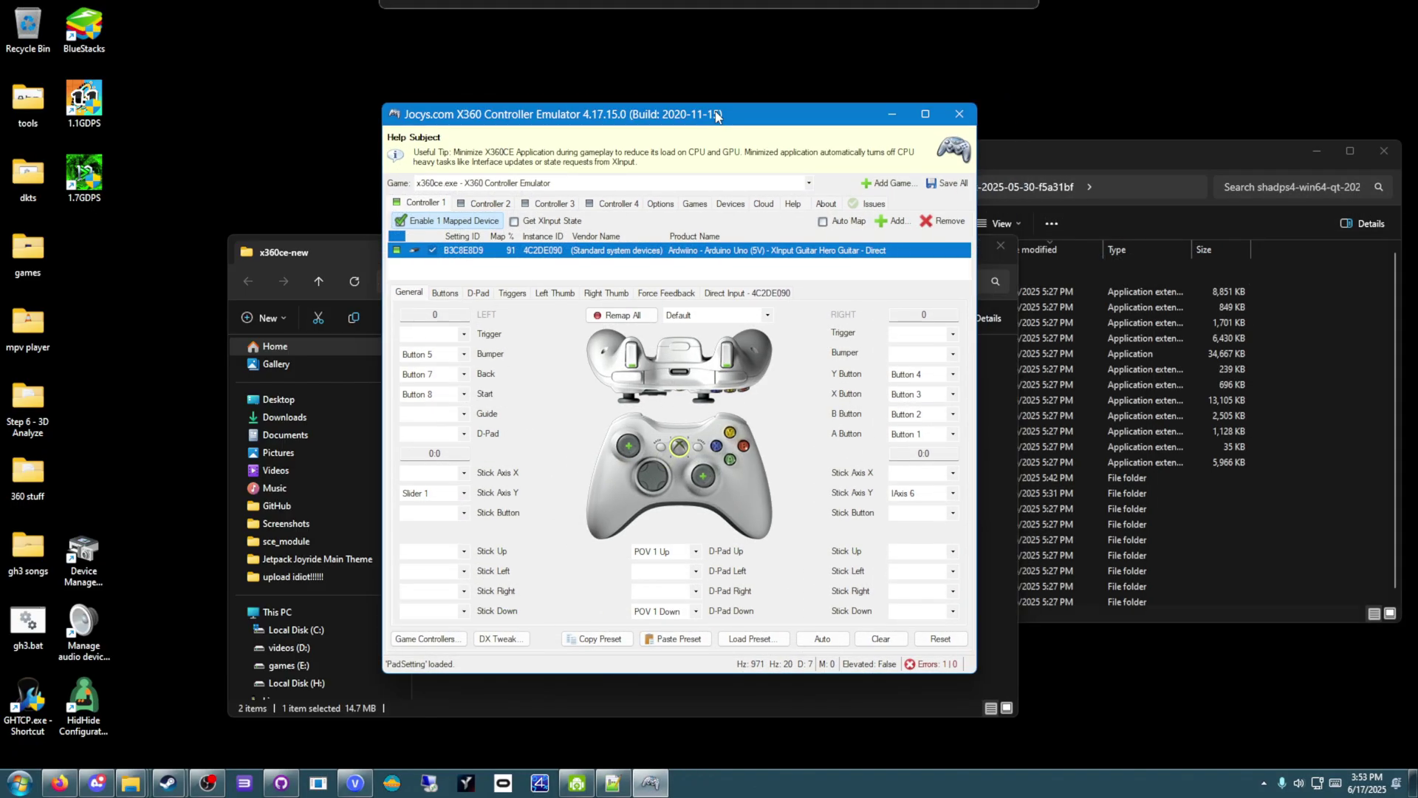
pyautogui.moveTo(739, 63); pyautogui.dragTo(752, 88)
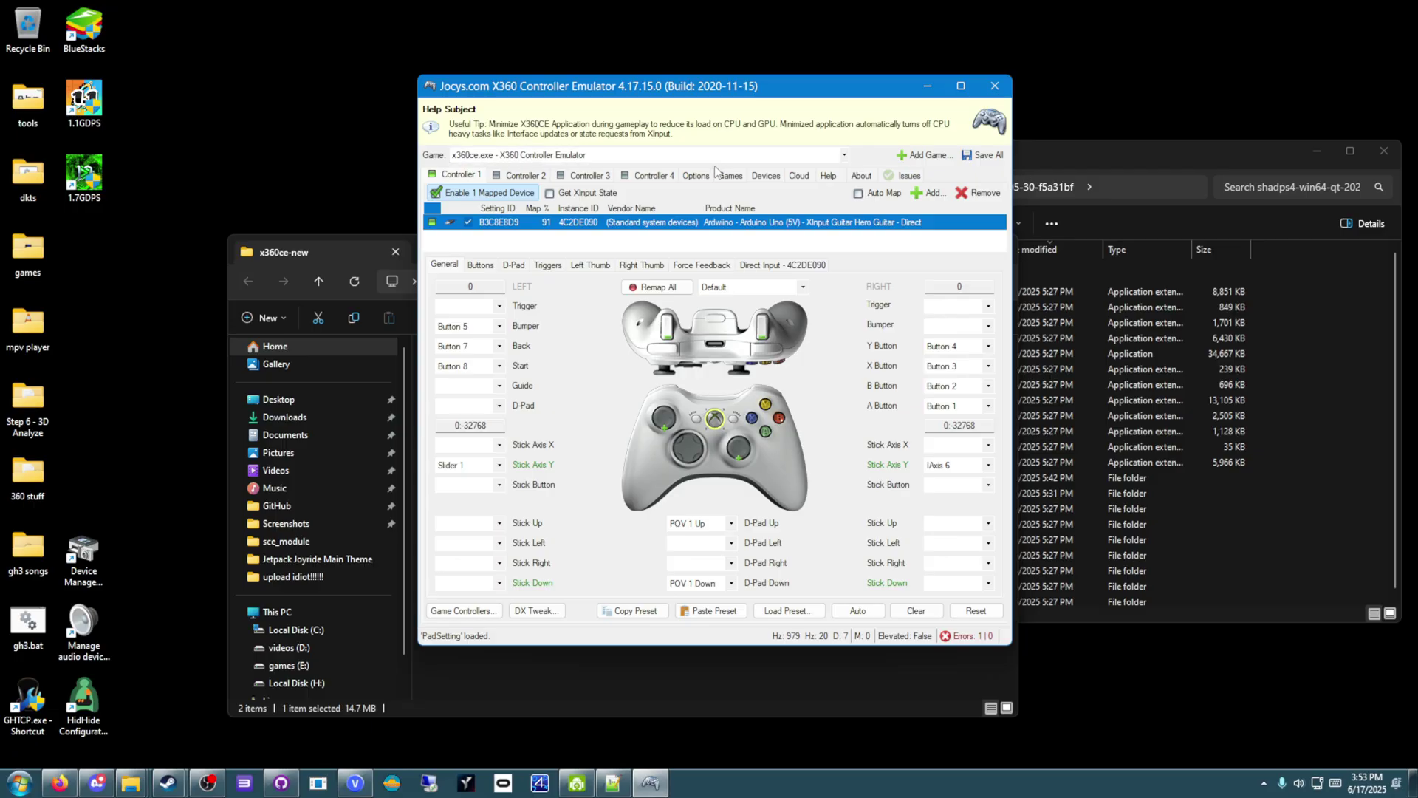
# Examine the mapping choices for the left Stick Button, including its Buttons list, without assigning anything.
pyautogui.click(452, 487)
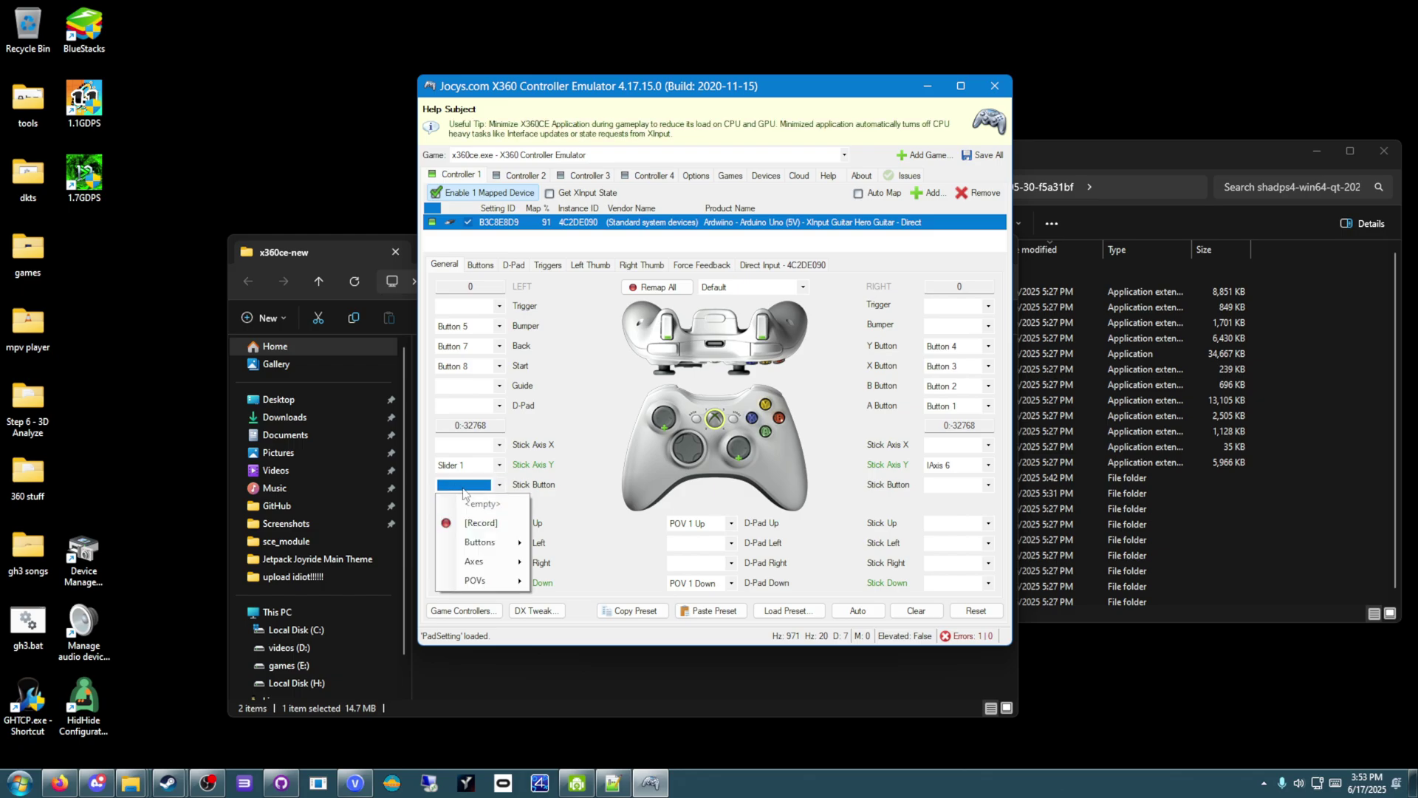
pyautogui.click(578, 388)
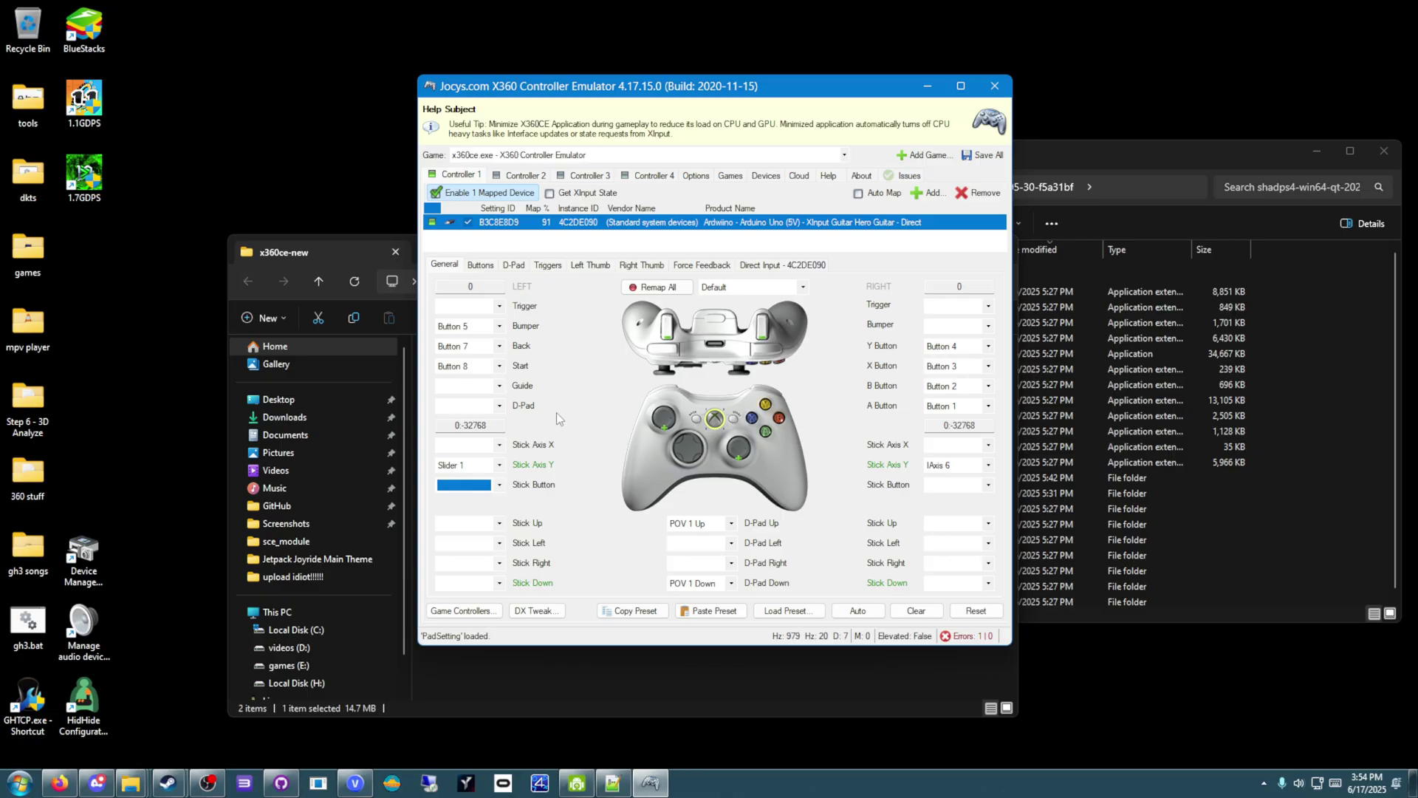
pyautogui.click(451, 484)
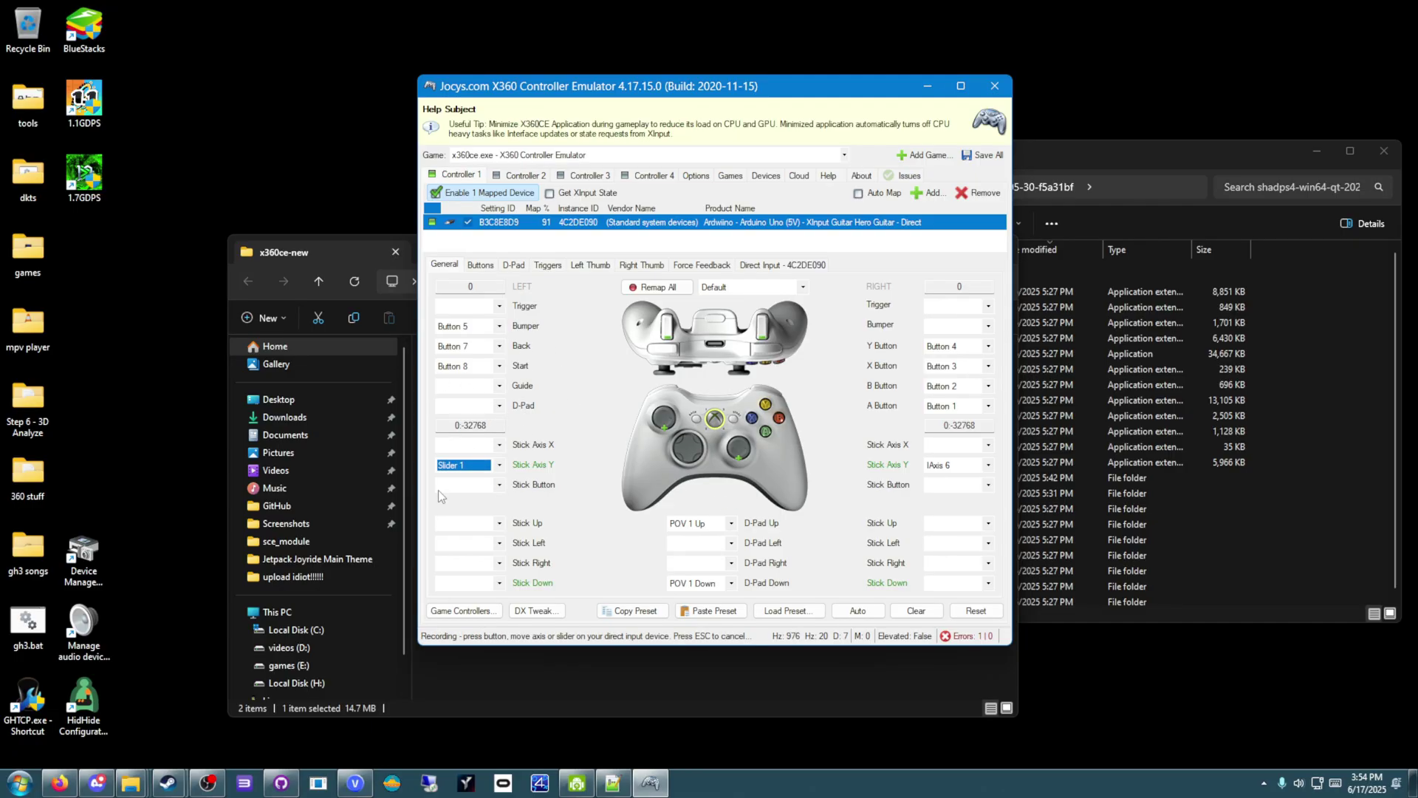
pyautogui.click(451, 484)
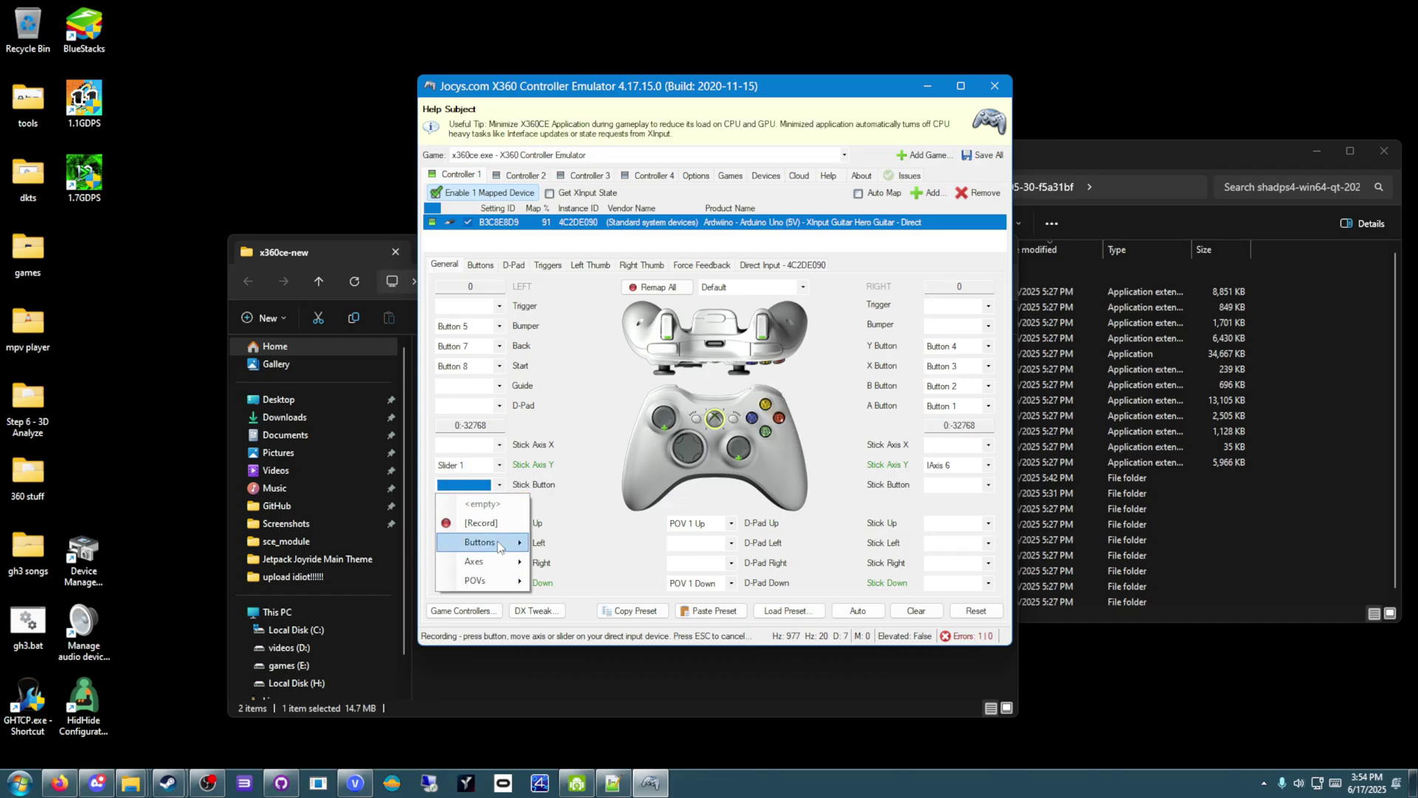
pyautogui.moveTo(488, 541)
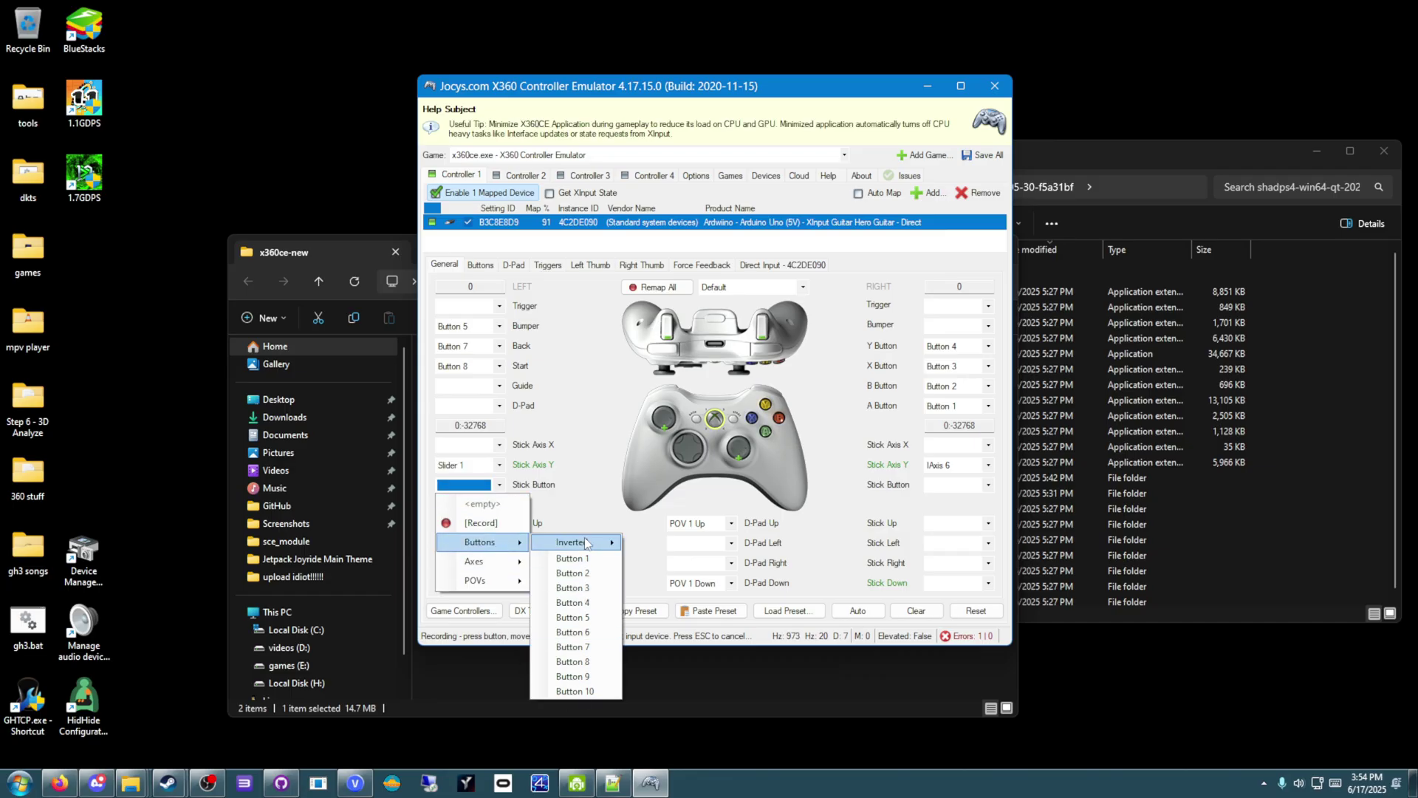
pyautogui.click(586, 439)
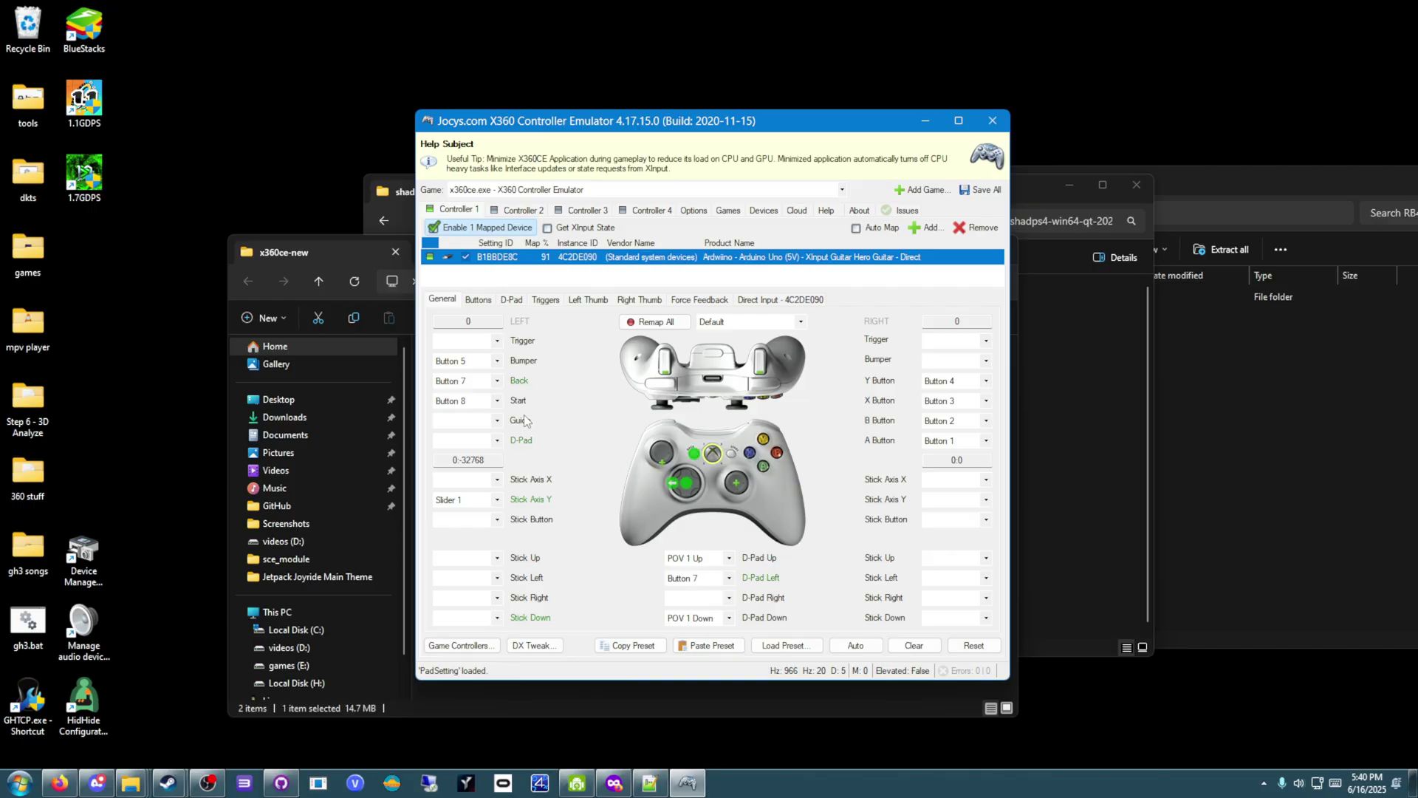
# Set the D-Pad Left mapping of Controller 1 to <empty>.
pyautogui.click(683, 578)
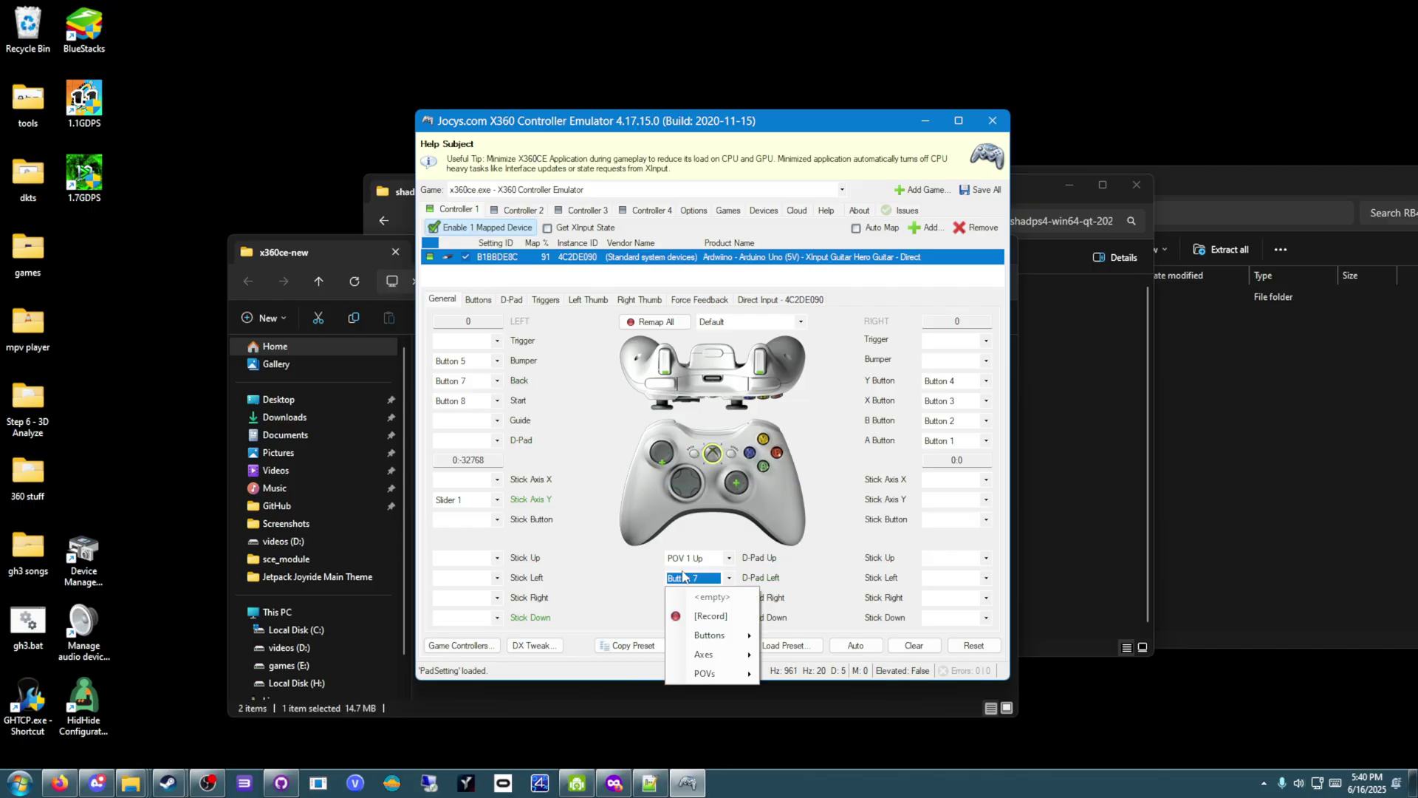
pyautogui.click(689, 597)
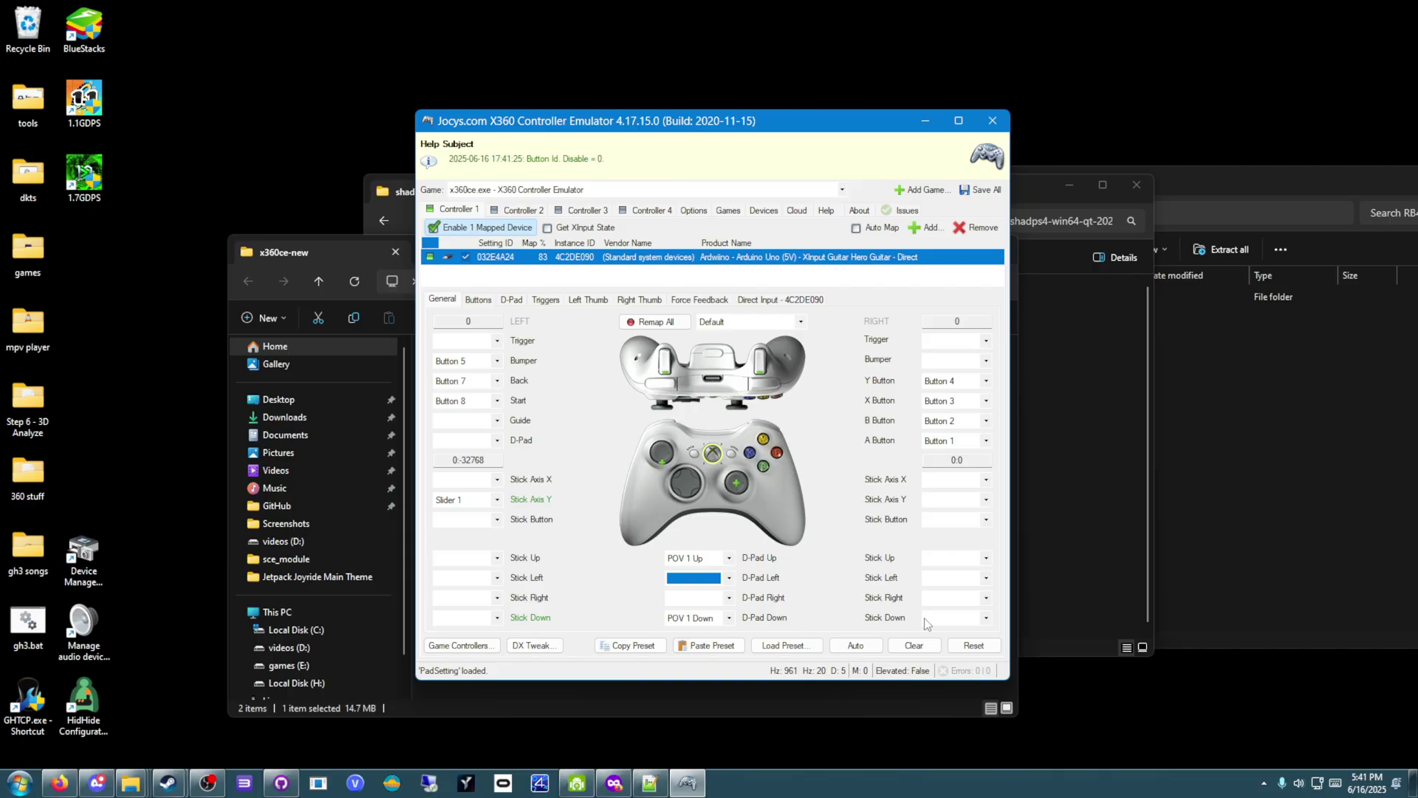
pyautogui.click(737, 500)
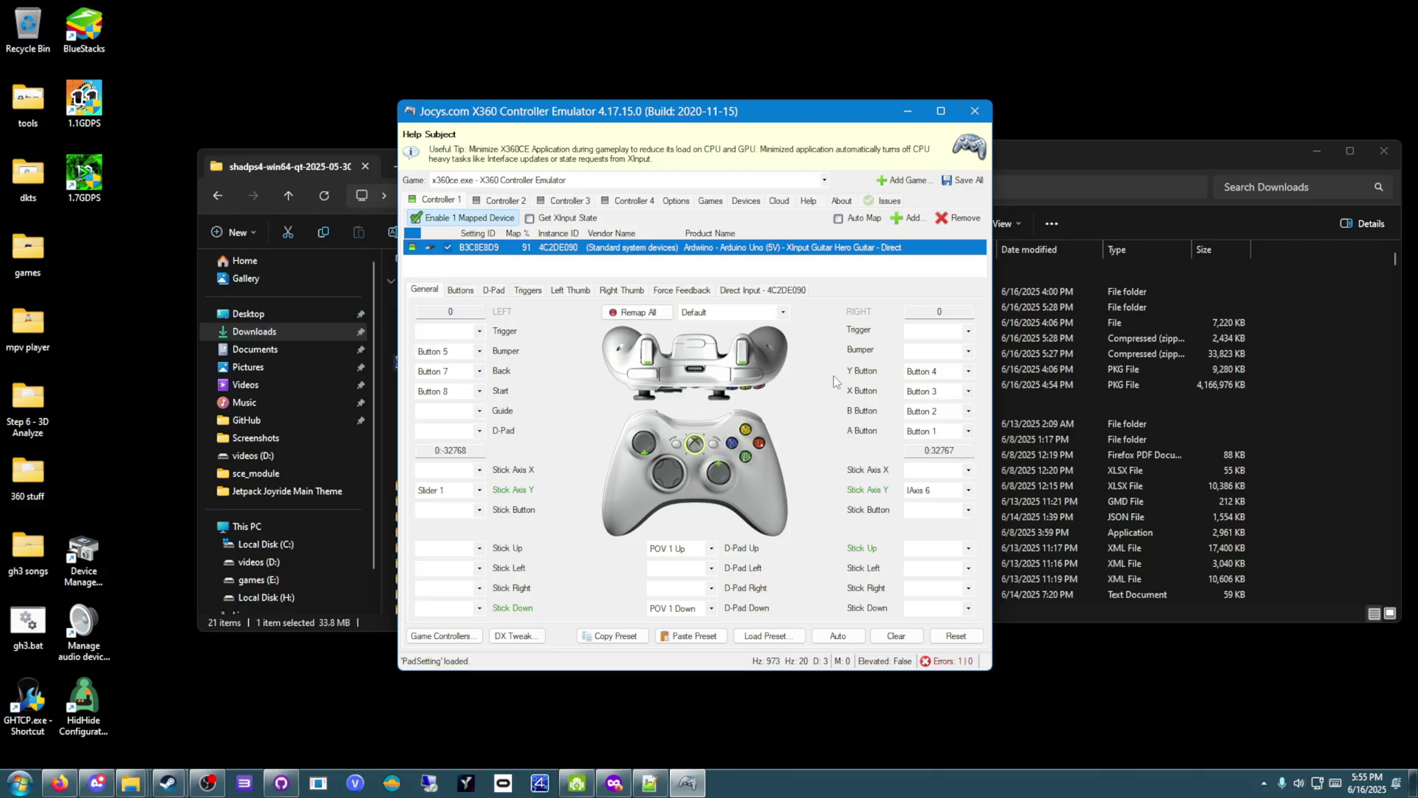
pyautogui.click(947, 516)
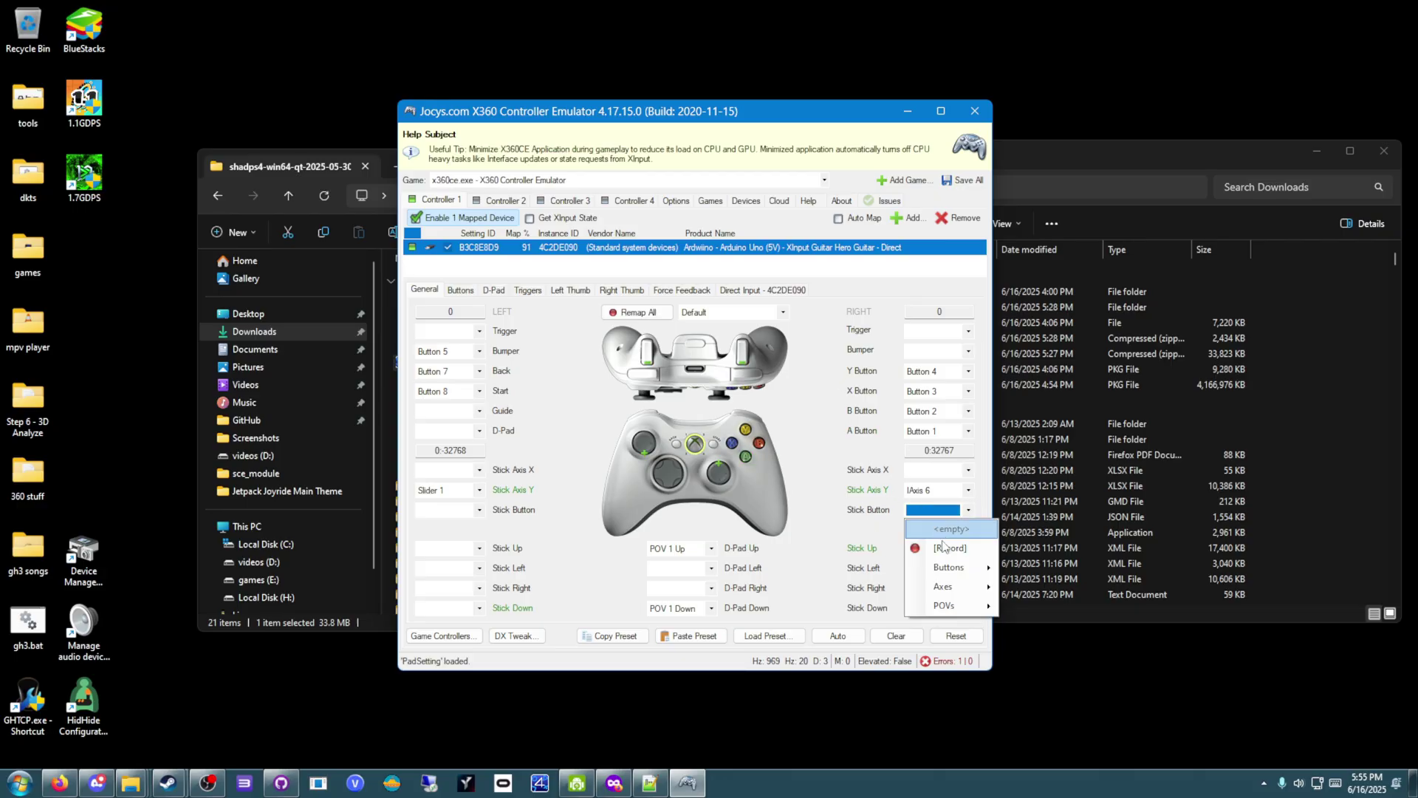
pyautogui.moveTo(965, 576)
pyautogui.click(898, 493)
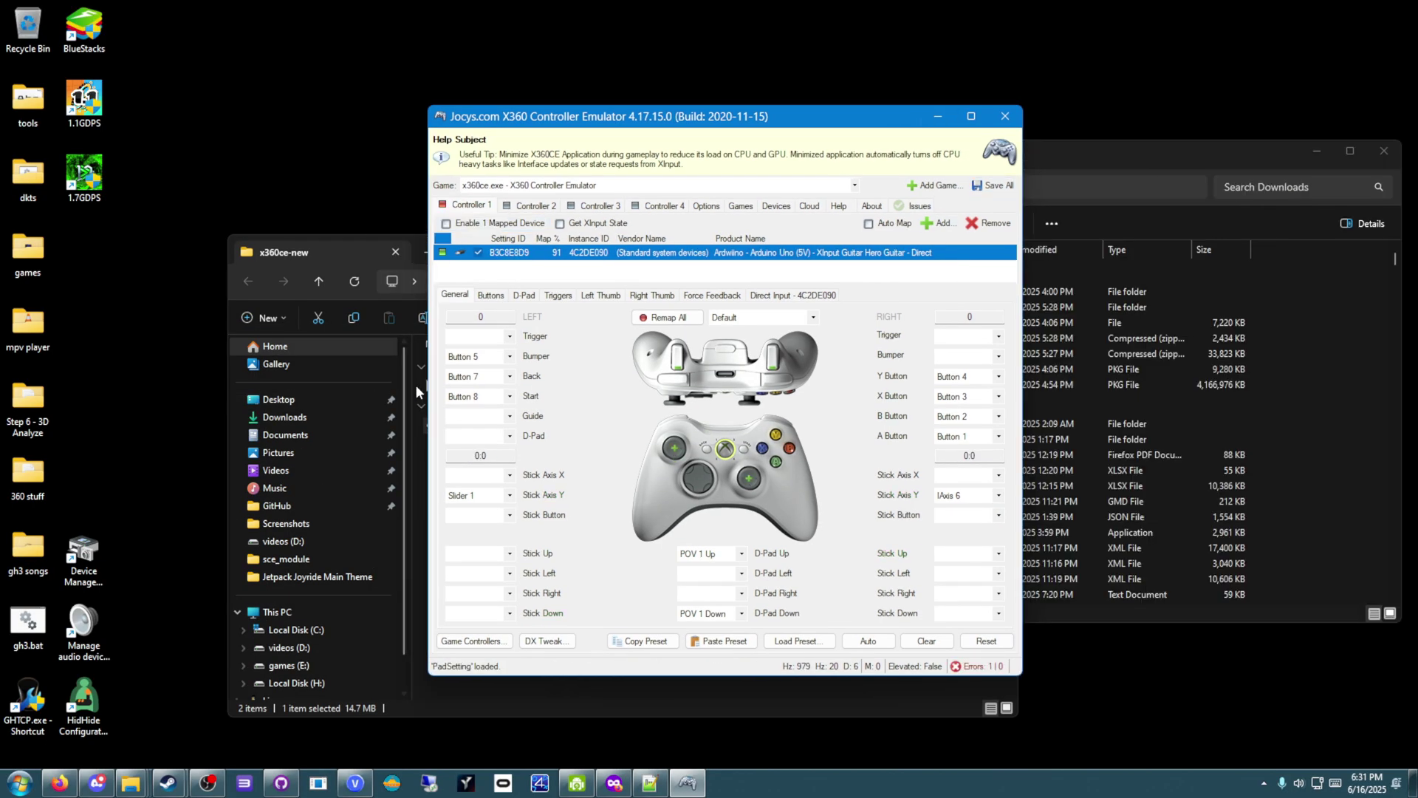
# Enable the mapped device for Controller 1 and close the x360ce-new folder window.
pyautogui.click(507, 226)
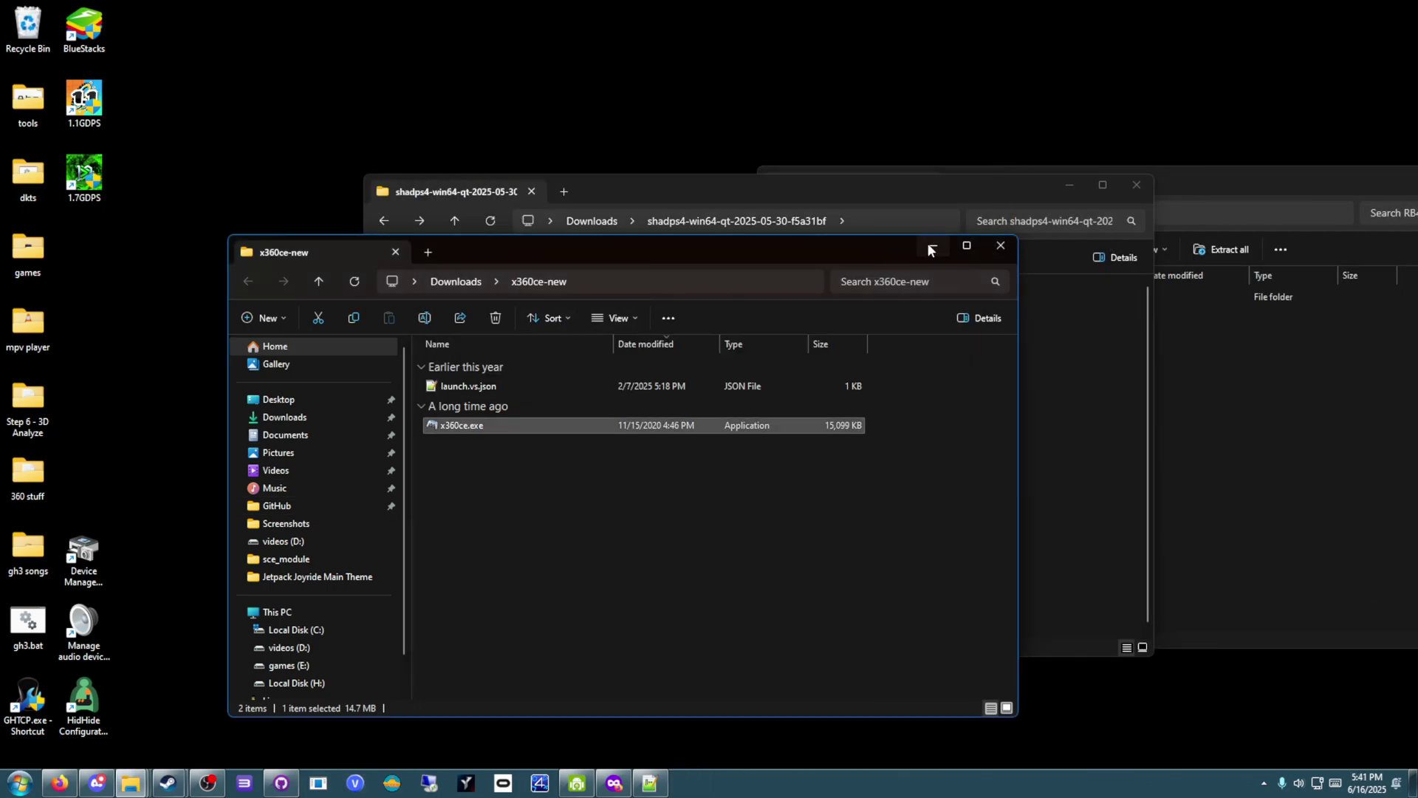
pyautogui.click(1000, 246)
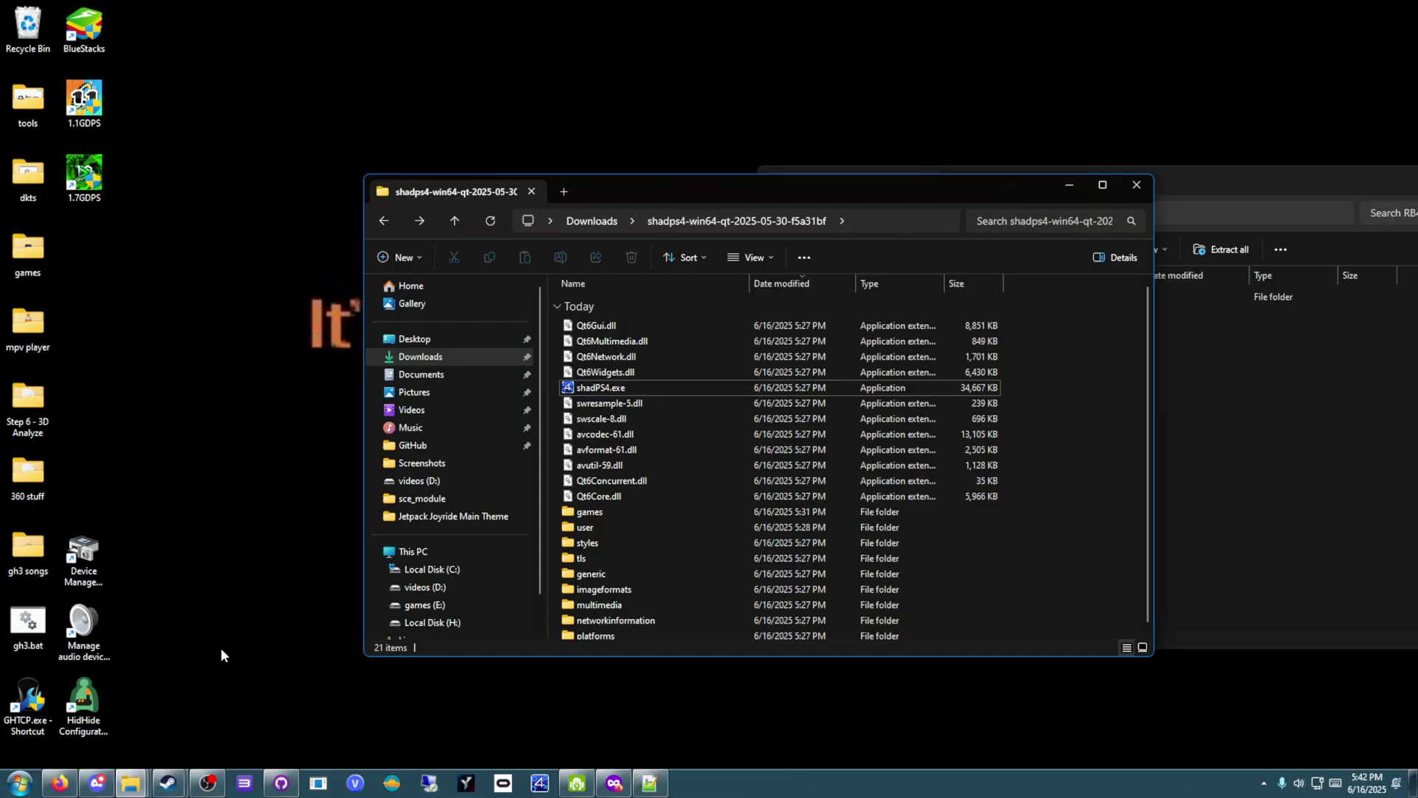
# Launch the HidHide configuration client and make sure Inverse application cloak is enabled.
pyautogui.doubleClick(84, 706)
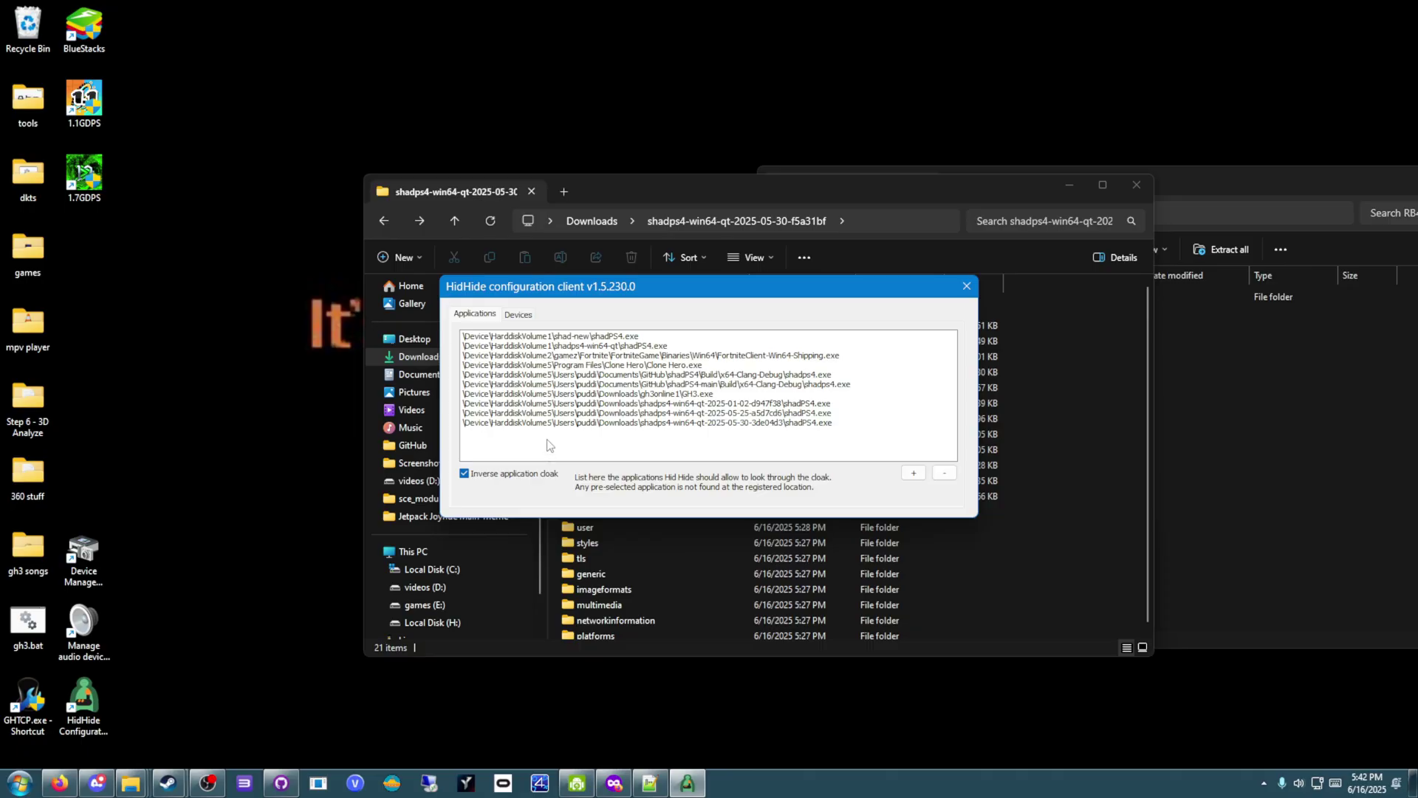
pyautogui.click(464, 474)
pyautogui.click(465, 473)
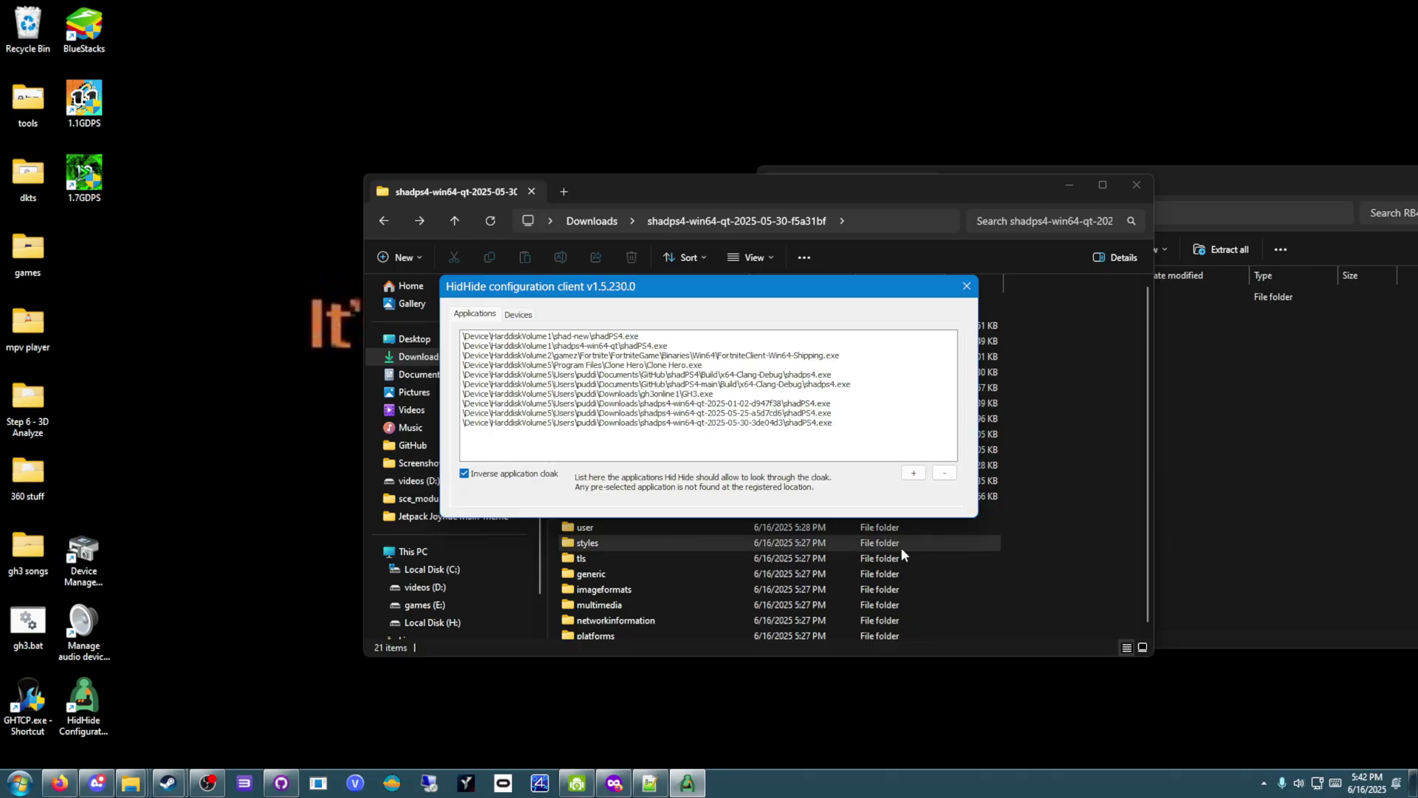
# Add shadPS4.exe from the shadps4-win64-qt-2025-05-30-f5a31bf folder in Downloads to HidHide's application list.
pyautogui.click(914, 473)
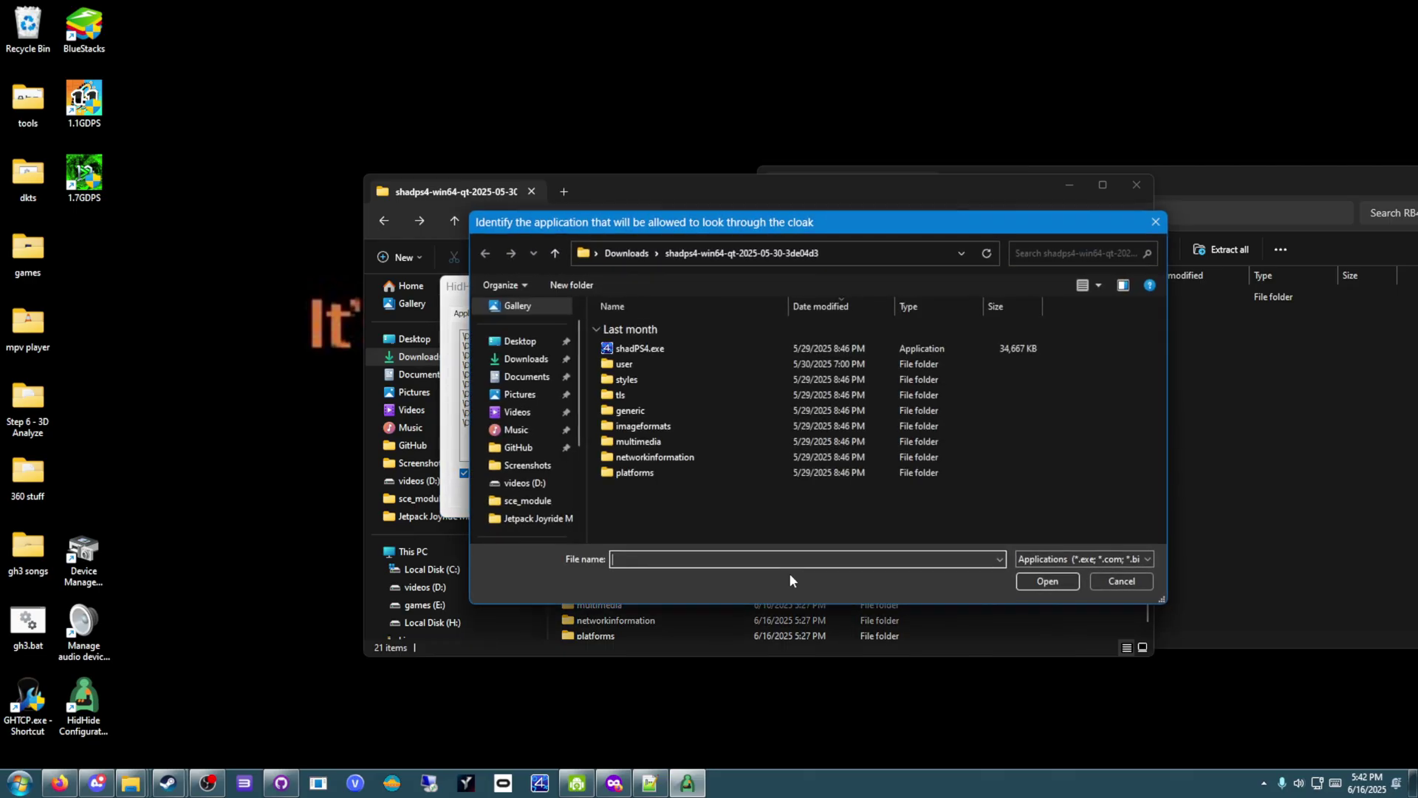
pyautogui.click(521, 359)
pyautogui.scroll(5, 650, 434)
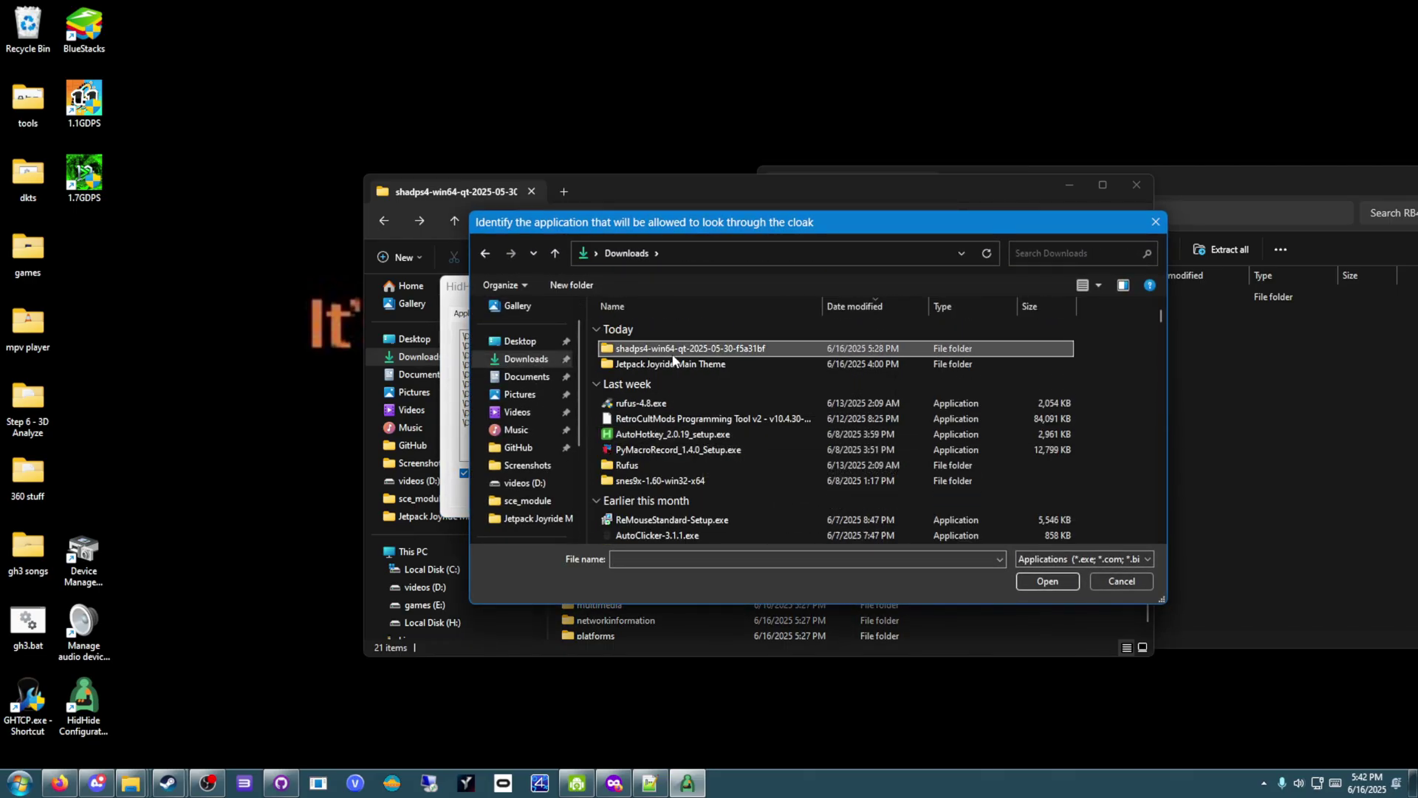
pyautogui.doubleClick(671, 348)
pyautogui.doubleClick(664, 348)
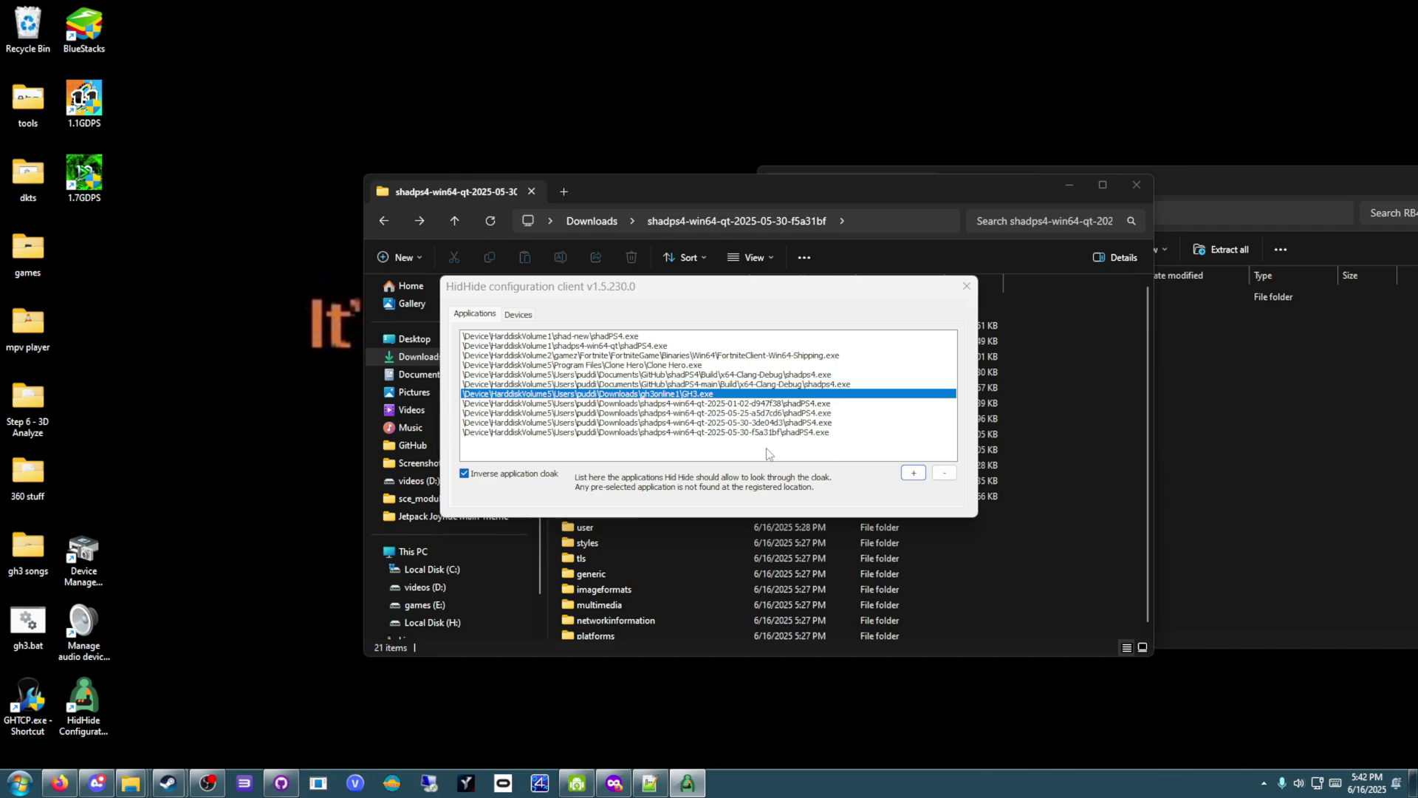
# Mark the Guitar (Santroller) device as hidden in HidHide's device list and close the configuration client.
pyautogui.moveTo(523, 321); pyautogui.dragTo(543, 345)
pyautogui.click(542, 340)
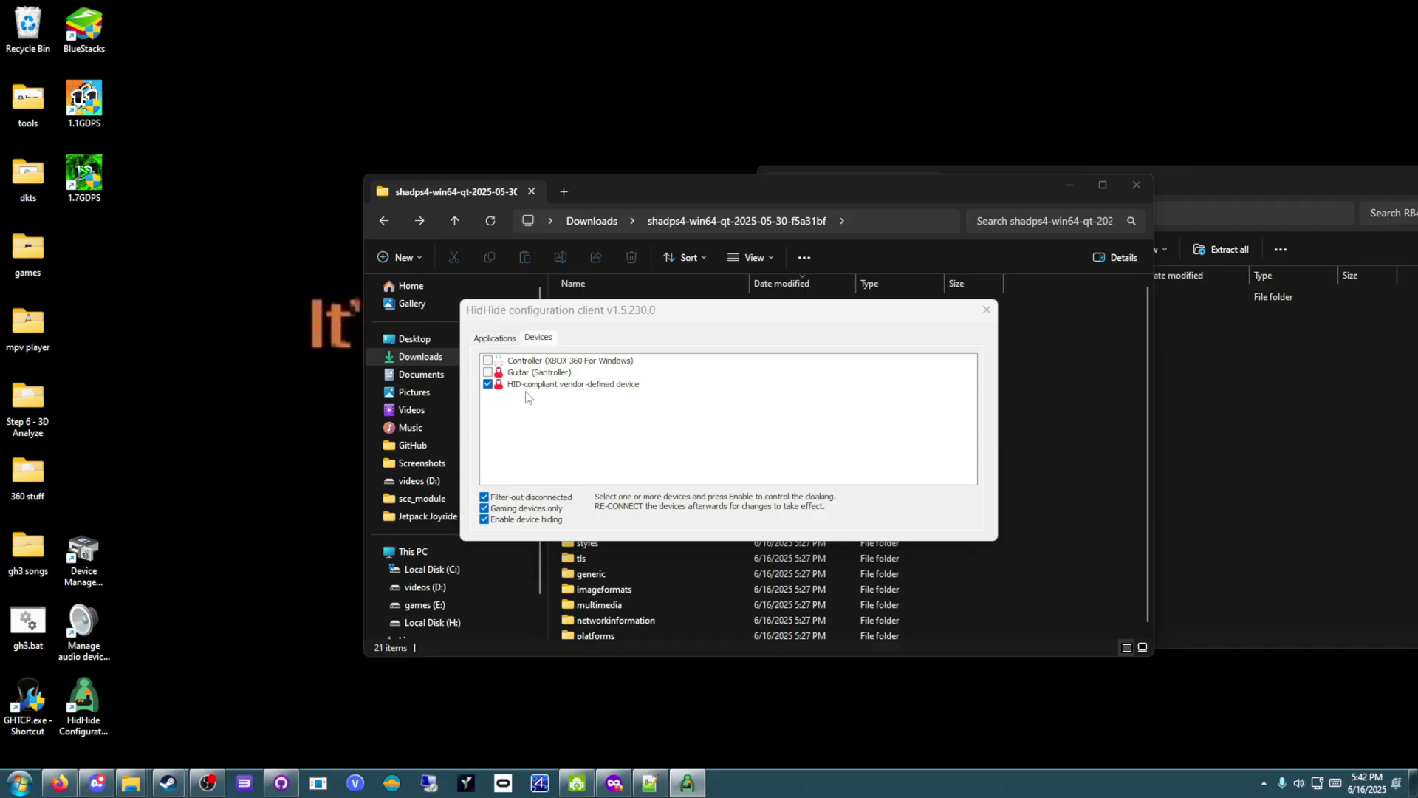
pyautogui.click(488, 373)
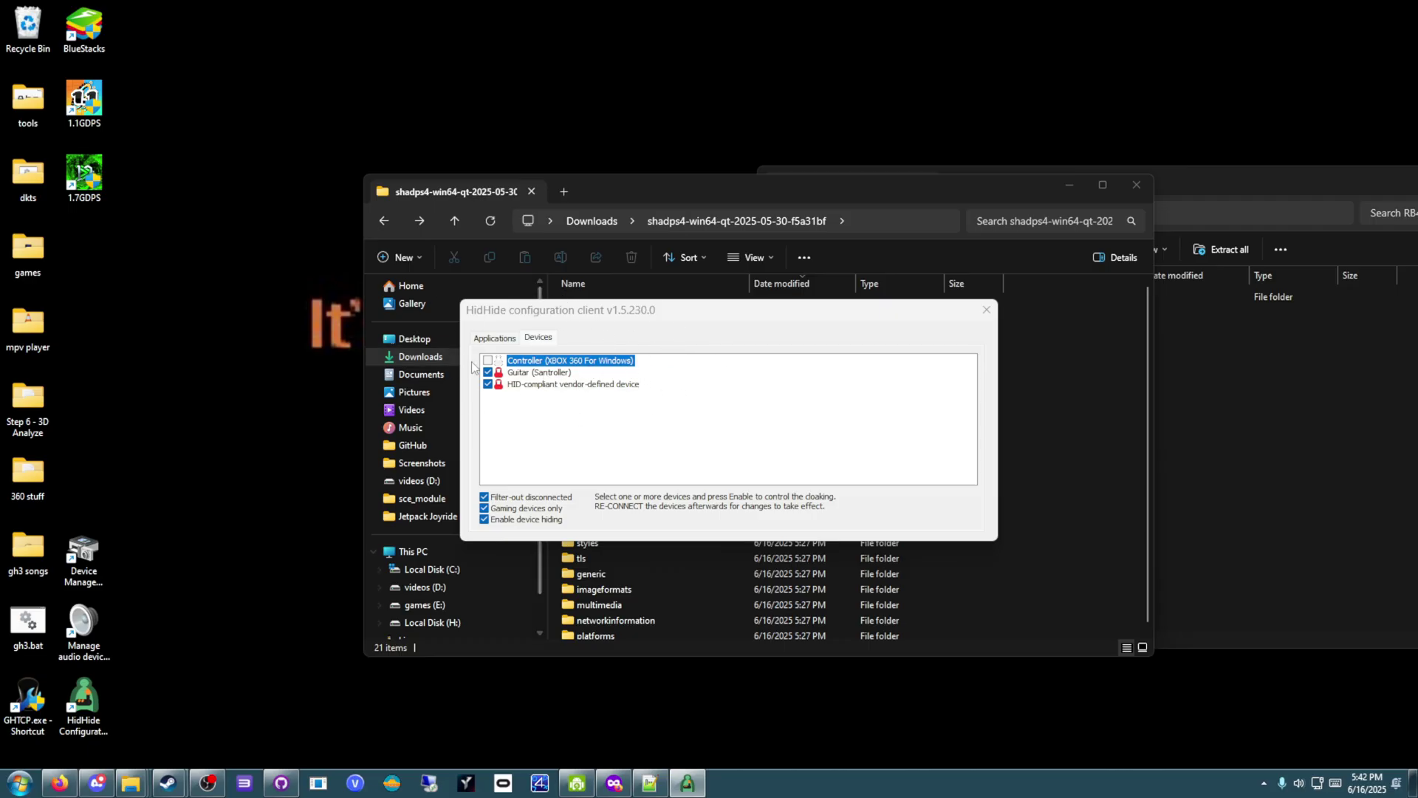
pyautogui.click(987, 310)
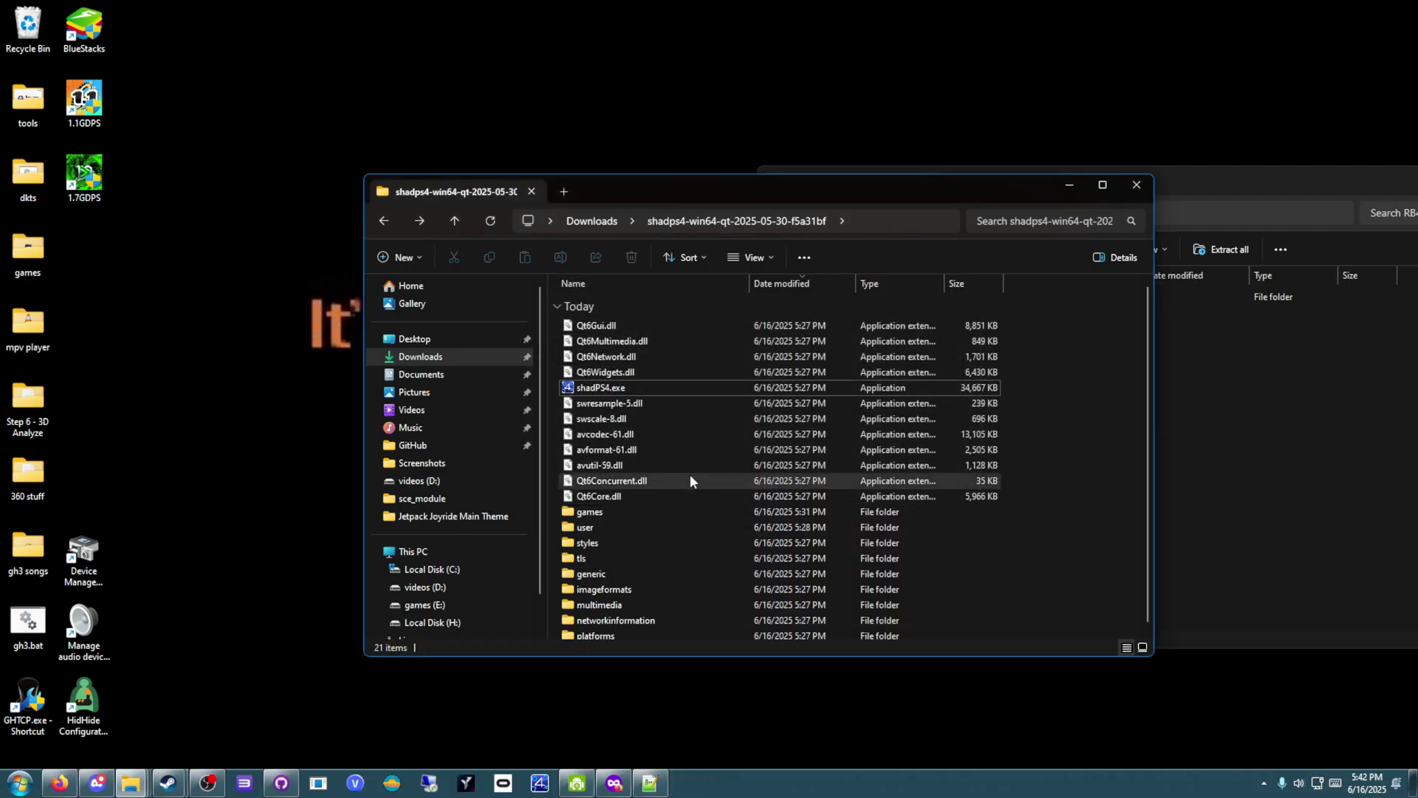
# Launch shadPS4.exe from the shadps4-win64-qt-2025-05-30-f5a31bf folder and open its settings.
pyautogui.doubleClick(656, 390)
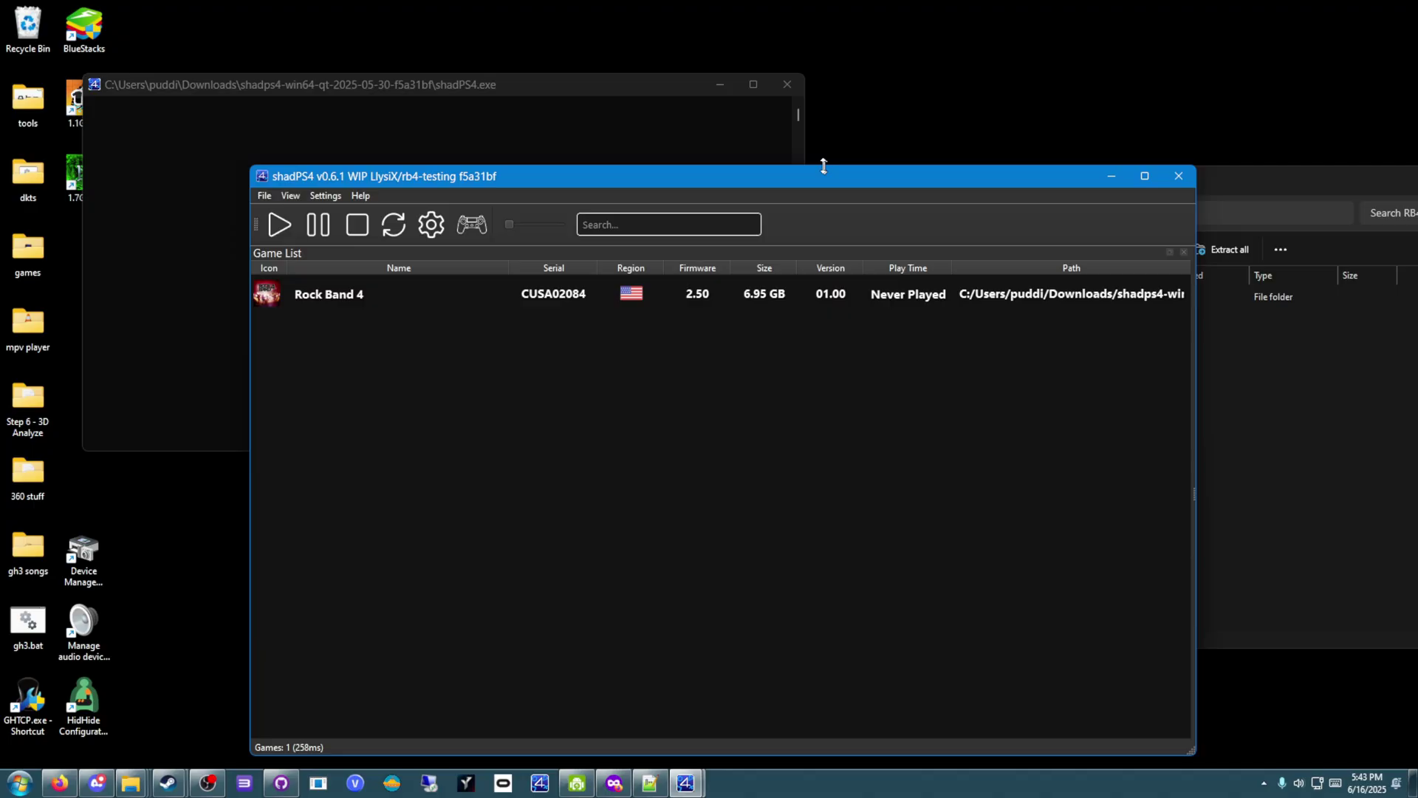
pyautogui.moveTo(822, 166); pyautogui.dragTo(726, 164)
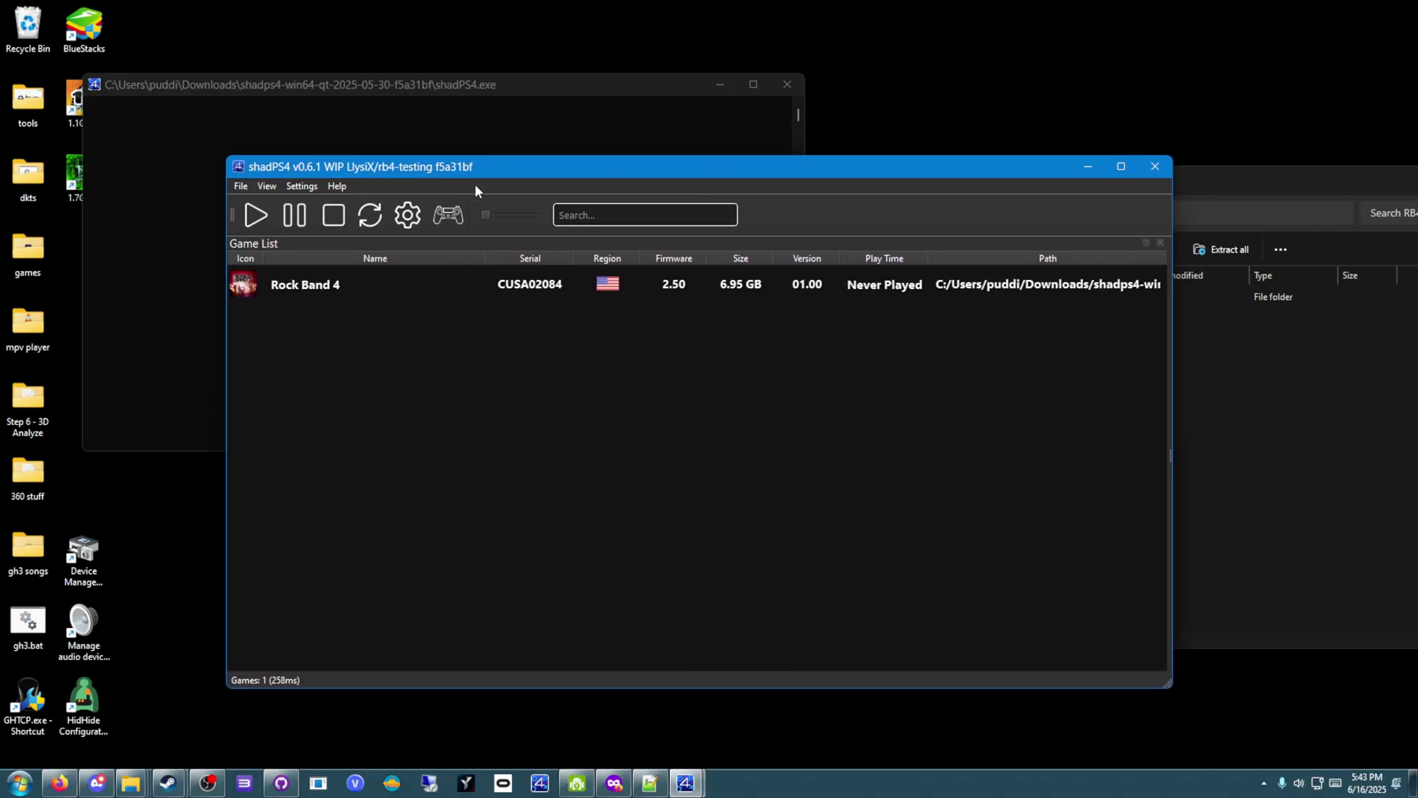
pyautogui.click(407, 215)
pyautogui.moveTo(434, 142)
pyautogui.mouseDown()
pyautogui.moveTo(506, 148)
pyautogui.moveTo(453, 140)
pyautogui.moveTo(428, 162)
pyautogui.mouseUp()
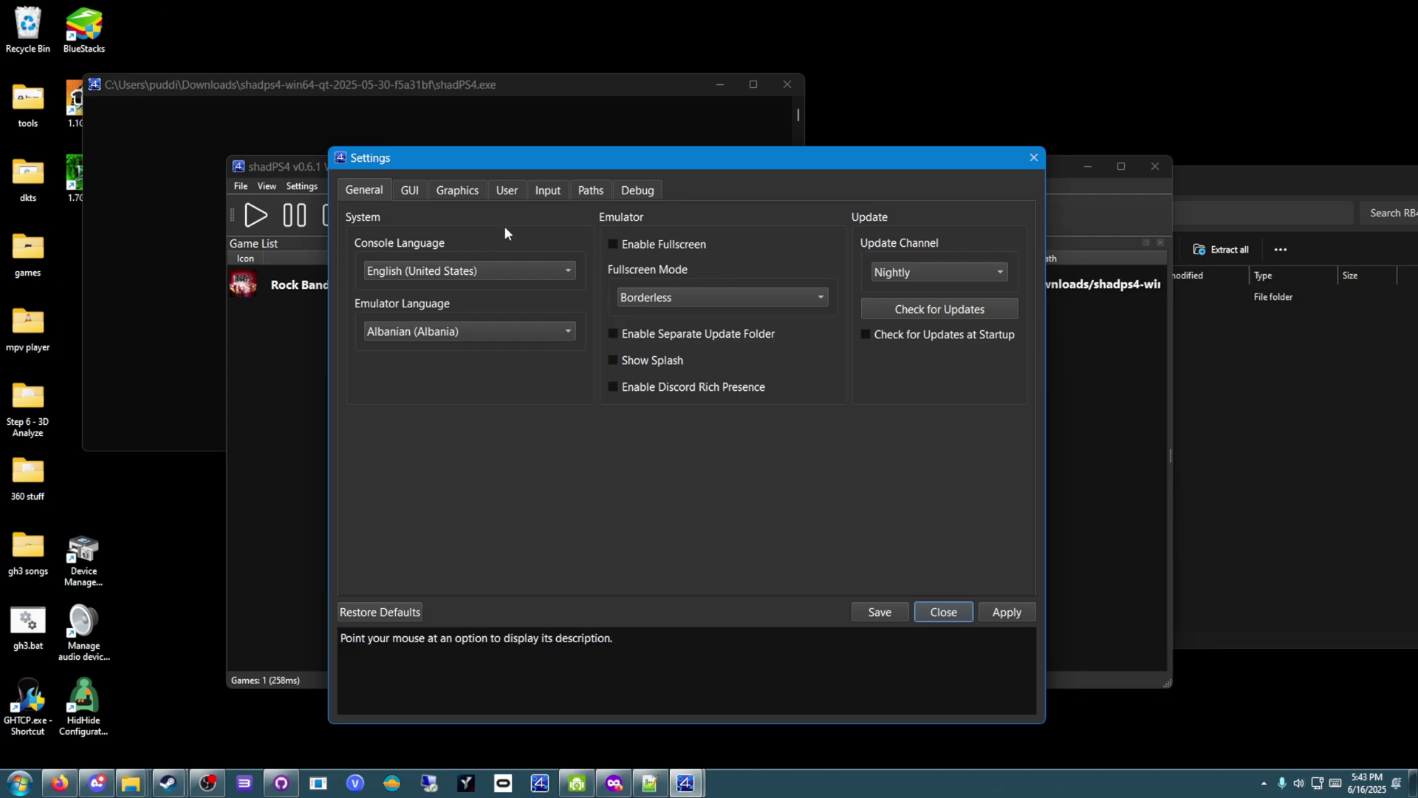
# Set the Log Filter in the Debug settings to *:Critical and apply the change.
pyautogui.click(655, 190)
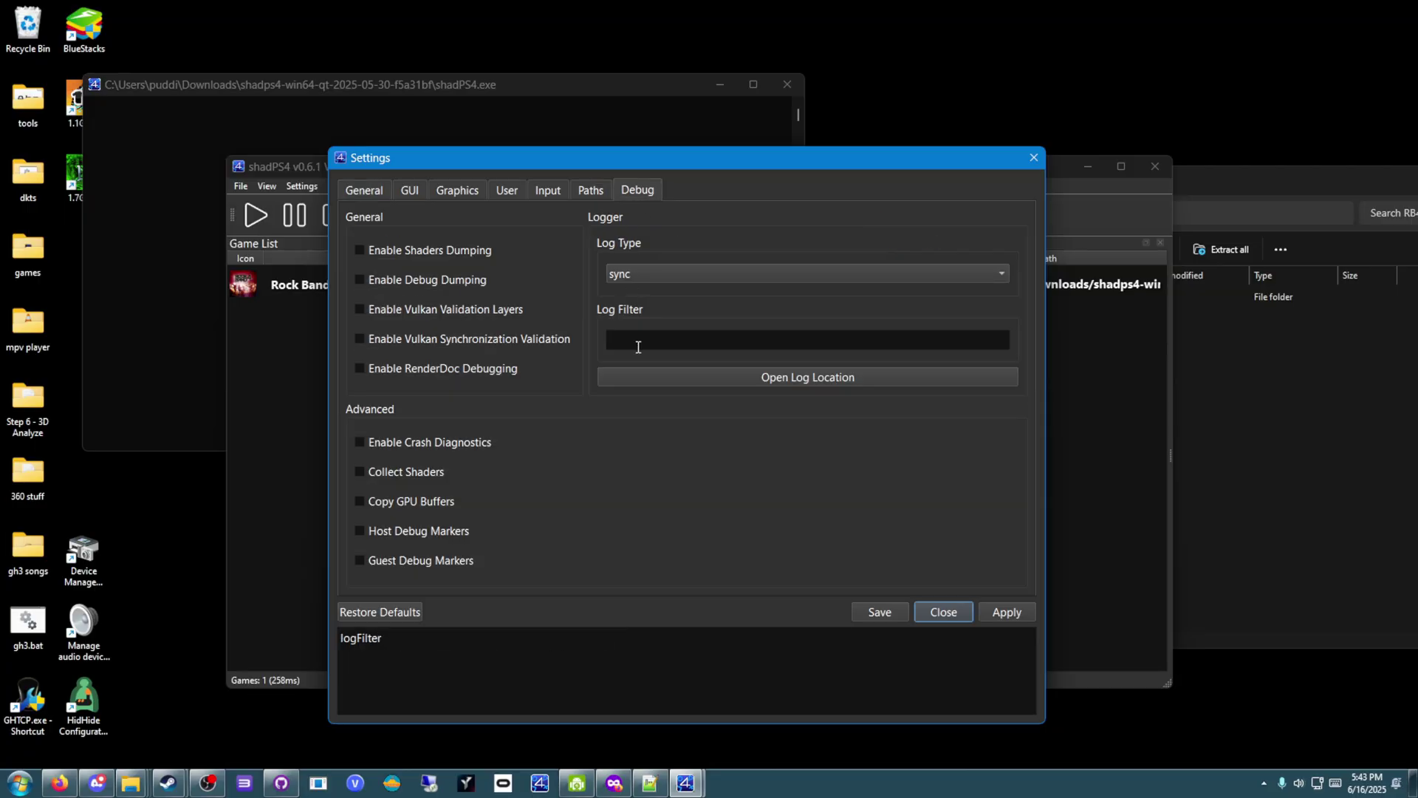
pyautogui.click(703, 341)
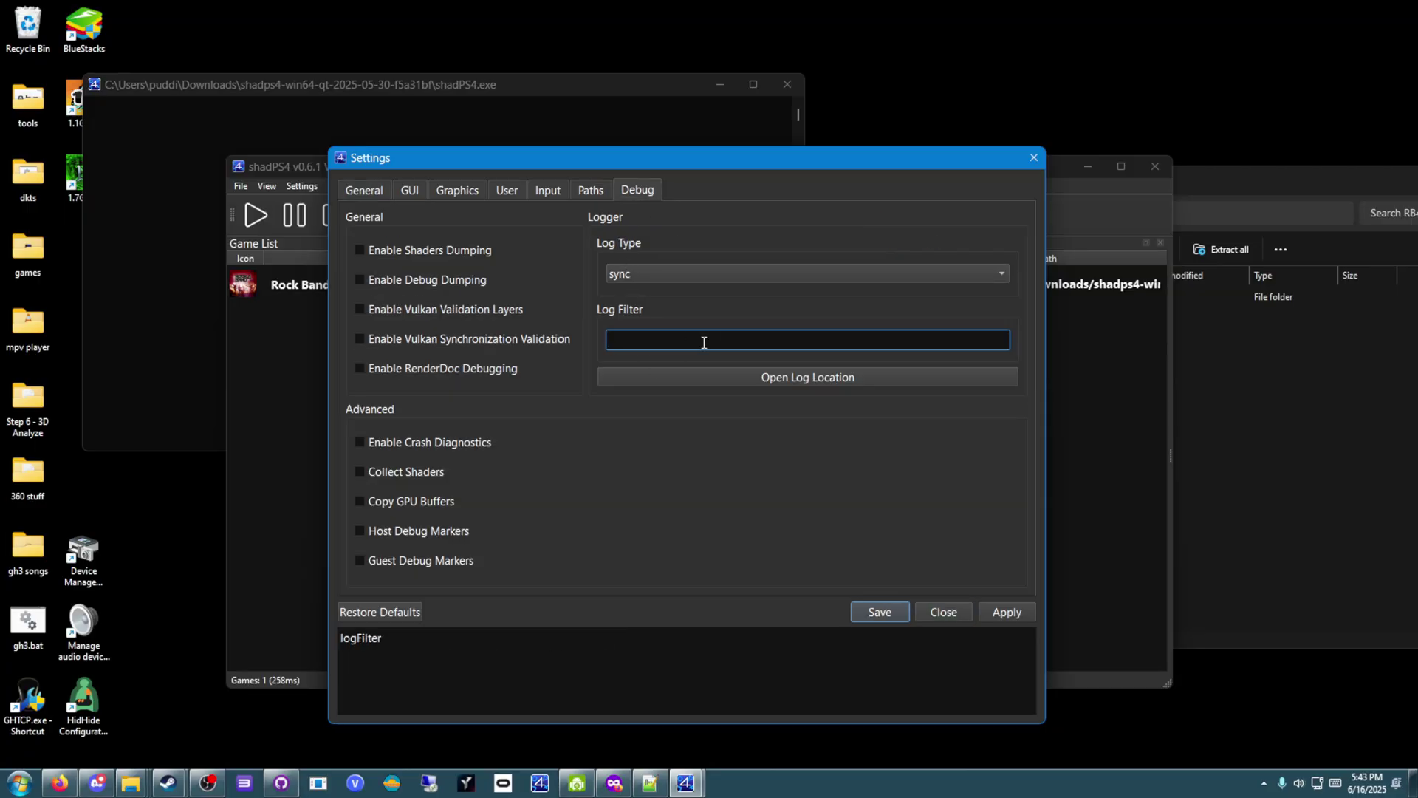
pyautogui.write('*:Critical')
pyautogui.click(1002, 613)
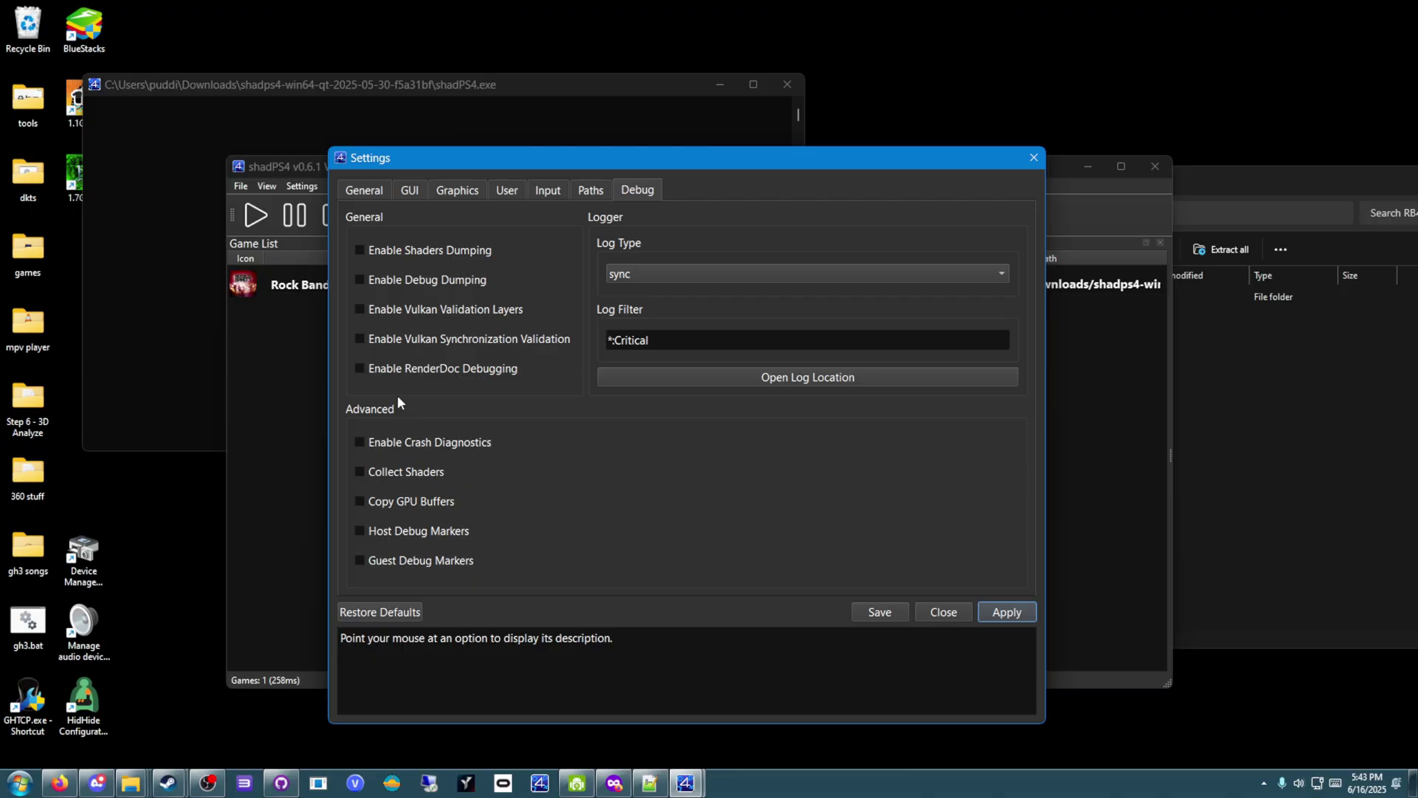
# Look over the Input settings, and bring up the Graphics settings containing the Vblank Divider.
pyautogui.click(542, 193)
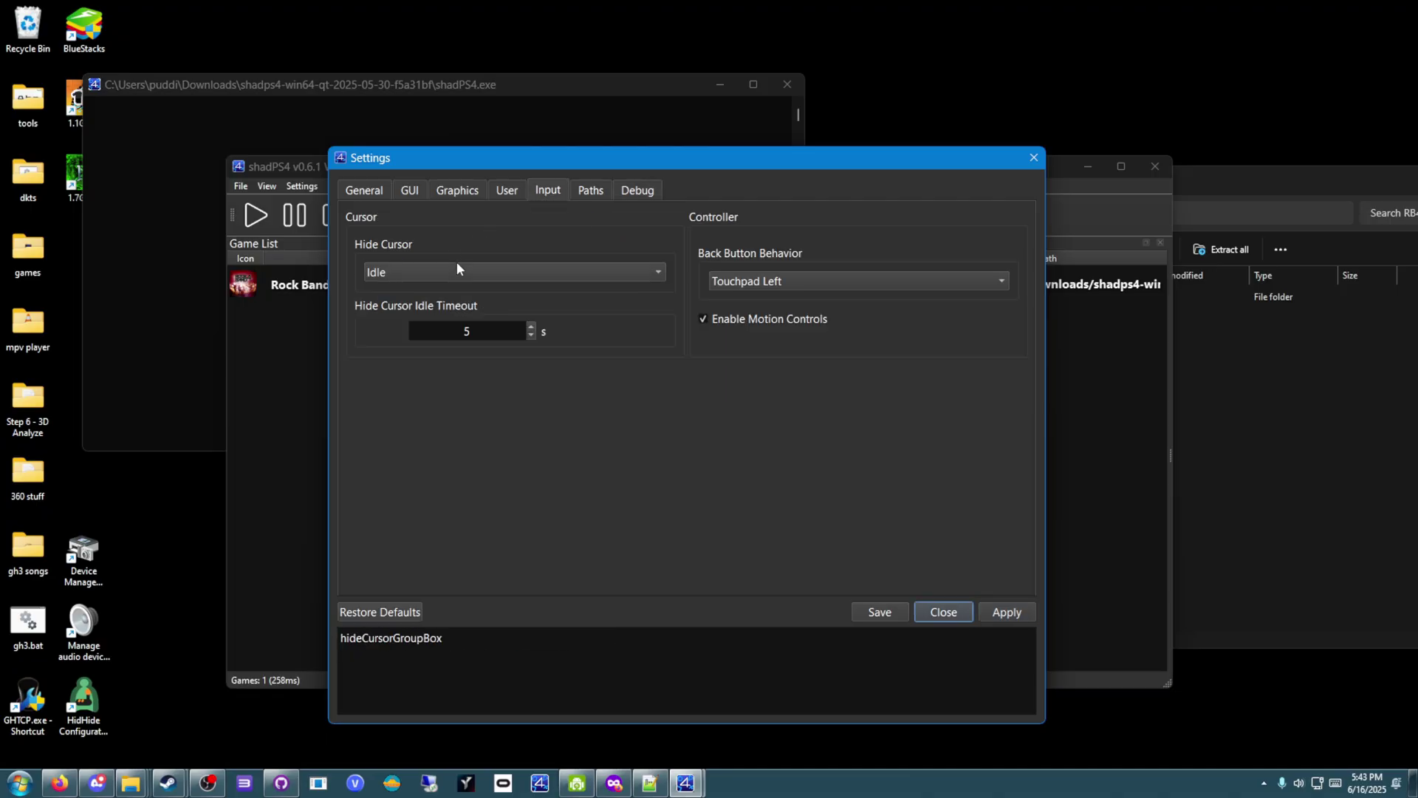
pyautogui.click(445, 195)
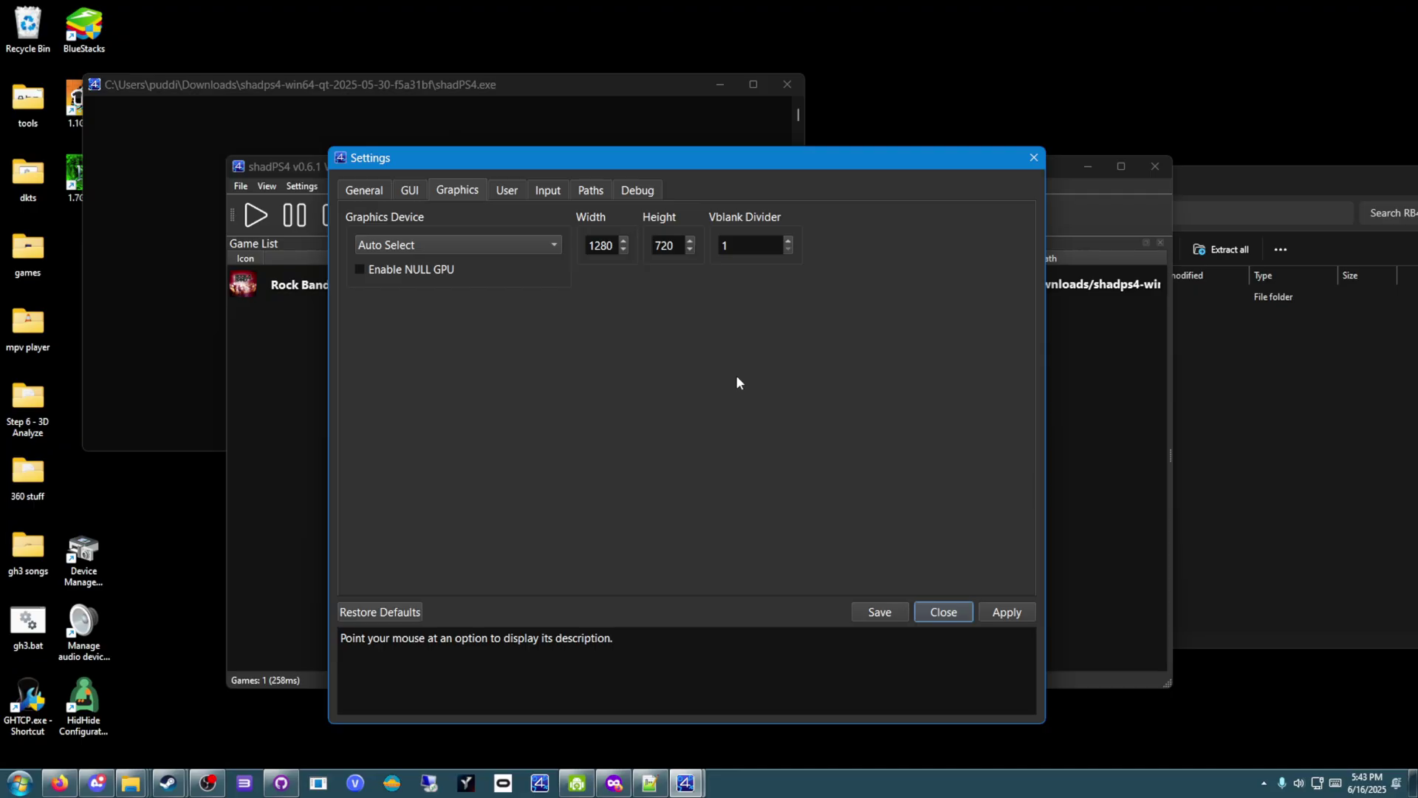
pyautogui.hotkey('shift', 'Tab')
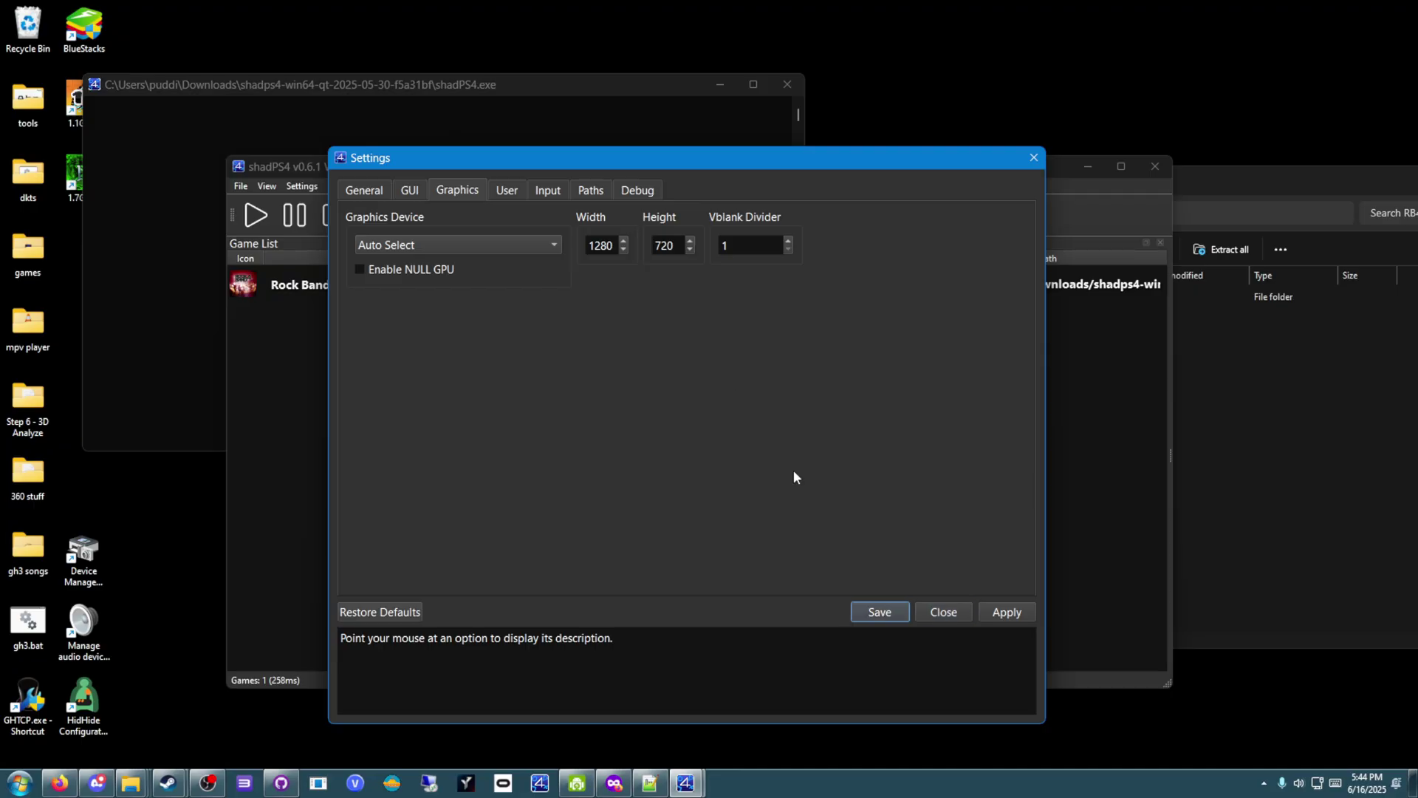
# Search the computer for calc and open Calculator.
pyautogui.press('super')
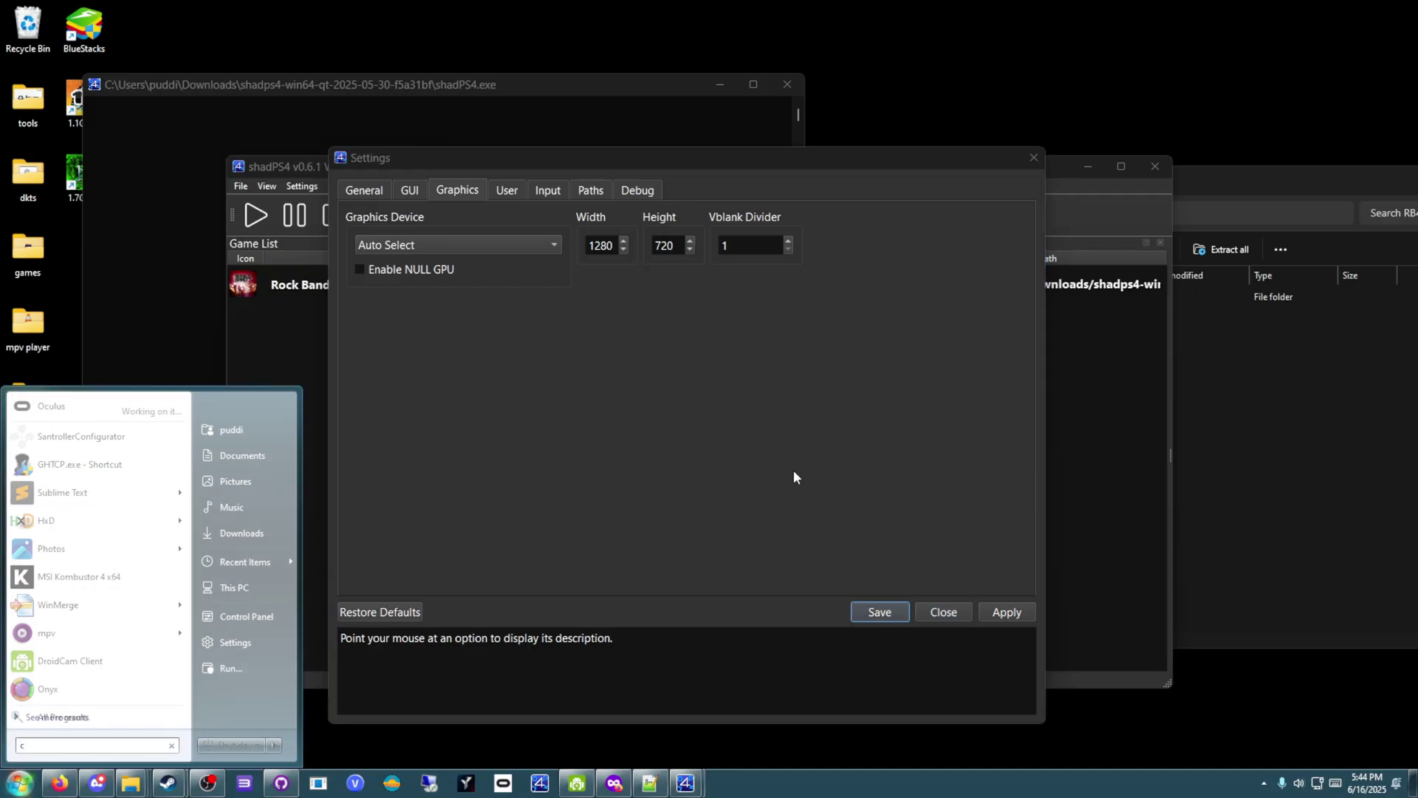
pyautogui.write('calc')
pyautogui.press('Return')
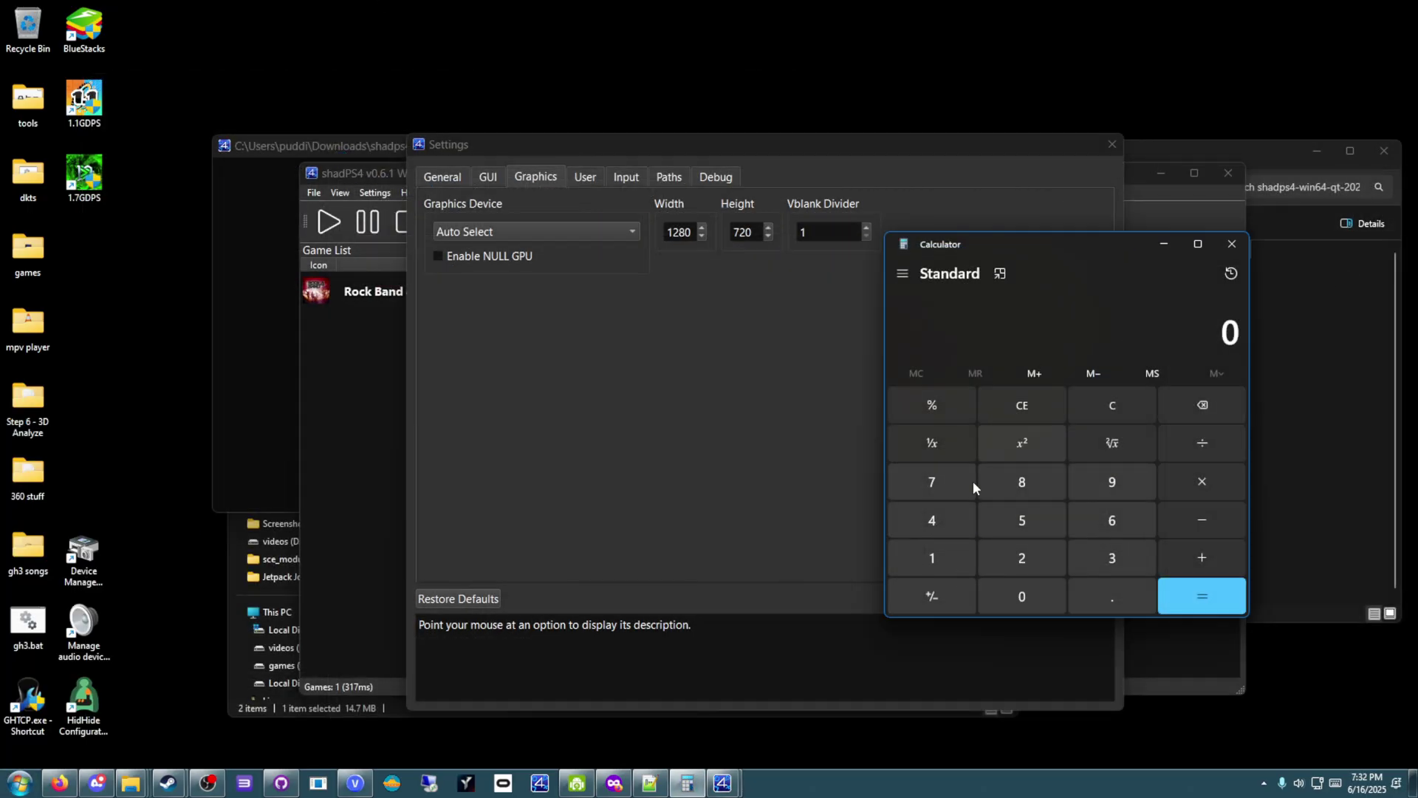
# Divide 144 by 60 in the calculator.
pyautogui.press('1')
pyautogui.click(942, 521)
pyautogui.click(953, 515)
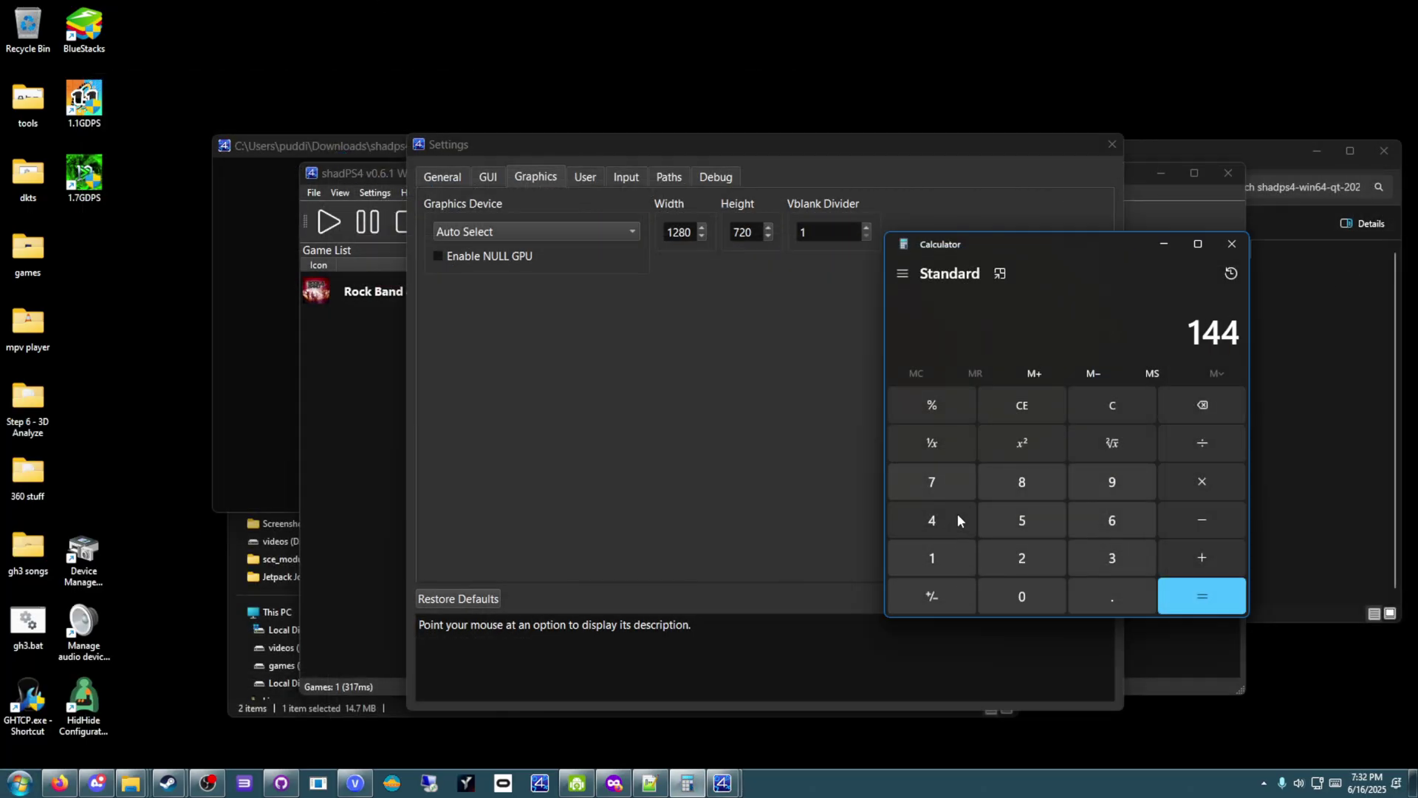
pyautogui.click(1221, 438)
pyautogui.click(1110, 533)
pyautogui.click(1035, 587)
pyautogui.click(1168, 587)
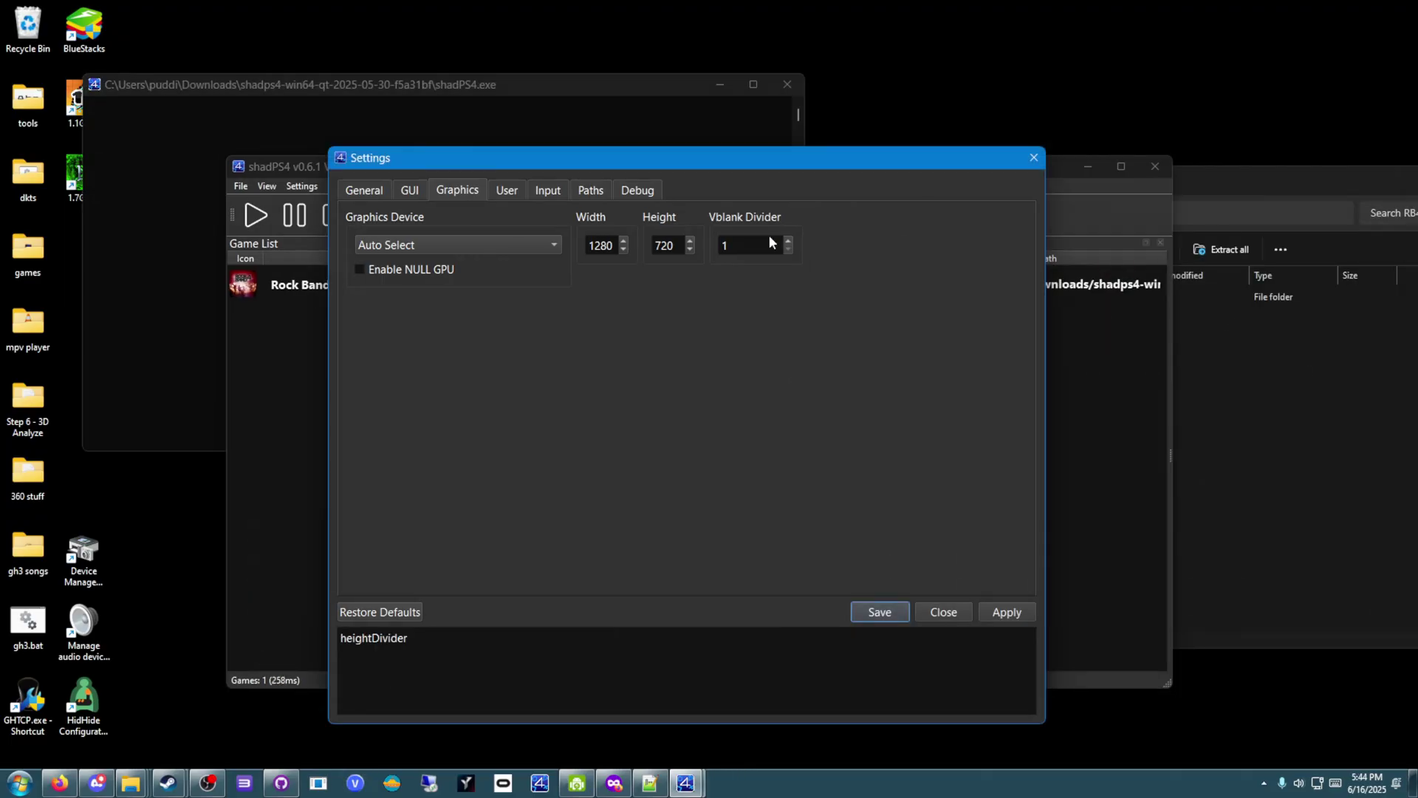
# Set the Vblank Divider in the shadPS4 Graphics settings to 3 and save.
pyautogui.doubleClick(764, 244)
pyautogui.write('3')
pyautogui.click(884, 612)
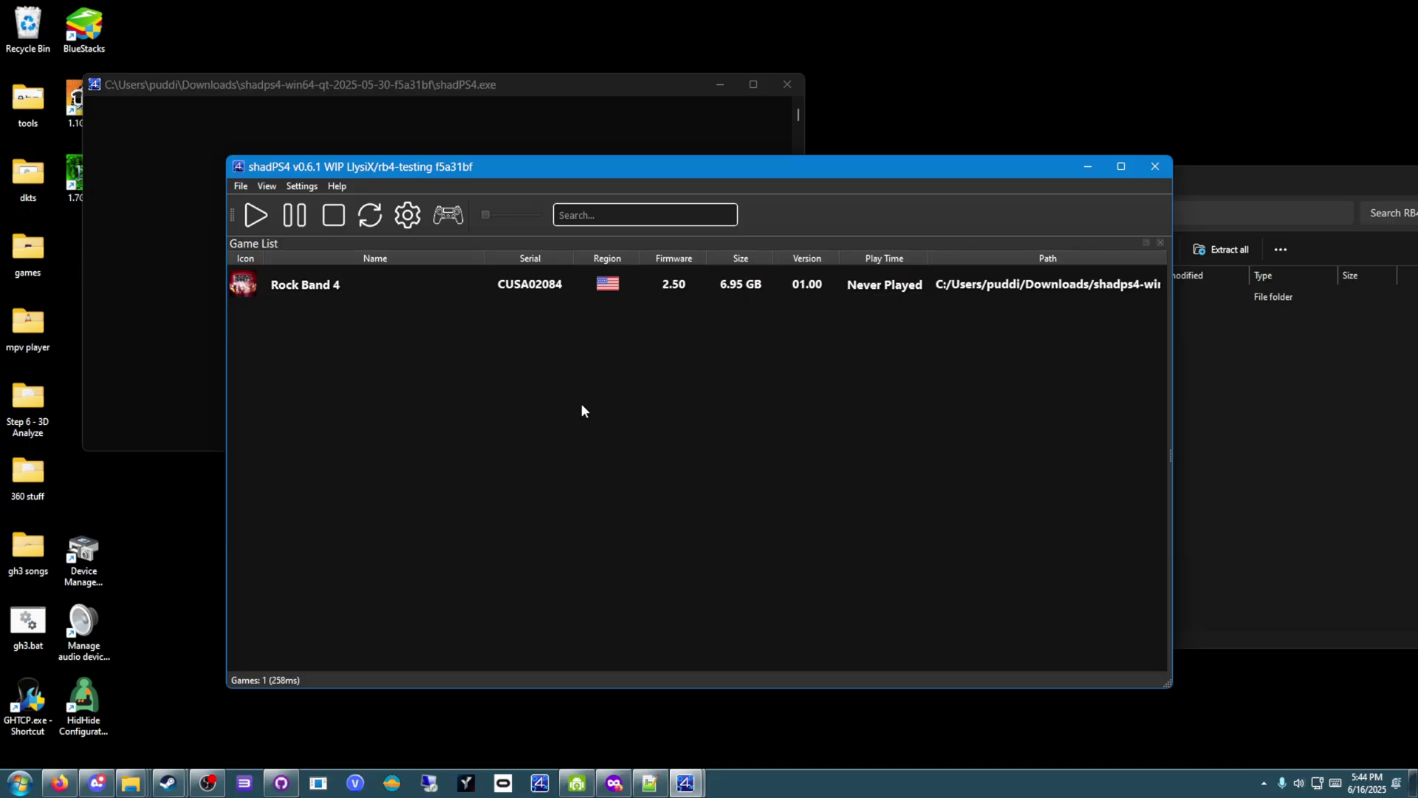
# Reopen the shadPS4 Graphics settings and check the framerate limit of the shadps4.exe profile in RivaTuner Statistics Server.
pyautogui.click(407, 220)
pyautogui.click(587, 170)
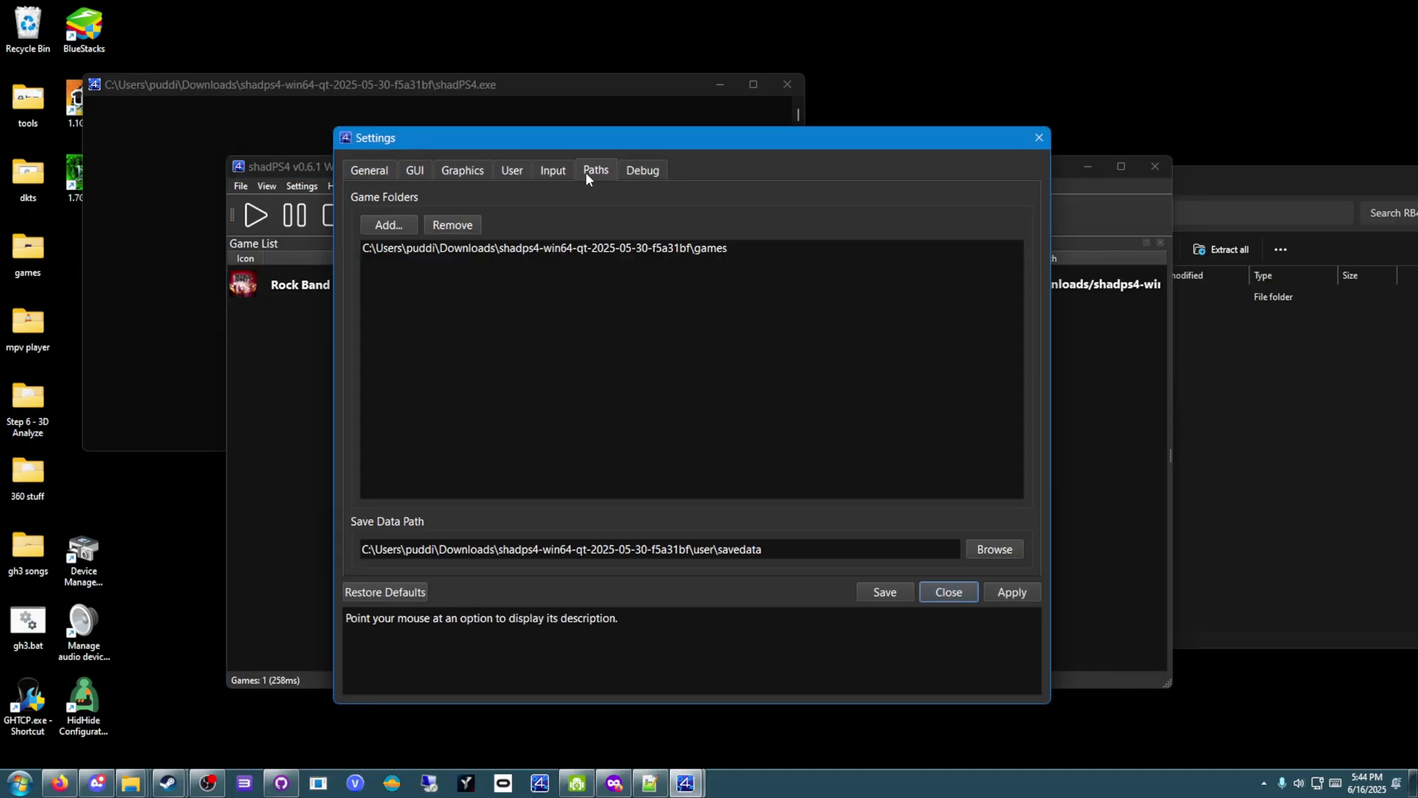
pyautogui.click(464, 171)
pyautogui.click(1264, 783)
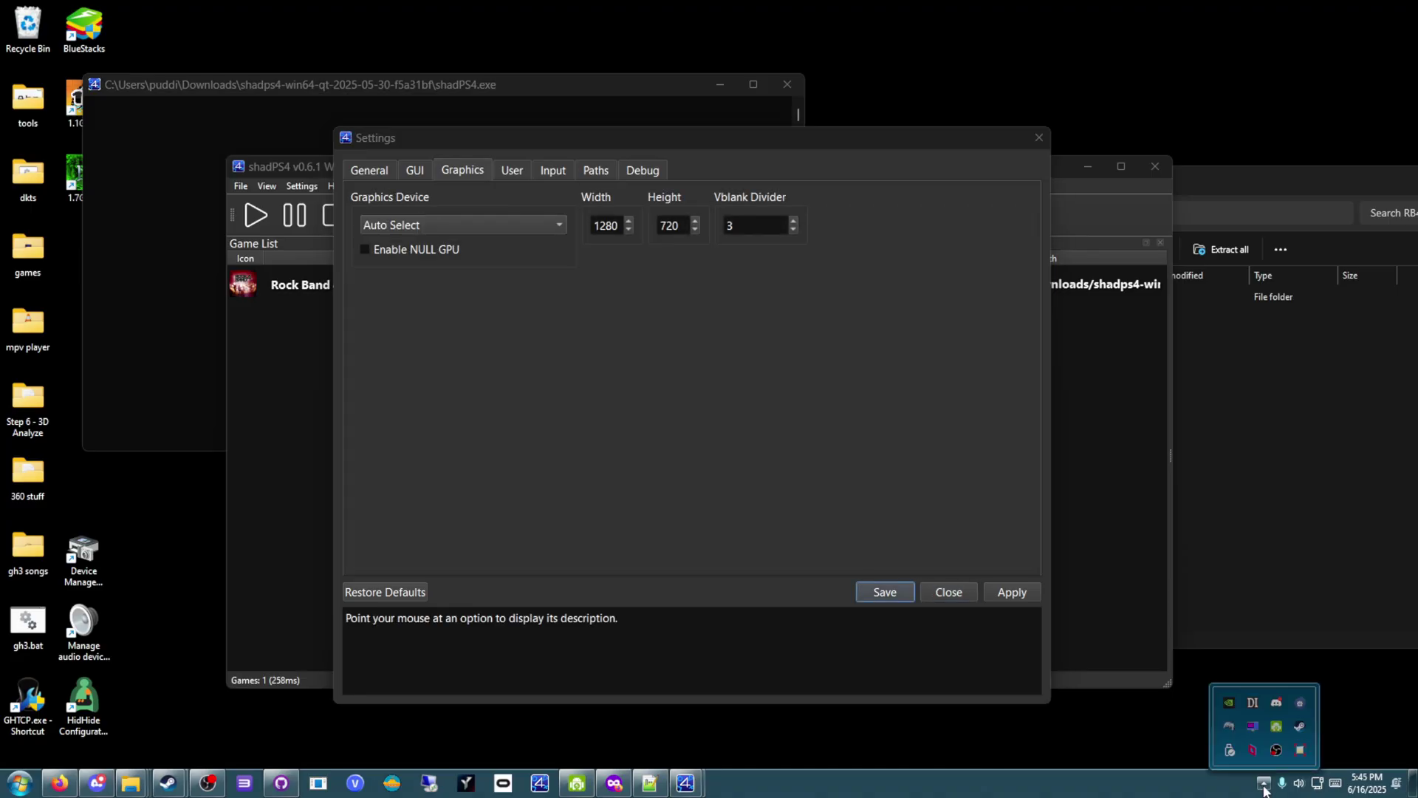
pyautogui.click(1252, 741)
pyautogui.moveTo(989, 284); pyautogui.dragTo(890, 193)
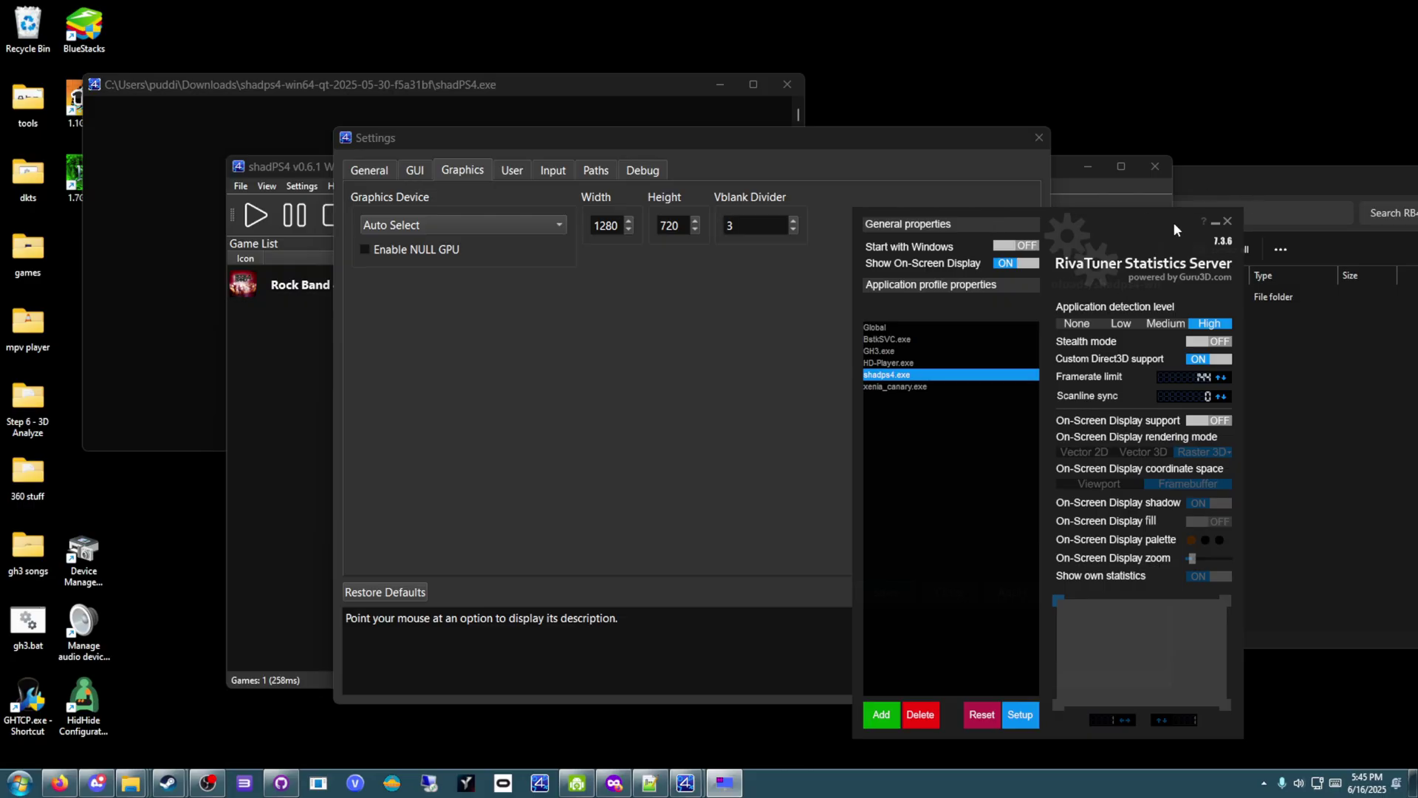
pyautogui.click(1213, 224)
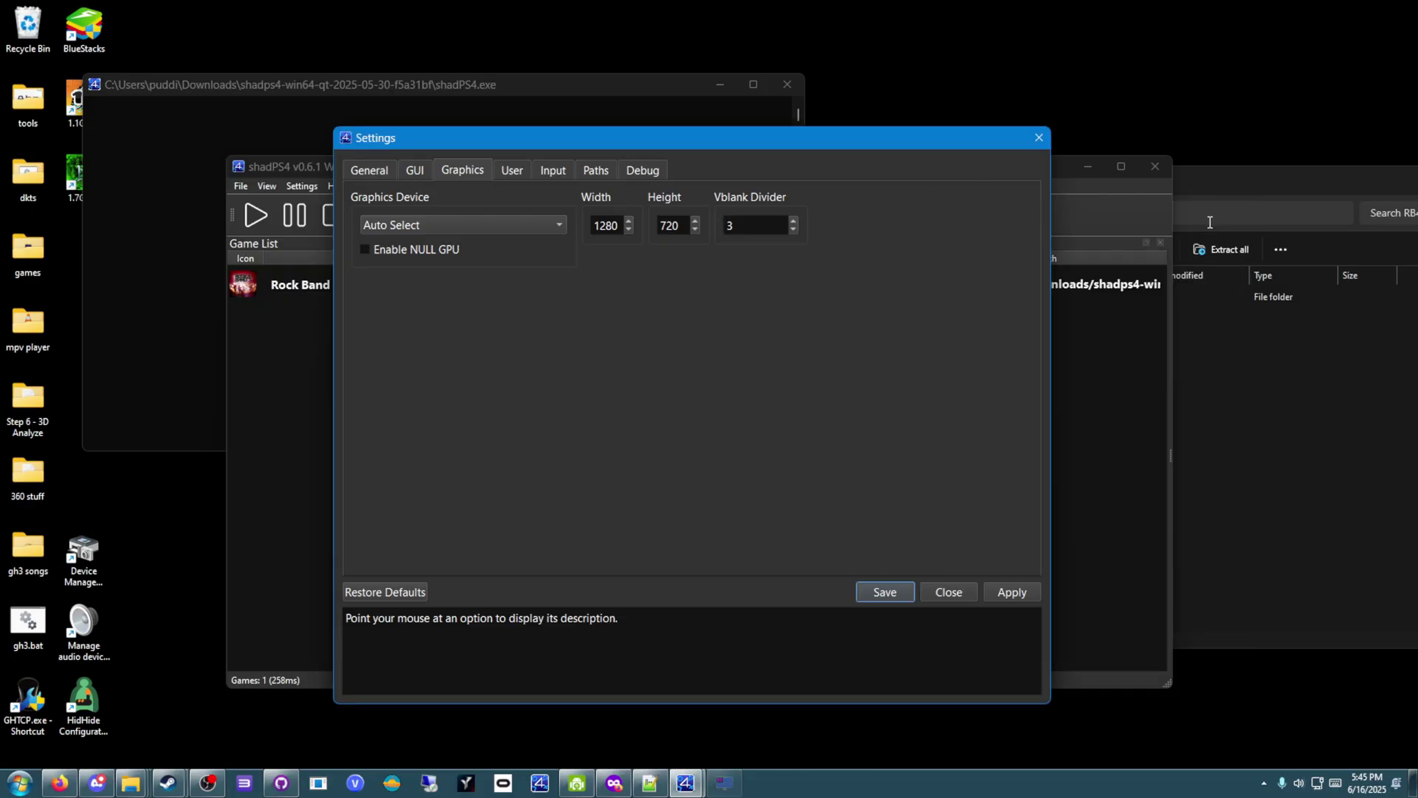
# Replace the username in the shadPS4 User settings with a new one, and apply and save the settings.
pyautogui.click(512, 170)
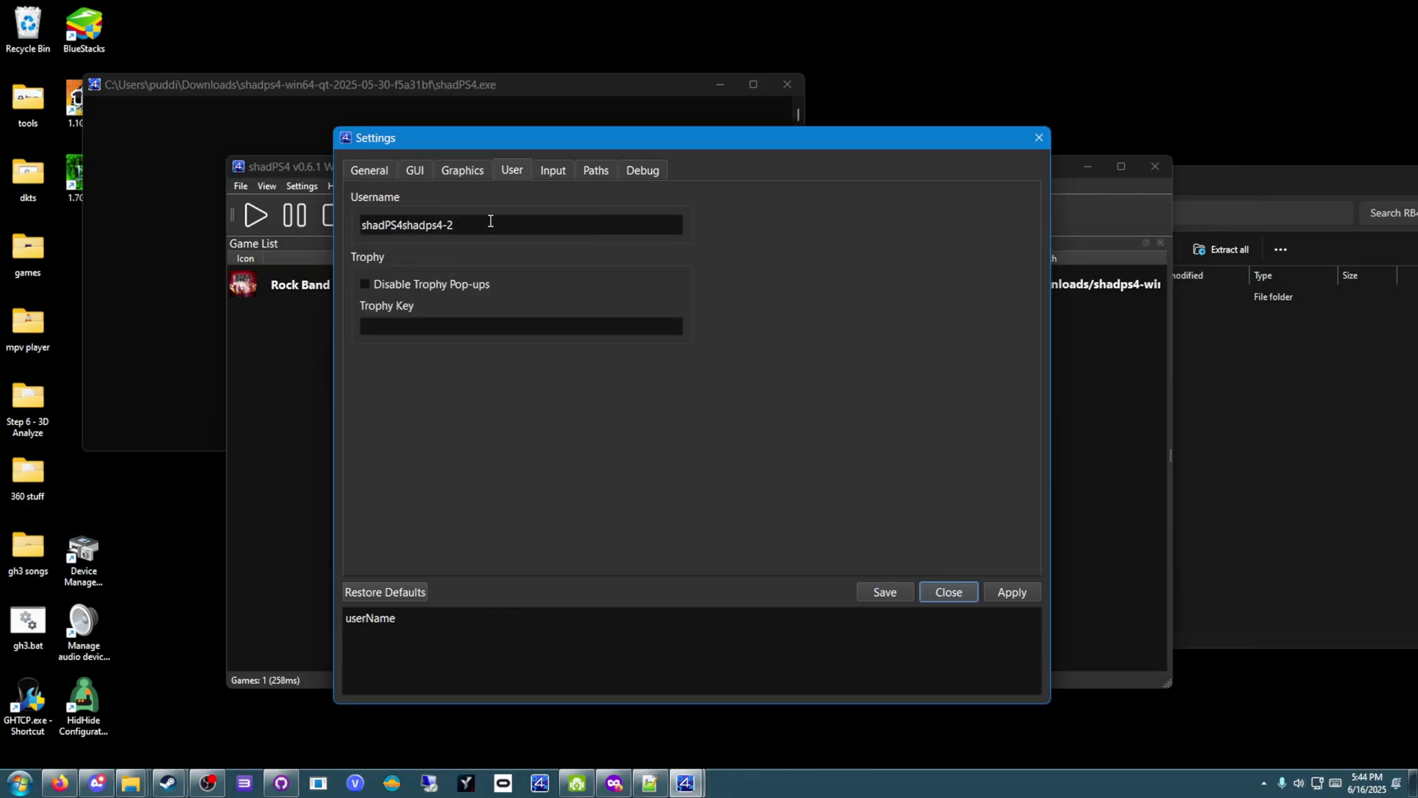
pyautogui.tripleClick(485, 221)
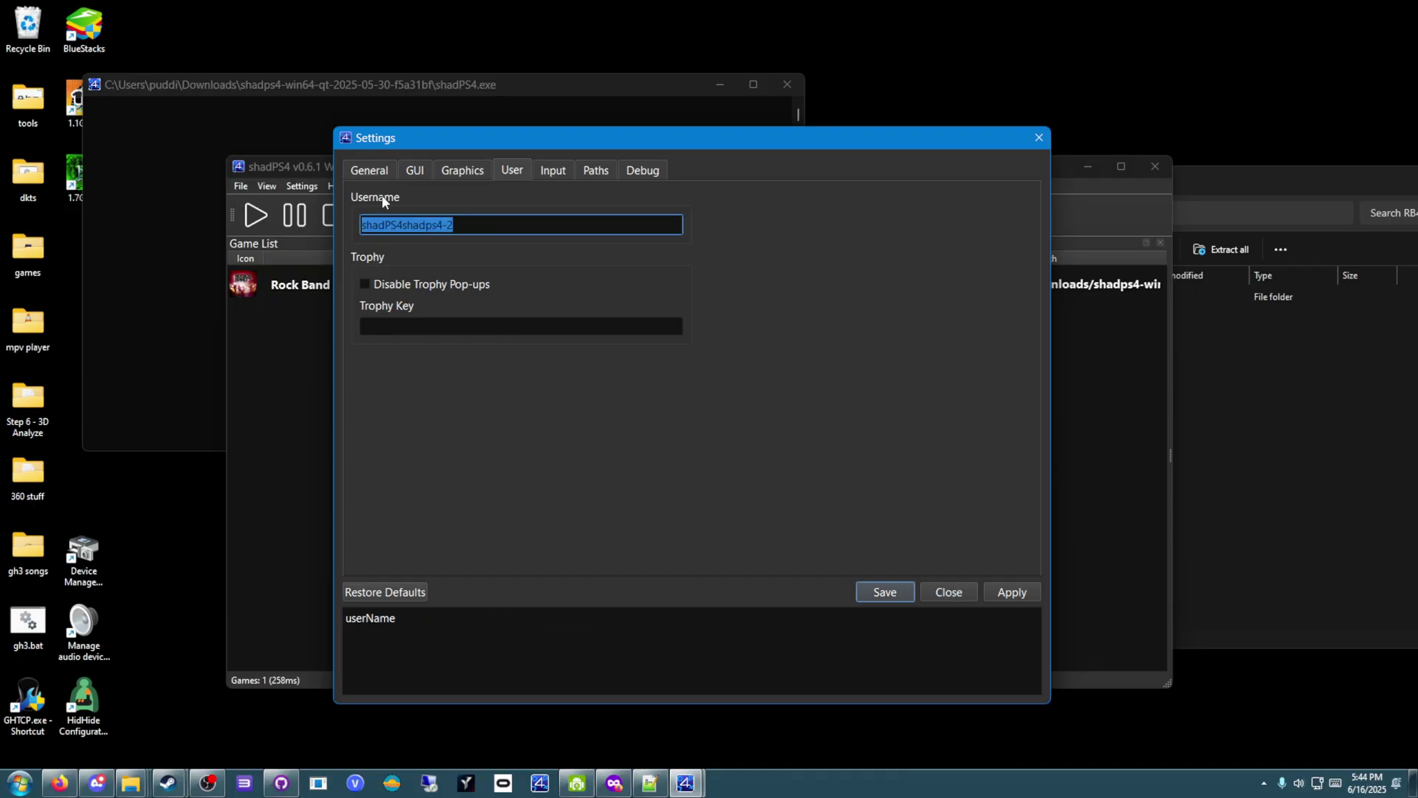
pyautogui.write('LysiX')
pyautogui.click(1010, 591)
pyautogui.click(900, 592)
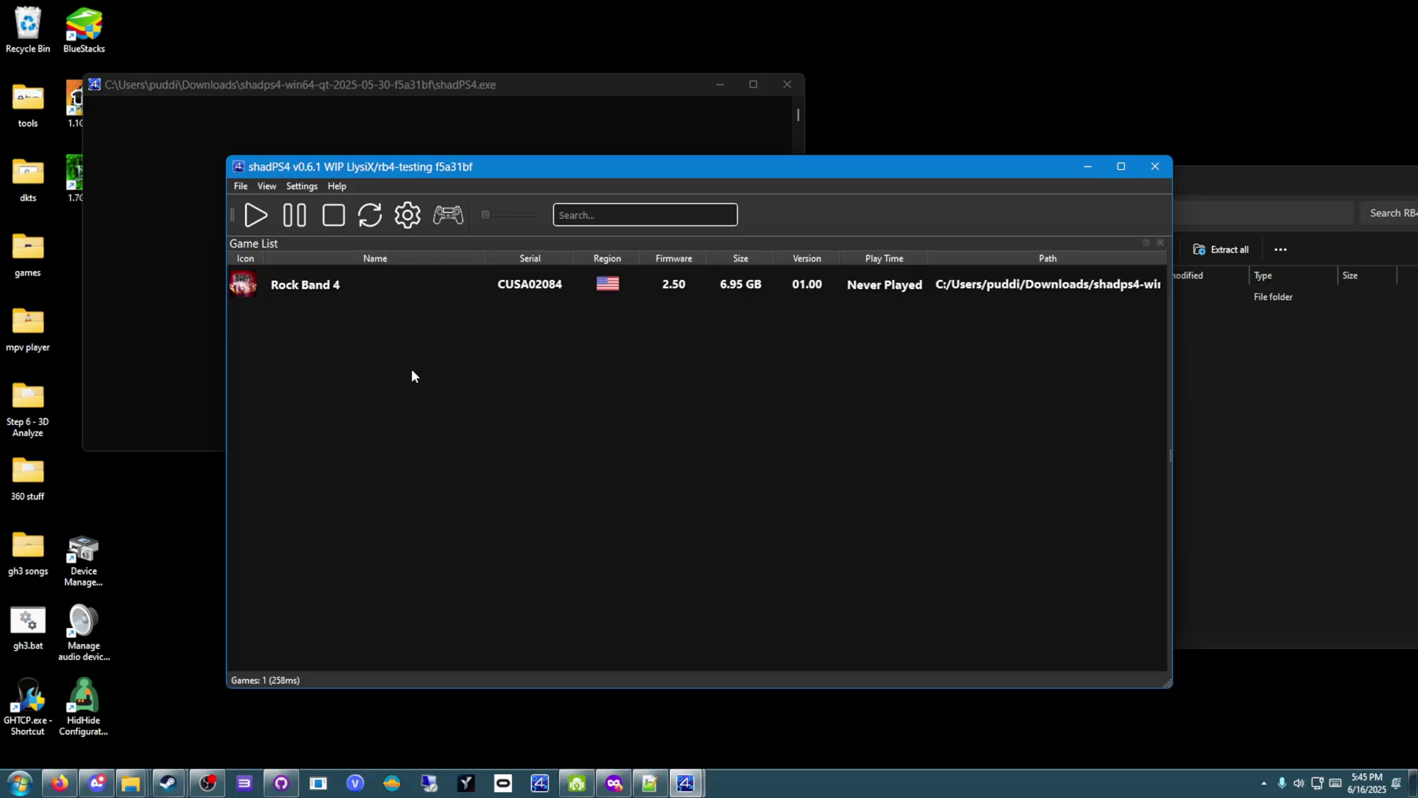
# Look at the package installation option in shadPS4 without using it, and close the emulator.
pyautogui.moveTo(622, 166); pyautogui.dragTo(518, 133)
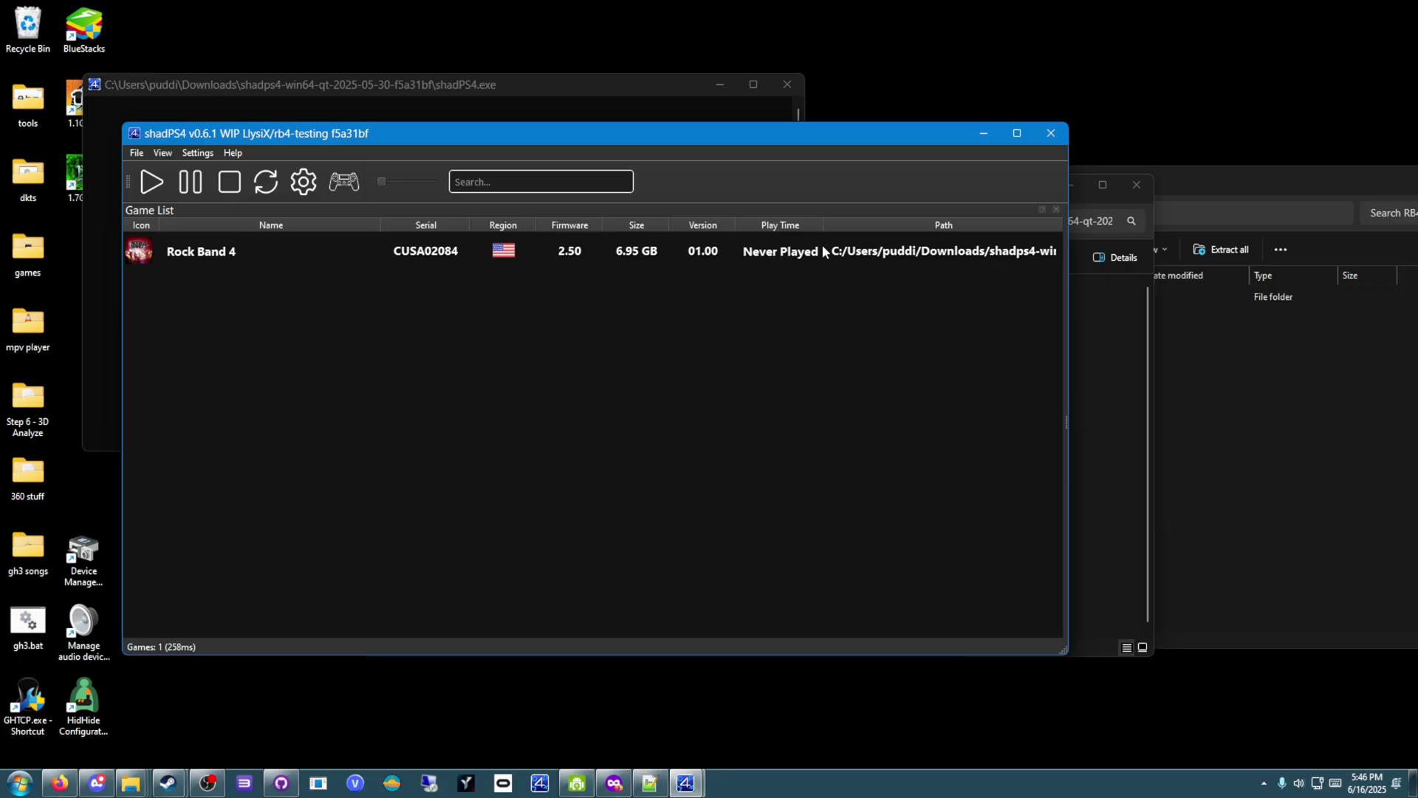
pyautogui.click(137, 154)
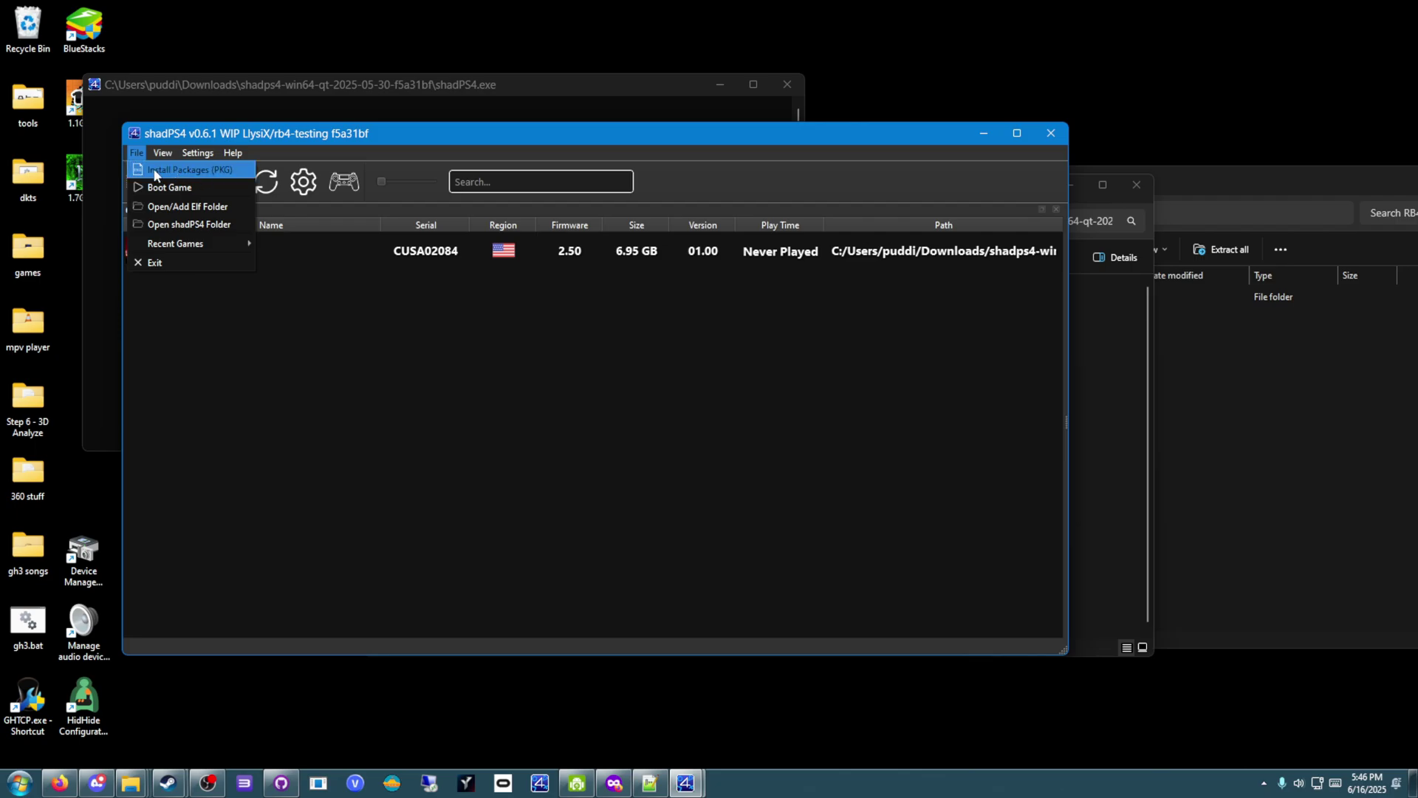
pyautogui.click(702, 482)
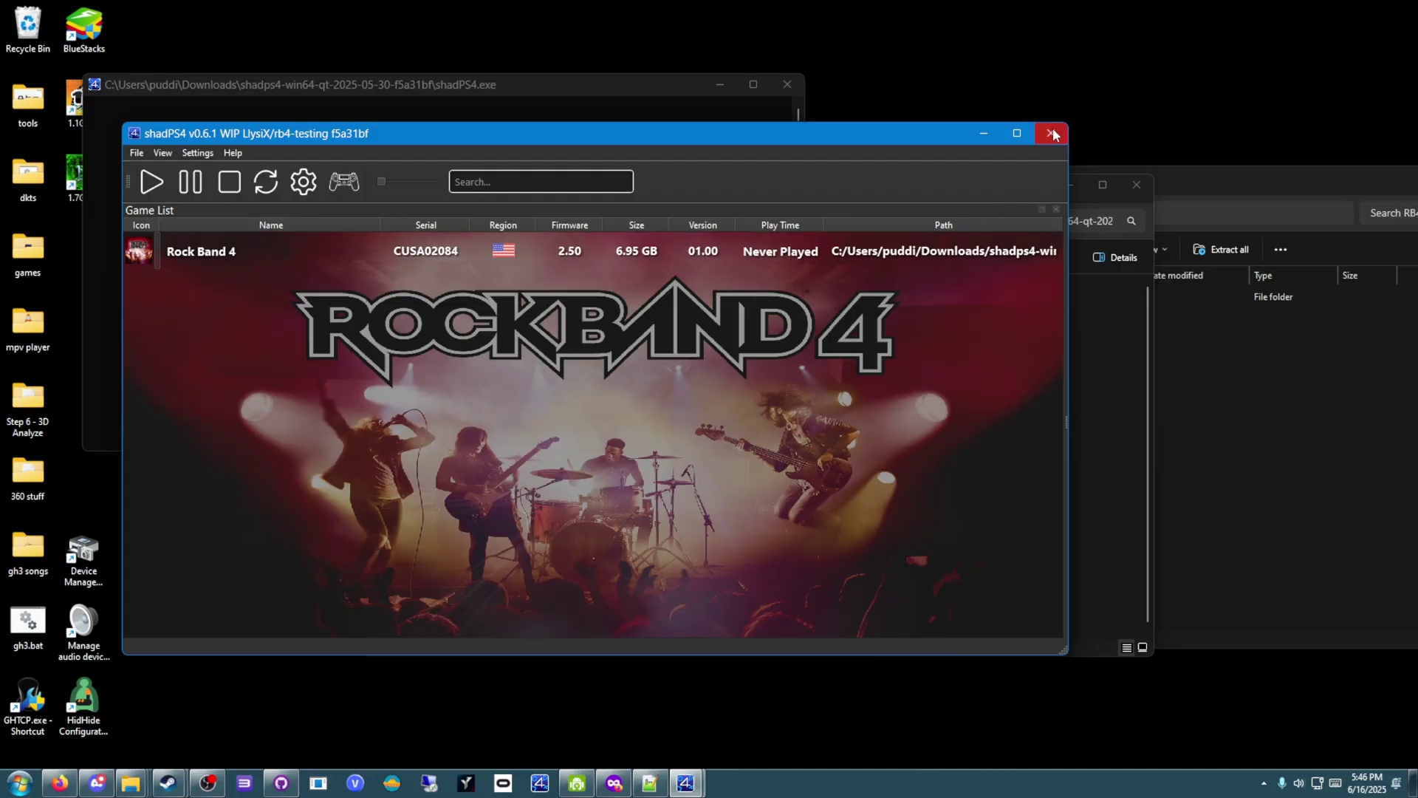
pyautogui.click(1052, 134)
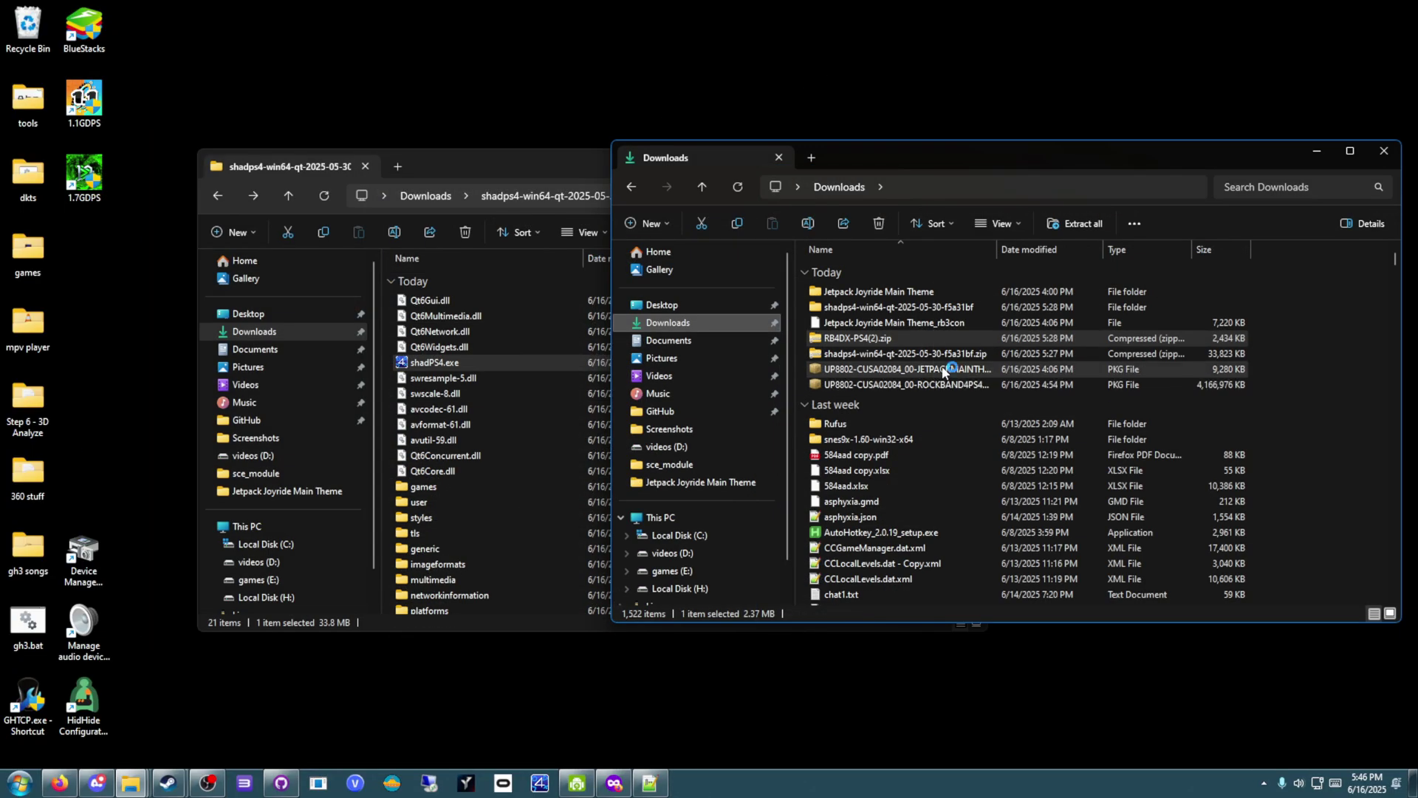
# Open PS4 Package Viewer and load the UP8802-CUSA02084_00-JETPACKMAINTHEME package from Downloads into it.
pyautogui.click(943, 370)
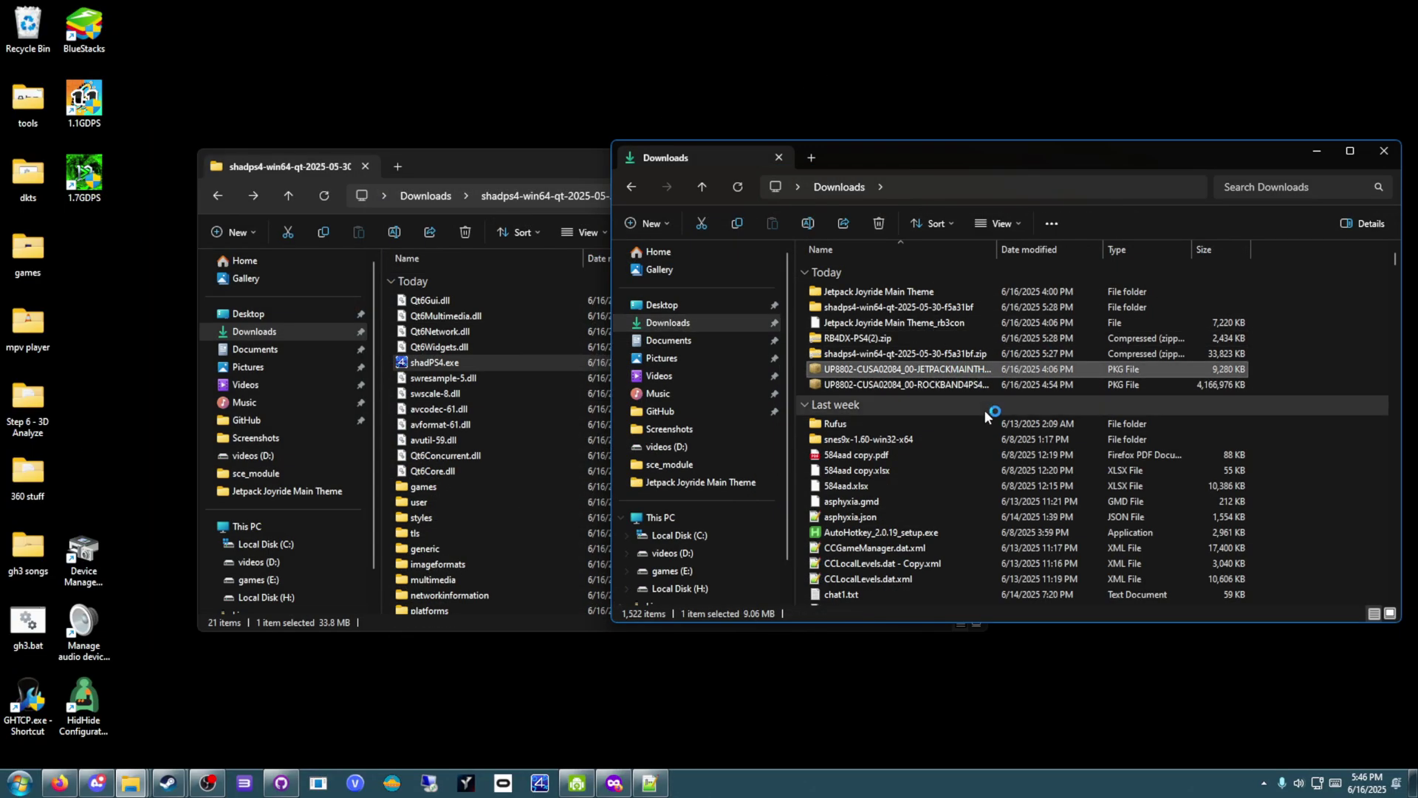
pyautogui.doubleClick(929, 371)
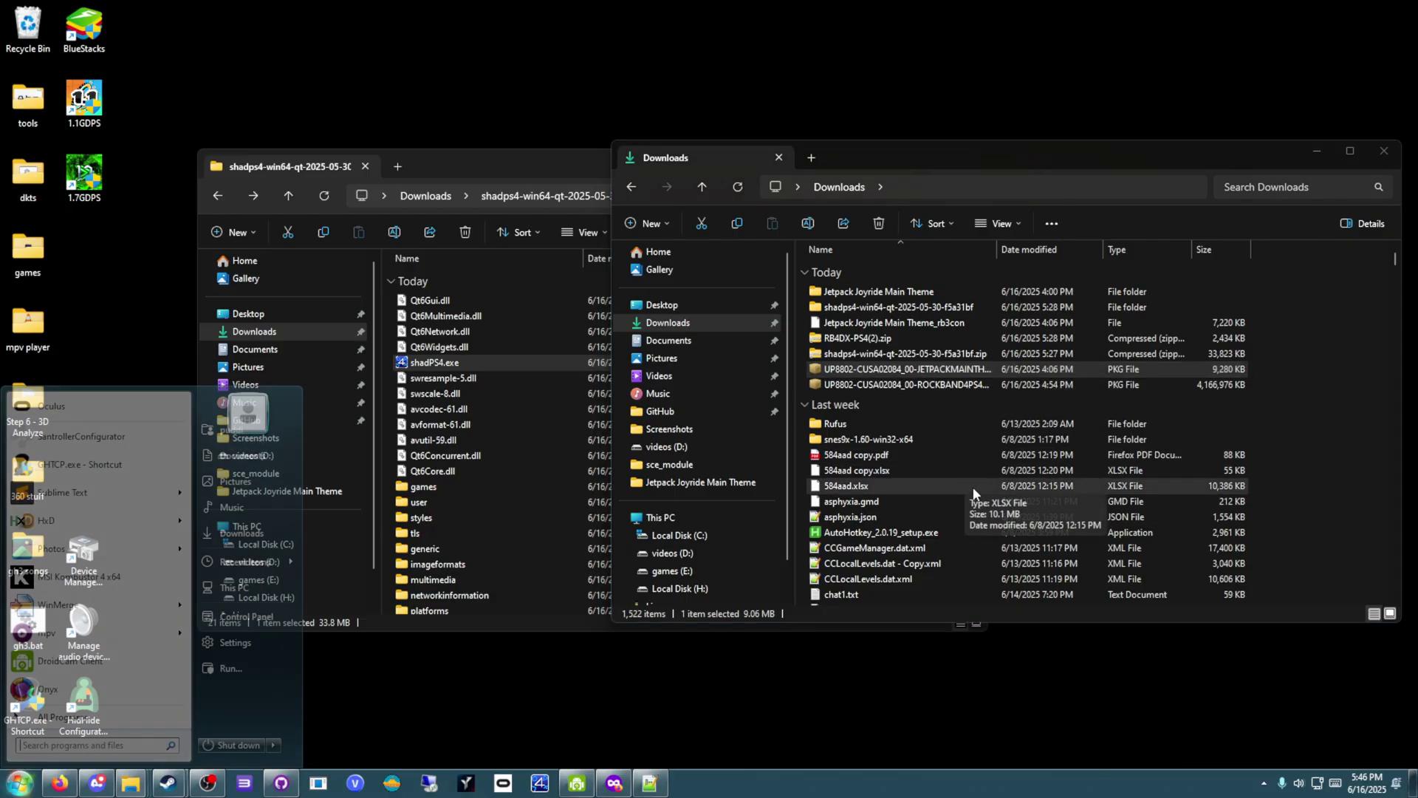
pyautogui.moveTo(816, 257); pyautogui.dragTo(754, 331)
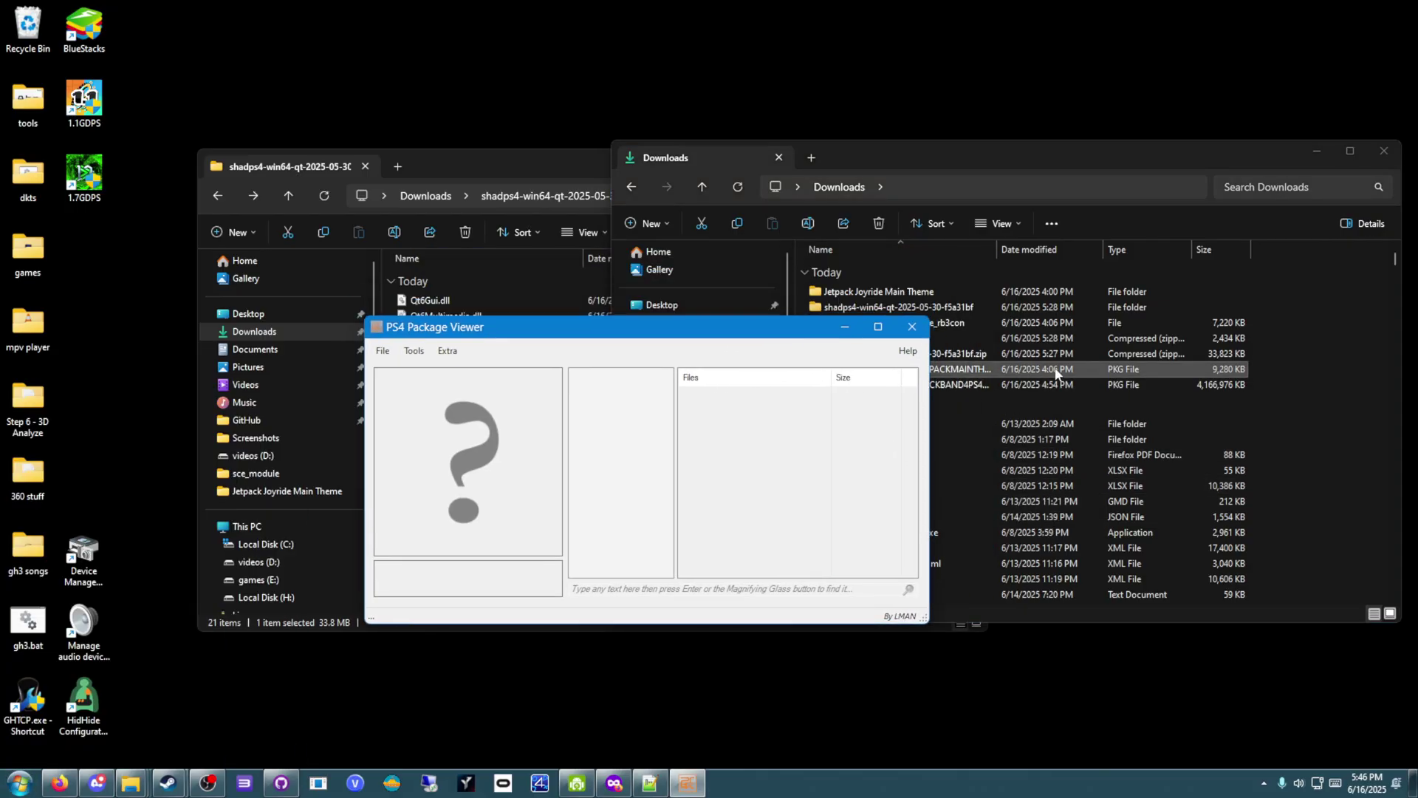
pyautogui.click(974, 373)
pyautogui.moveTo(973, 372); pyautogui.dragTo(476, 446)
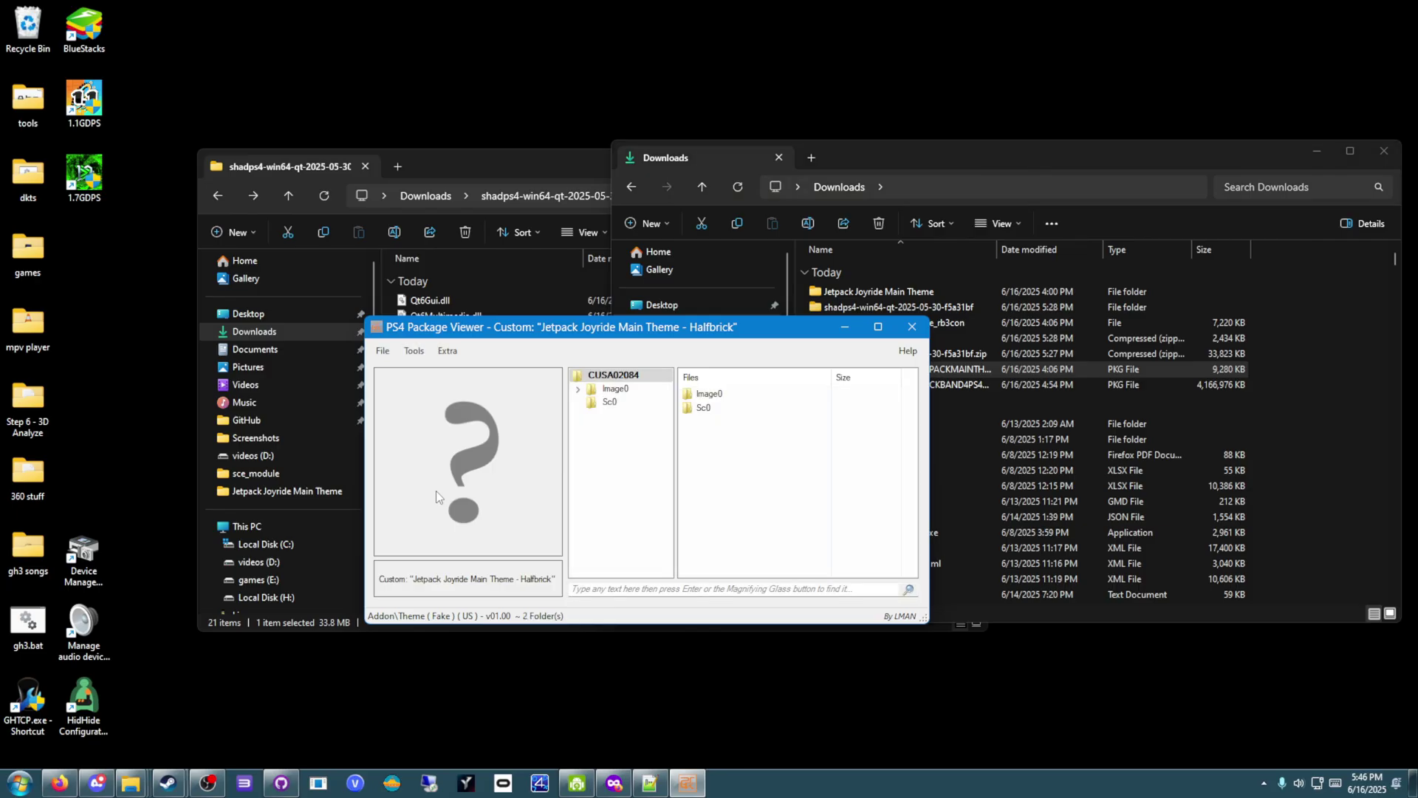
# Extract the loaded package to the Downloads folder, close the viewer and select the extracted folder.
pyautogui.click(452, 352)
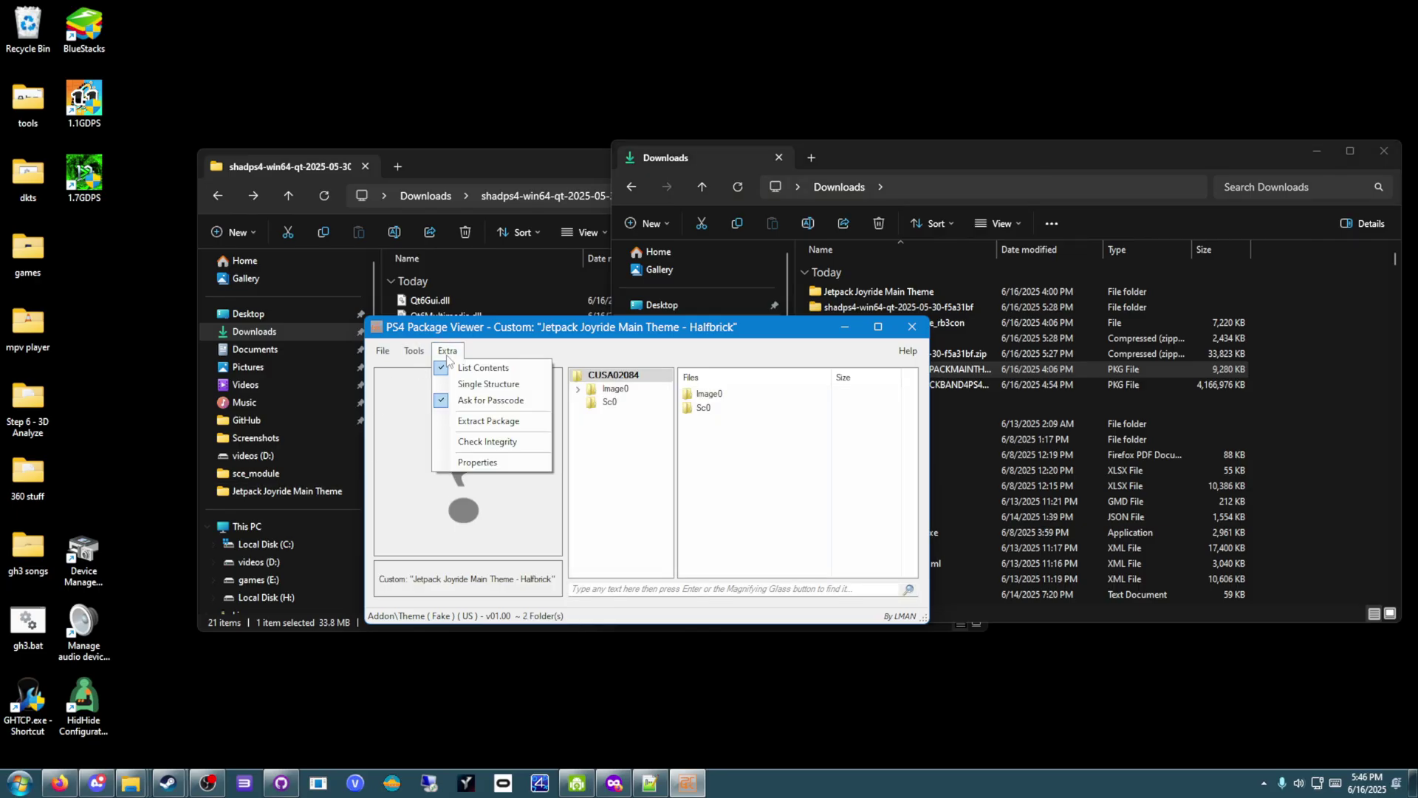
pyautogui.click(465, 421)
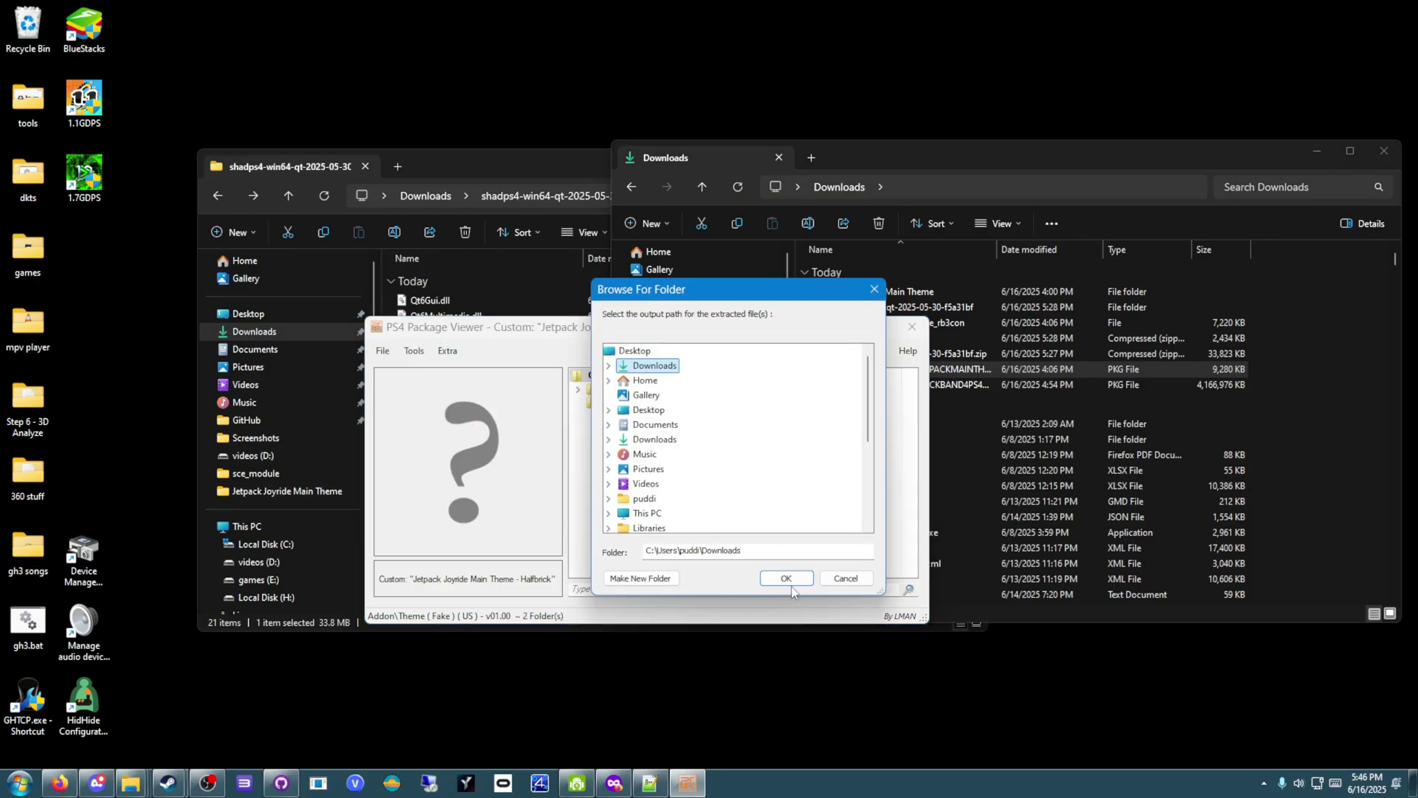
pyautogui.click(792, 582)
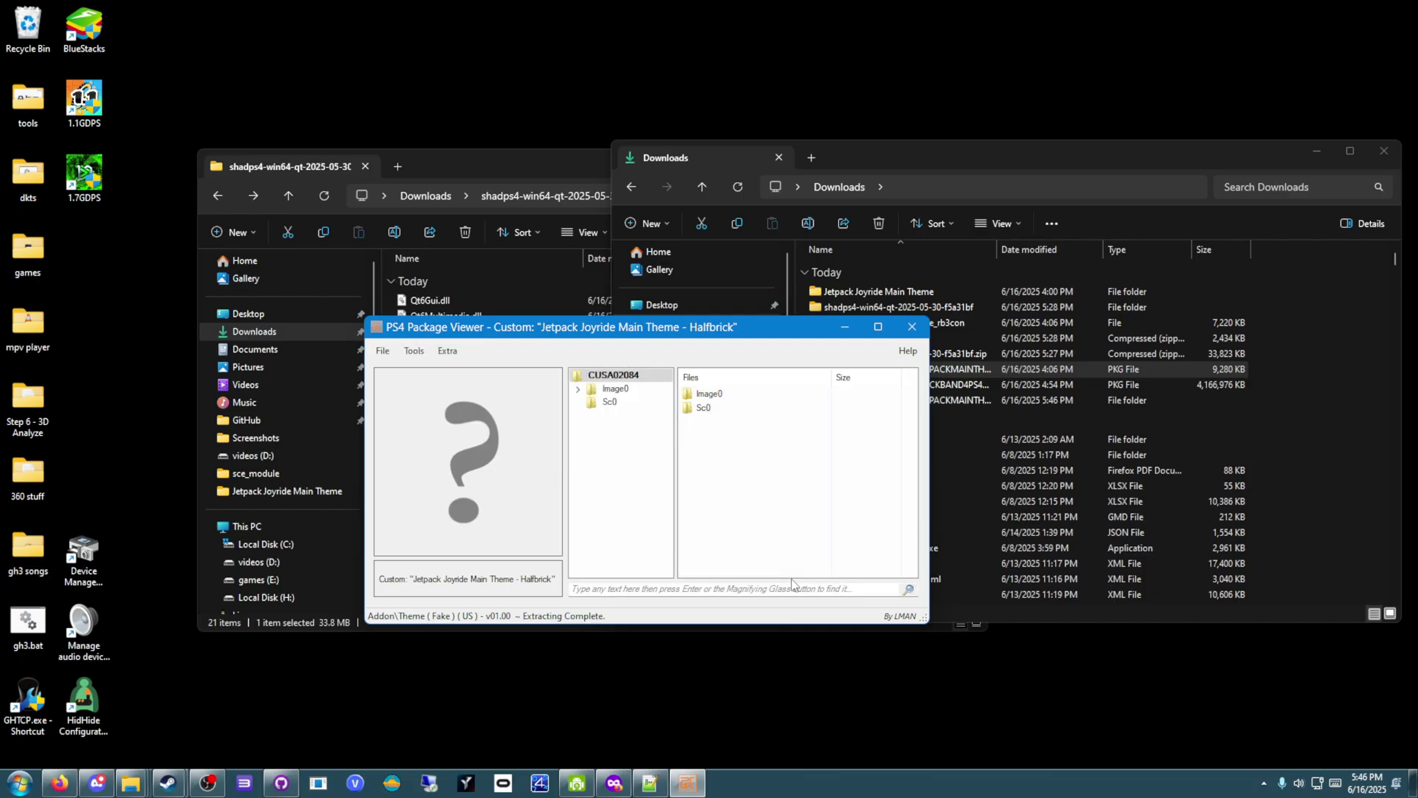
pyautogui.click(917, 327)
pyautogui.click(857, 405)
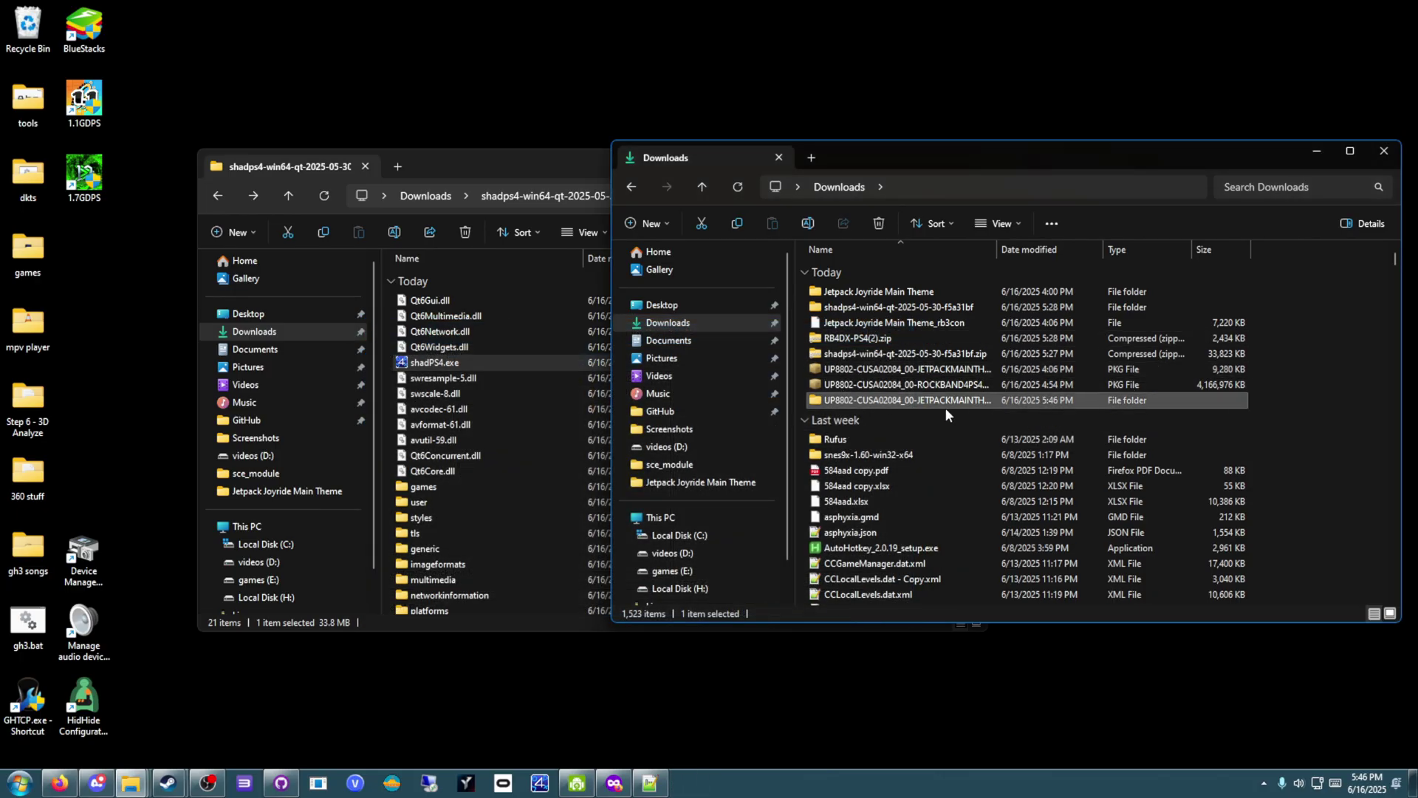
# Create a folder named CUSA02084 inside user\addcont of the shadps4-win64-qt-2025-05-30-f5a31bf folder.
pyautogui.doubleClick(443, 498)
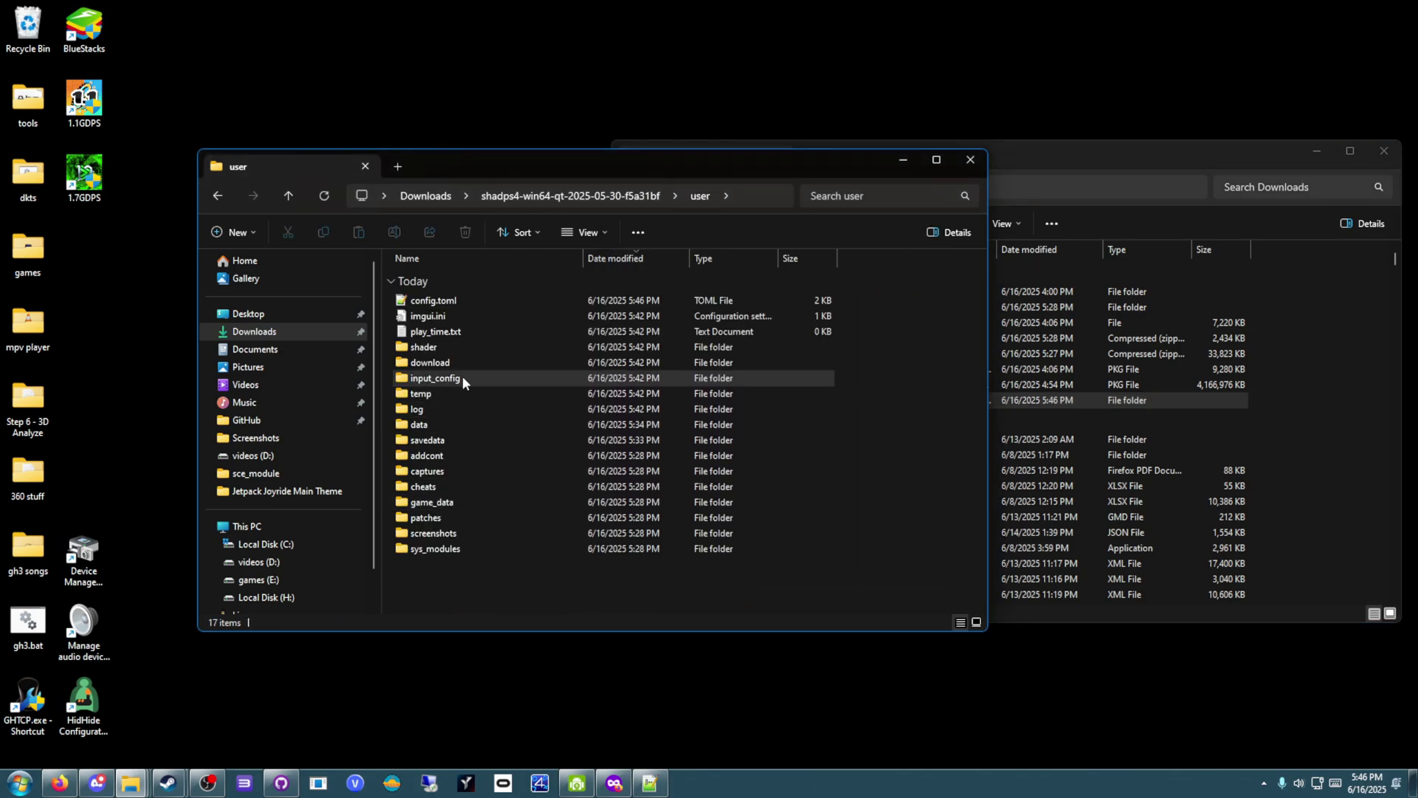
pyautogui.doubleClick(441, 455)
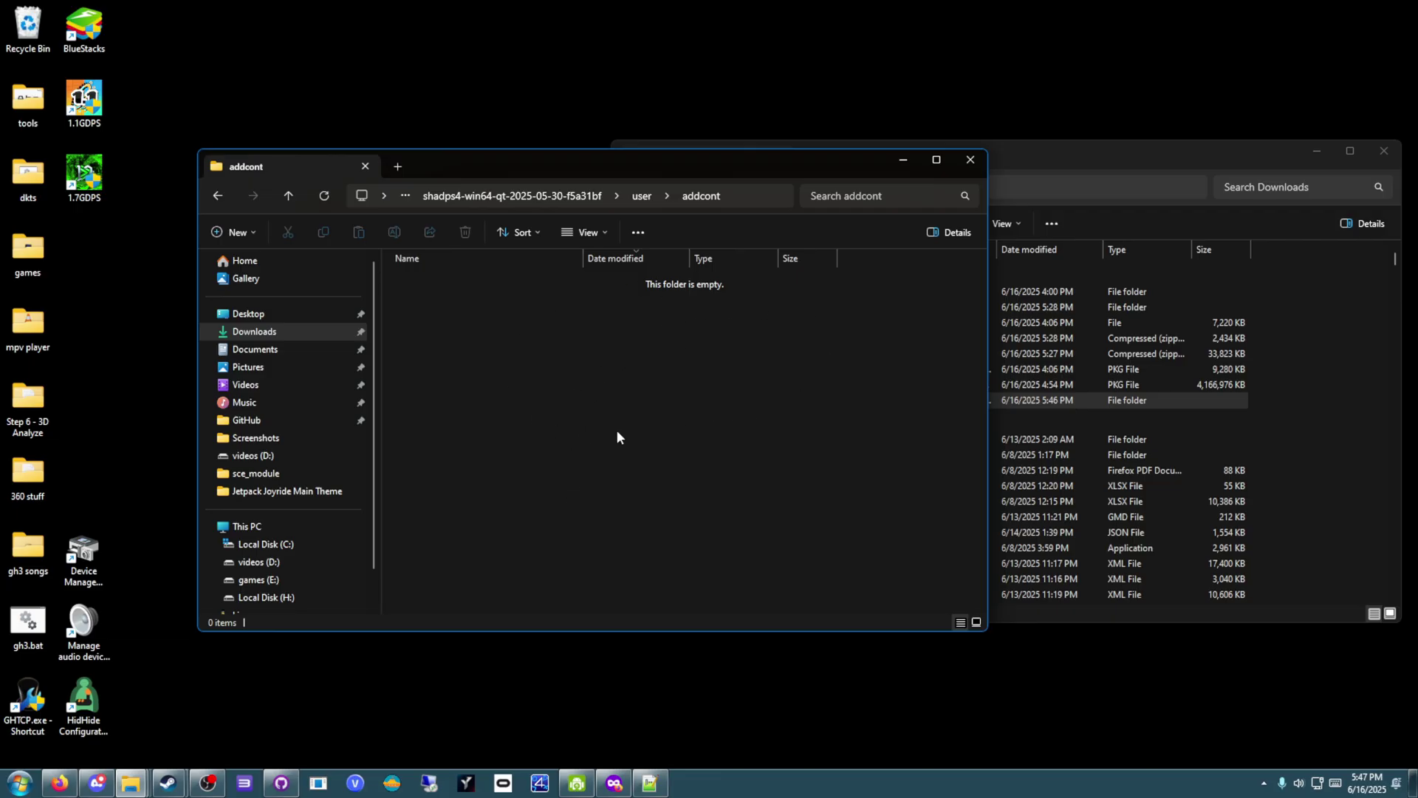
pyautogui.rightClick(566, 406)
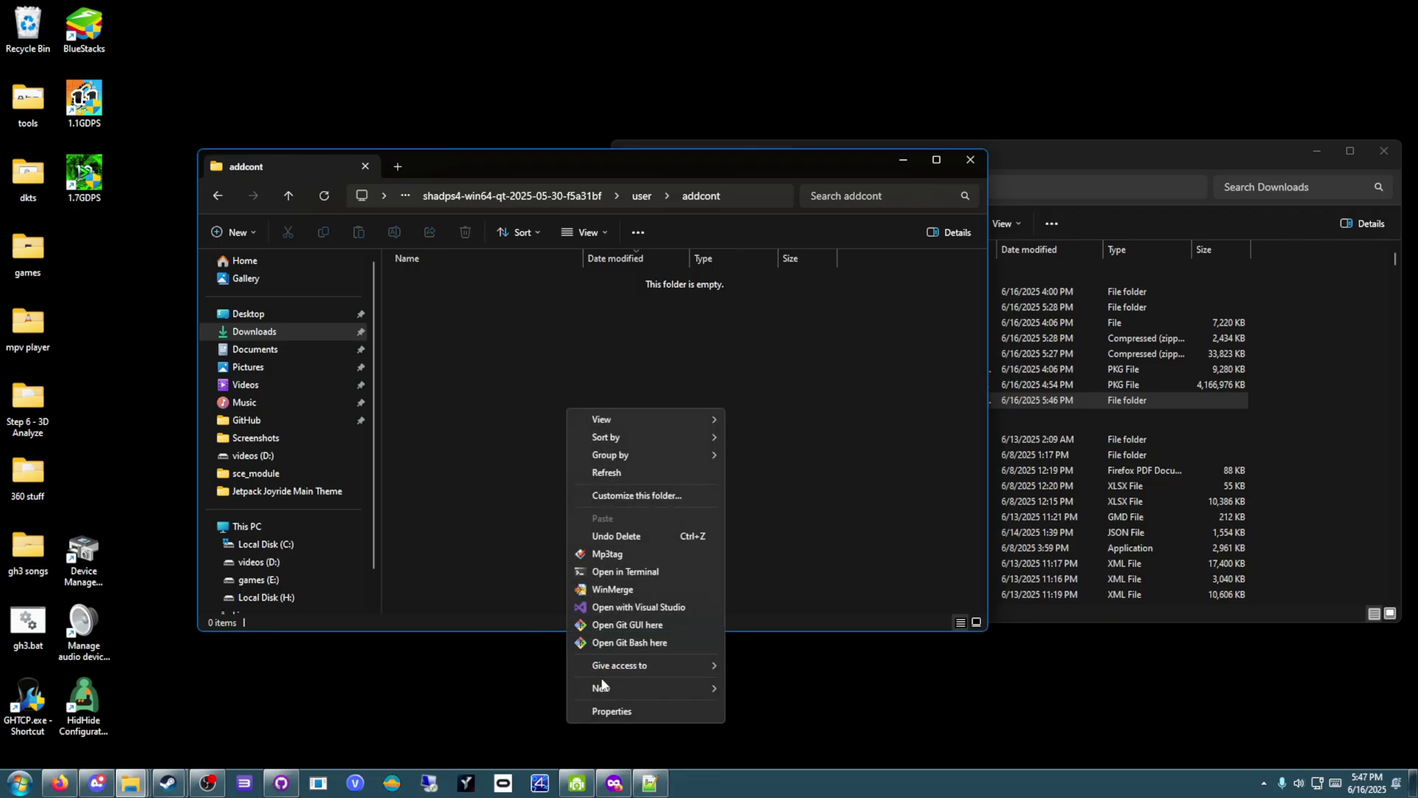
pyautogui.moveTo(643, 688)
pyautogui.click(810, 560)
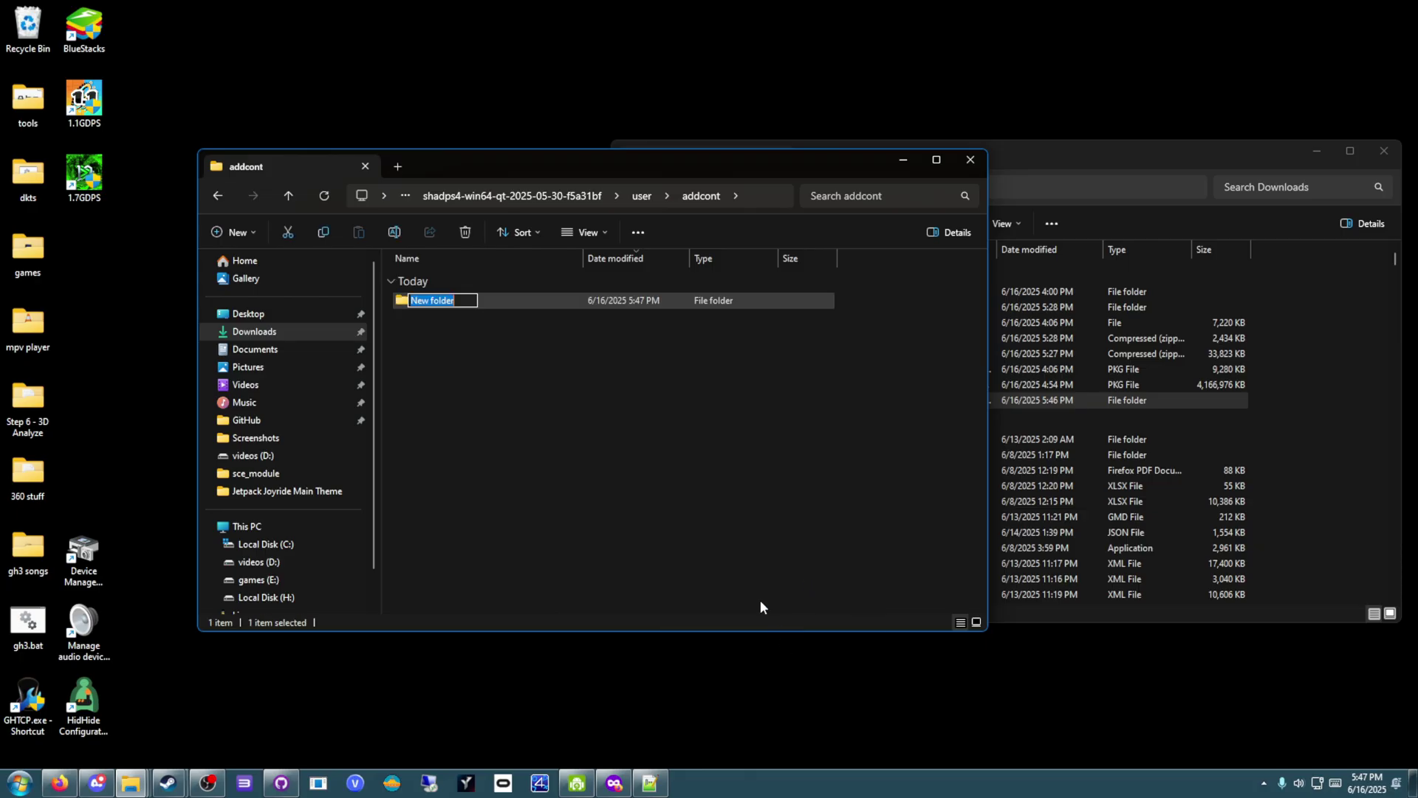
pyautogui.write('CUSA02084')
pyautogui.press('Return')
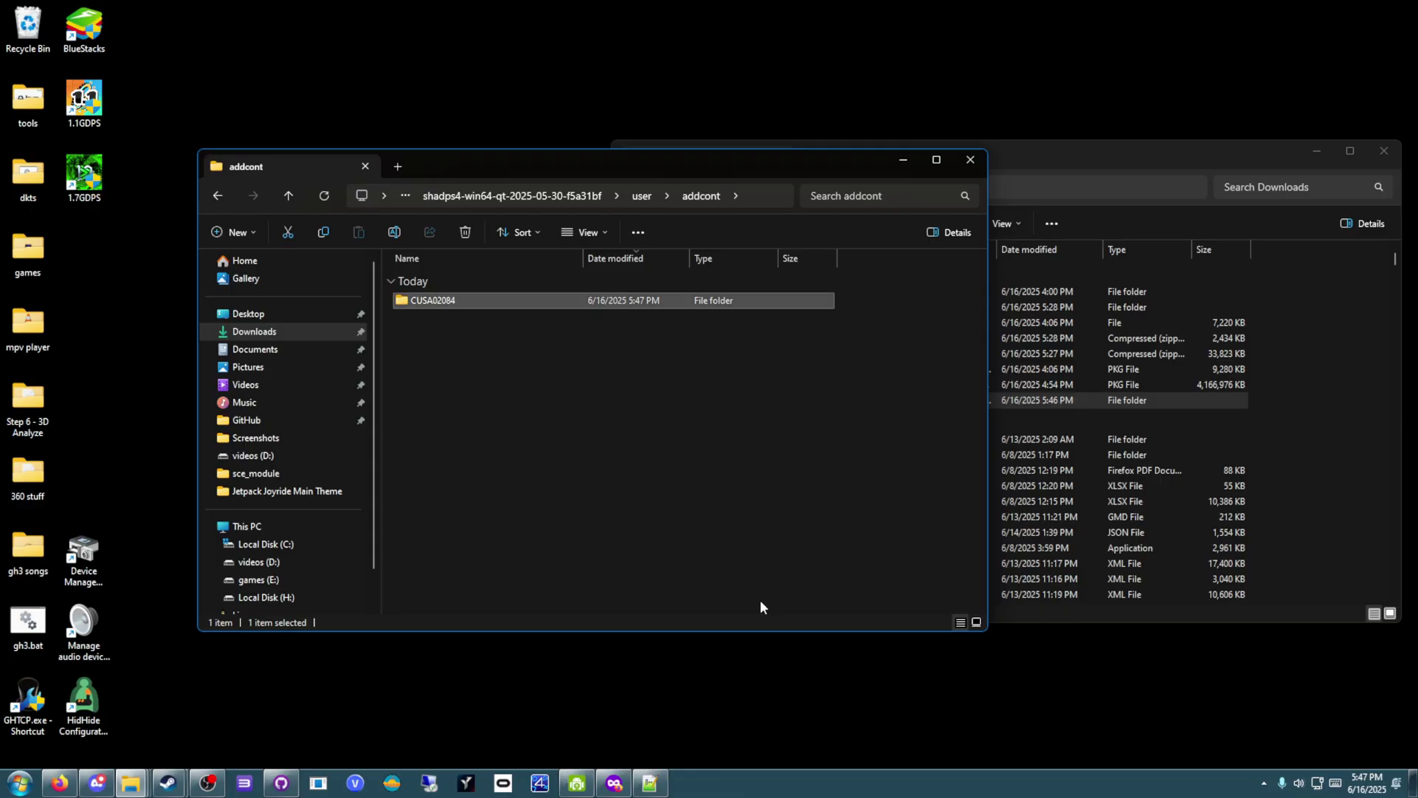
# Move the extracted UP8802-CUSA02084_00-JETPACKMAINTHEME folder from Downloads into the new CUSA02084 folder.
pyautogui.press('Return')
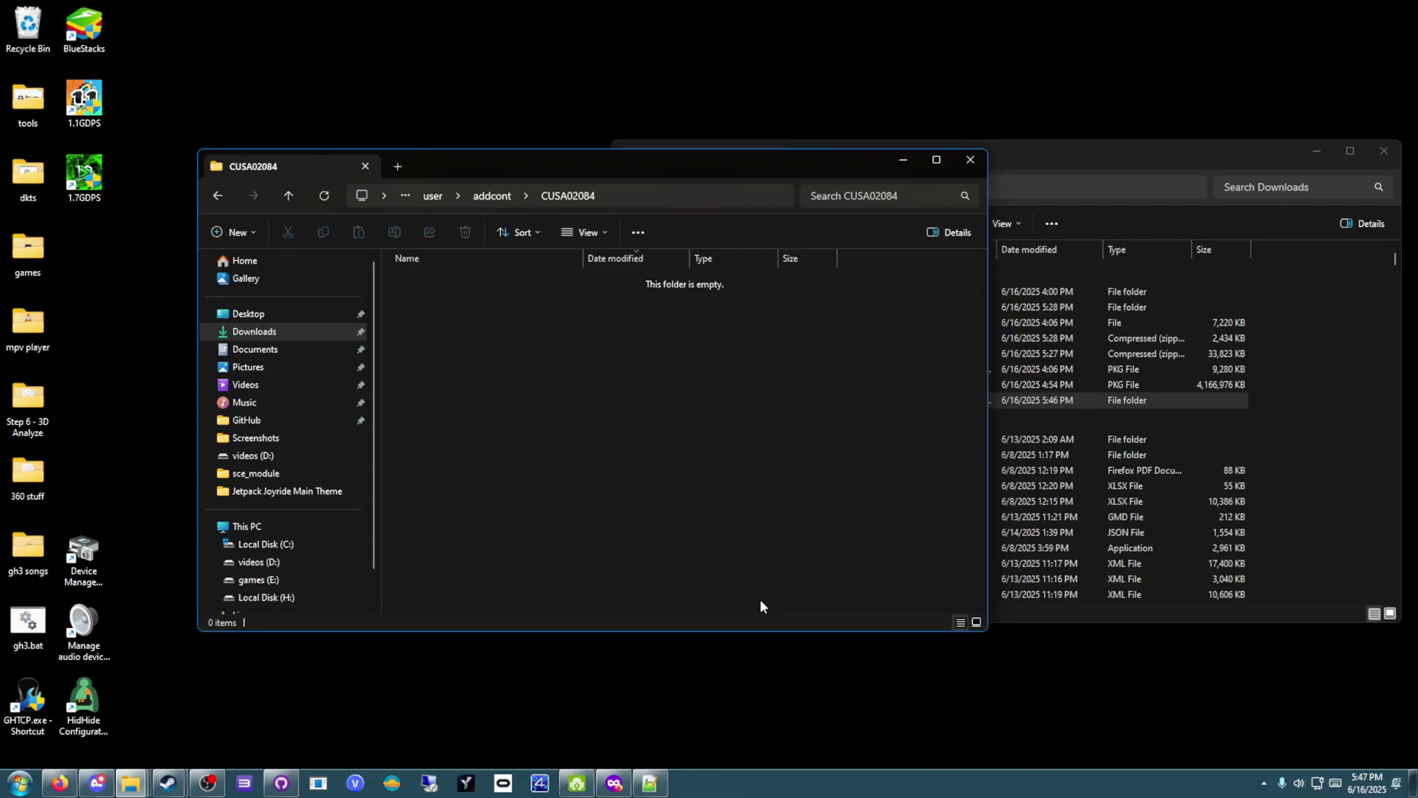
pyautogui.click(1202, 405)
pyautogui.moveTo(1202, 407); pyautogui.dragTo(463, 497)
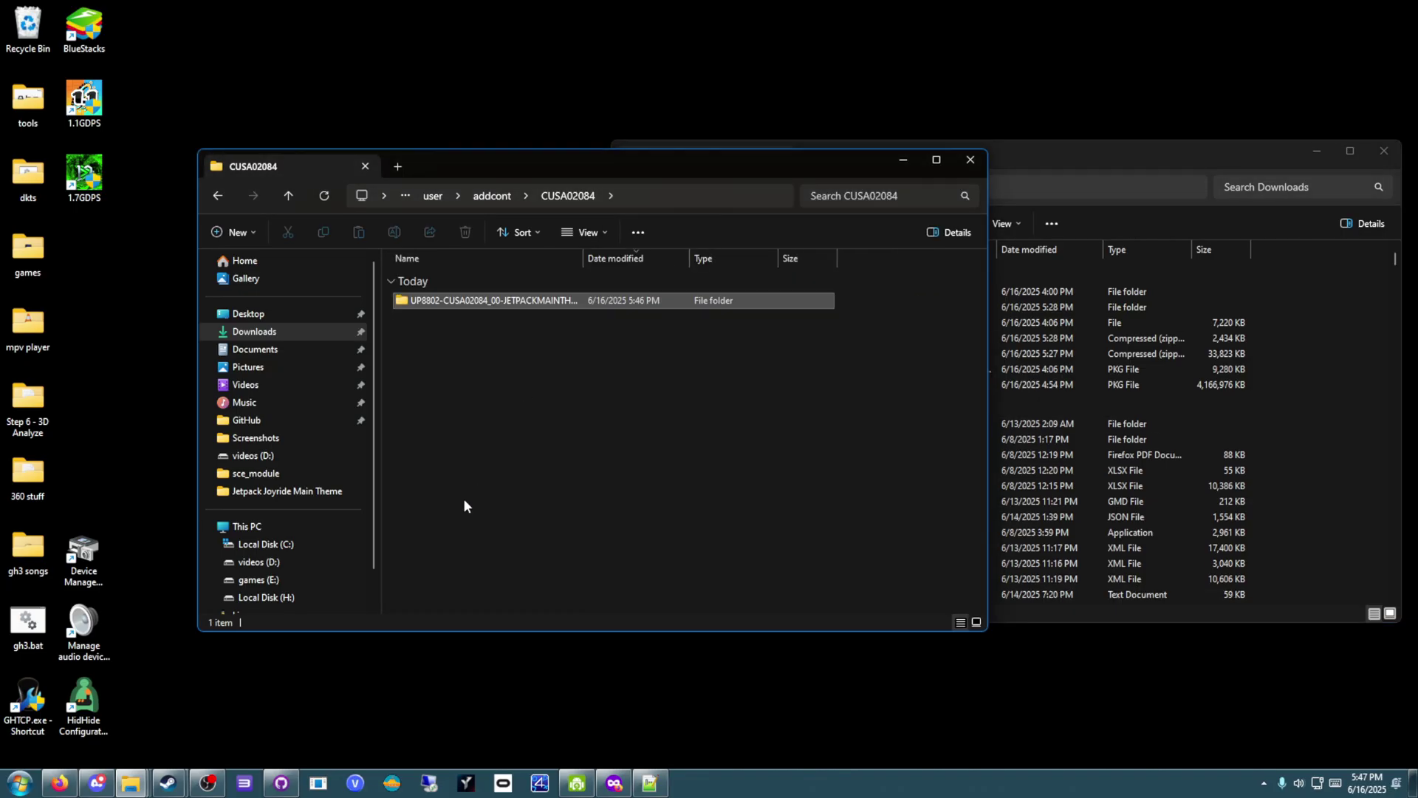
# Rename the moved folder to JETPACKMAINTHEME by removing the UP8802-CUSA02084_00- prefix.
pyautogui.press('F2')
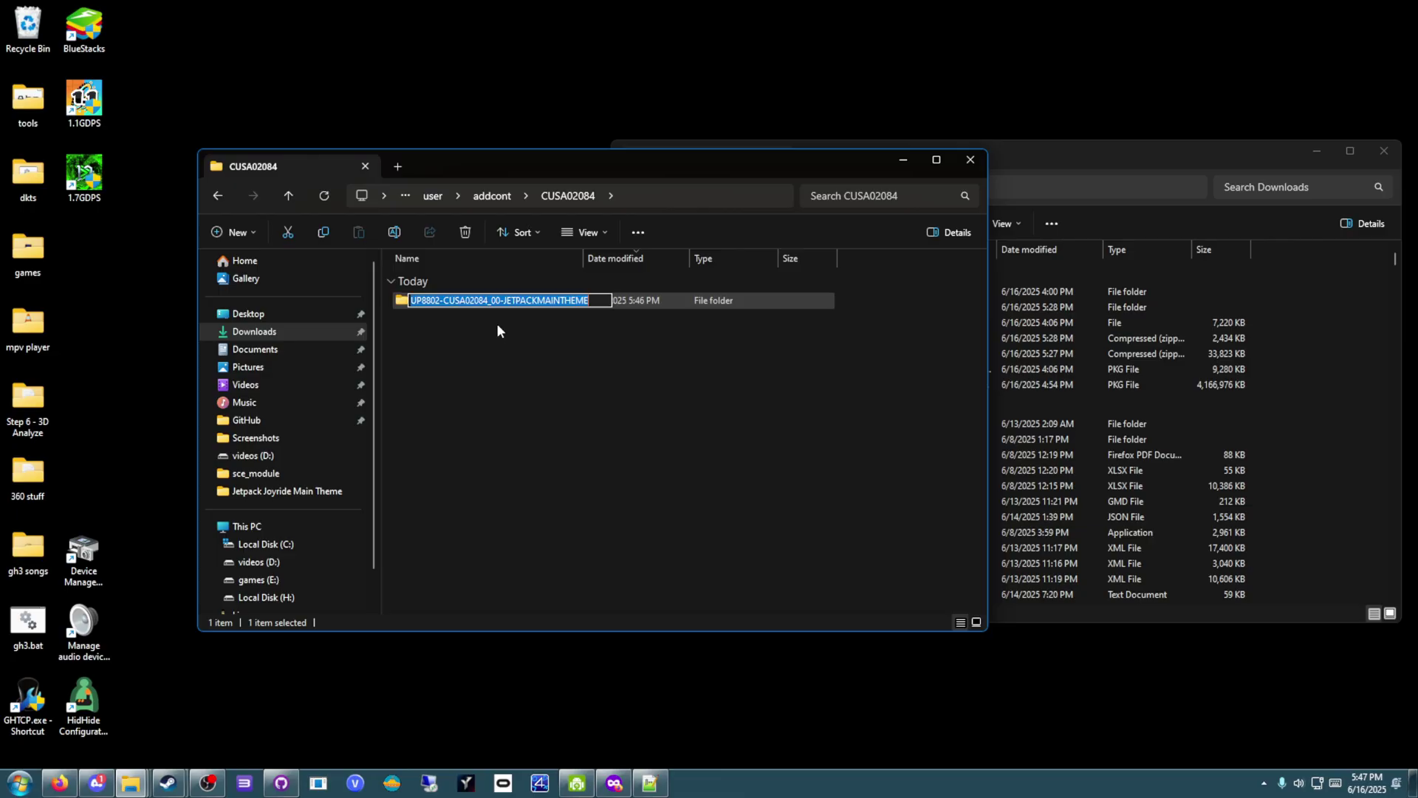
pyautogui.click(503, 300)
pyautogui.moveTo(503, 300)
pyautogui.mouseDown()
pyautogui.moveTo(363, 303)
pyautogui.moveTo(503, 299)
pyautogui.moveTo(493, 322)
pyautogui.moveTo(503, 300)
pyautogui.mouseUp()
pyautogui.press('Home')
pyautogui.press('BackSpace')
pyautogui.press('Return')
pyautogui.click(442, 302)
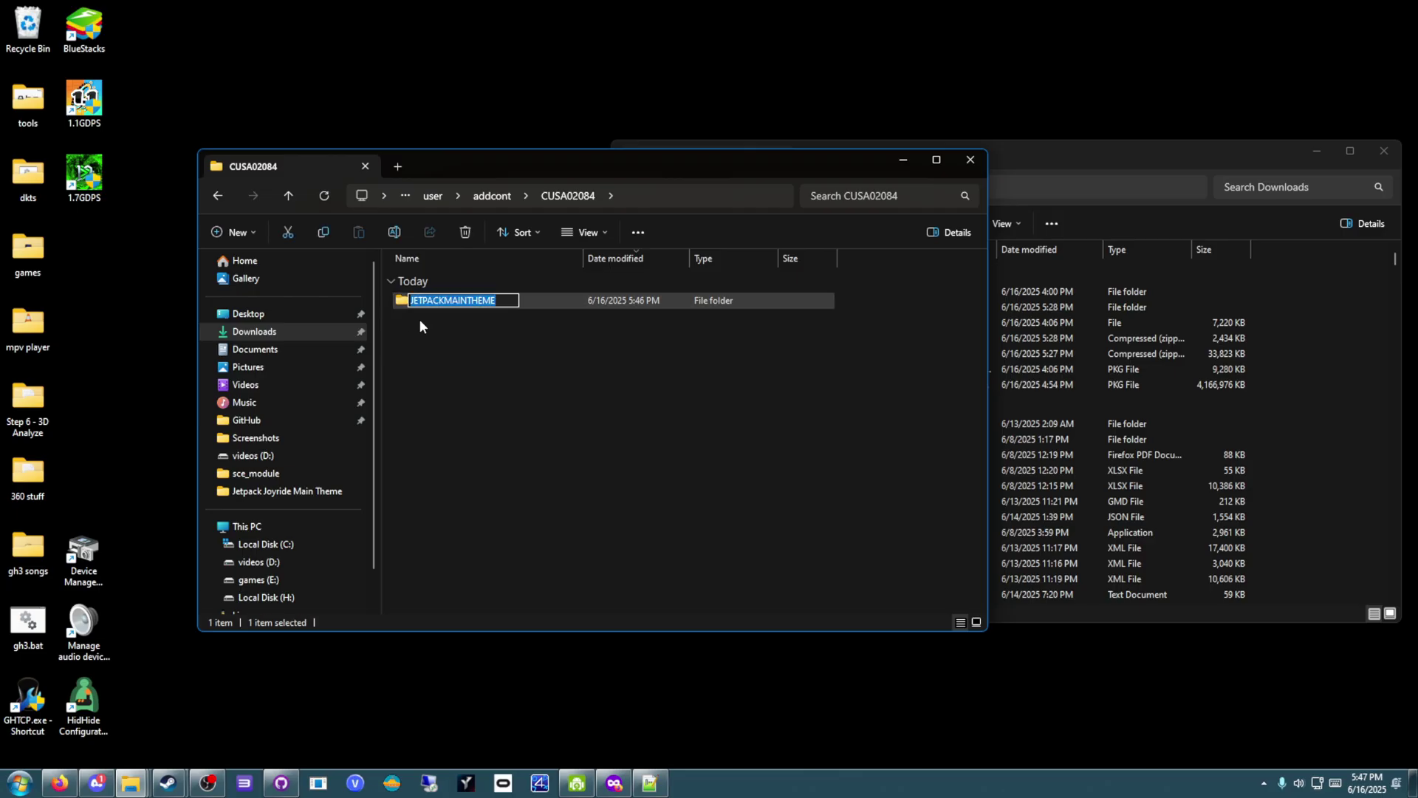
pyautogui.press('End')
pyautogui.press('Left')
pyautogui.press('Left')
pyautogui.press('Left')
pyautogui.press('Left')
pyautogui.press('Left')
pyautogui.press('Left')
pyautogui.click(499, 414)
# Move the sce_sys and songs folders from Image0 up into JETPACKMAINTHEME, and delete the emptied Image0 folder.
pyautogui.click(459, 300)
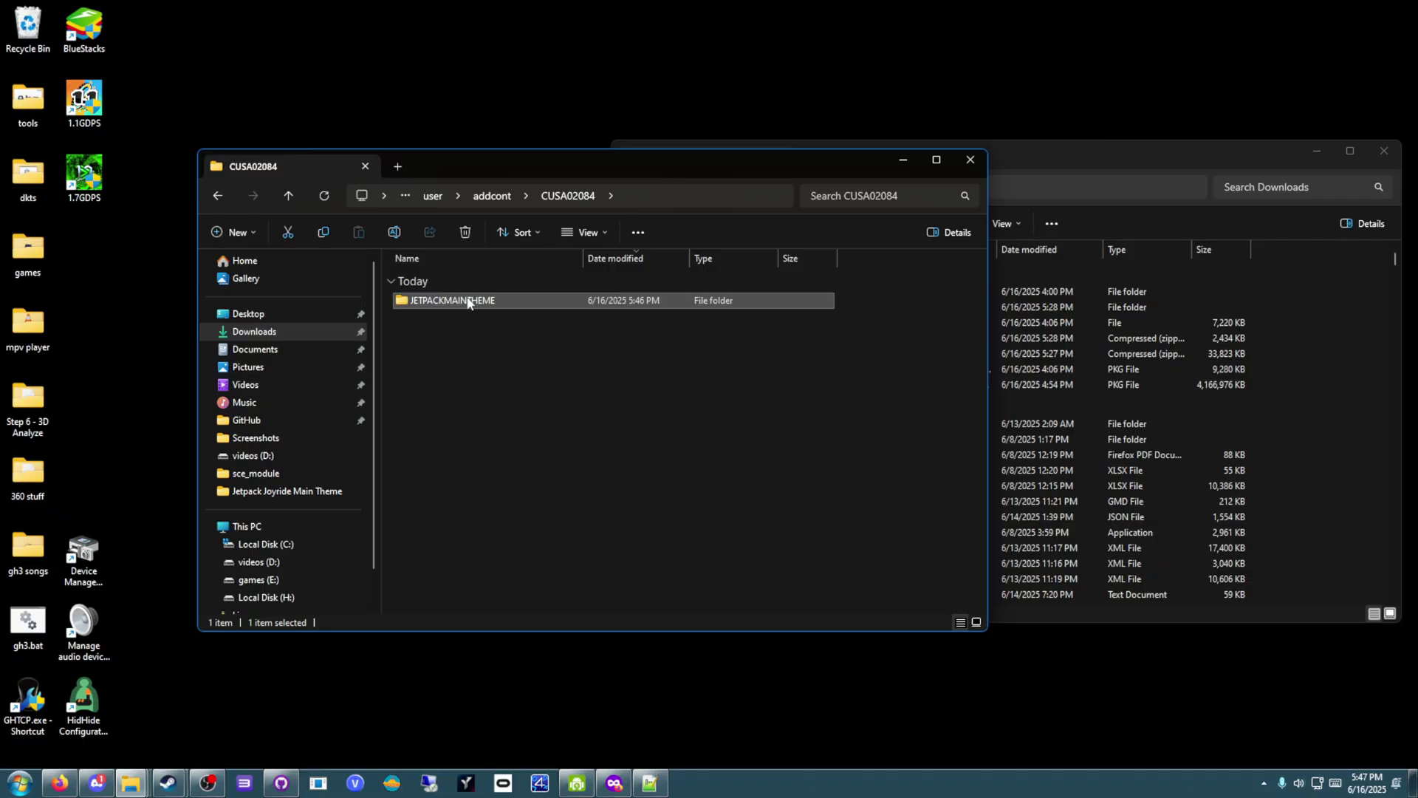
pyautogui.doubleClick(468, 301)
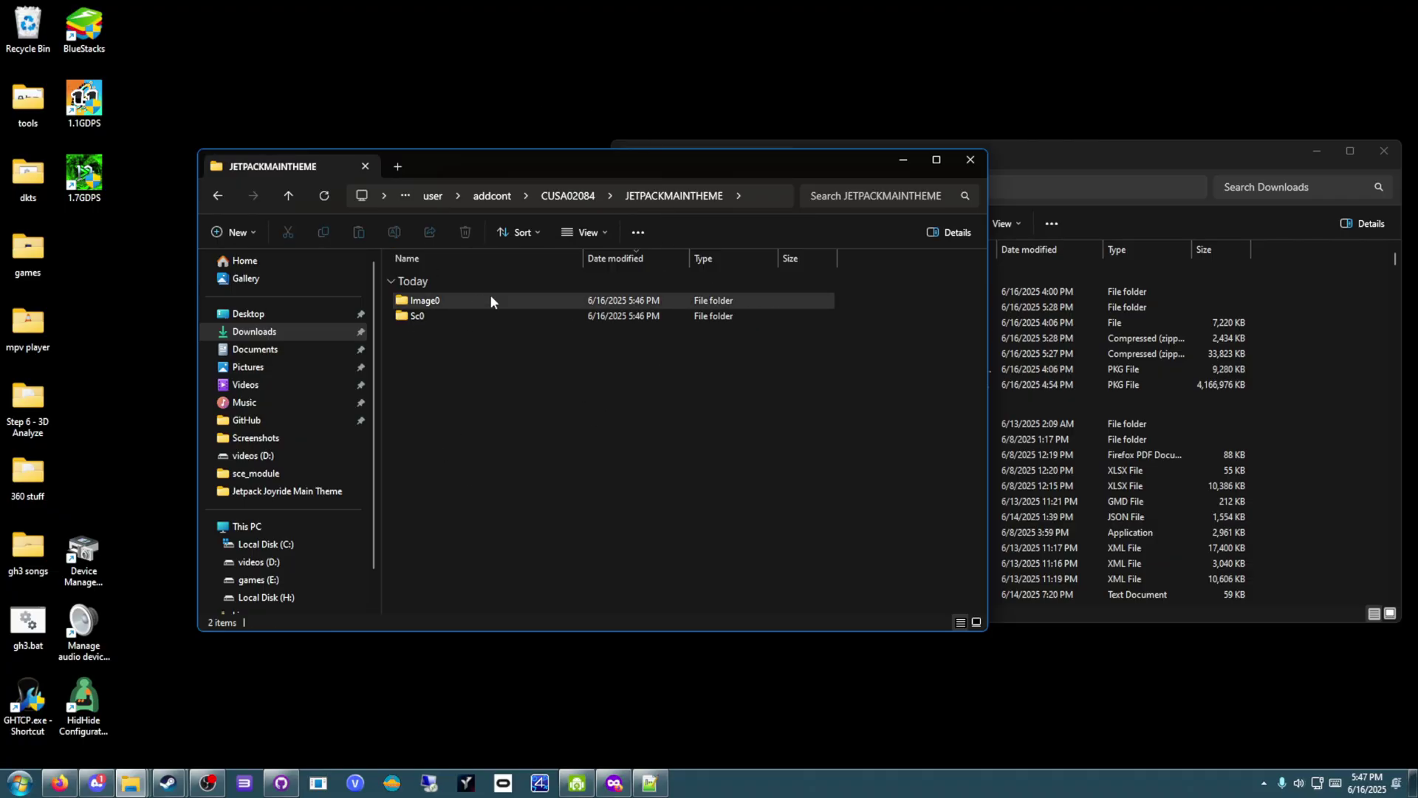
pyautogui.doubleClick(459, 300)
pyautogui.hotkey('ctrl', 'a')
pyautogui.hotkey('ctrl', 'x')
pyautogui.hotkey('alt', 'Left')
pyautogui.hotkey('ctrl', 'v')
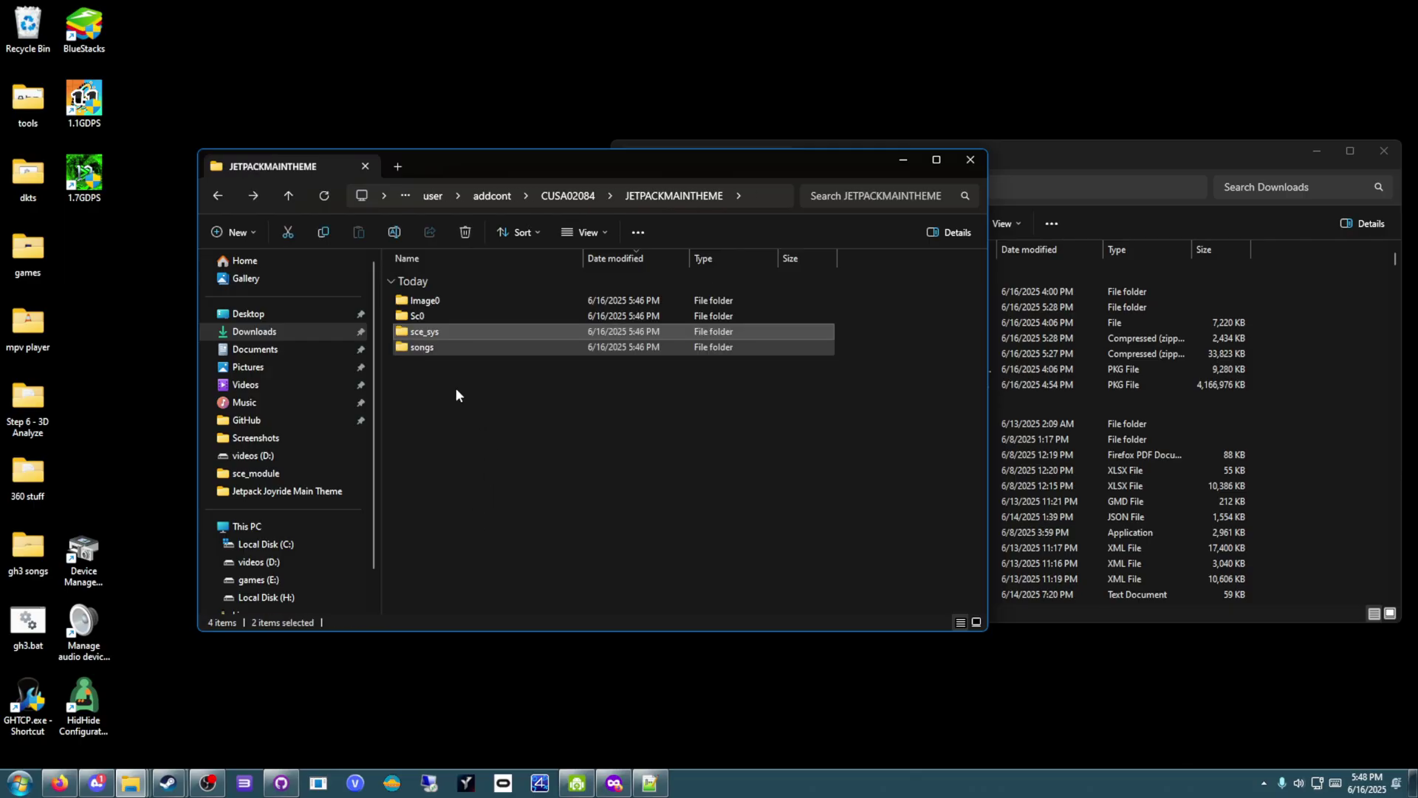
pyautogui.click(432, 303)
pyautogui.press('Delete')
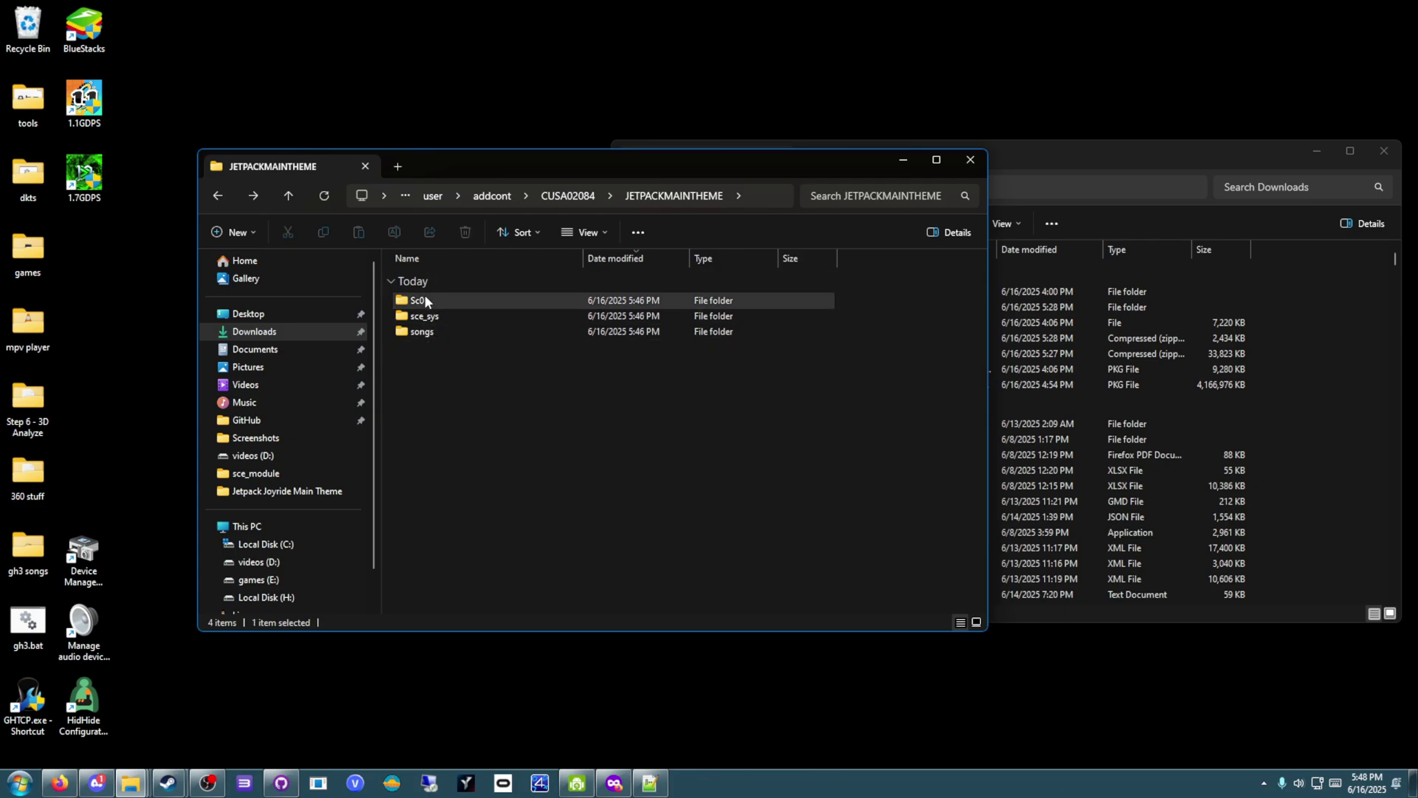
# Move the contents of the Sc0 folder into sce_sys inside JETPACKMAINTHEME, and delete the emptied Sc0 folder.
pyautogui.doubleClick(424, 294)
pyautogui.hotkey('ctrl', 'a')
pyautogui.press('BackSpace')
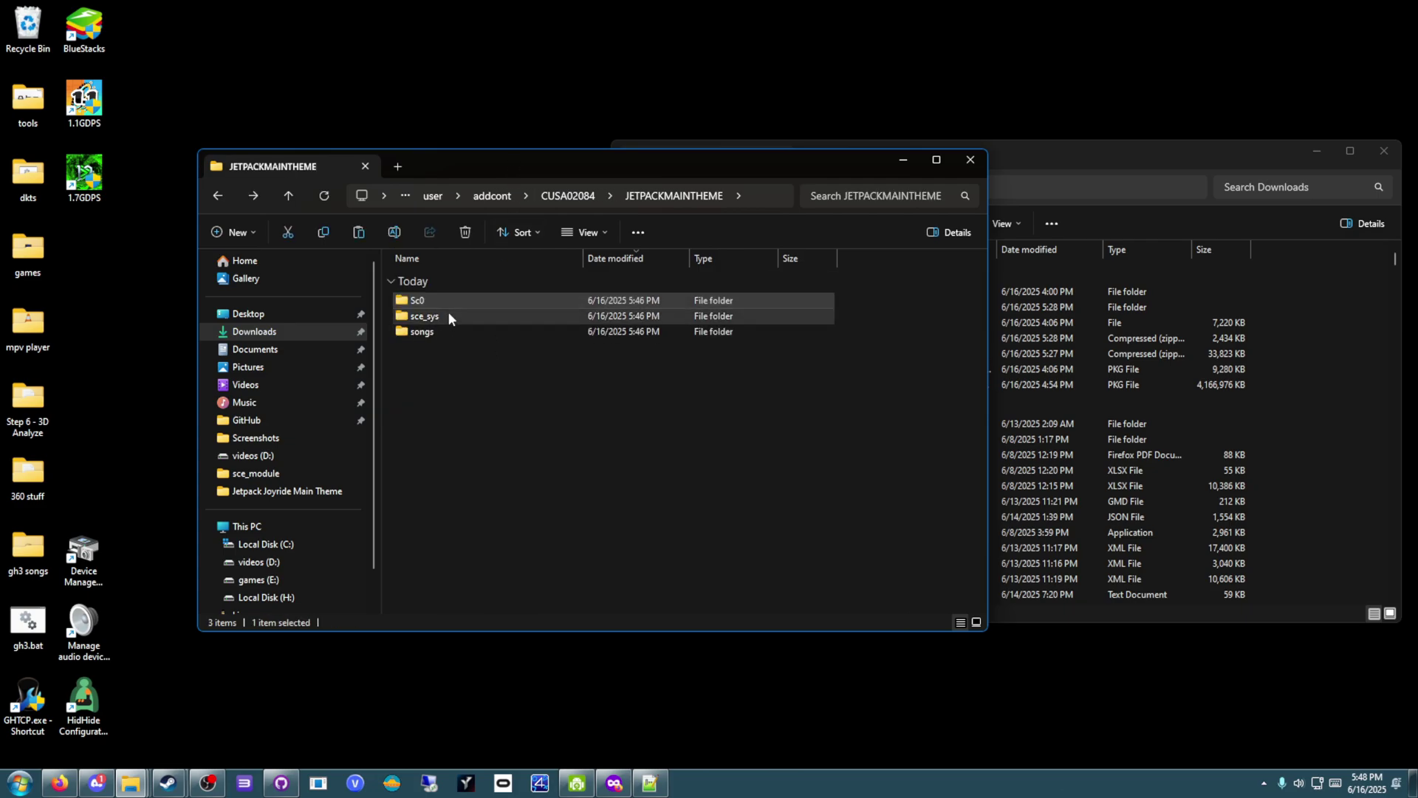
pyautogui.doubleClick(449, 316)
pyautogui.hotkey('ctrl', 'v')
pyautogui.press('BackSpace')
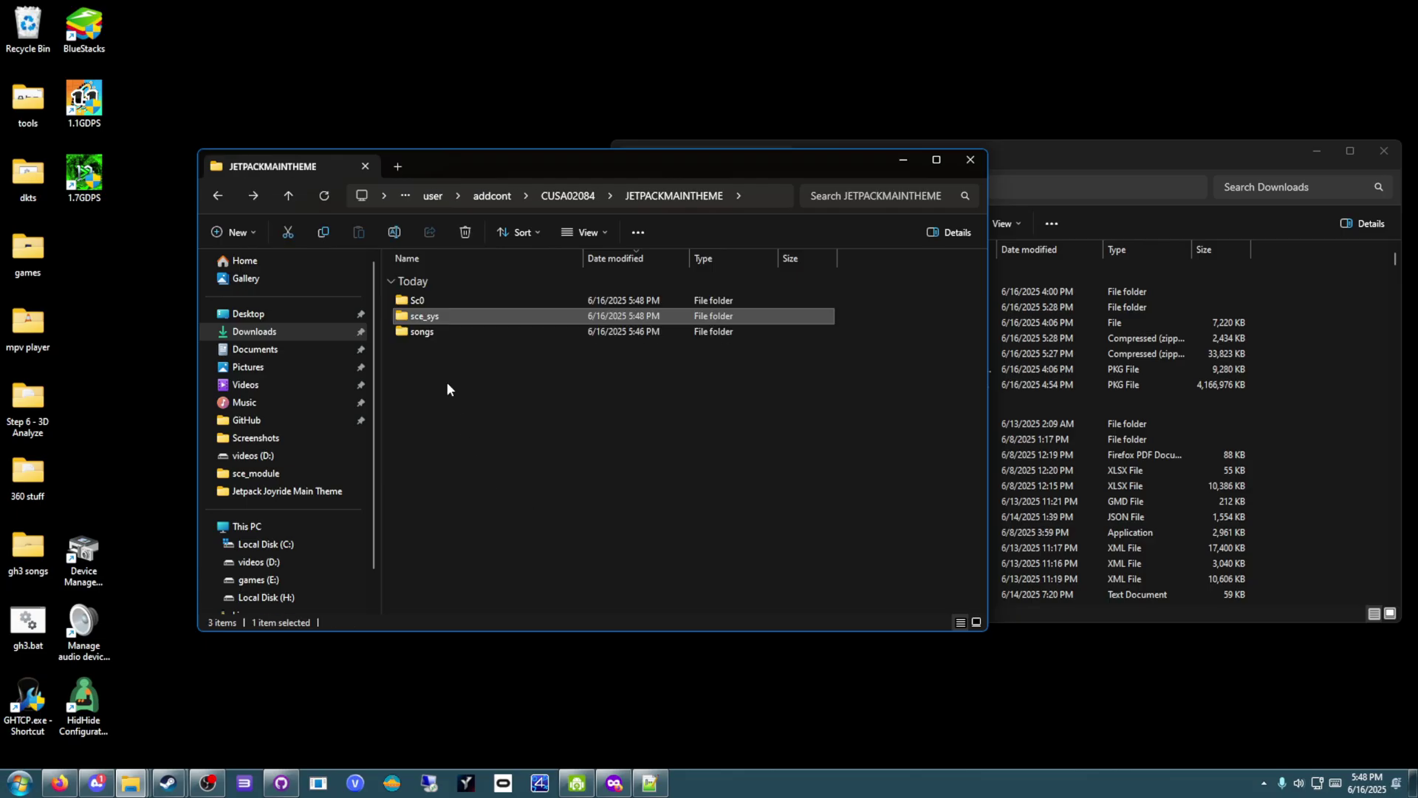
pyautogui.click(441, 303)
pyautogui.press('Delete')
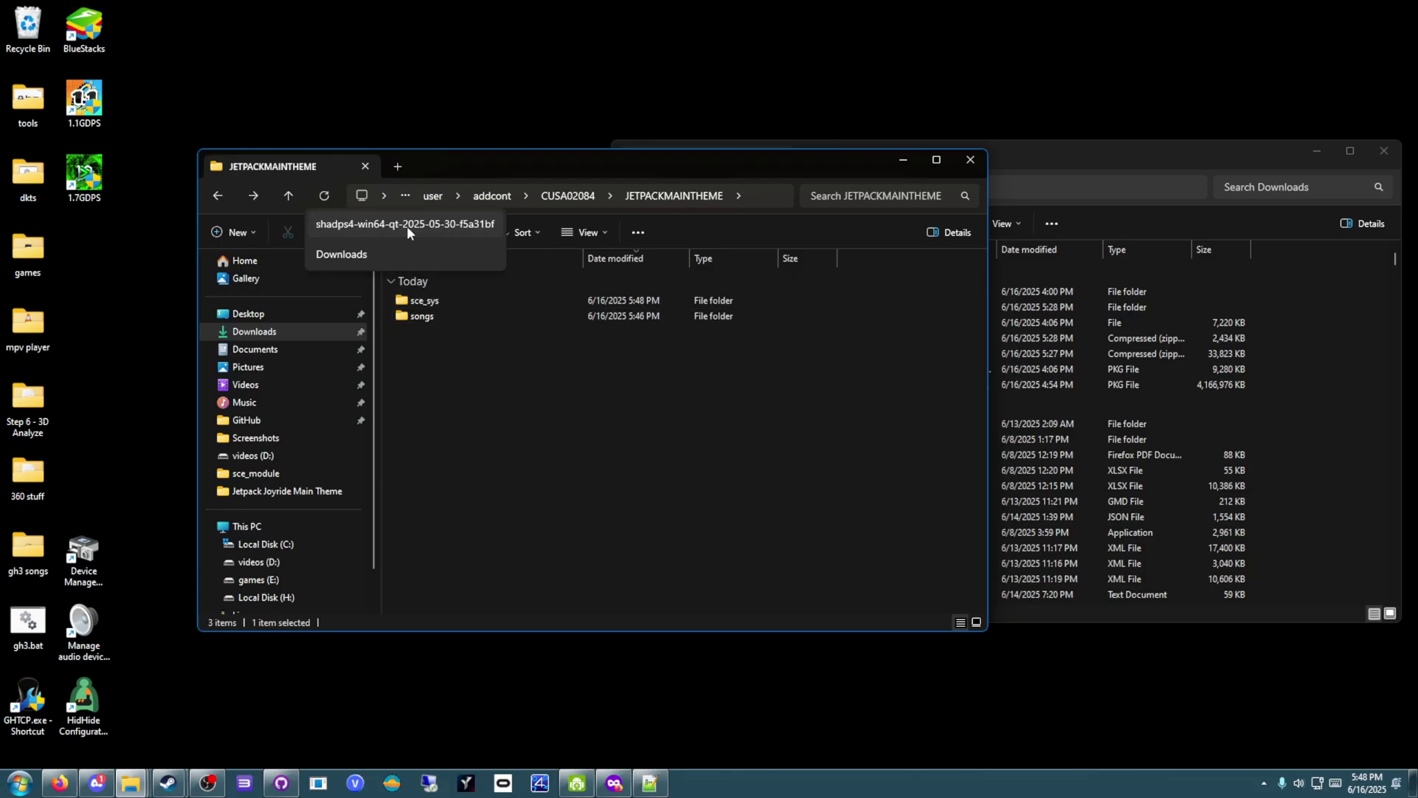
# Return to the shadps4-win64-qt-2025-05-30-f5a31bf folder, run shadPS4.exe and launch Rock Band 4 from its game list.
pyautogui.hotkey('alt', 'Up')
pyautogui.hotkey('alt', 'Up')
pyautogui.hotkey('alt', 'Up')
pyautogui.hotkey('alt', 'Up')
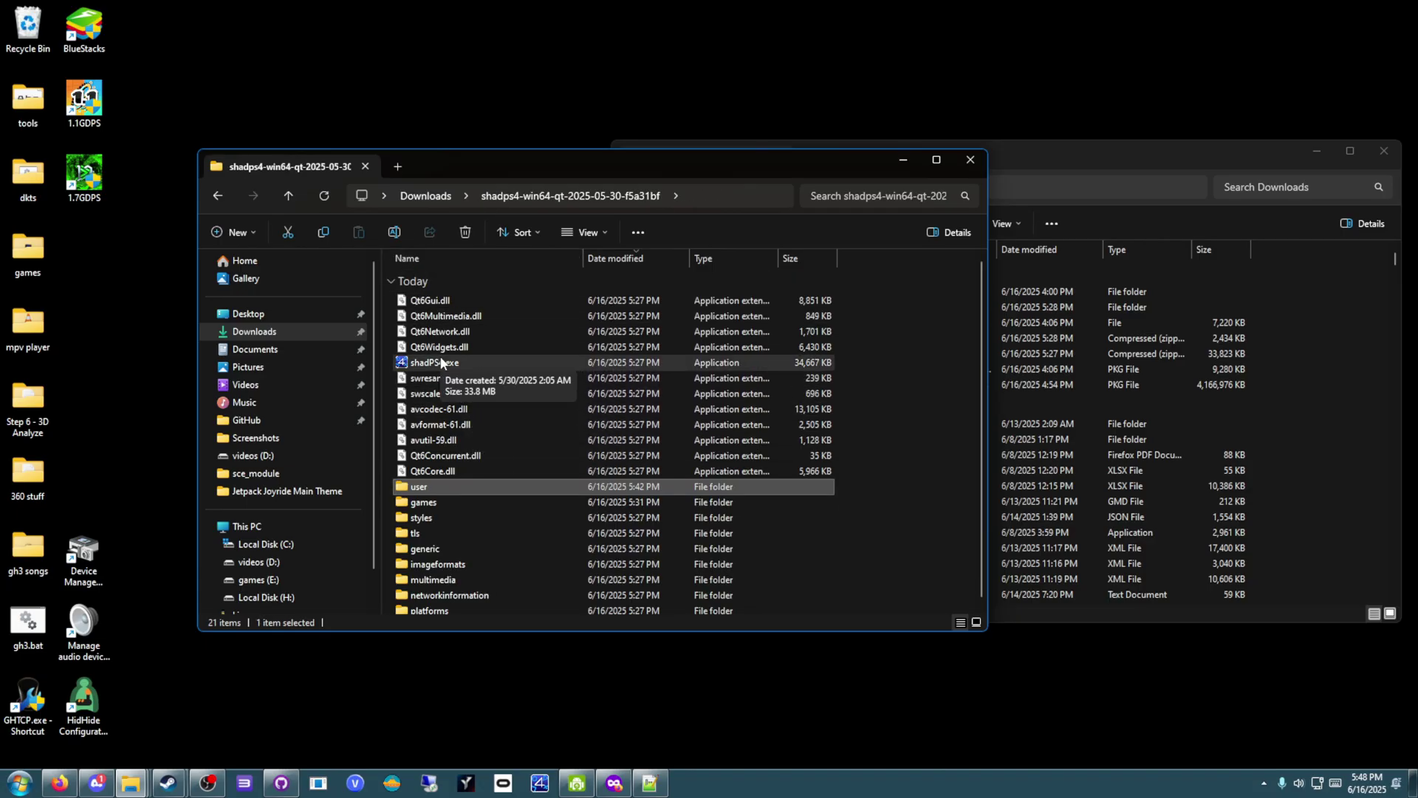
pyautogui.doubleClick(436, 362)
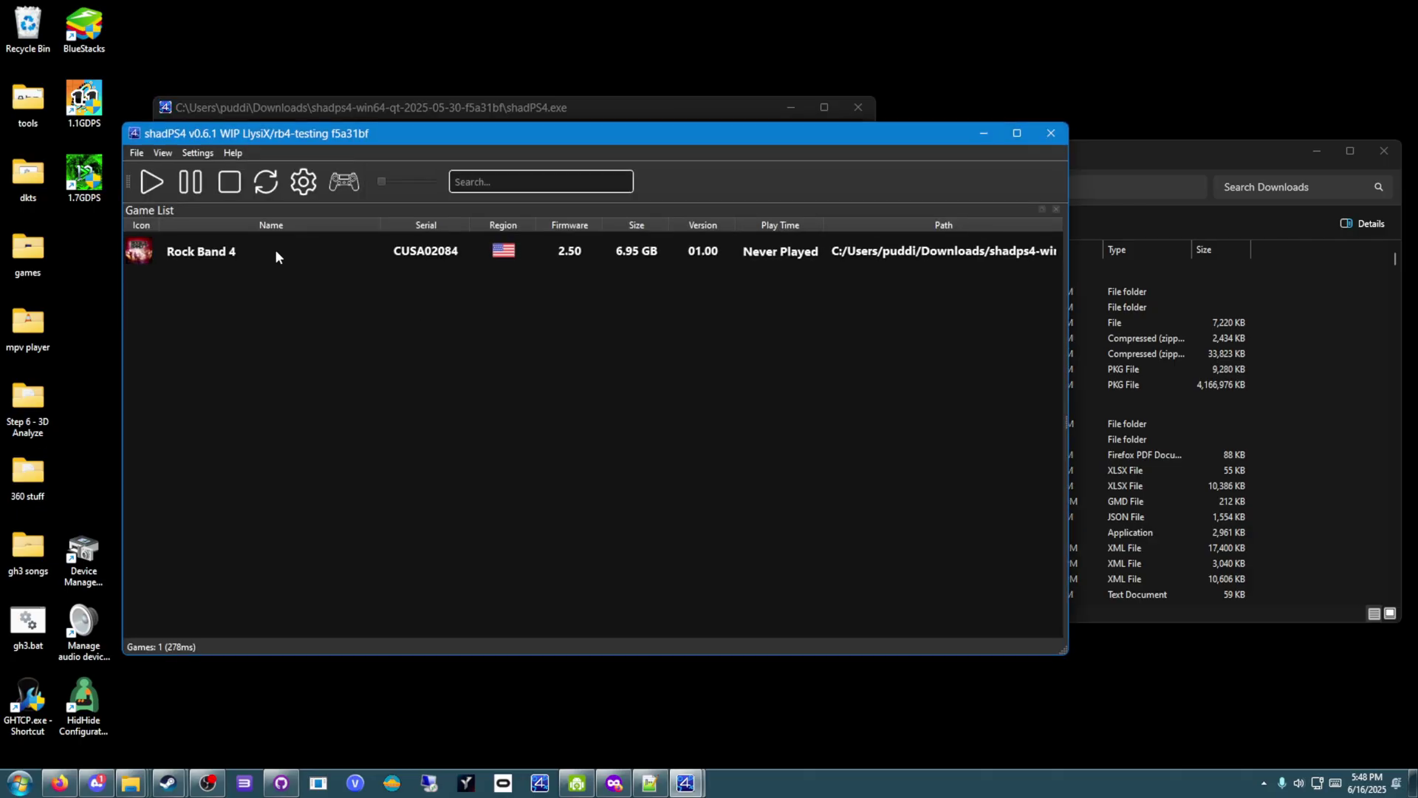
pyautogui.doubleClick(275, 250)
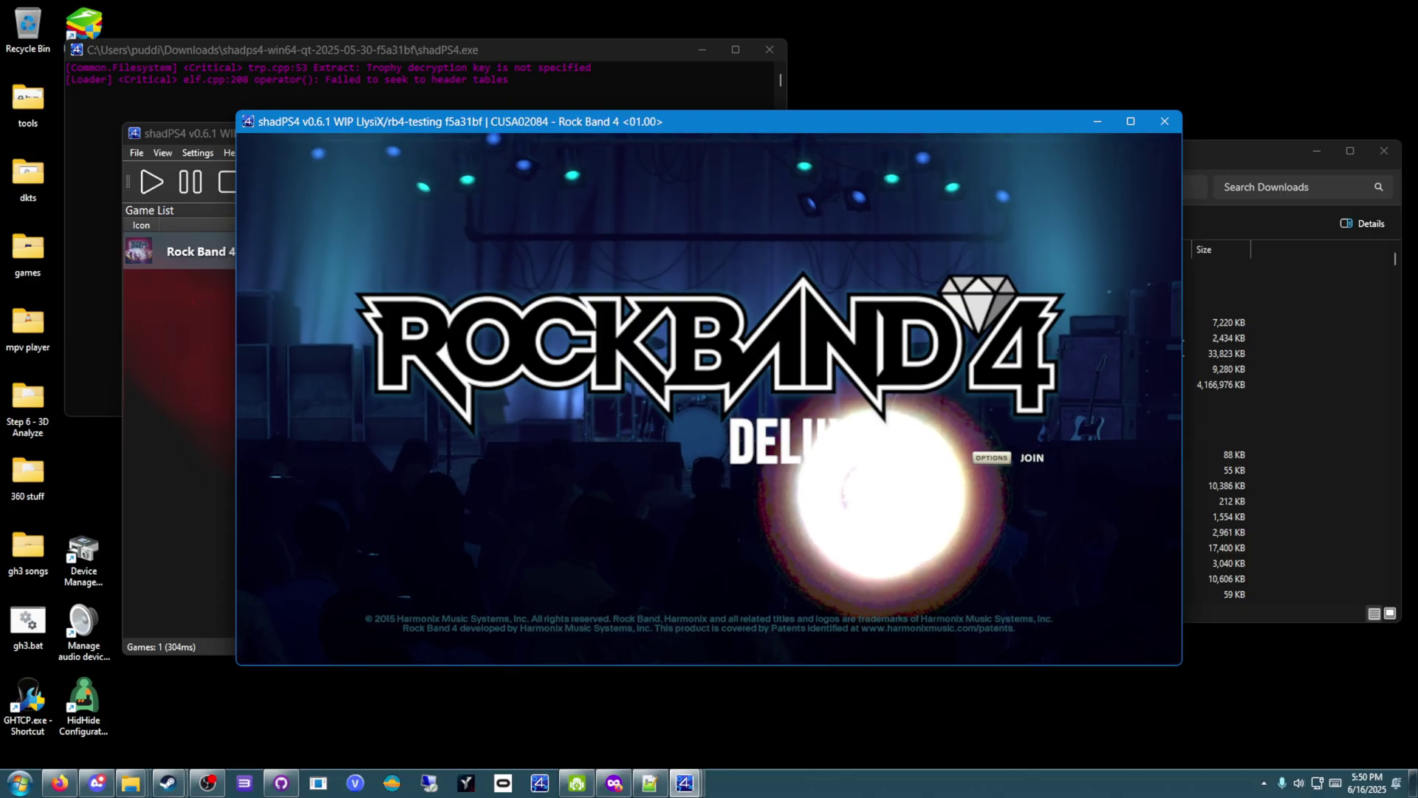
# Join from the title screen and dismiss the guitar solo tutorial offer and the player menu to reach the main menu.
pyautogui.press('Return')
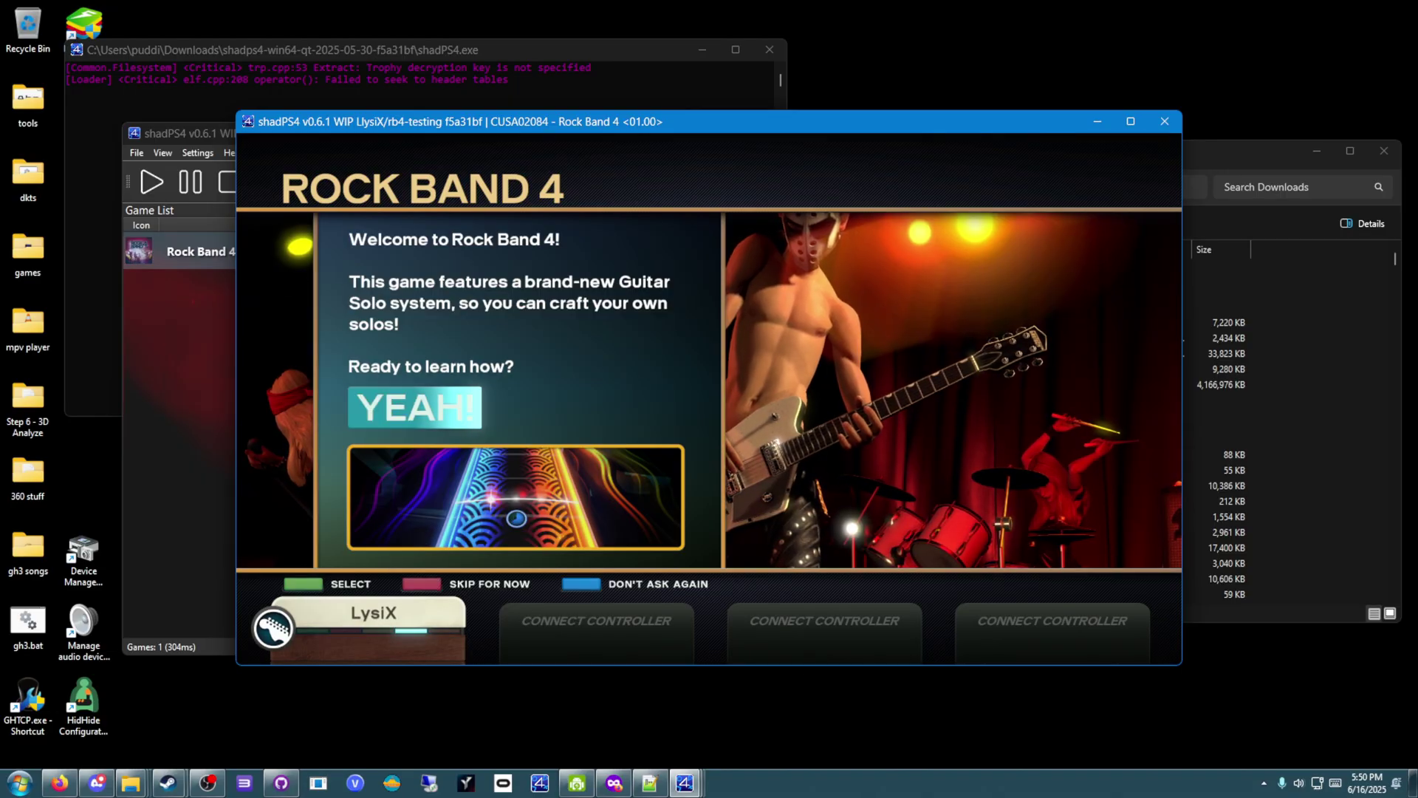
pyautogui.press('Return')
pyautogui.press('Escape')
pyautogui.press('Down')
pyautogui.press('Down')
pyautogui.press('Return')
pyautogui.press('Escape')
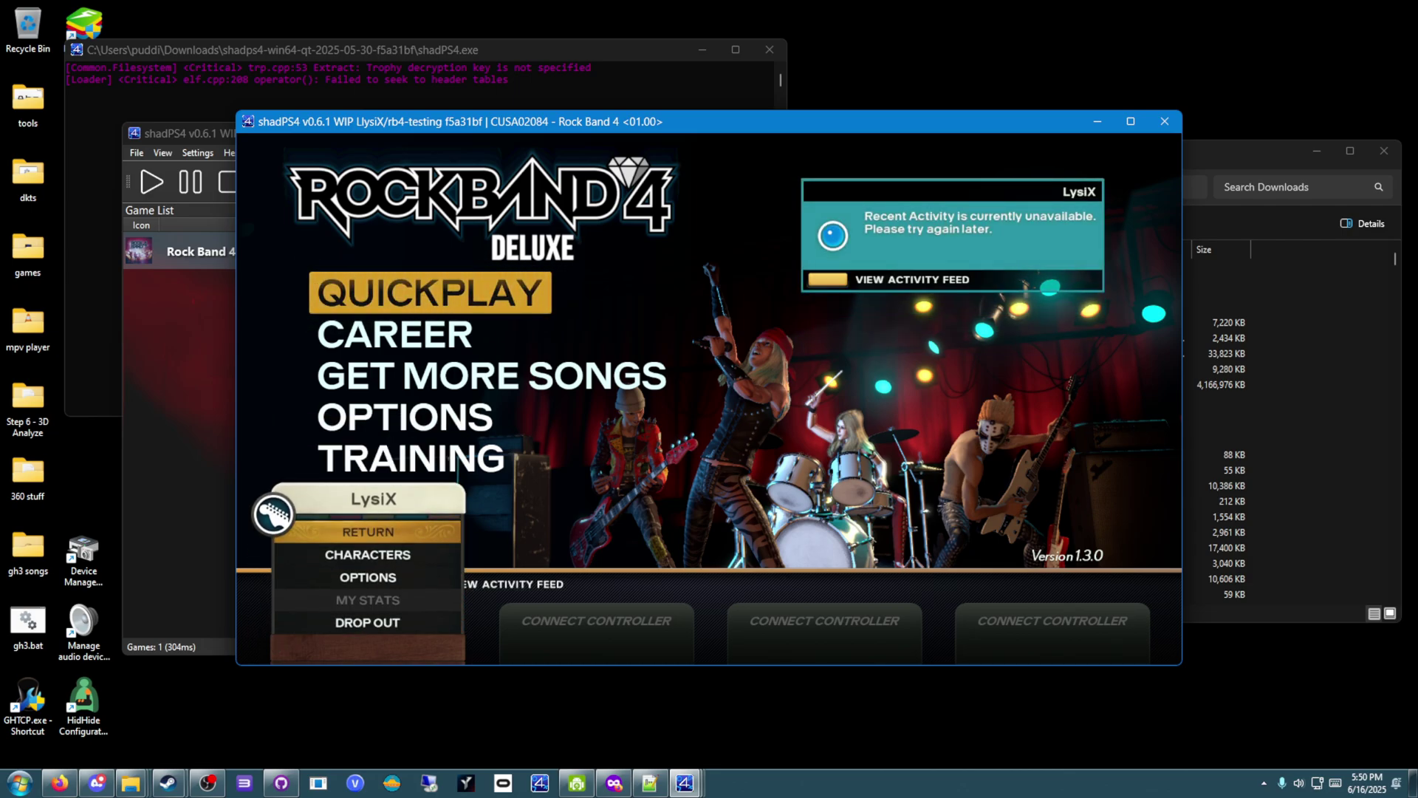
pyautogui.press('Escape')
# Open the Quickplay music library and start Jetpack Joyride Main Theme by Halfbrick on guitar.
pyautogui.press('Return')
pyautogui.press('Return')
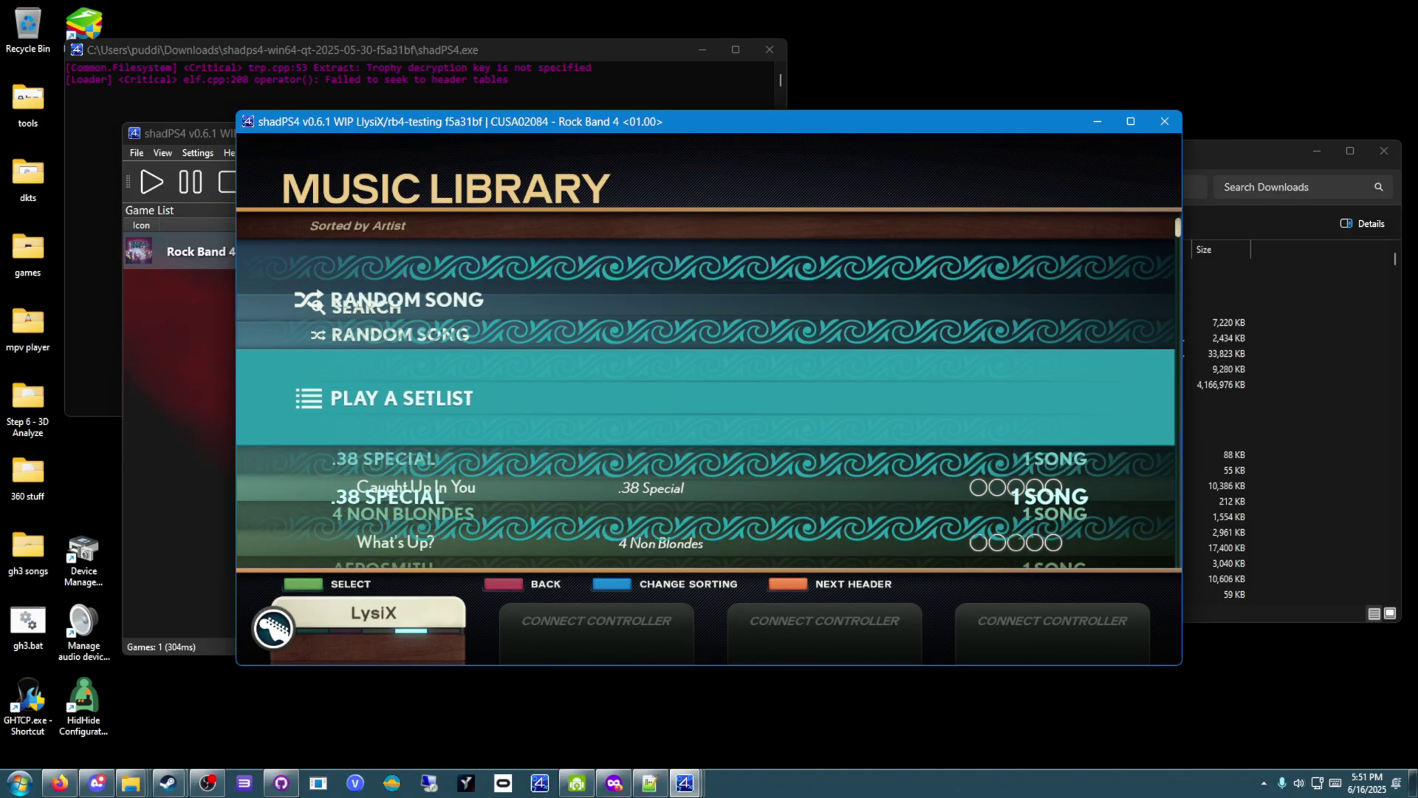
pyautogui.press('j')
pyautogui.press('j')
pyautogui.press('Down')
pyautogui.press('Return')
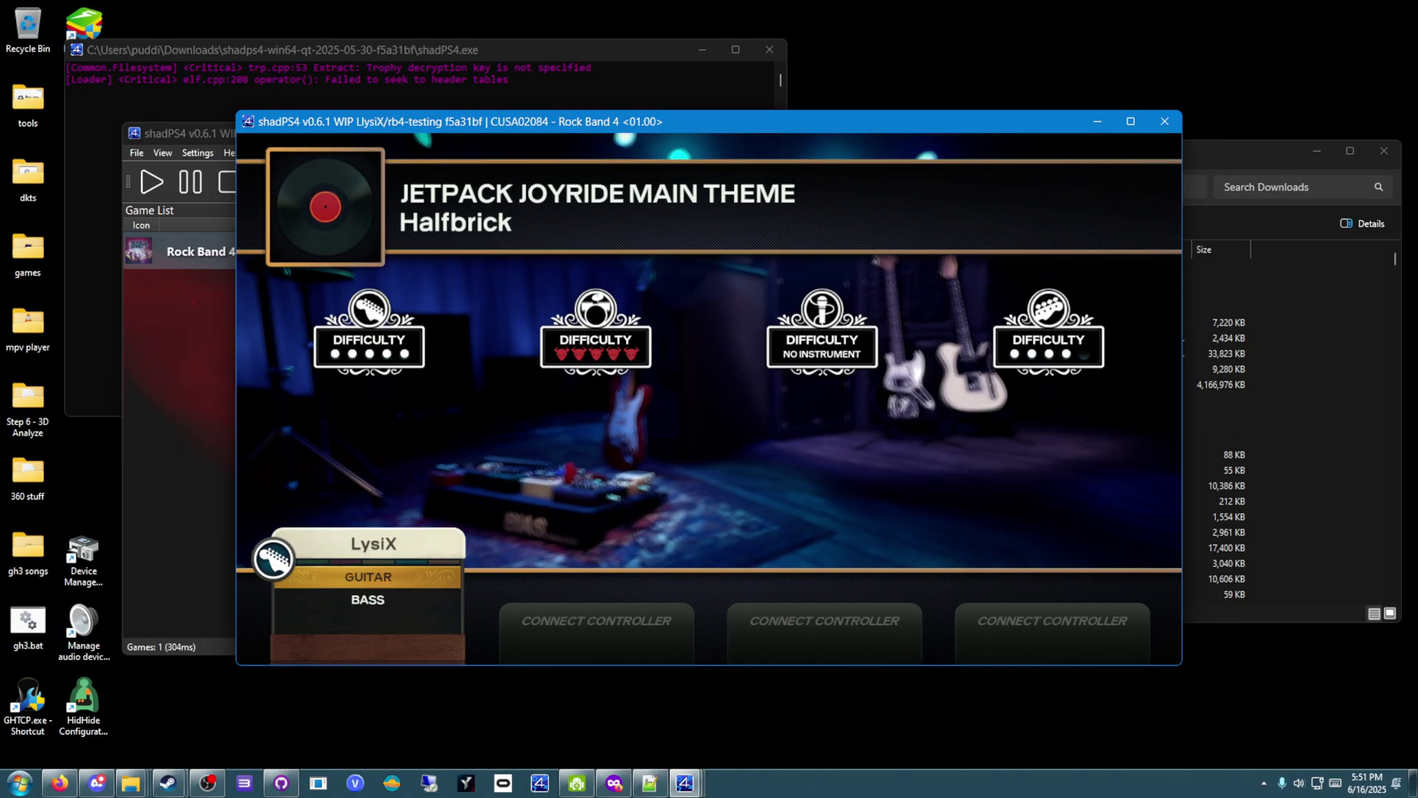
pyautogui.press('Return')
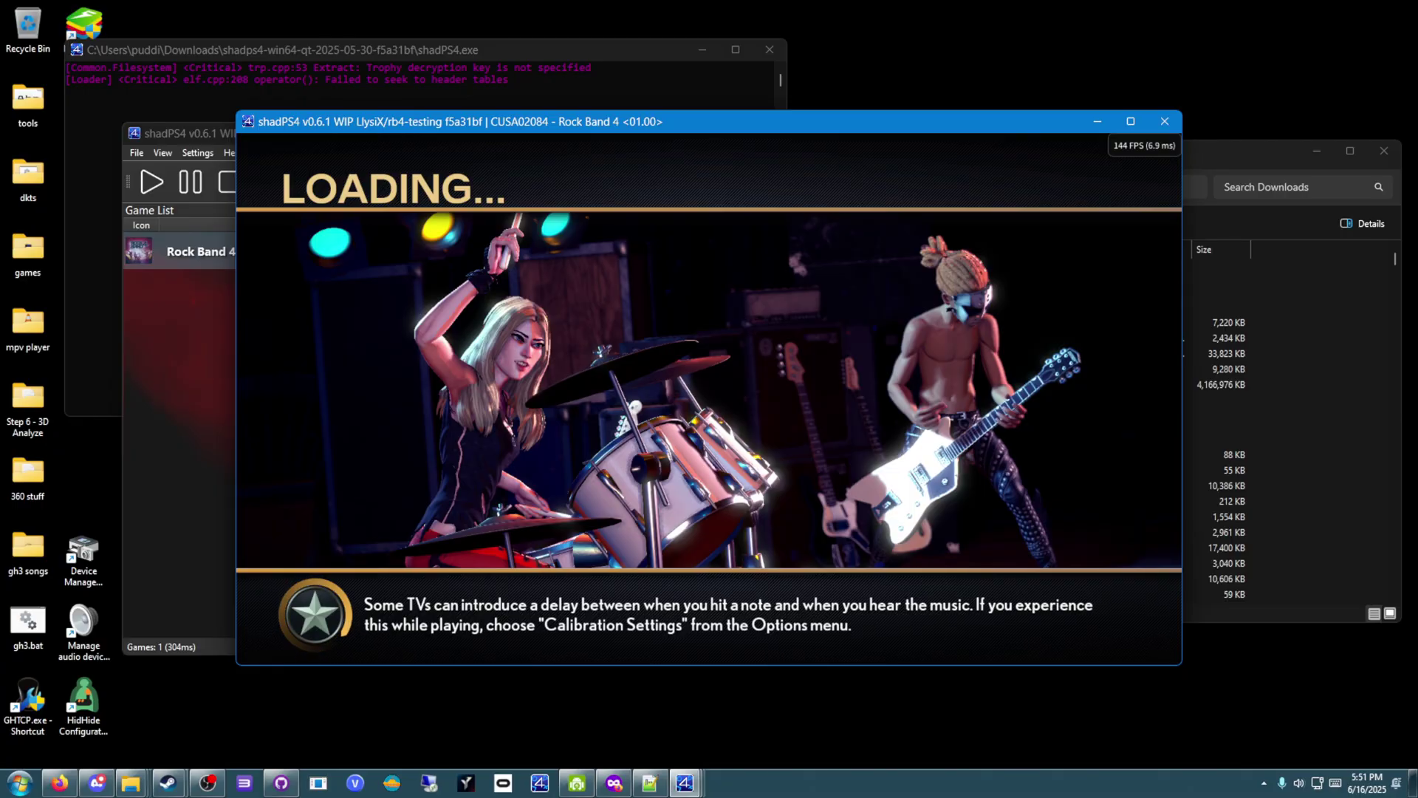
# Switch the game to full screen and play through Jetpack Joyride Main Theme to test the custom song.
pyautogui.press('F11')
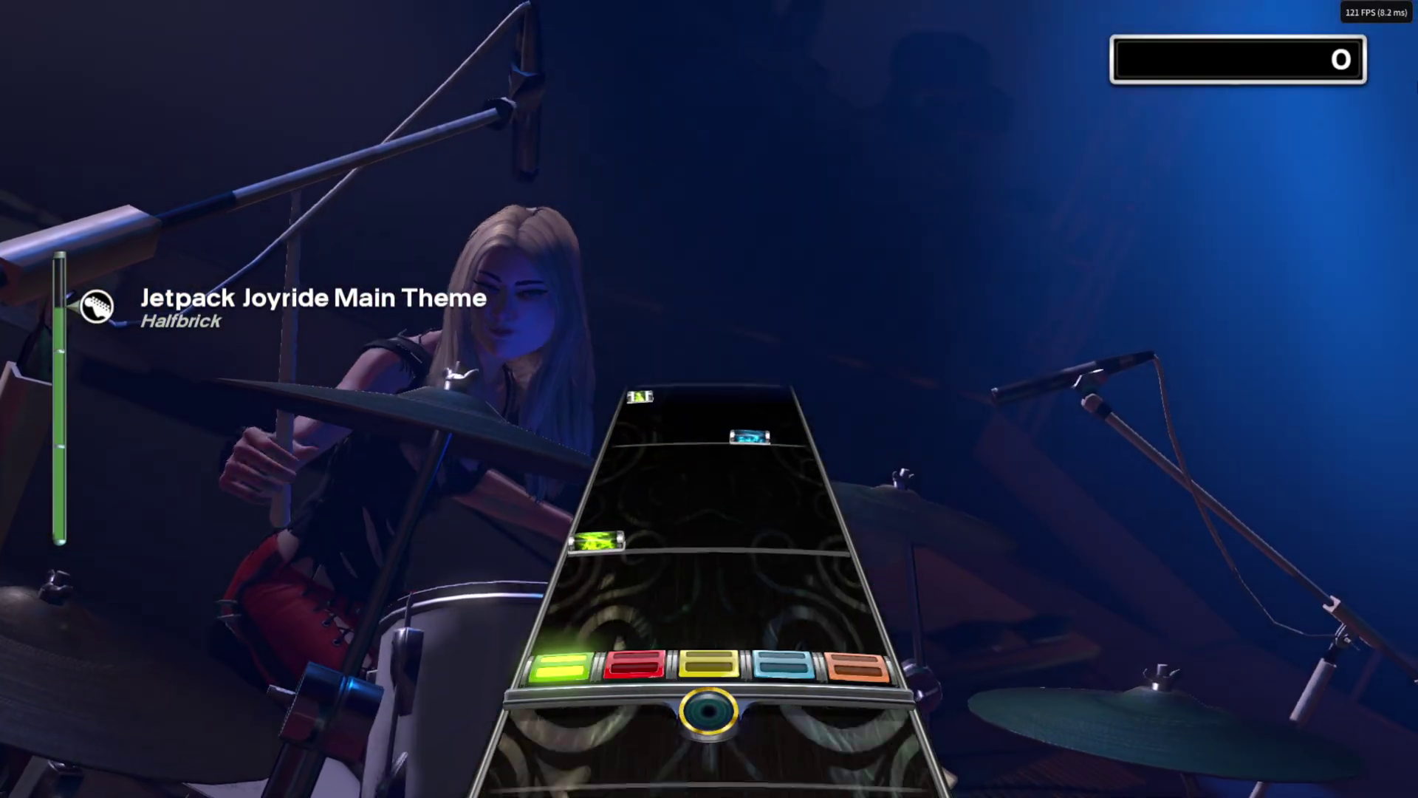
pyautogui.press('k')
pyautogui.press('k')
pyautogui.press('j')
pyautogui.press('k')
pyautogui.press('l')
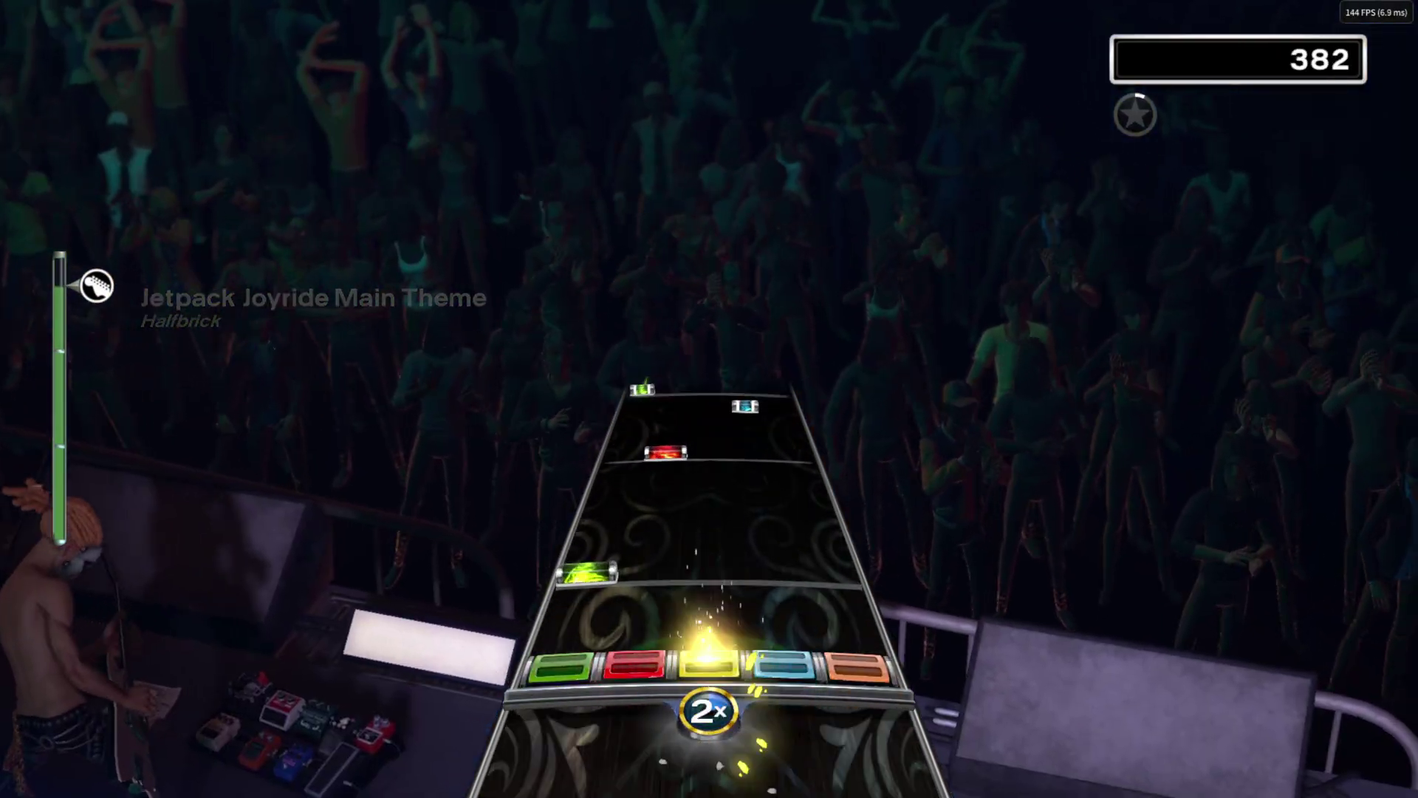
pyautogui.press('k')
pyautogui.press('j')
pyautogui.press('g')
pyautogui.press('h')
pyautogui.press('j')
pyautogui.press('k')
pyautogui.press('l')
pyautogui.press('h')
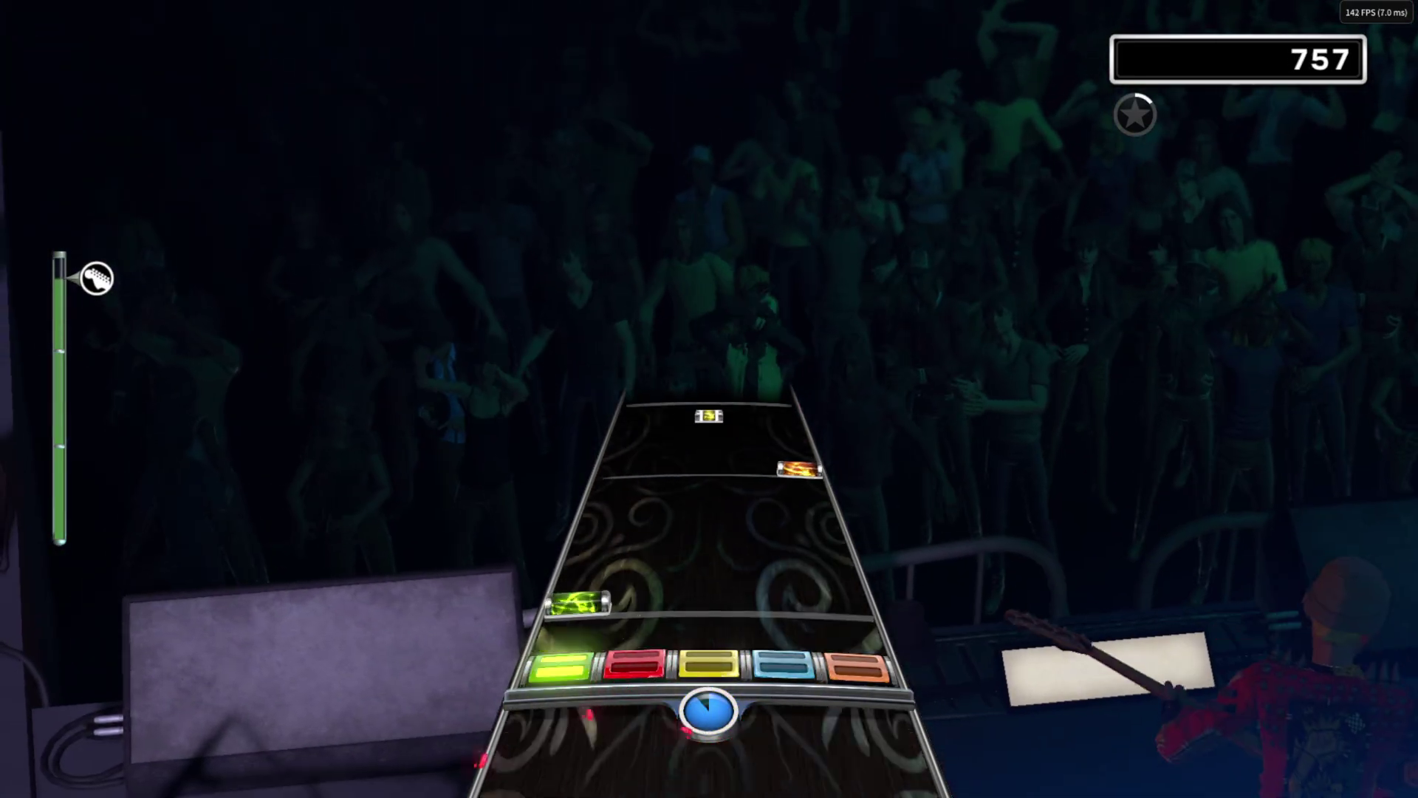
pyautogui.press('k')
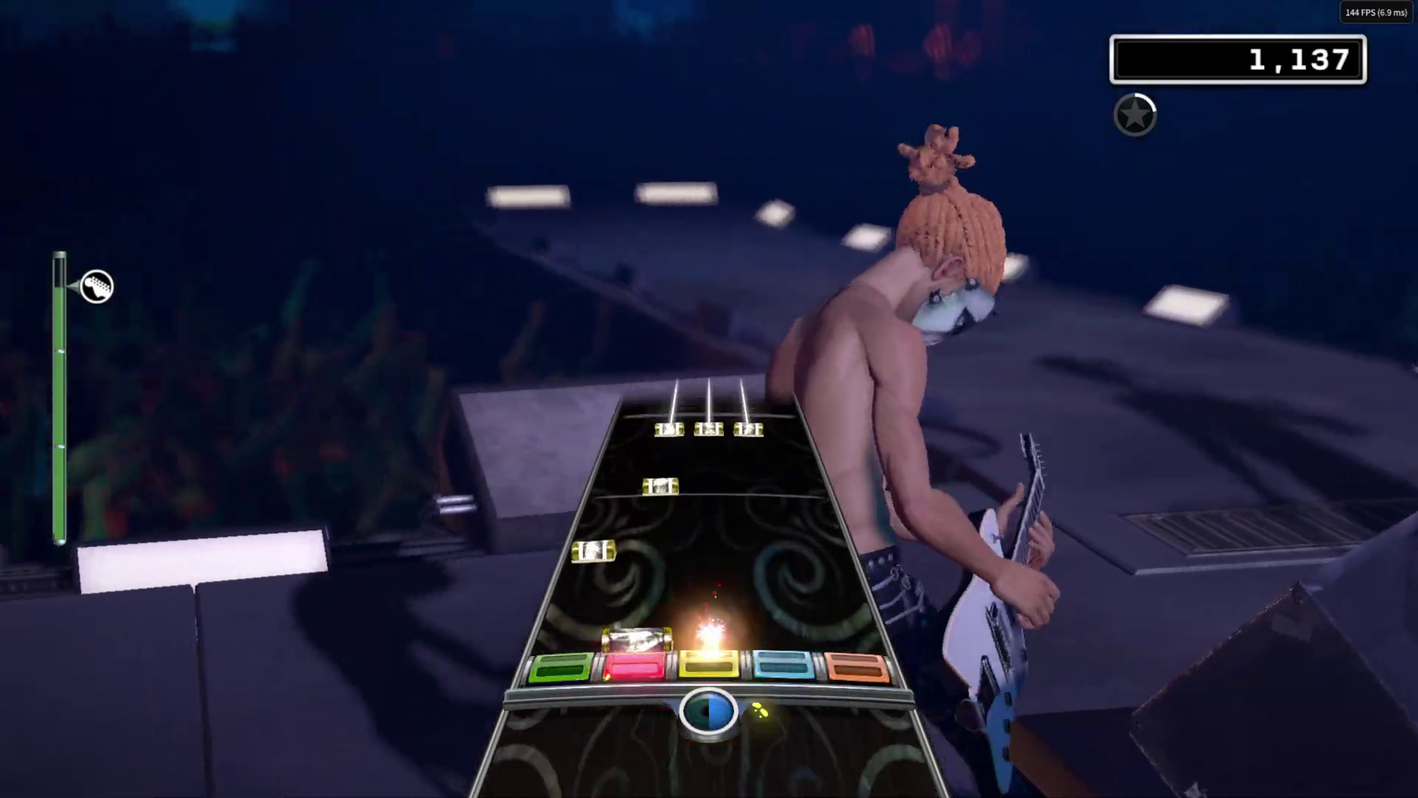
pyautogui.press('k')
pyautogui.press('l')
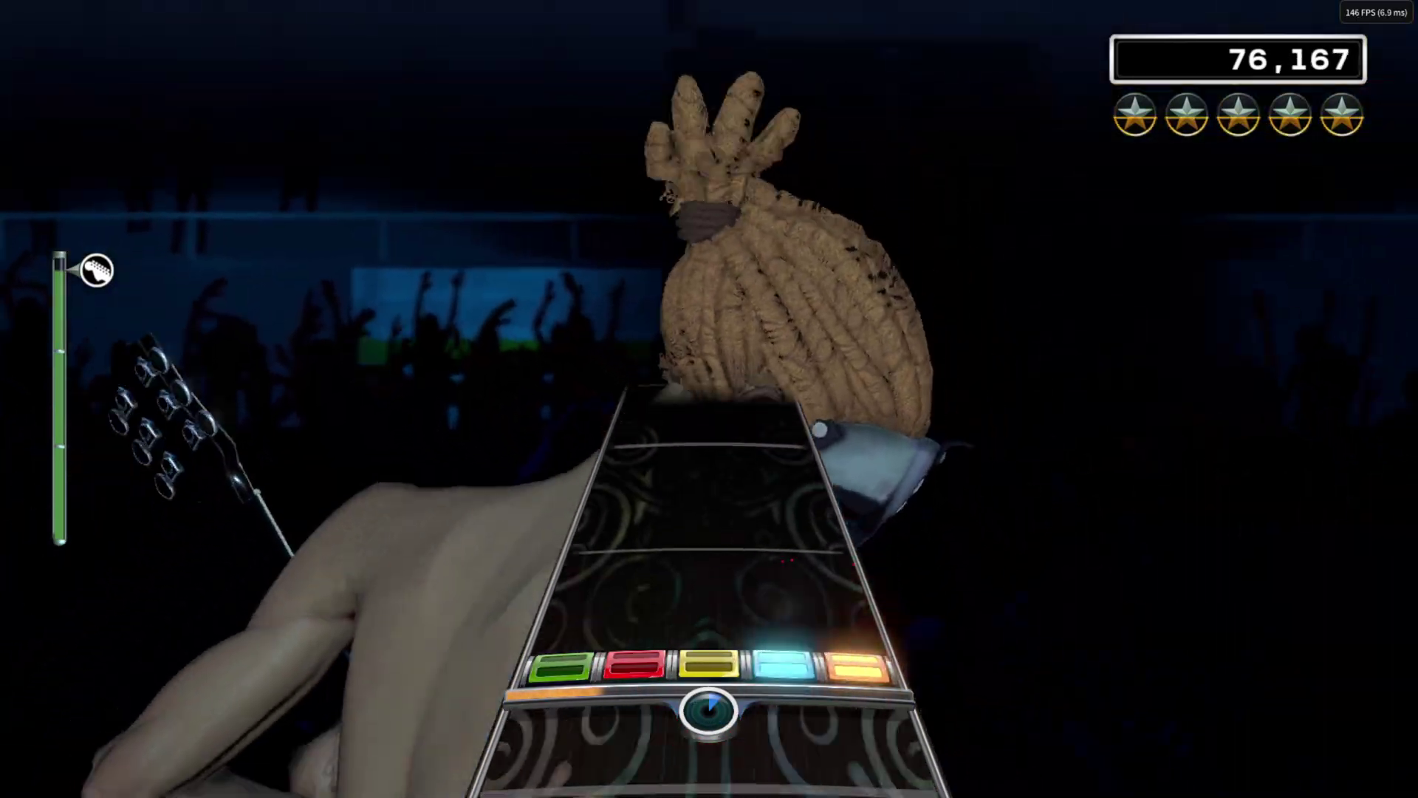
pyautogui.press('a')
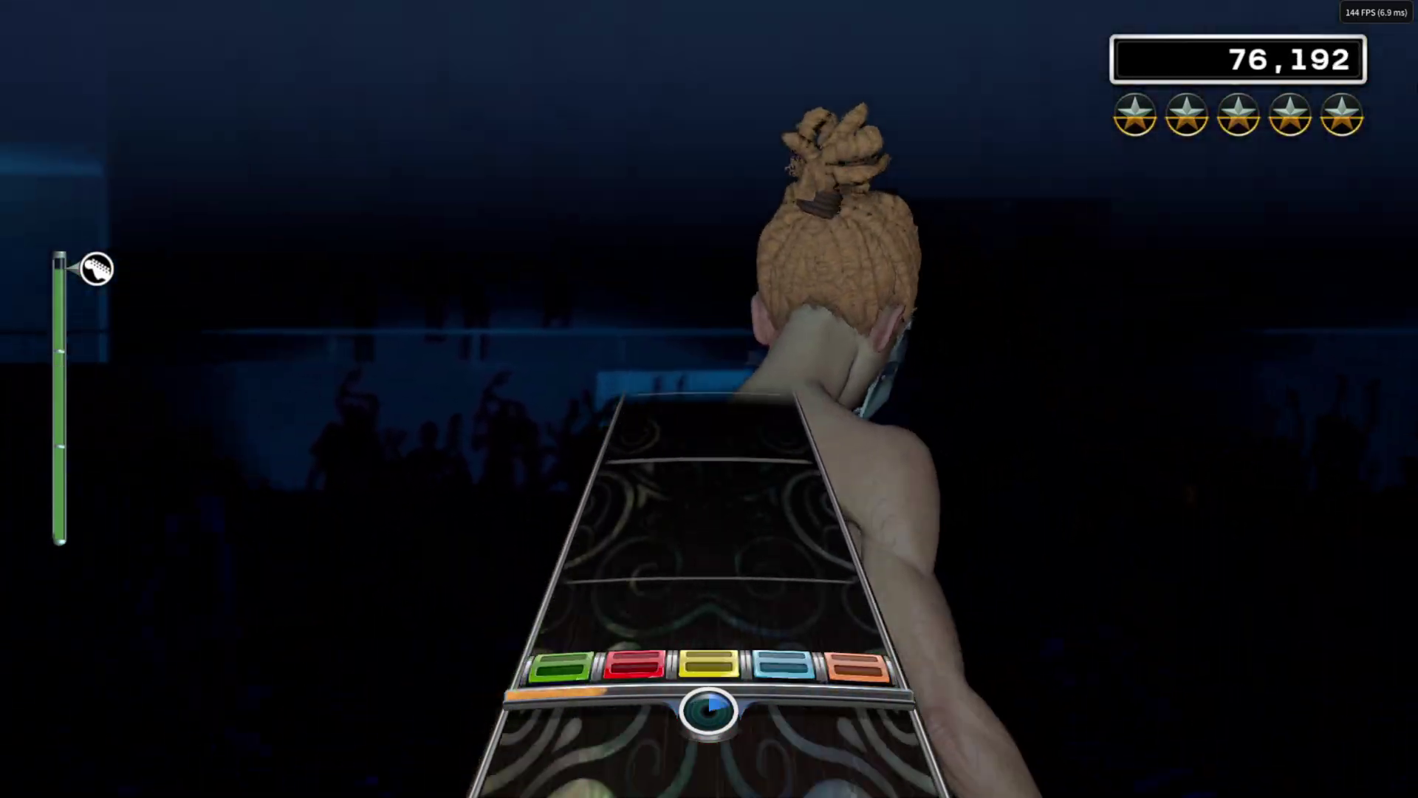